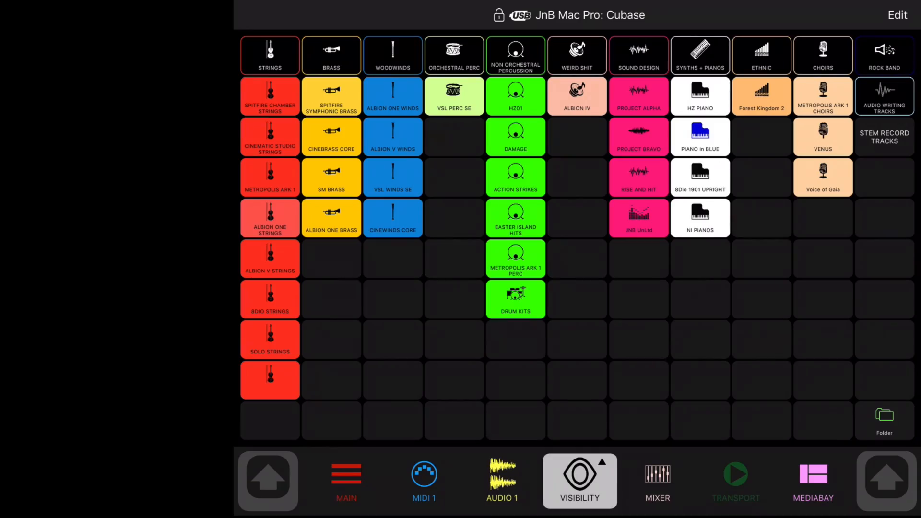
# Show the Spitfire Chamber Strings tracks in the project and look through their track list
pyautogui.click(269, 96)
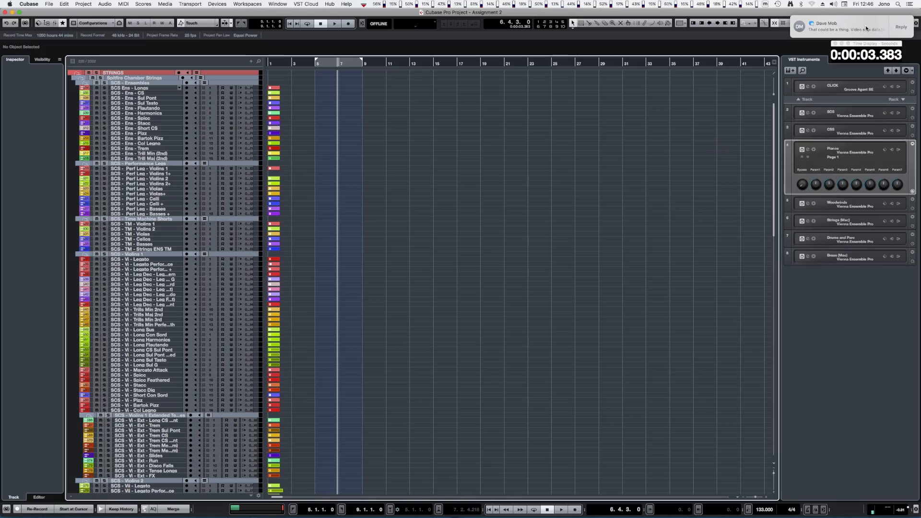
pyautogui.click(866, 27)
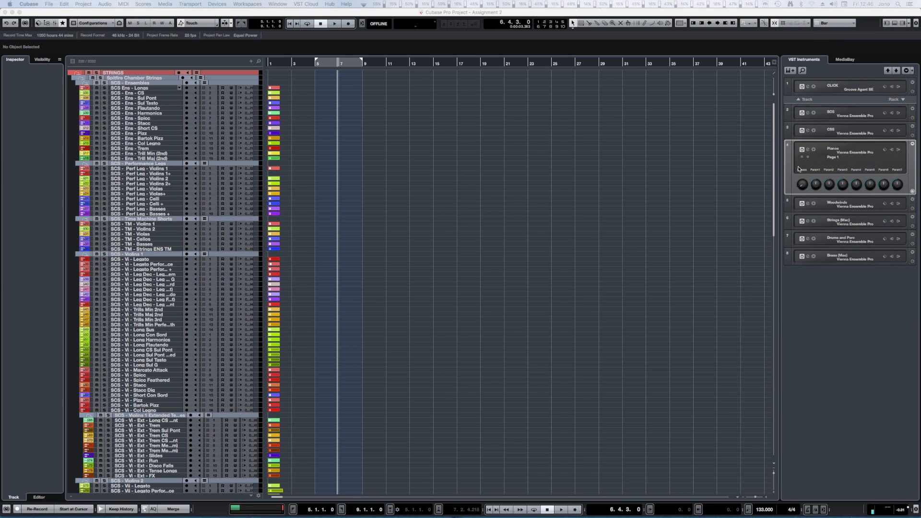
pyautogui.moveTo(774, 139); pyautogui.dragTo(763, 449)
pyautogui.scroll(20, 747, 308)
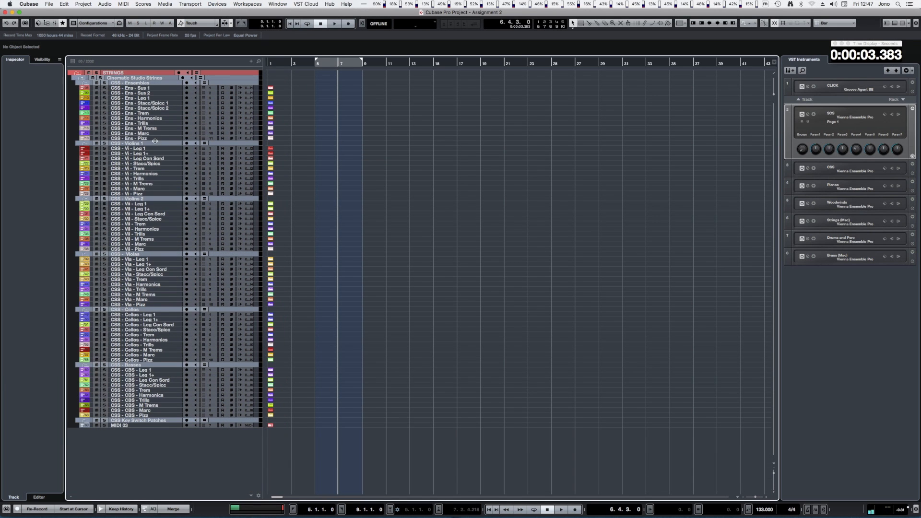
# Select the CSS ensemble Stacc/Spicc 1 track, then a track in the Damage Ethnic percussion folder
pyautogui.click(157, 103)
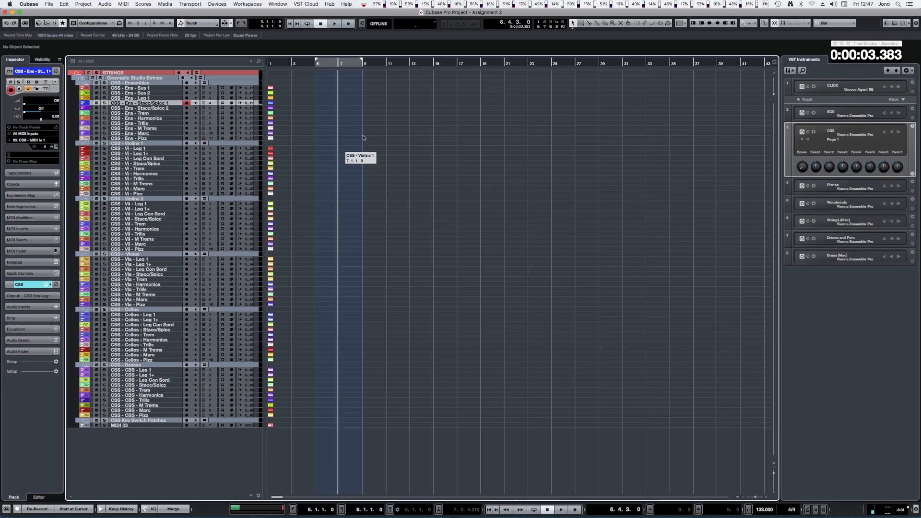
pyautogui.scroll(-3, 383, 187)
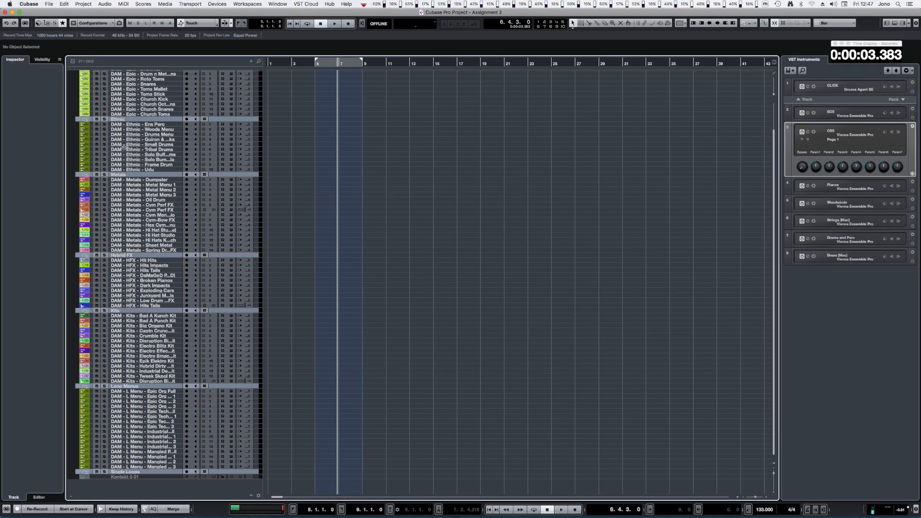
pyautogui.click(165, 125)
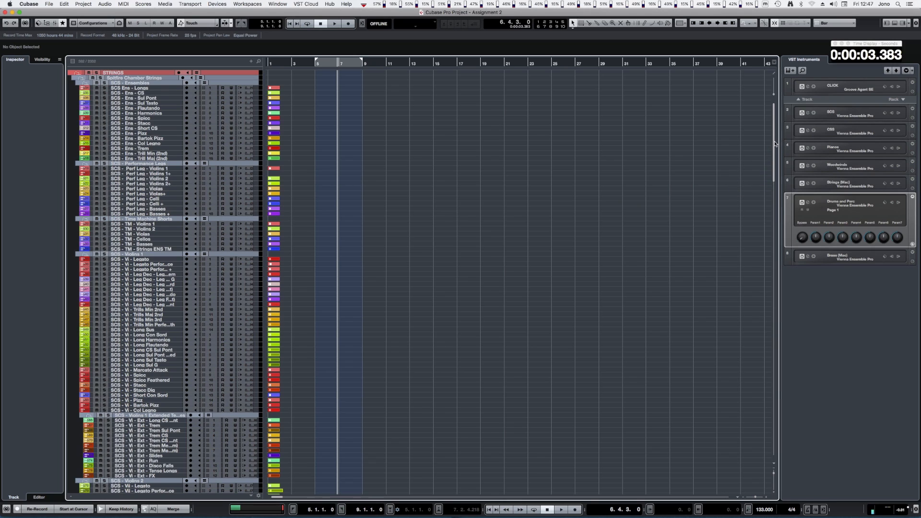
# Look through the complete list of strings tracks and the Project Alpha sound design tracks
pyautogui.moveTo(770, 157); pyautogui.dragTo(767, 246)
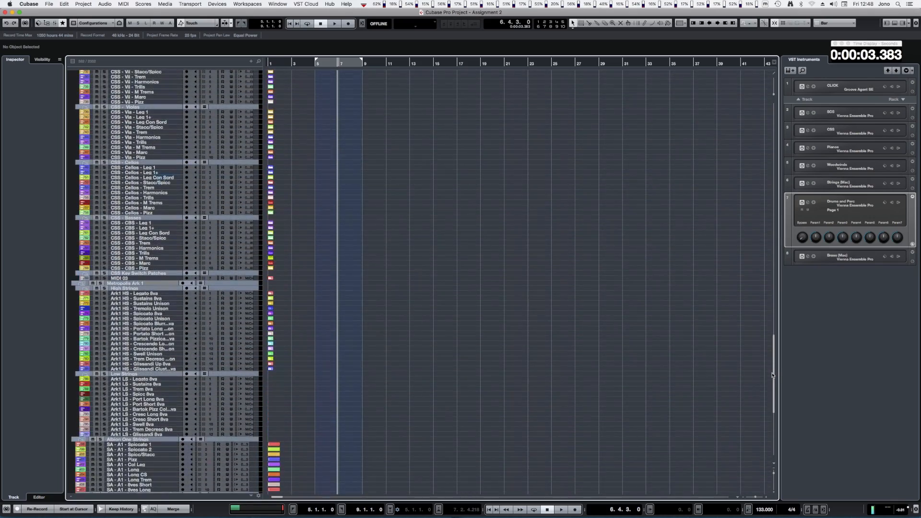
pyautogui.moveTo(772, 379); pyautogui.dragTo(775, 399)
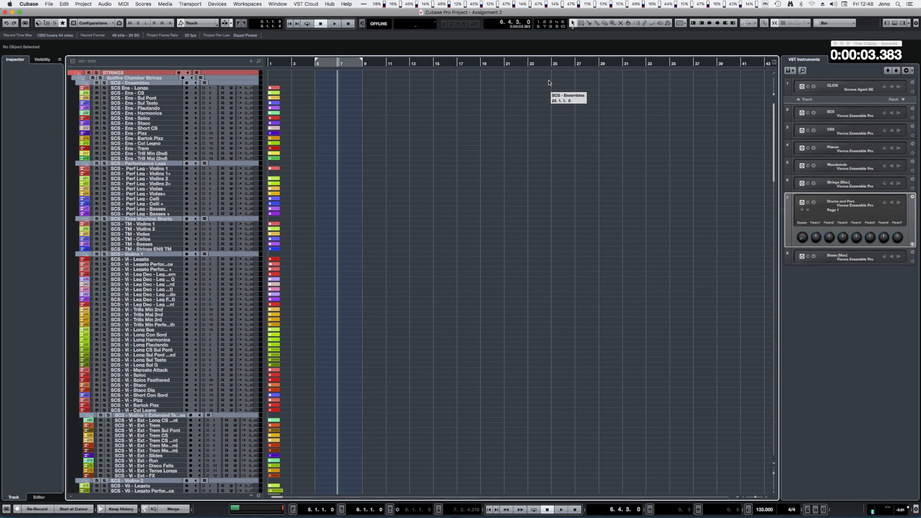
pyautogui.click(242, 509)
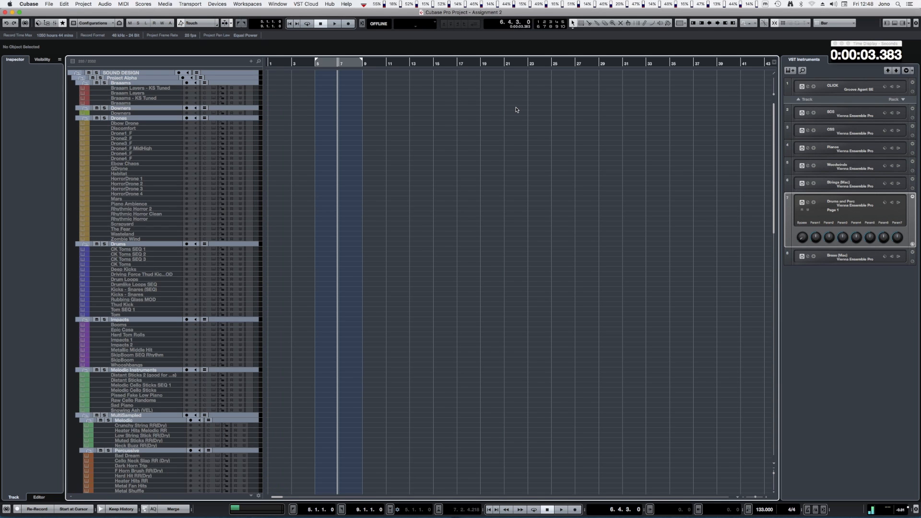
pyautogui.scroll(-15, 349, 212)
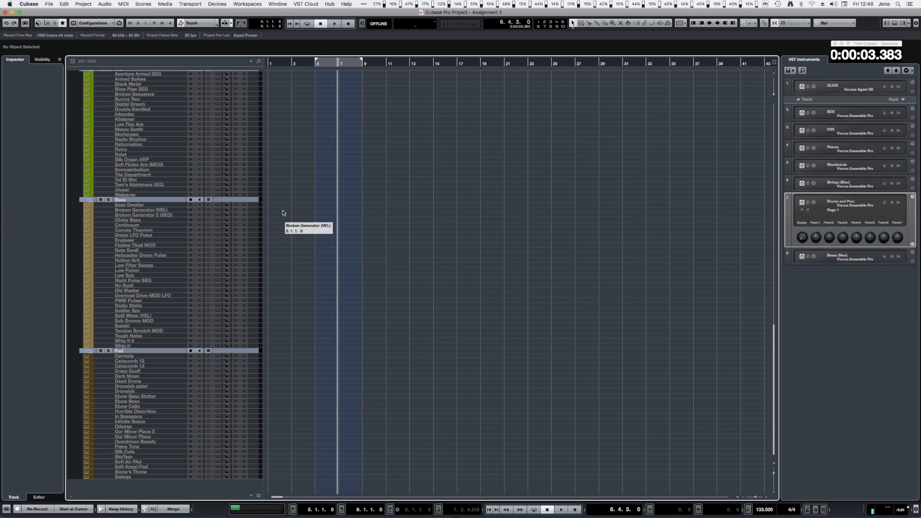
pyautogui.scroll(15, 341, 216)
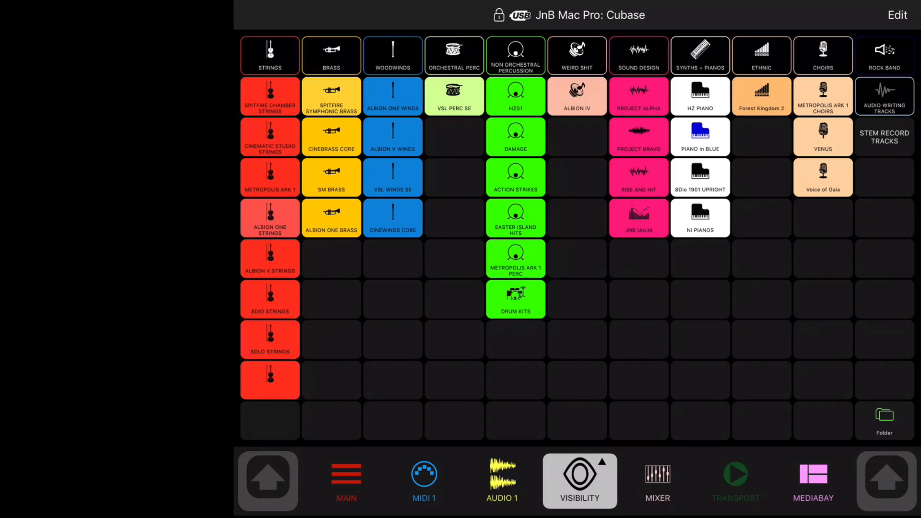
# Open the MixConsole and recall the Midi Tracks channel visibility configuration
pyautogui.click(657, 480)
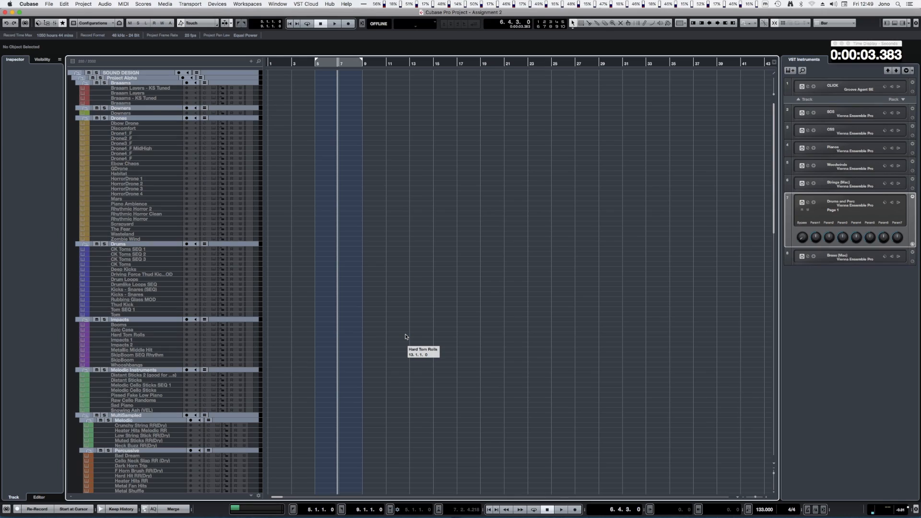
pyautogui.press('F3')
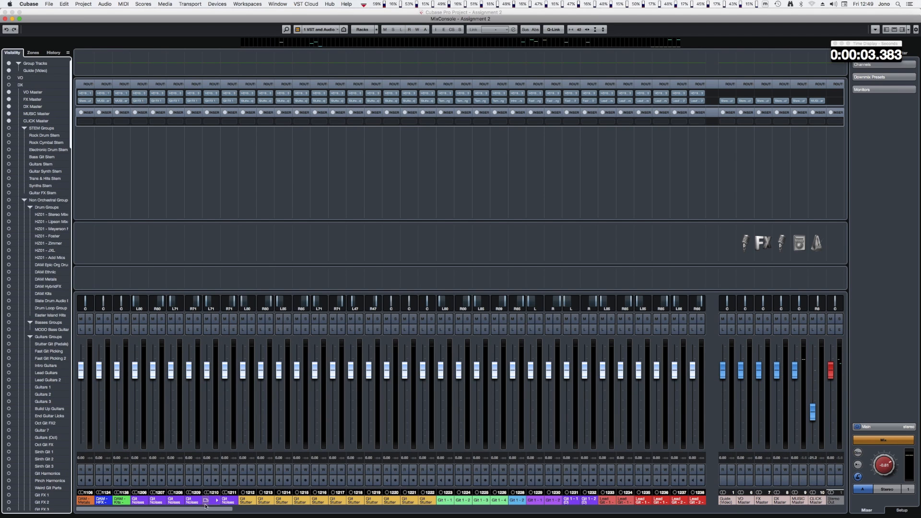
pyautogui.click(163, 502)
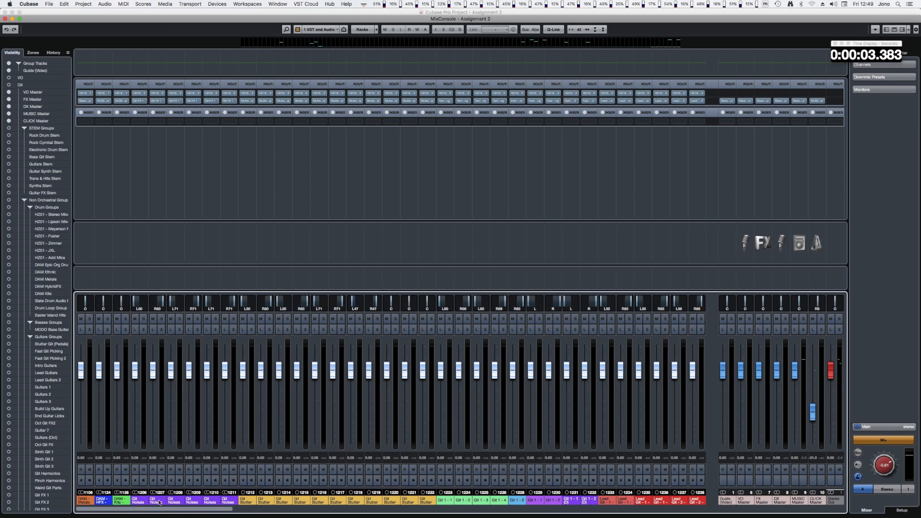
pyautogui.hotkey('alt', '2')
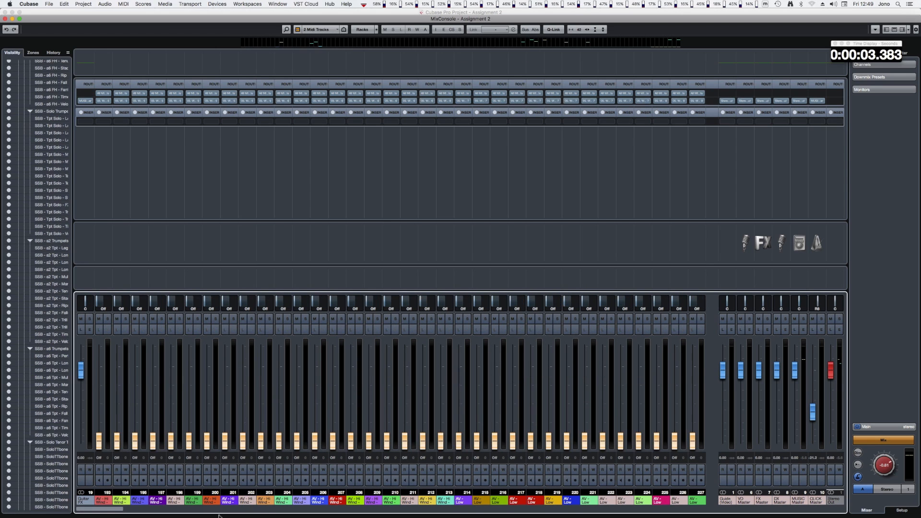
# Hide the Guitar FX Stem channel in the mixer and update the Midi Tracks configuration with that change
pyautogui.click(91, 191)
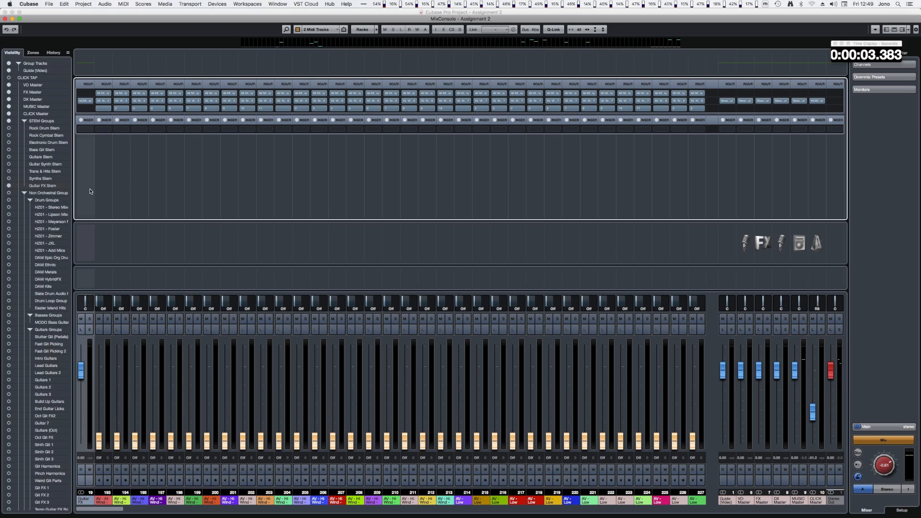
pyautogui.click(9, 186)
pyautogui.click(9, 185)
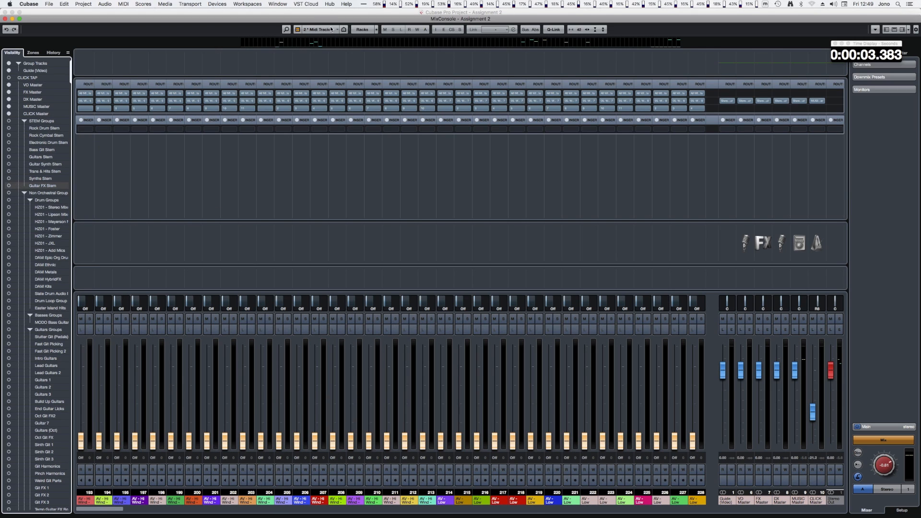
pyautogui.click(331, 29)
pyautogui.click(330, 87)
pyautogui.moveTo(106, 510); pyautogui.dragTo(58, 506)
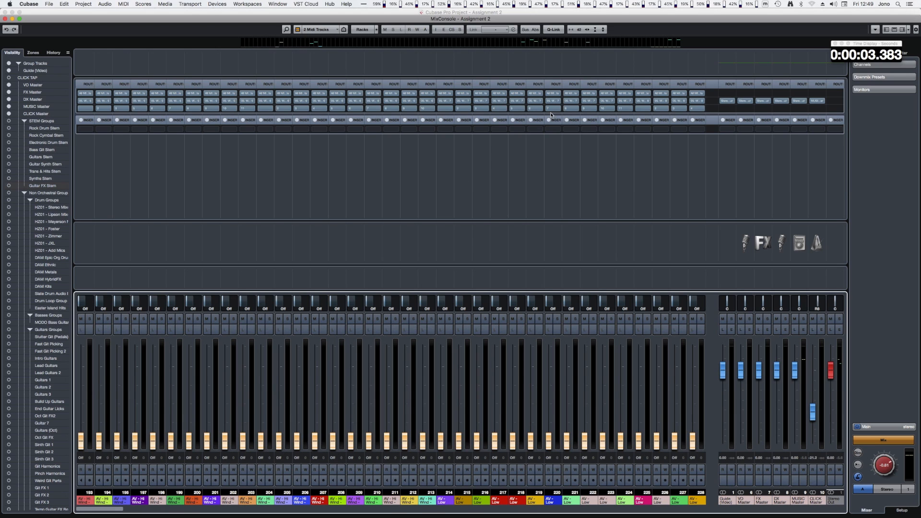
# Recall the ALL GROUPS mixer configuration and look across its group channels
pyautogui.press('3')
pyautogui.moveTo(296, 508); pyautogui.dragTo(505, 508)
pyautogui.moveTo(589, 510); pyautogui.dragTo(220, 494)
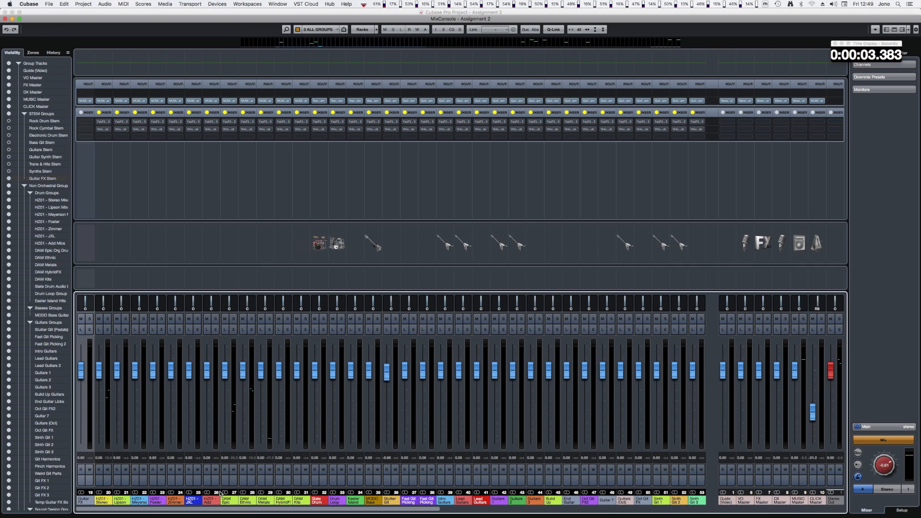
# Recall the Non Orchestral mixer configuration, look across its channels, and switch to the Orchestral groups configuration
pyautogui.press('4')
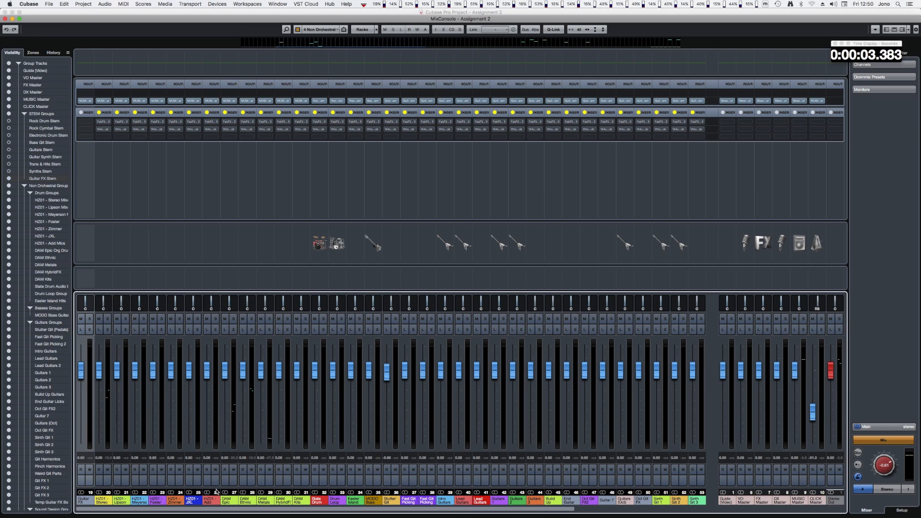
pyautogui.moveTo(237, 510); pyautogui.dragTo(396, 507)
pyautogui.hscroll(-3, 327, 504)
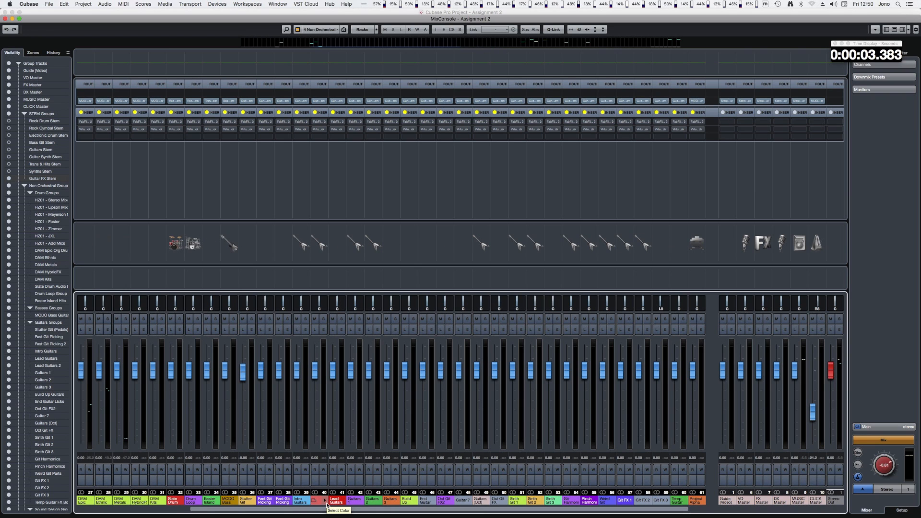
pyautogui.press('5')
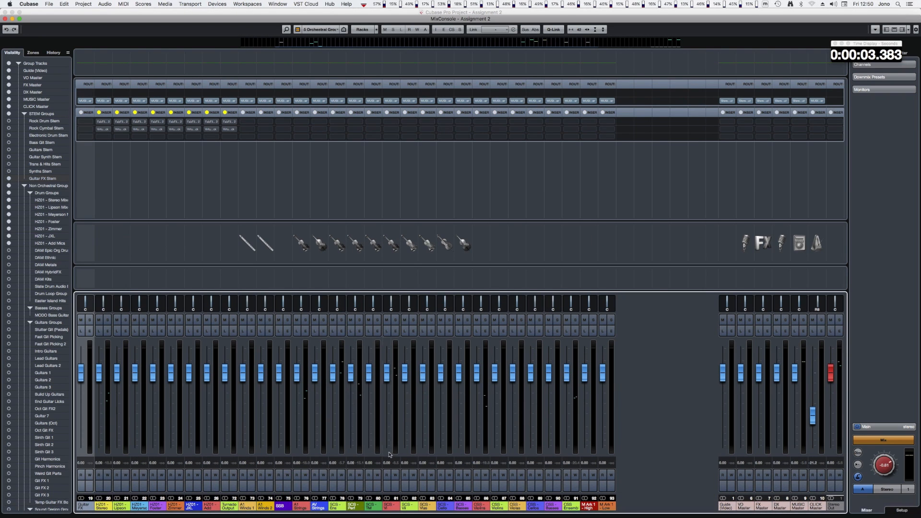
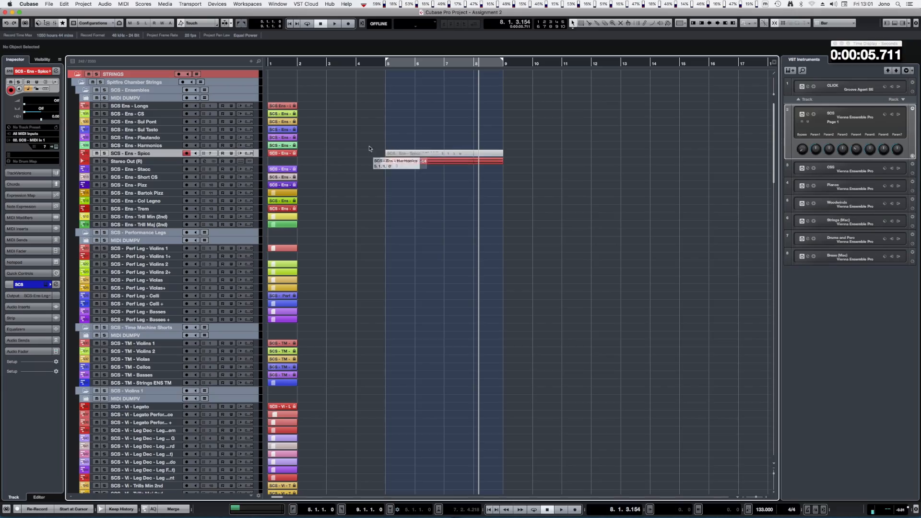
# Try to dump the muted SCS - Ens - Spicc MIDI part to a separate (DMP) track and move that track into the MIDI DUMPV folder
pyautogui.moveTo(372, 150); pyautogui.dragTo(372, 153)
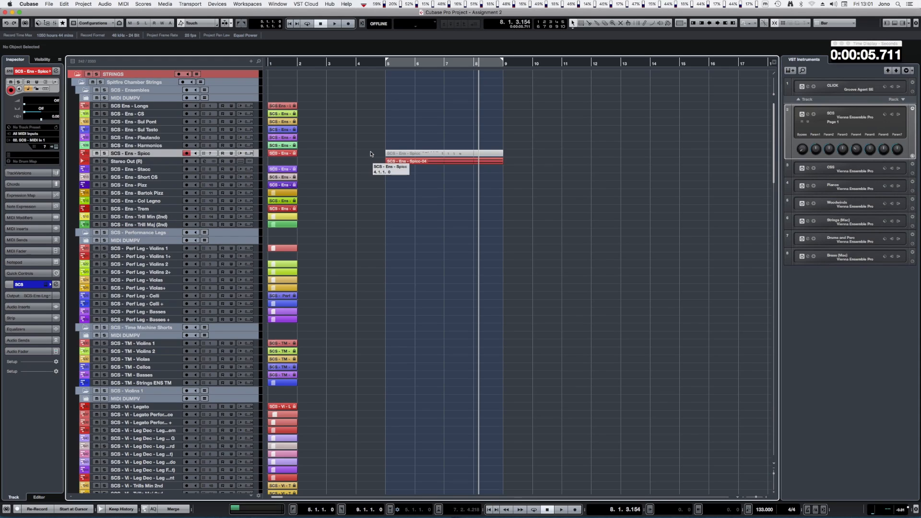
pyautogui.moveTo(371, 152); pyautogui.dragTo(394, 162)
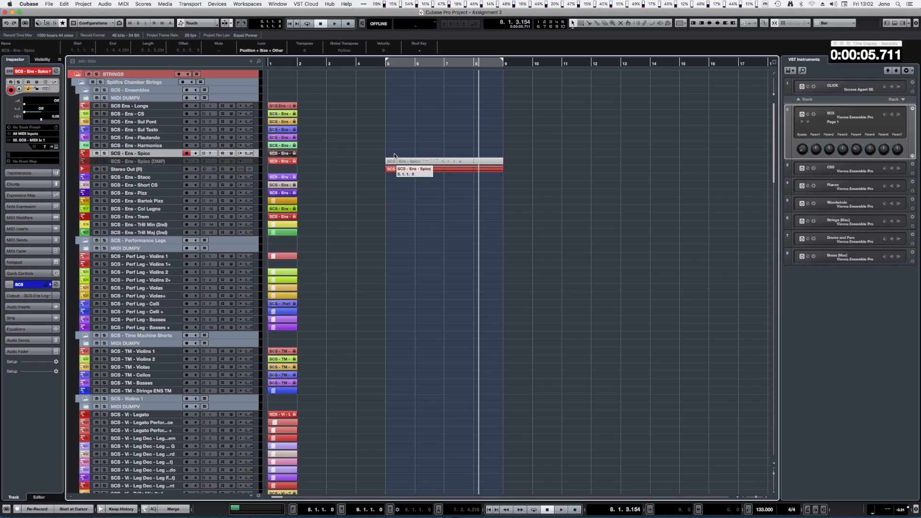
pyautogui.click(257, 162)
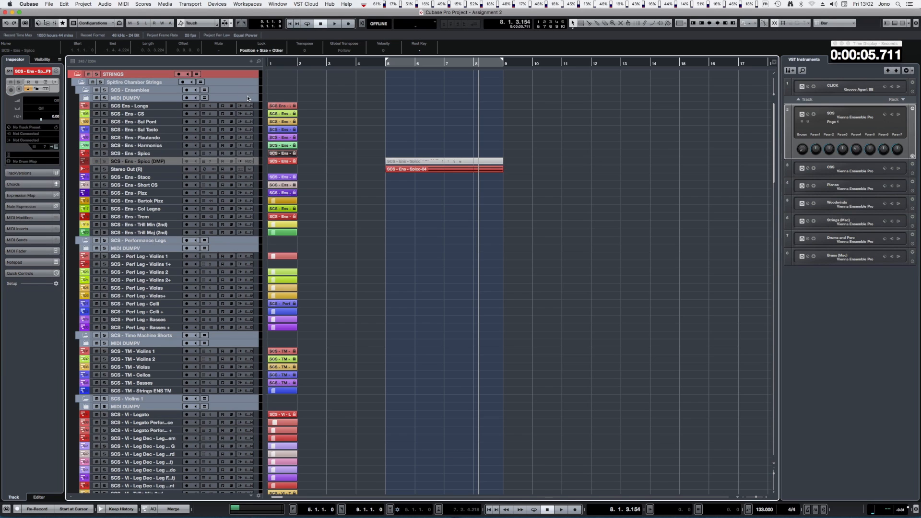
pyautogui.moveTo(257, 161); pyautogui.dragTo(250, 100)
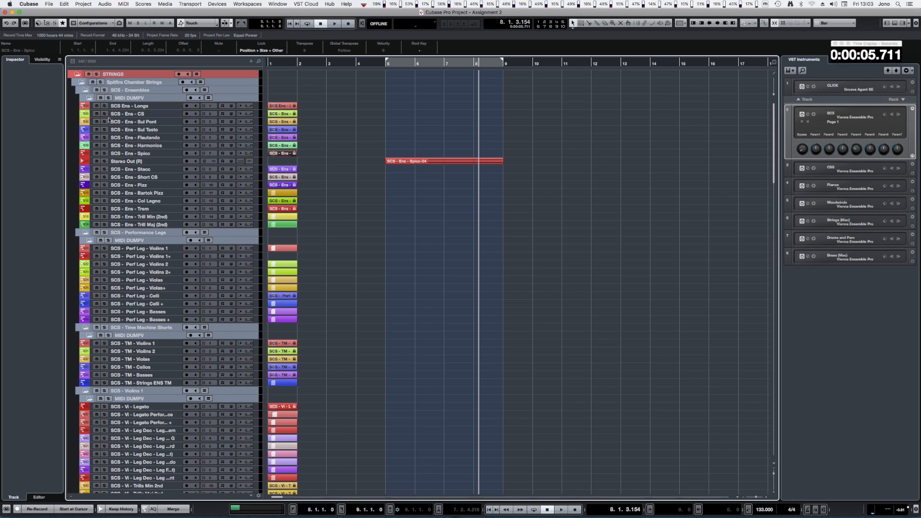
# Undo the last track move and the deletion made before it
pyautogui.click(89, 99)
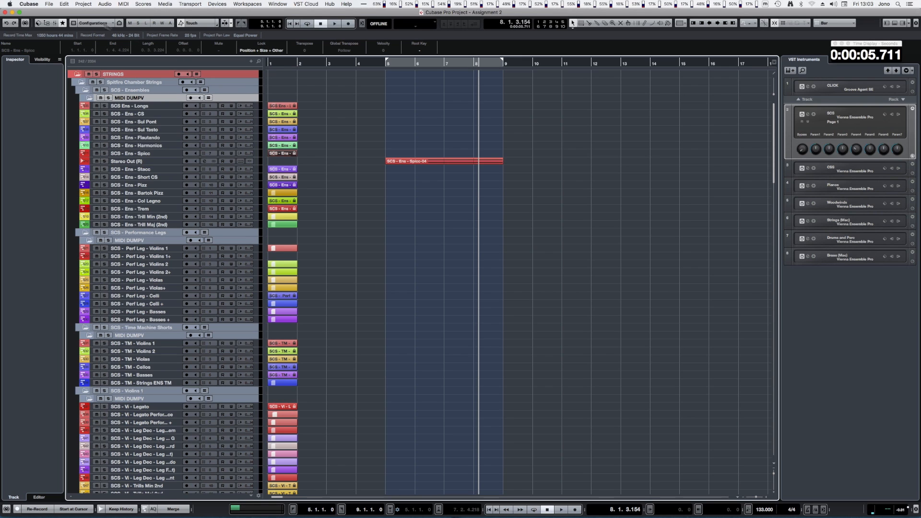
pyautogui.click(67, 4)
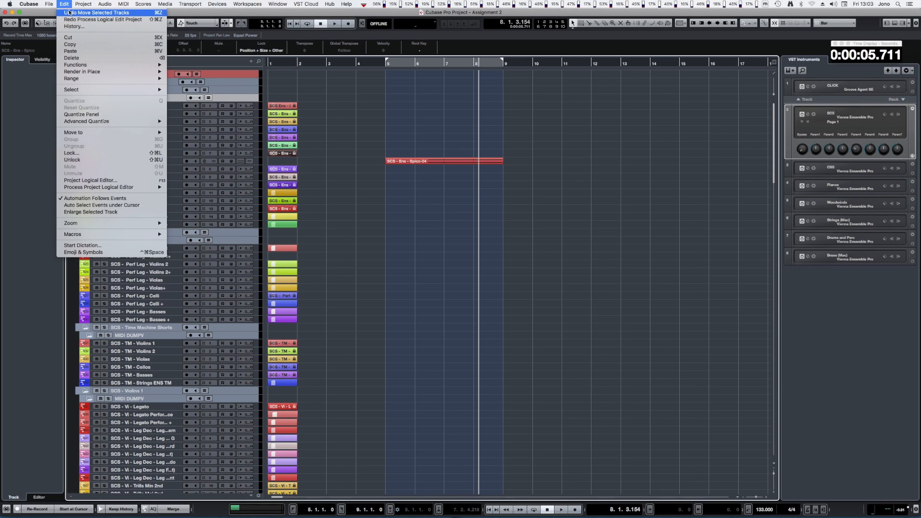
pyautogui.click(69, 12)
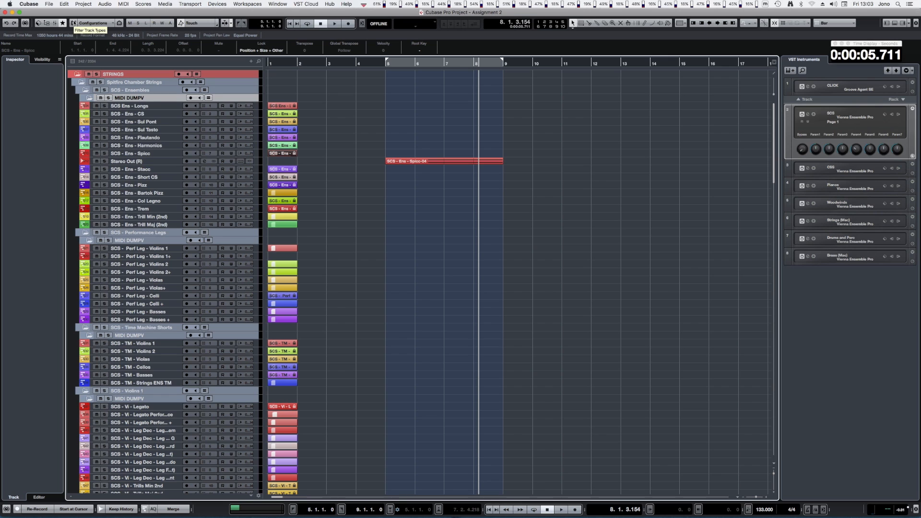
pyautogui.click(63, 4)
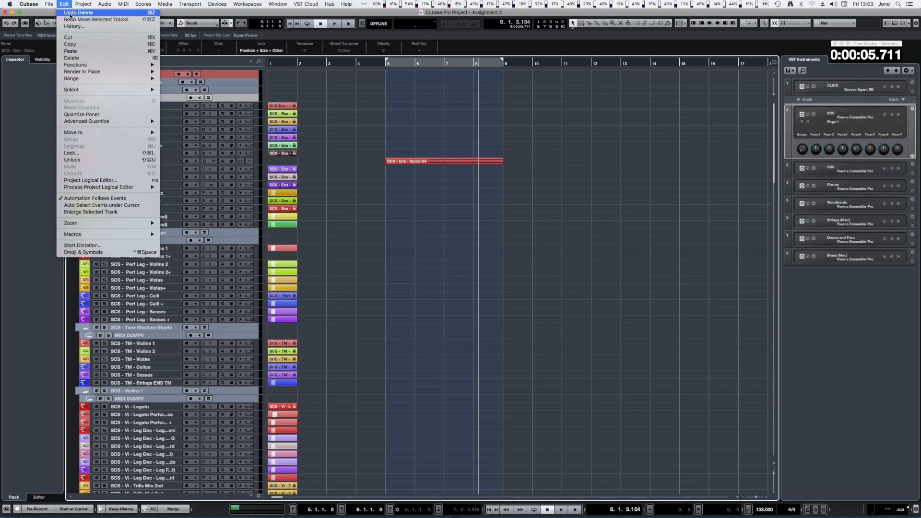
pyautogui.click(84, 21)
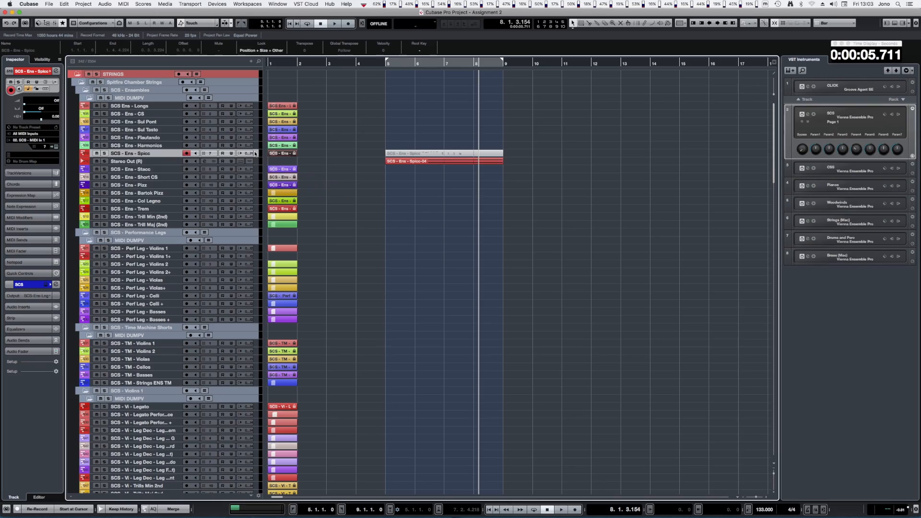
# Move the SCS - Ens - Spicc MIDI track into the MIDI DUMPV folder under SCS - Ensembles and disable it
pyautogui.moveTo(255, 153); pyautogui.dragTo(249, 101)
pyautogui.hotkey('shift', 'd')
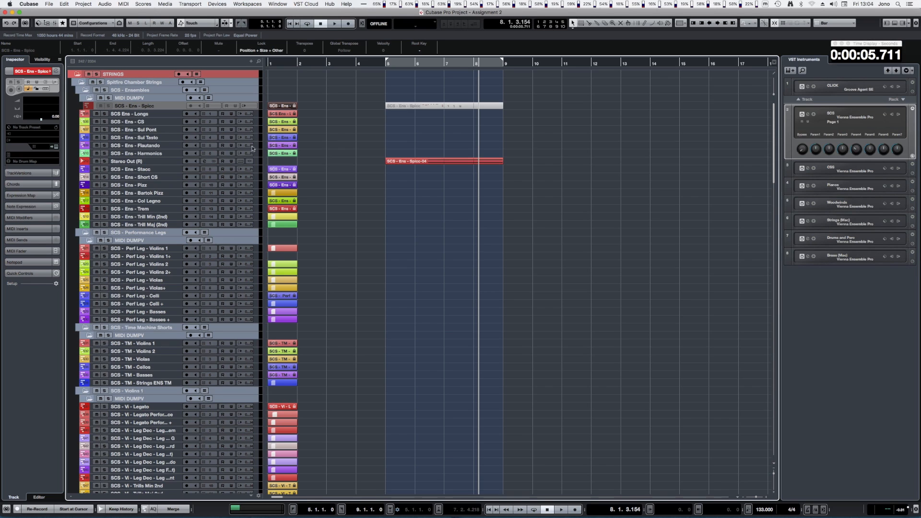
# Collapse the MIDI DUMPV folder under SCS - Ensembles and hide the MIDI DUMPV folders from the track list
pyautogui.click(88, 98)
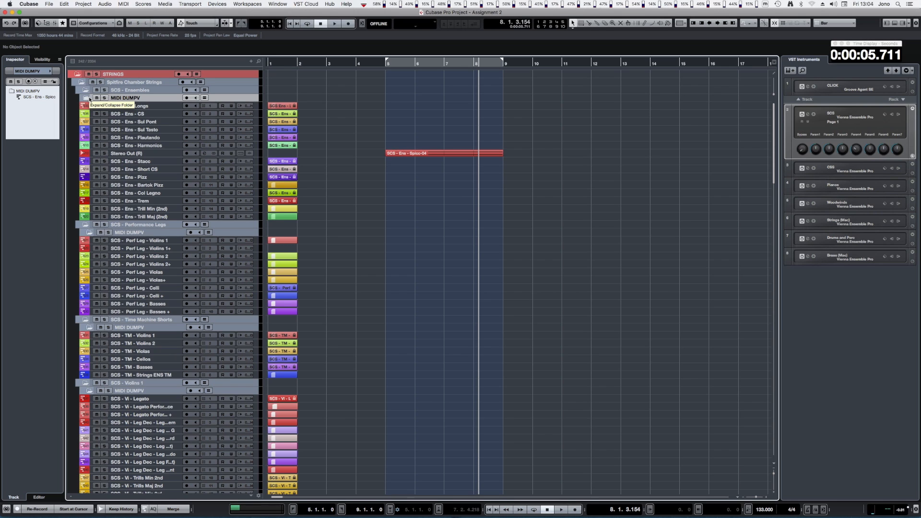
pyautogui.hotkey('ctrl', 'h')
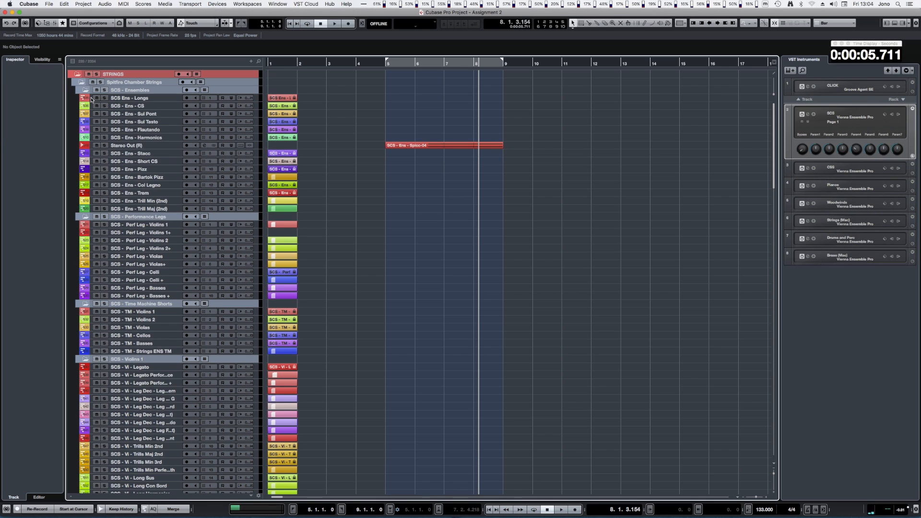
# Show the MIDI DUMPV folders in the track list and hide them again
pyautogui.hotkey('ctrl', 'z')
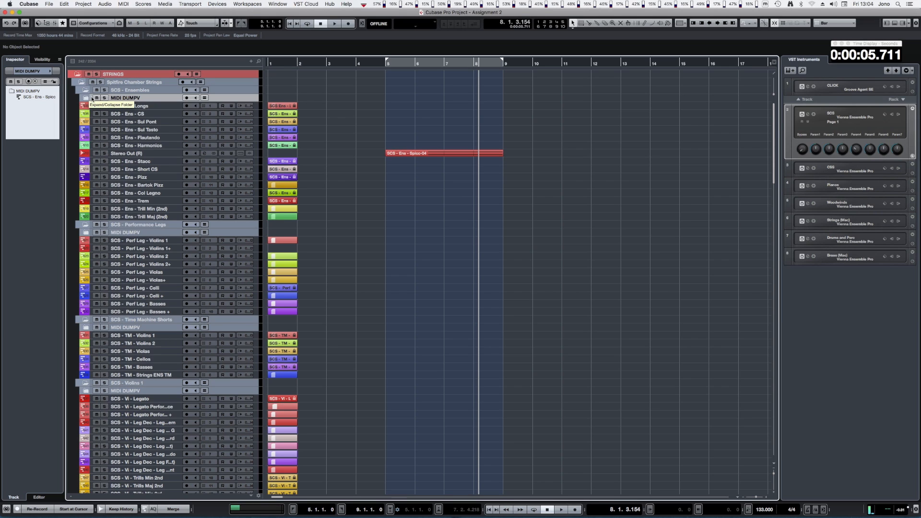
pyautogui.hotkey('ctrl', 'h')
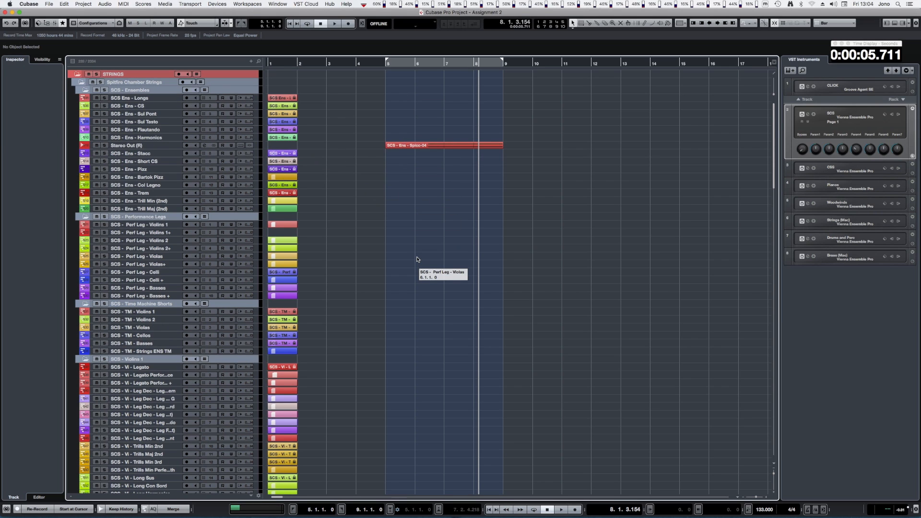
# Examine the first commands of the SPITFIRE CHAMBER STRINGS macro in the Key Commands dialog, then close the dialog
pyautogui.press('super+k')
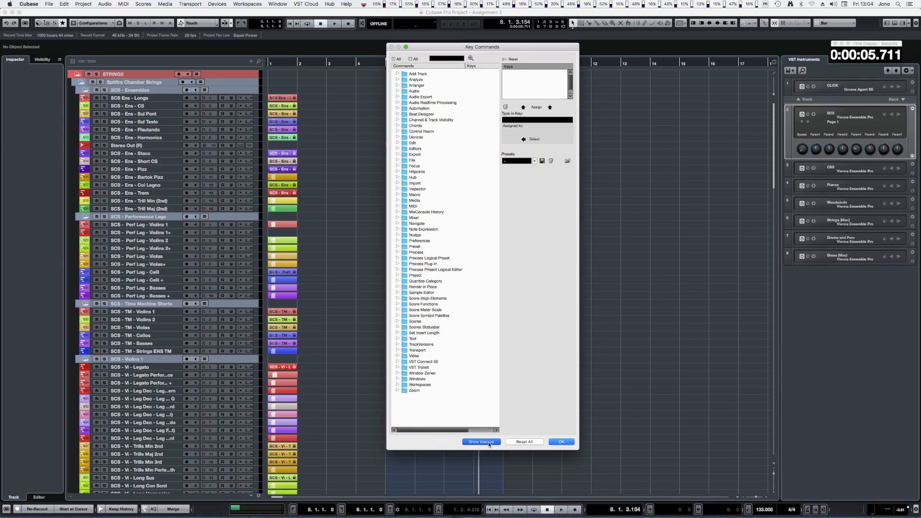
pyautogui.click(481, 441)
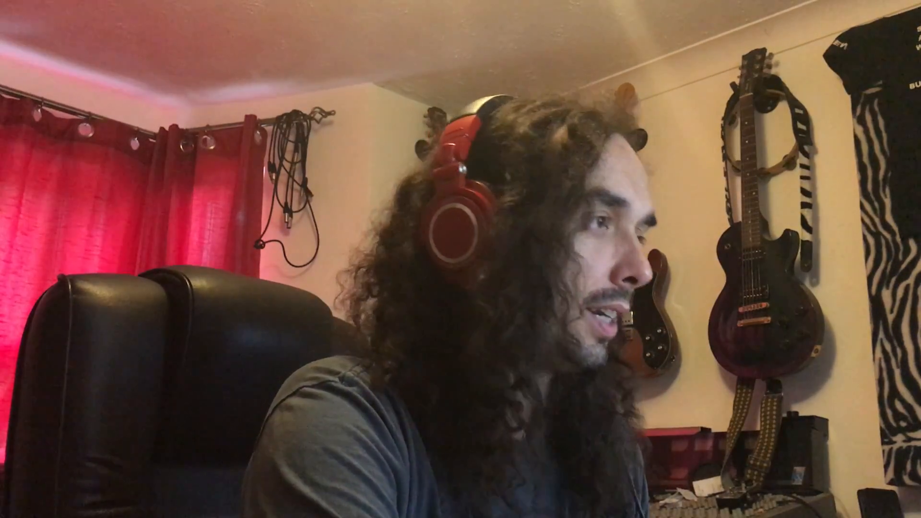
pyautogui.click(434, 408)
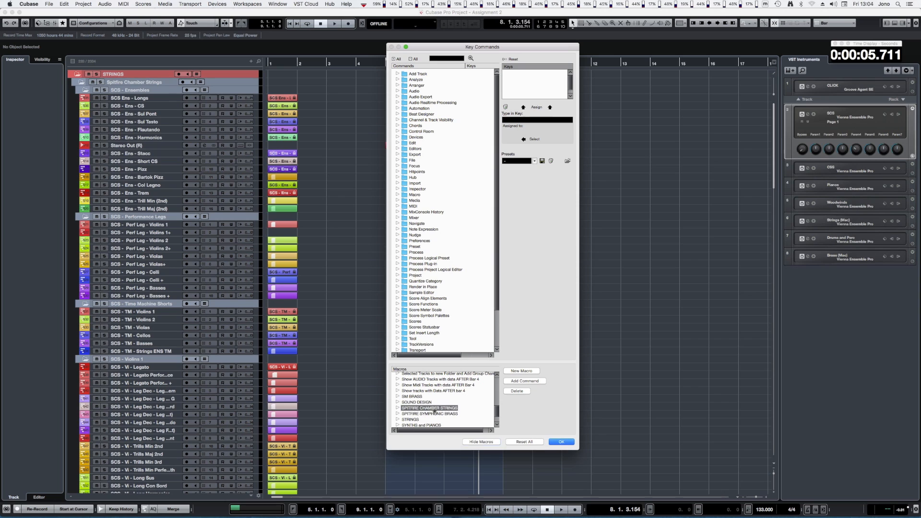
pyautogui.click(398, 408)
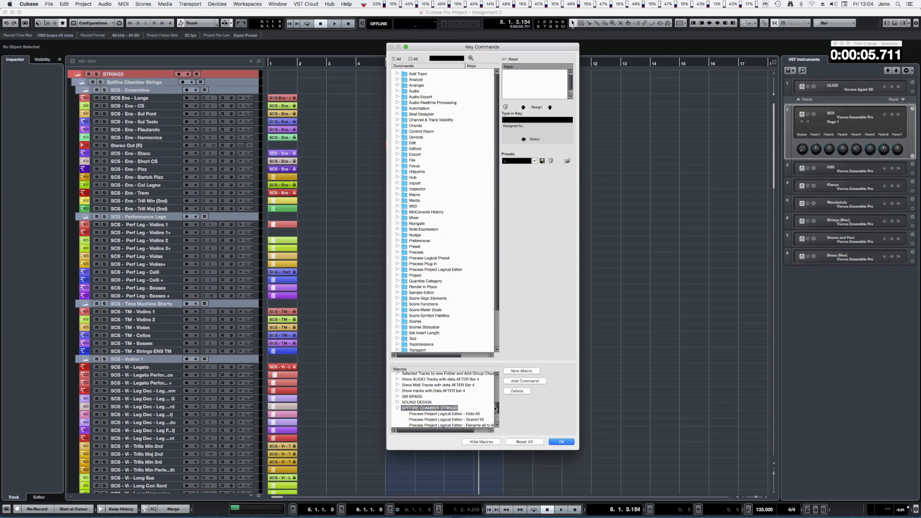
pyautogui.moveTo(496, 408); pyautogui.dragTo(496, 411)
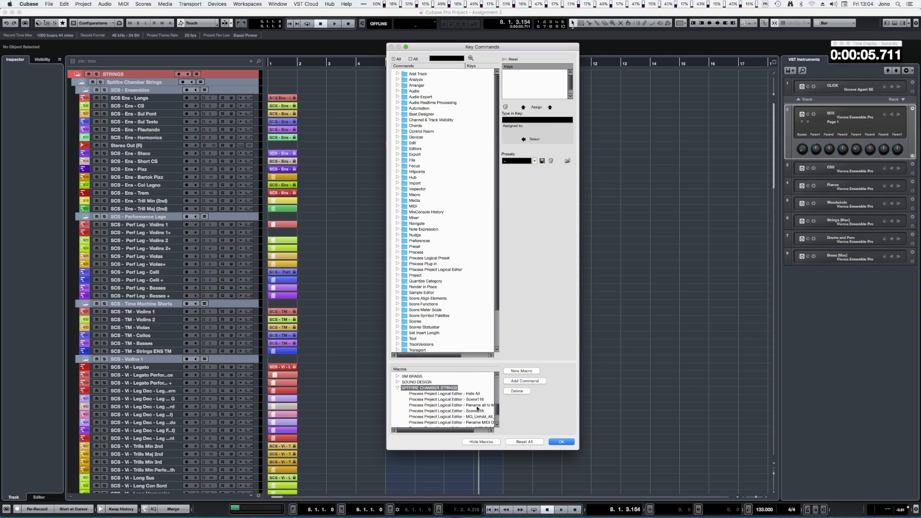
pyautogui.hscroll(3, 480, 421)
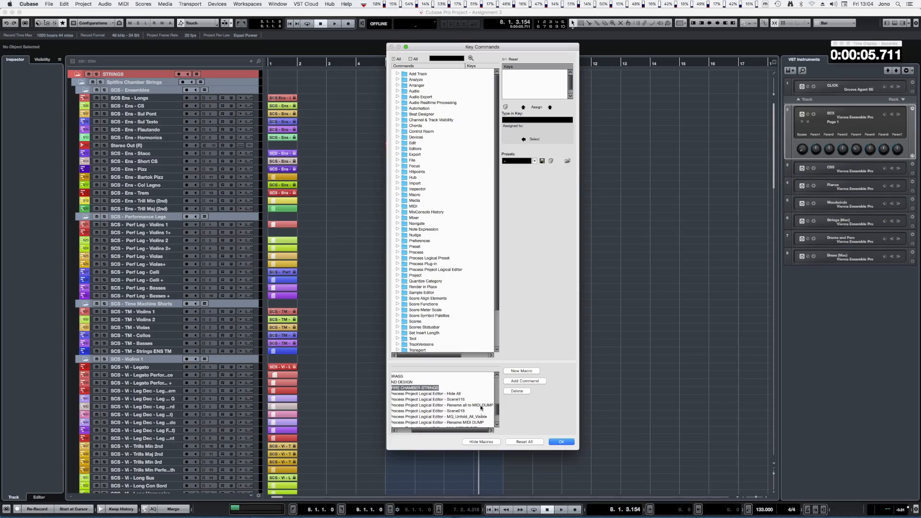
pyautogui.click(558, 441)
# Load the custom Rename all to MIDI DUMP preset in the Project Logical Editor to examine its filter and action, then close the editor
pyautogui.press('super+shift+l')
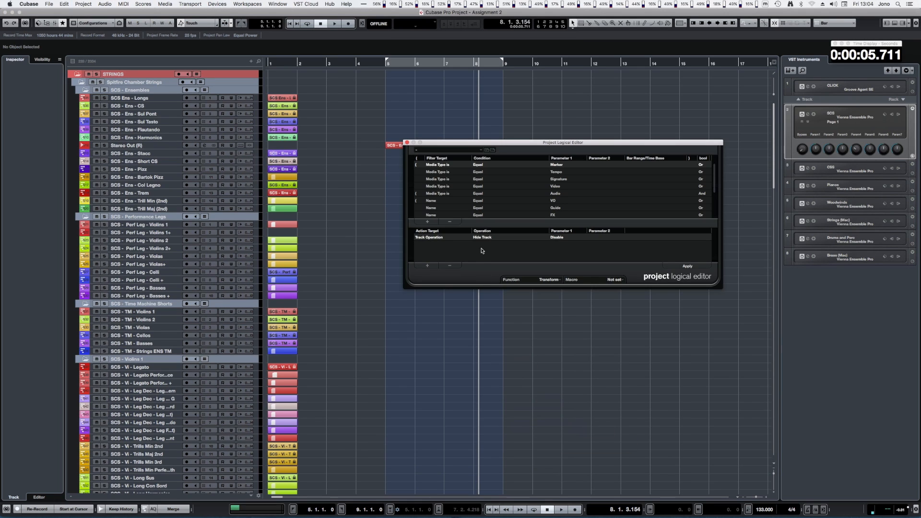
pyautogui.click(472, 150)
pyautogui.moveTo(476, 157)
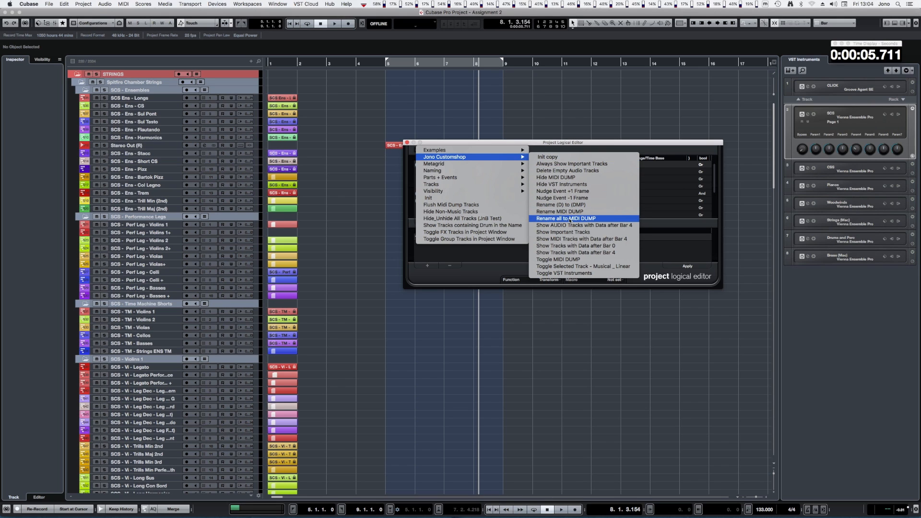
pyautogui.click(570, 219)
pyautogui.moveTo(571, 146); pyautogui.dragTo(523, 147)
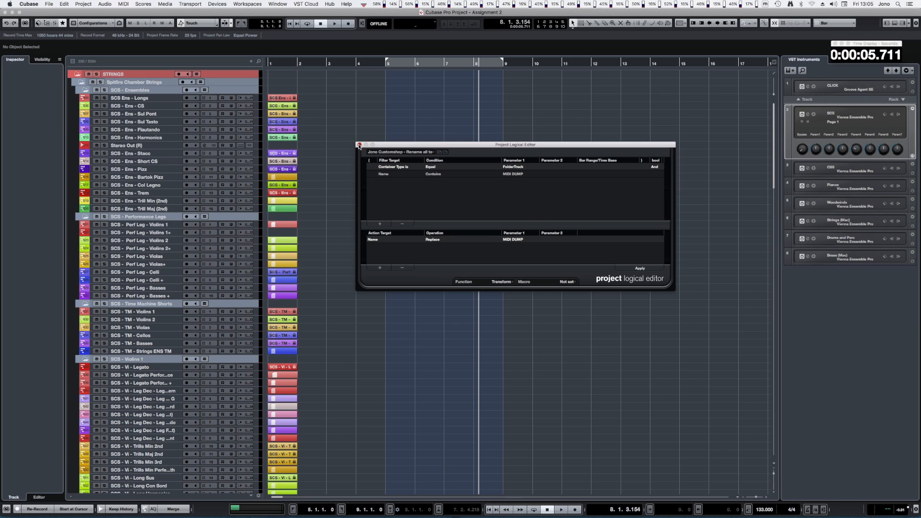
pyautogui.click(359, 144)
# Reopen the Project Logical Editor, then check the remaining commands of the SPITFIRE CHAMBER STRINGS macro in Key Commands and close that dialog
pyautogui.hotkey('alt', 'l')
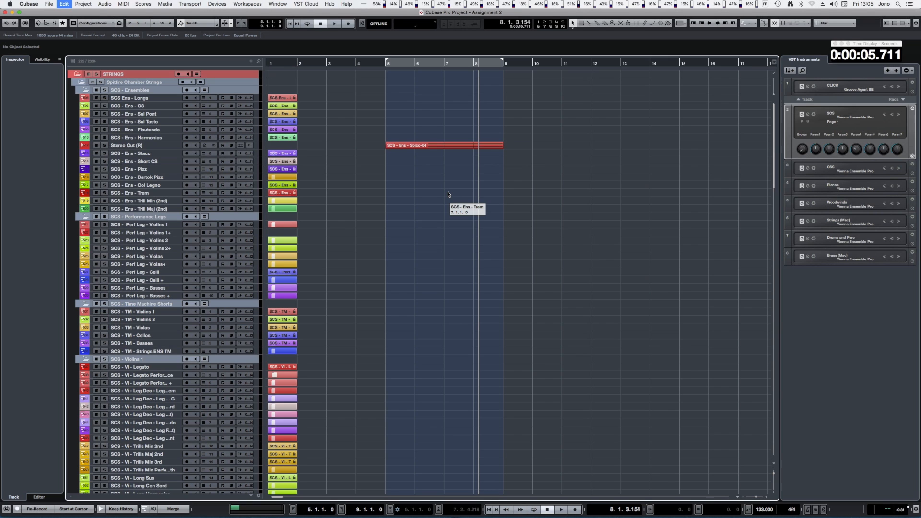
pyautogui.hotkey('alt', 'k')
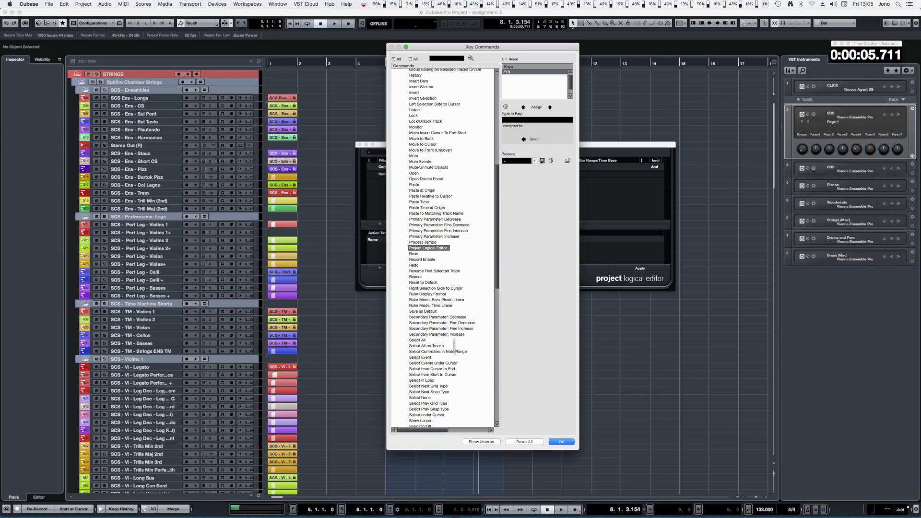
pyautogui.click(478, 442)
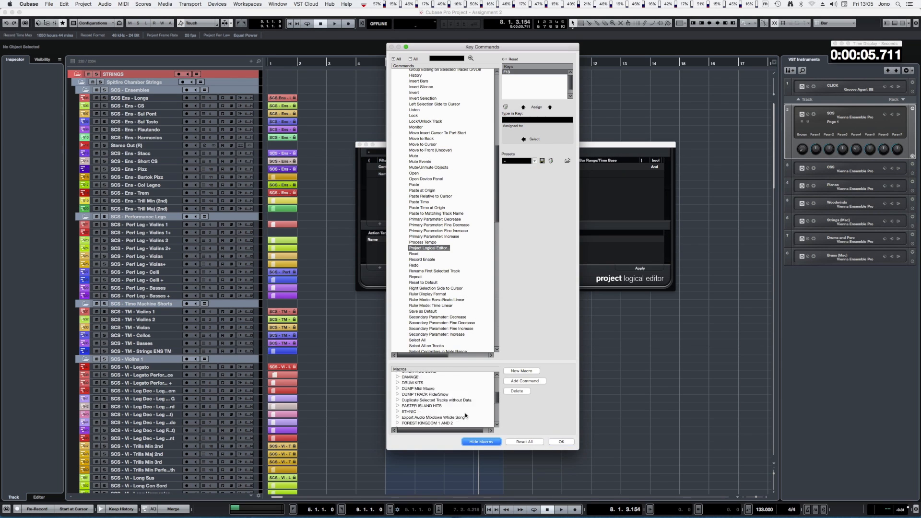
pyautogui.scroll(-5, 432, 410)
pyautogui.click(432, 408)
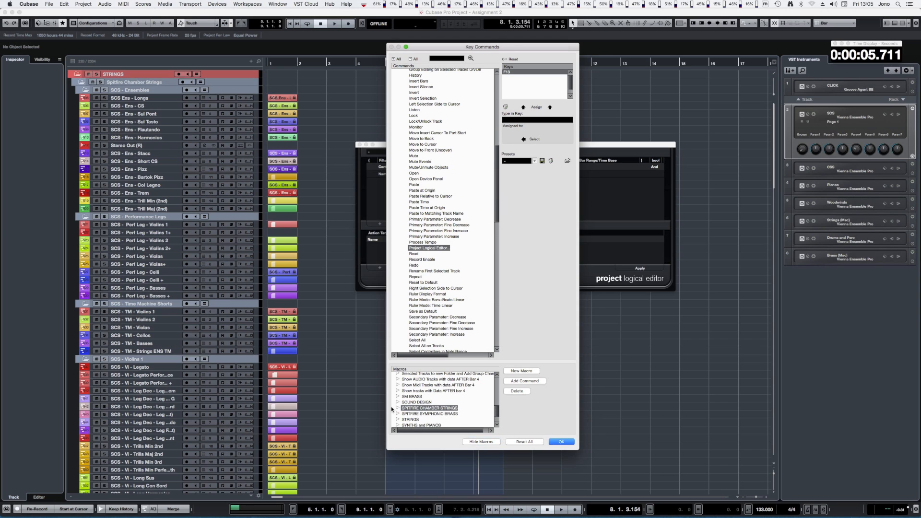
pyautogui.click(397, 408)
pyautogui.scroll(-5, 481, 413)
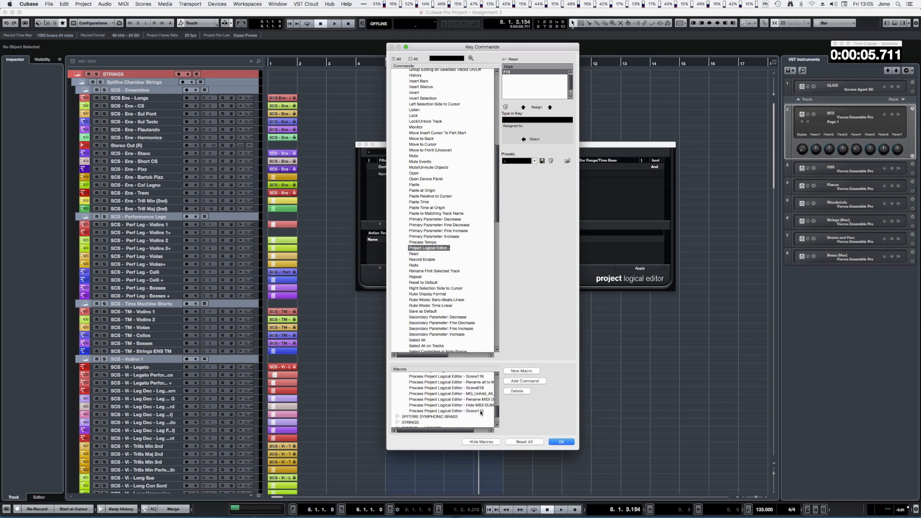
pyautogui.moveTo(466, 431); pyautogui.dragTo(479, 431)
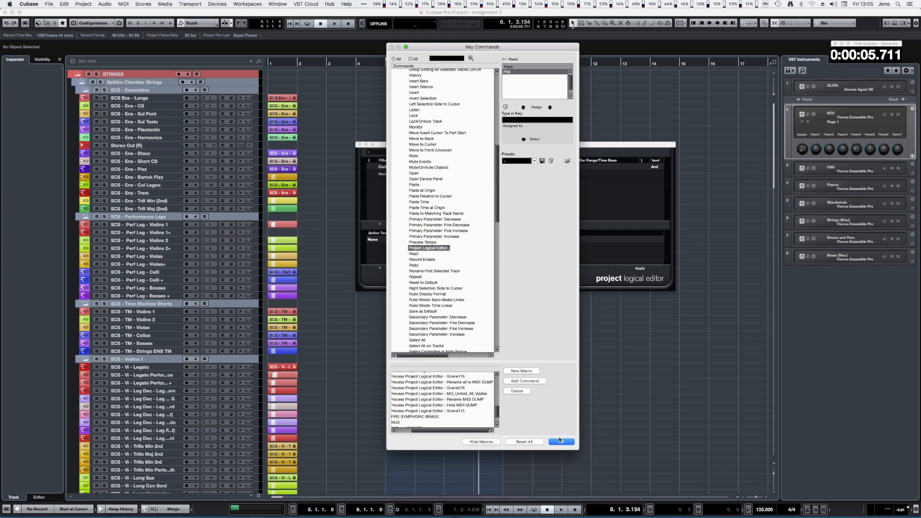
pyautogui.click(561, 441)
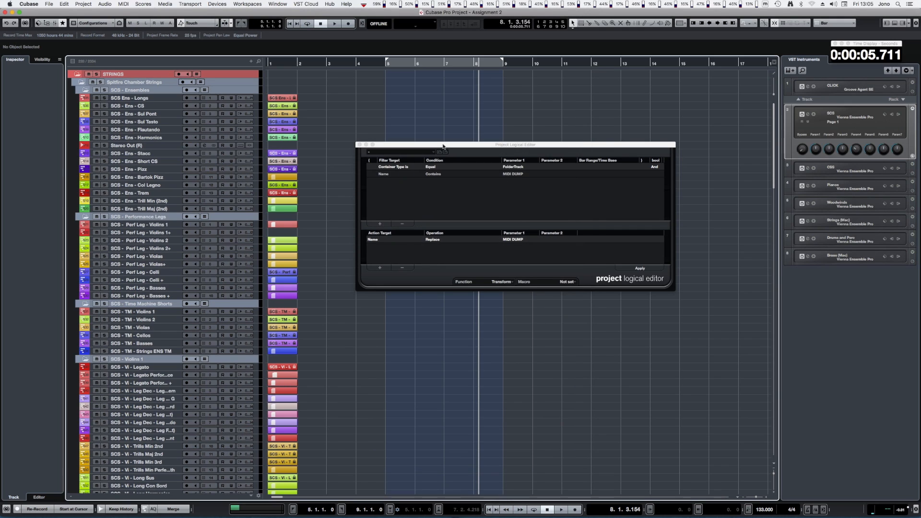
# Load the Metagrid preset Scene018 in the Project Logical Editor
pyautogui.click(428, 152)
pyautogui.moveTo(428, 151)
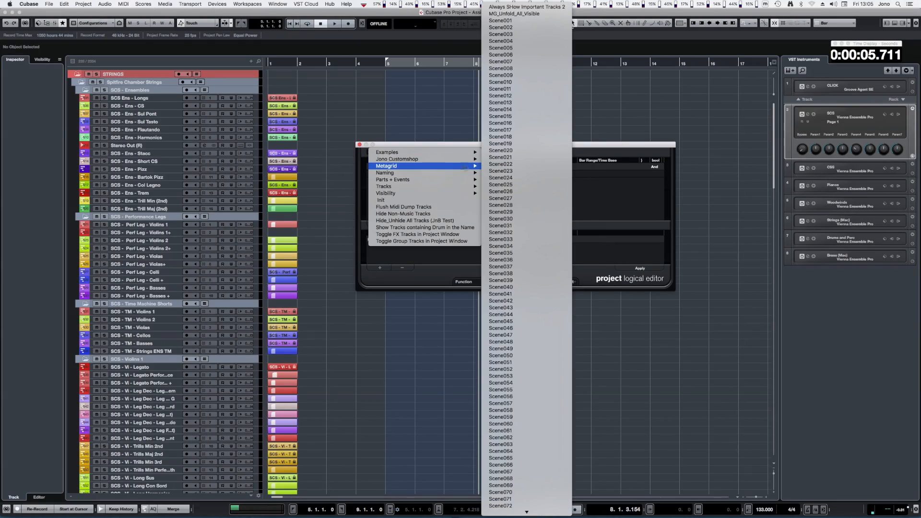
pyautogui.click(511, 137)
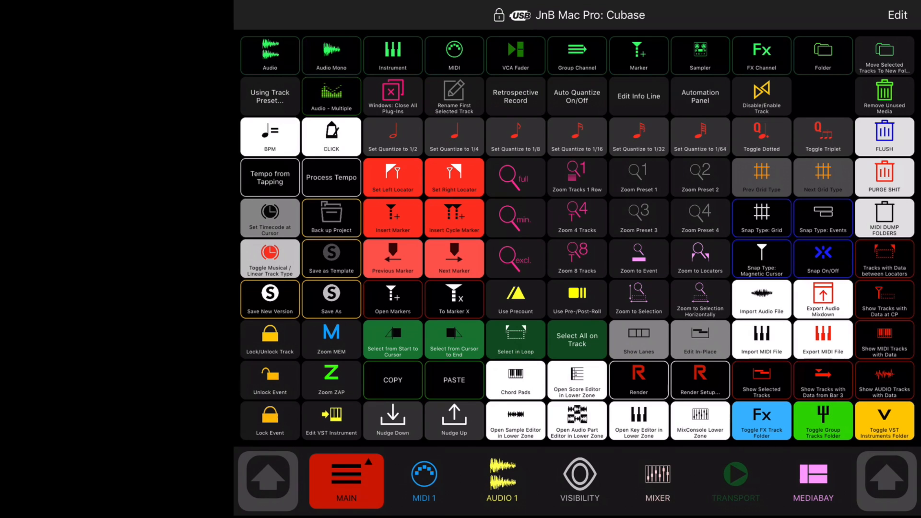
# Switch to the Metagrid controller and go through the AUDIO 1 page to the VISIBILITY page
pyautogui.click(501, 479)
pyautogui.click(580, 479)
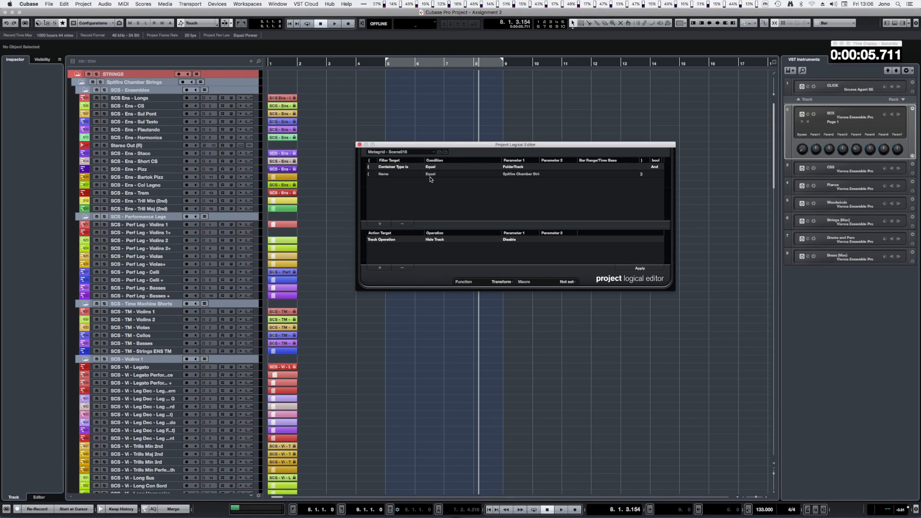
# Inspect the folder name used in the Scene018 name filter without changing it, and close the Project Logical Editor
pyautogui.click(518, 174)
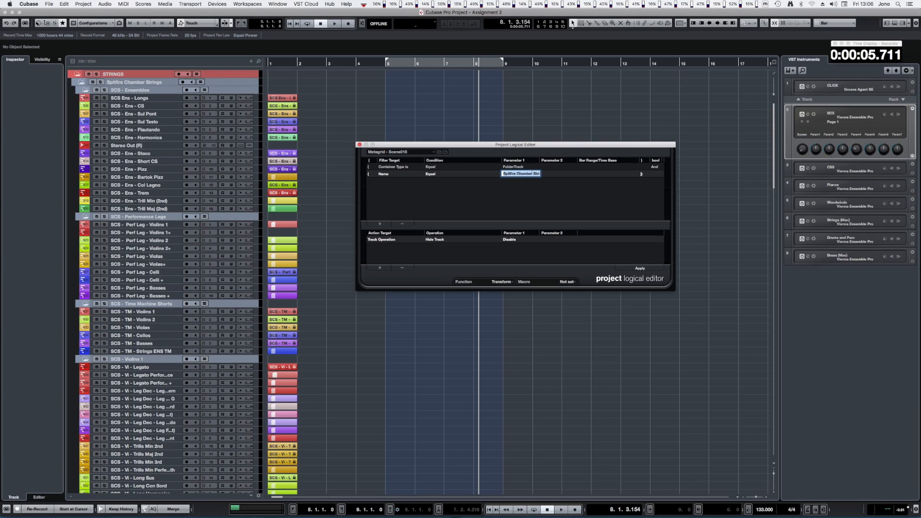
pyautogui.press('Right')
pyautogui.press('Return')
pyautogui.click(360, 145)
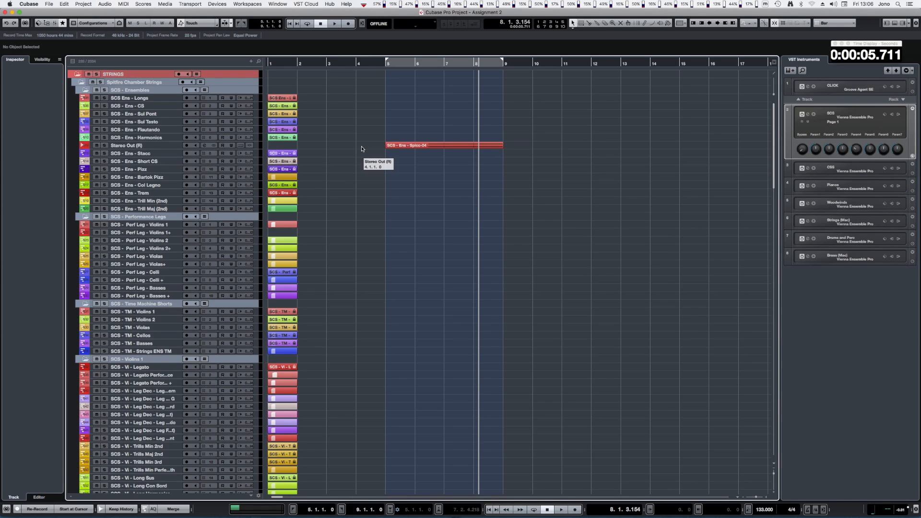
# Reopen the Key Commands macros and examine the SPITFIRE CHAMBER STRINGS command sequence from Hide All through Scene115
pyautogui.press('super+k')
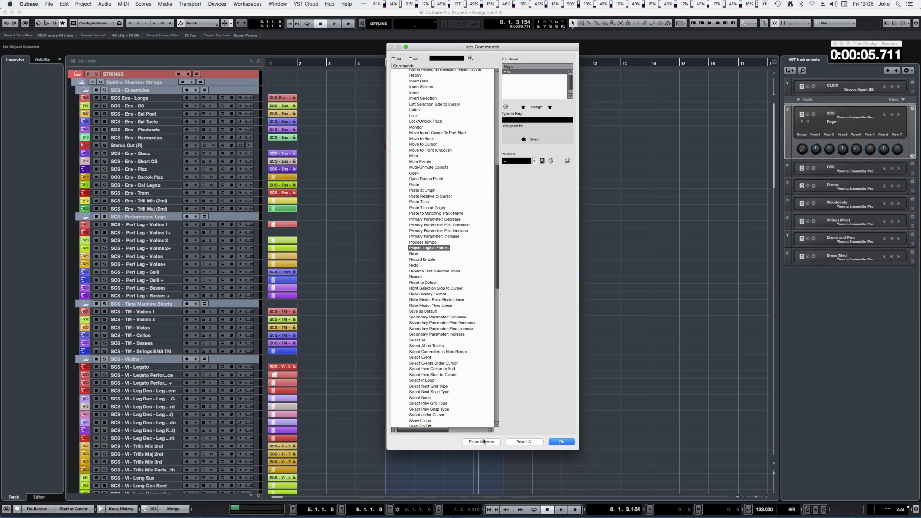
pyautogui.click(482, 441)
pyautogui.scroll(-10, 455, 387)
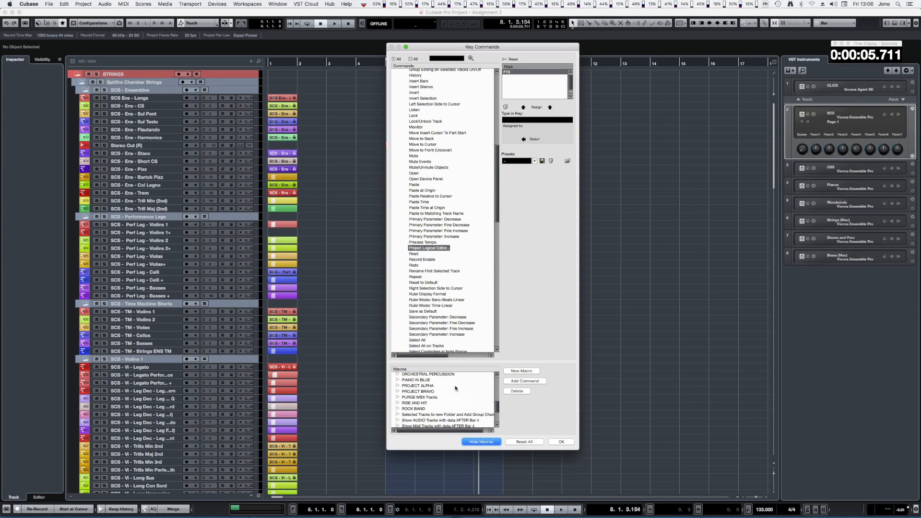
pyautogui.scroll(-5, 455, 387)
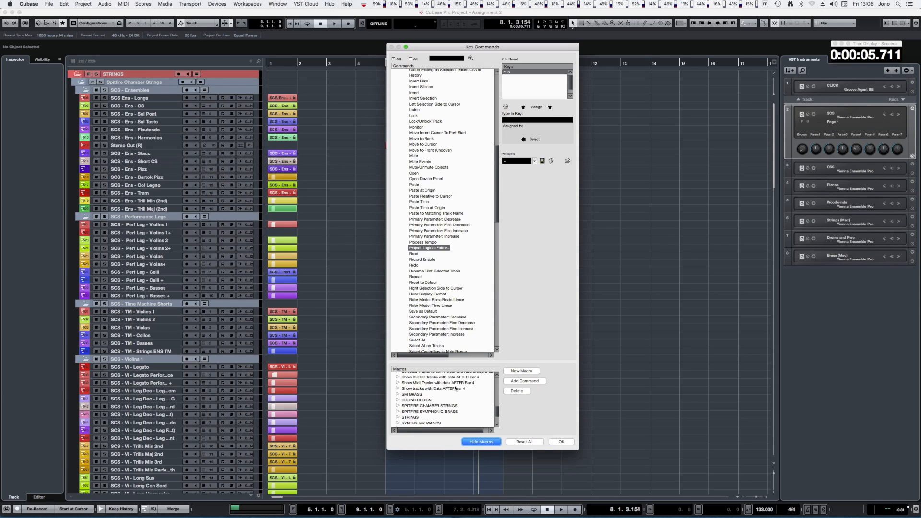
pyautogui.click(420, 407)
pyautogui.click(397, 406)
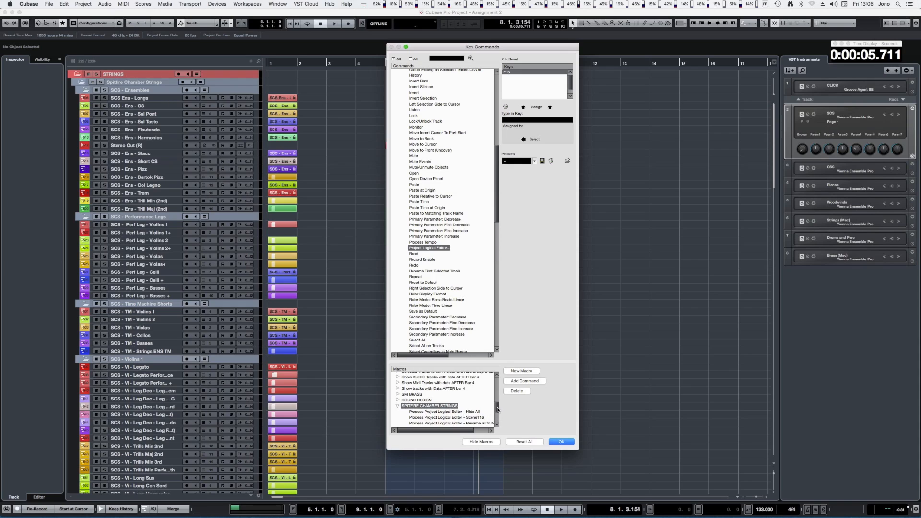
pyautogui.scroll(-3, 497, 409)
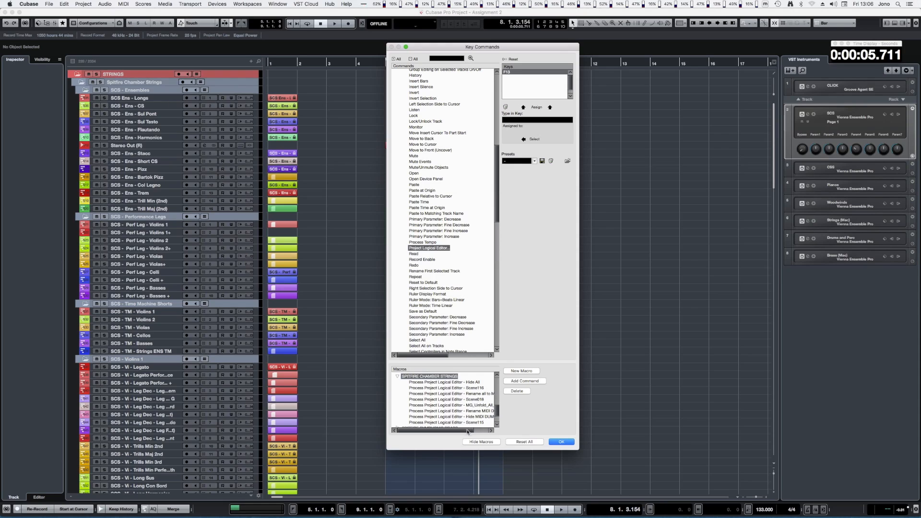
pyautogui.moveTo(467, 431); pyautogui.dragTo(484, 431)
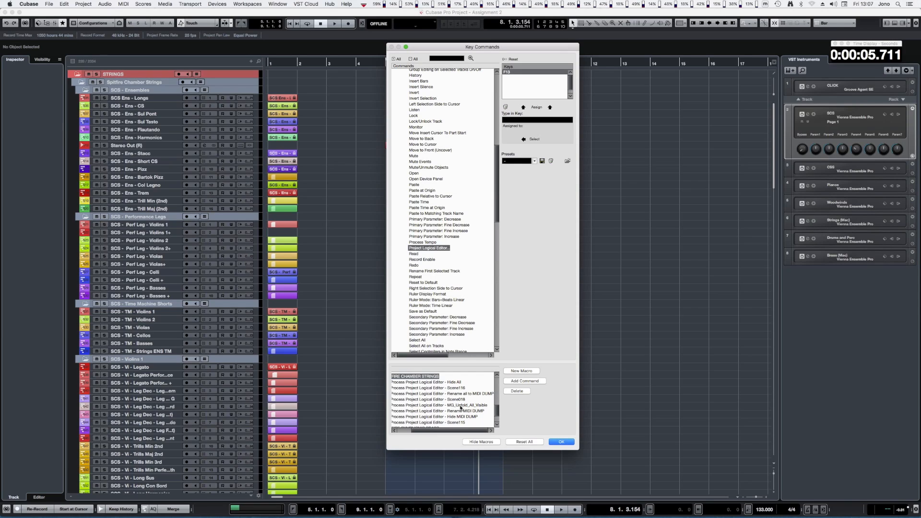
# Browse the Key Commands categories and look through the presets listed under Process Project Logical Editor
pyautogui.scroll(15, 457, 272)
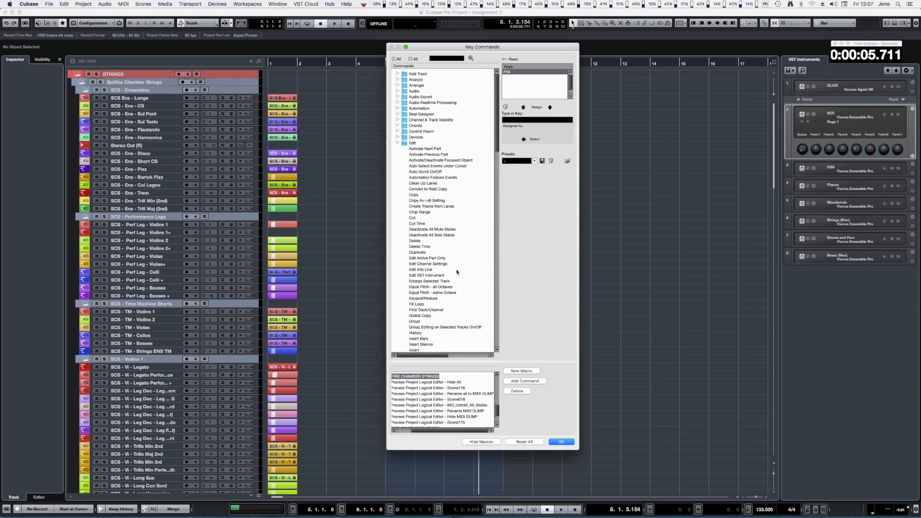
pyautogui.click(398, 143)
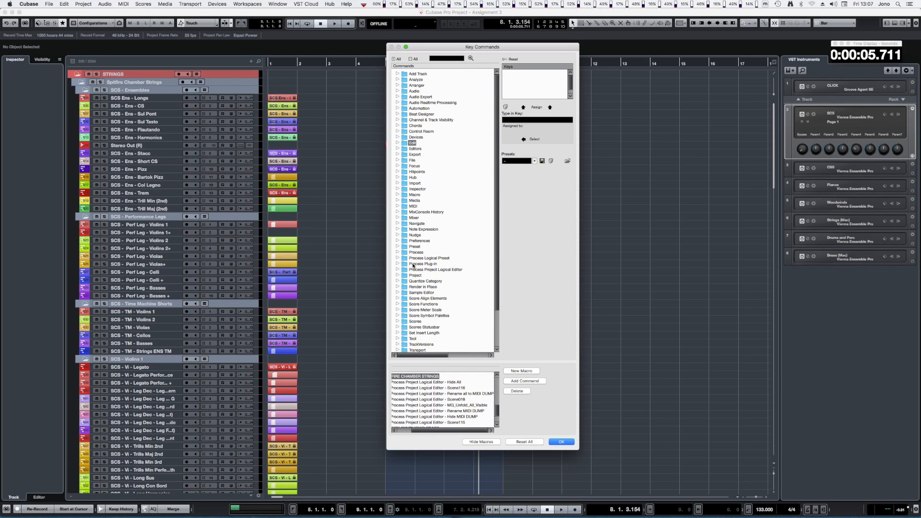
pyautogui.click(421, 258)
pyautogui.click(398, 258)
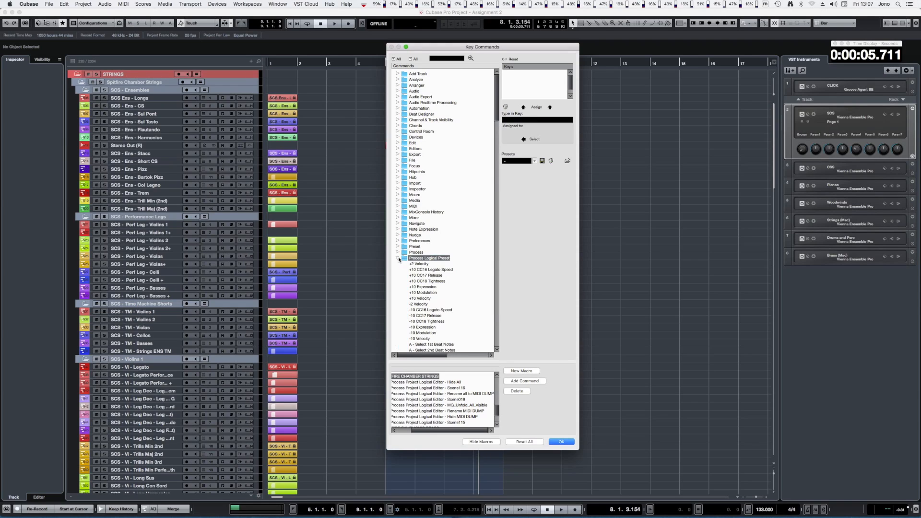
pyautogui.click(397, 258)
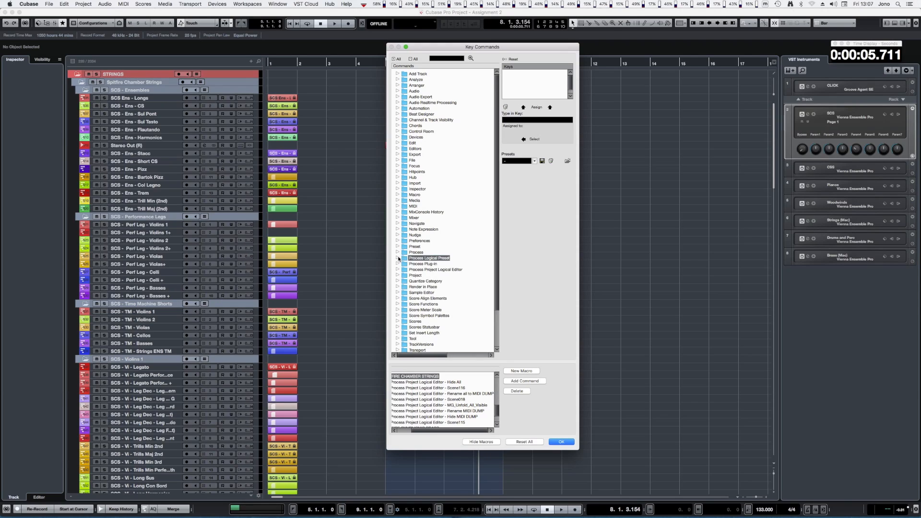
pyautogui.click(417, 270)
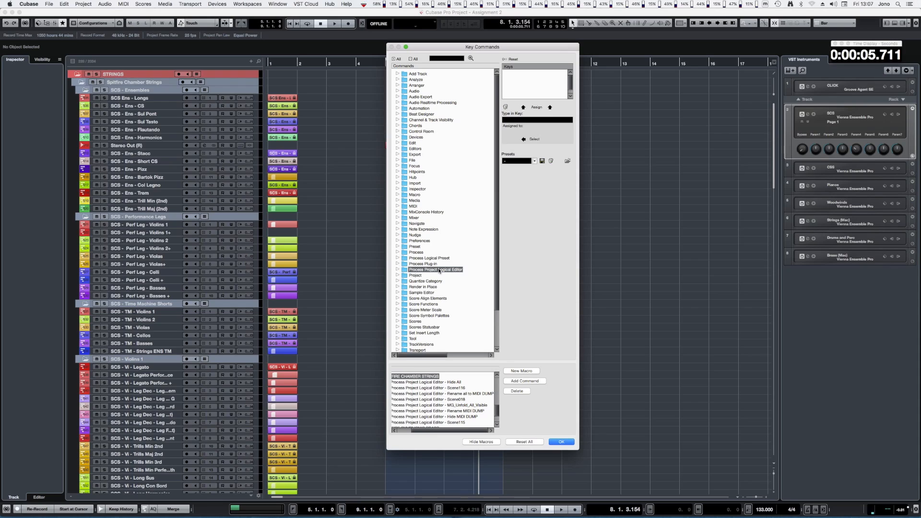
pyautogui.click(397, 270)
pyautogui.scroll(-10, 434, 278)
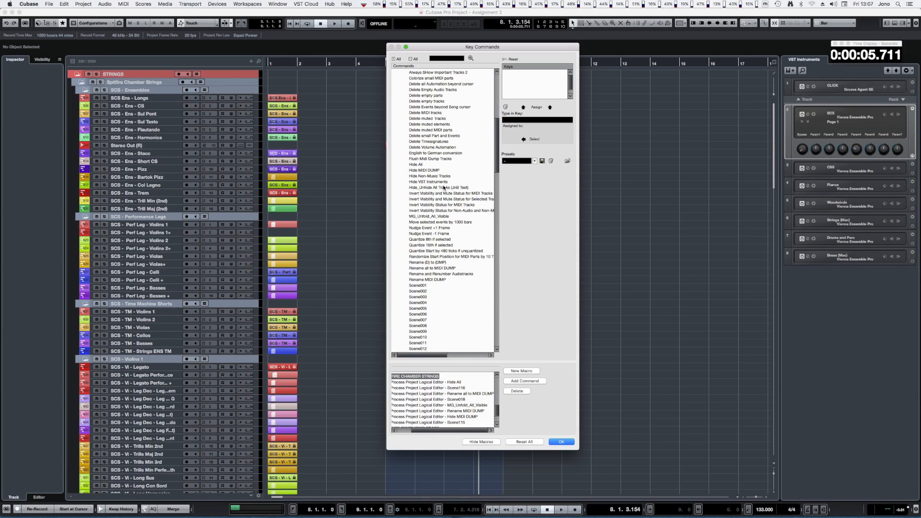
# Close the Key Commands and load the Rename MIDI DUMP preset in the Project Logical Editor to examine its filters and actions
pyautogui.click(429, 217)
pyautogui.click(560, 442)
pyautogui.press('super+shift+l')
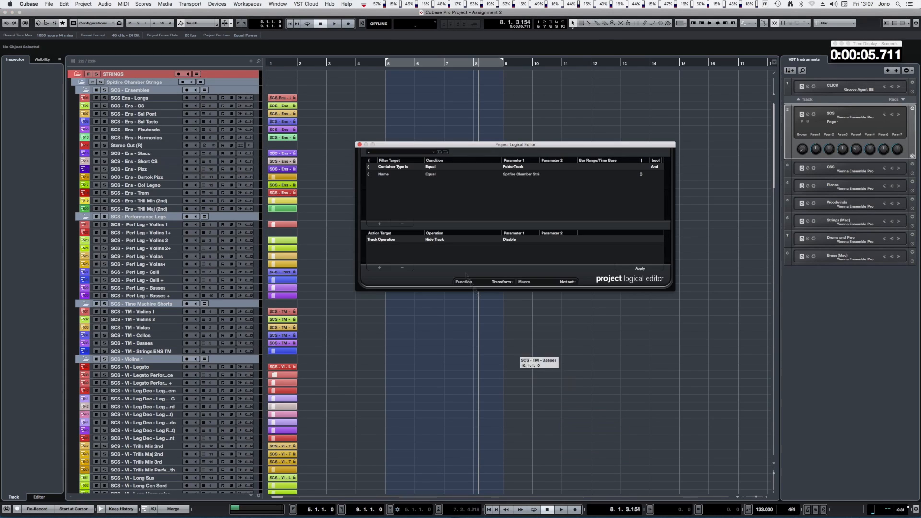
pyautogui.click(421, 155)
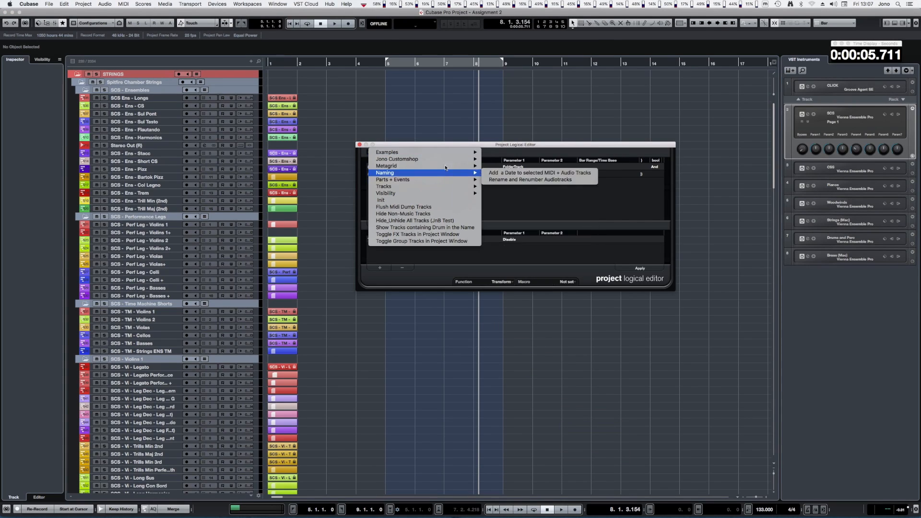
pyautogui.moveTo(457, 167)
pyautogui.moveTo(458, 158)
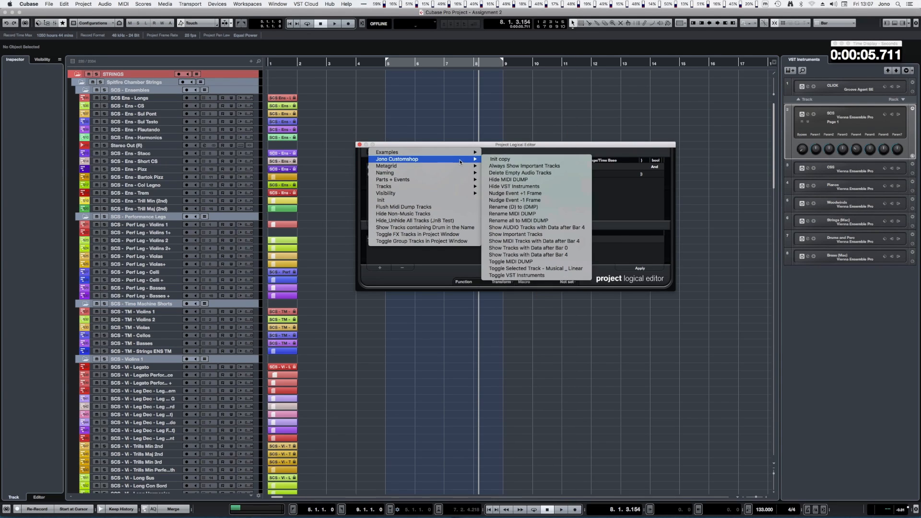
pyautogui.click(526, 214)
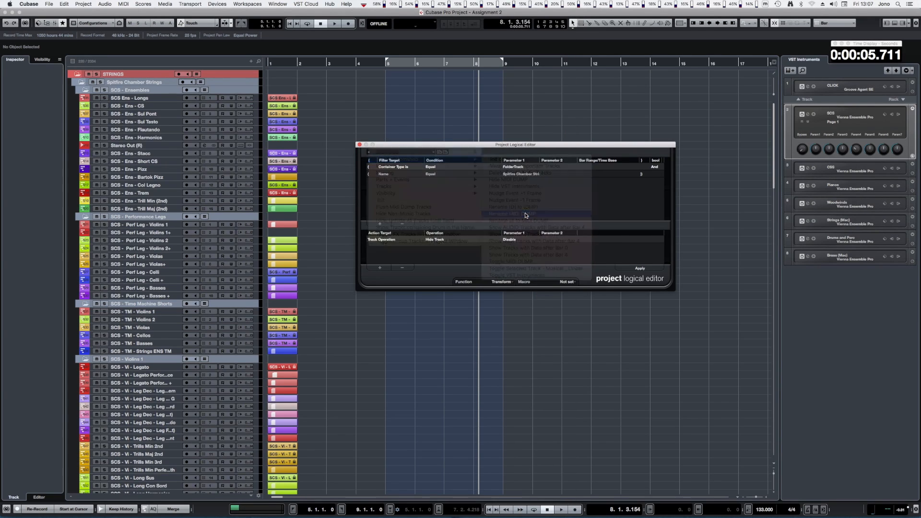
pyautogui.moveTo(532, 144); pyautogui.dragTo(562, 133)
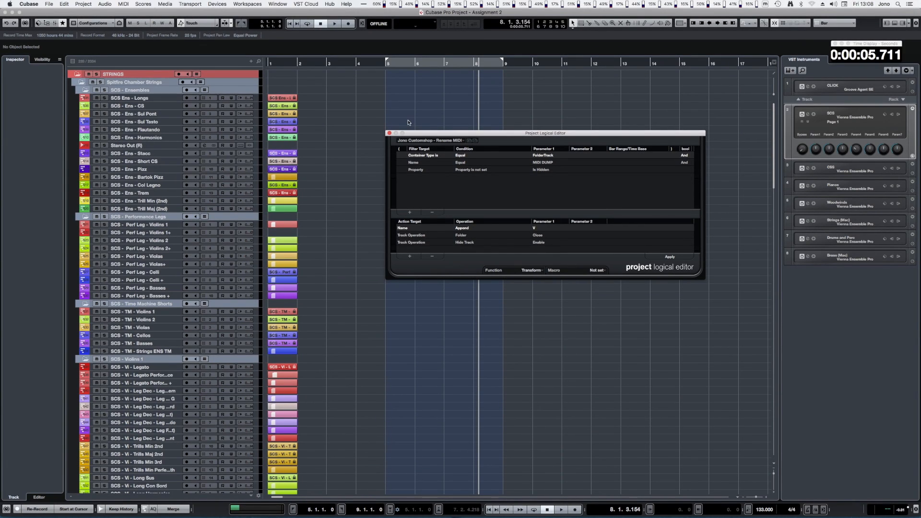
pyautogui.moveTo(502, 136); pyautogui.dragTo(499, 135)
# Locate the Hide MIDI DUMP command within the SPITFIRE CHAMBER STRINGS macro in the Key Commands, and close the dialog
pyautogui.press('super+k')
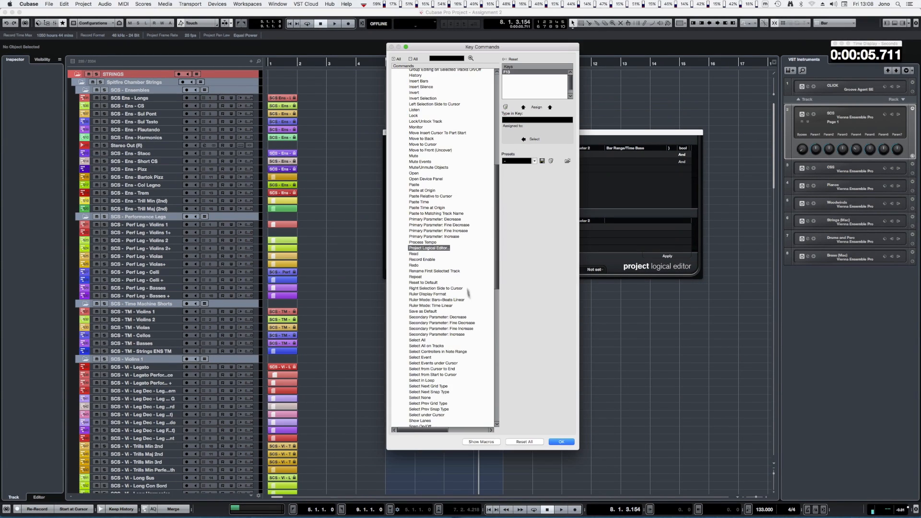
pyautogui.click(481, 442)
pyautogui.scroll(-8, 455, 398)
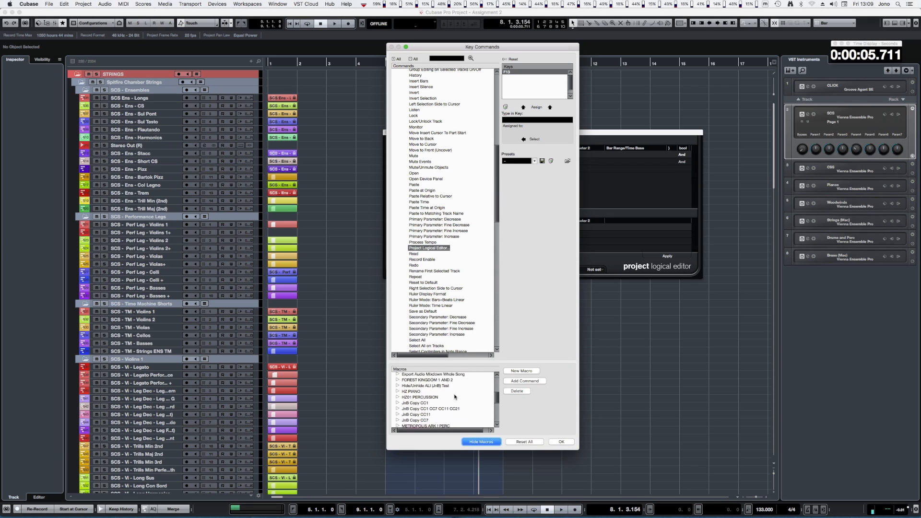
pyautogui.scroll(-5, 453, 397)
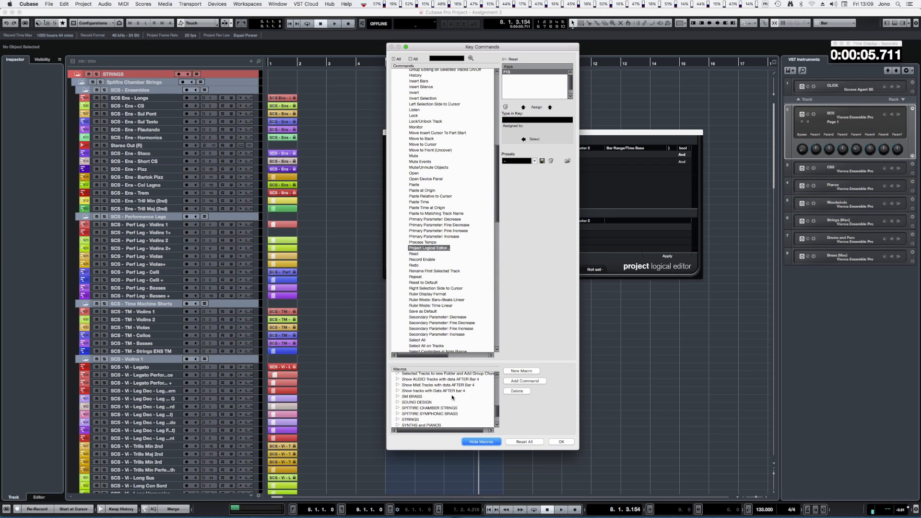
pyautogui.click(439, 408)
pyautogui.click(403, 410)
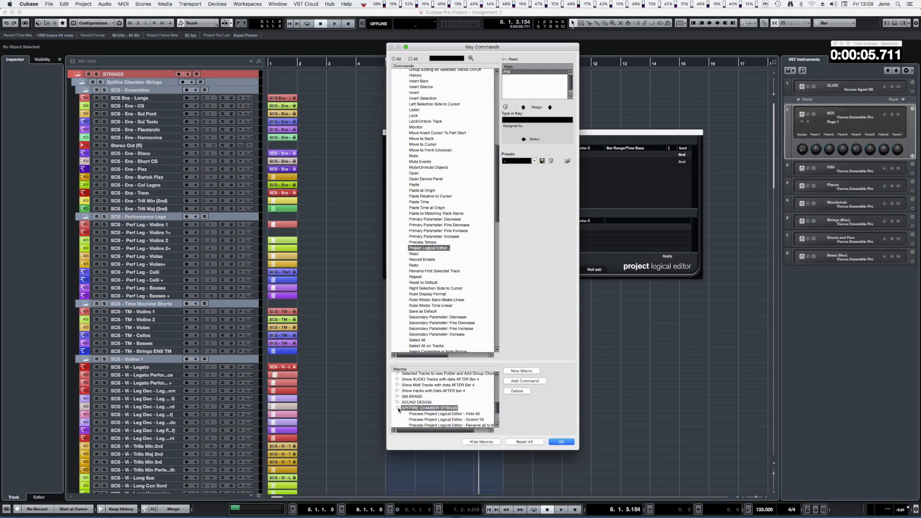
pyautogui.scroll(-3, 454, 412)
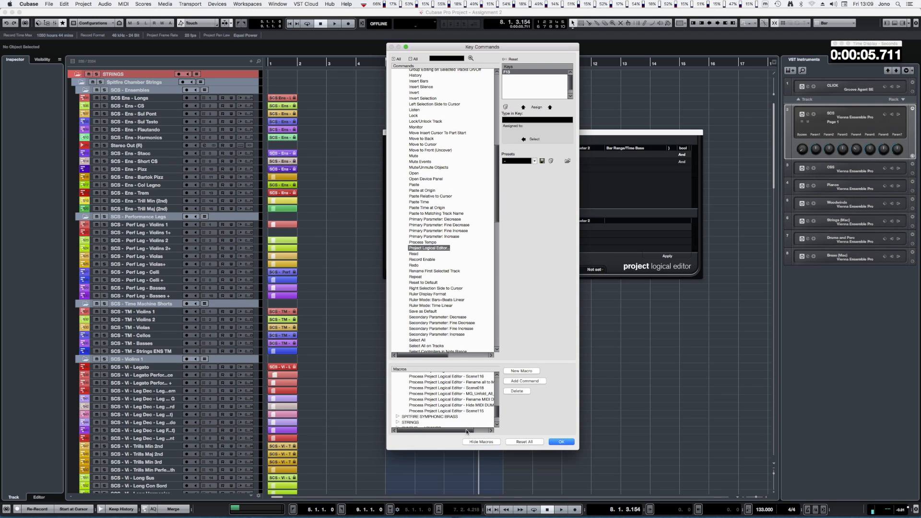
pyautogui.moveTo(467, 431); pyautogui.dragTo(482, 431)
pyautogui.click(470, 405)
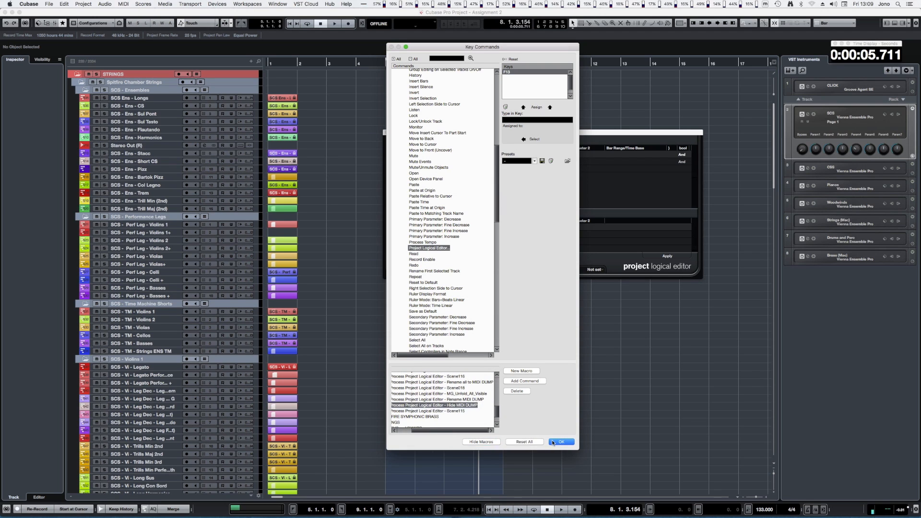
pyautogui.click(553, 443)
# Load the Hide MIDI DUMP preset in the Project Logical Editor to examine its MIDI DUMPV folder filter and hide action
pyautogui.click(444, 142)
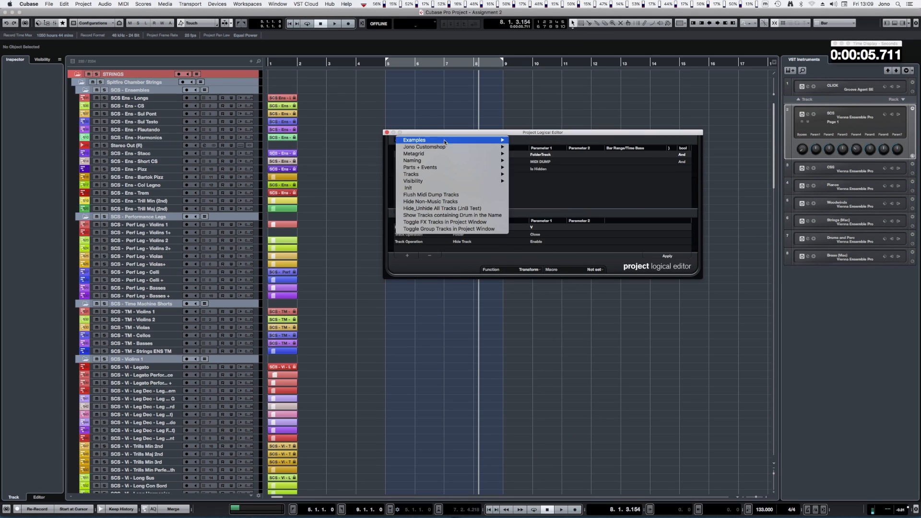
pyautogui.moveTo(482, 153)
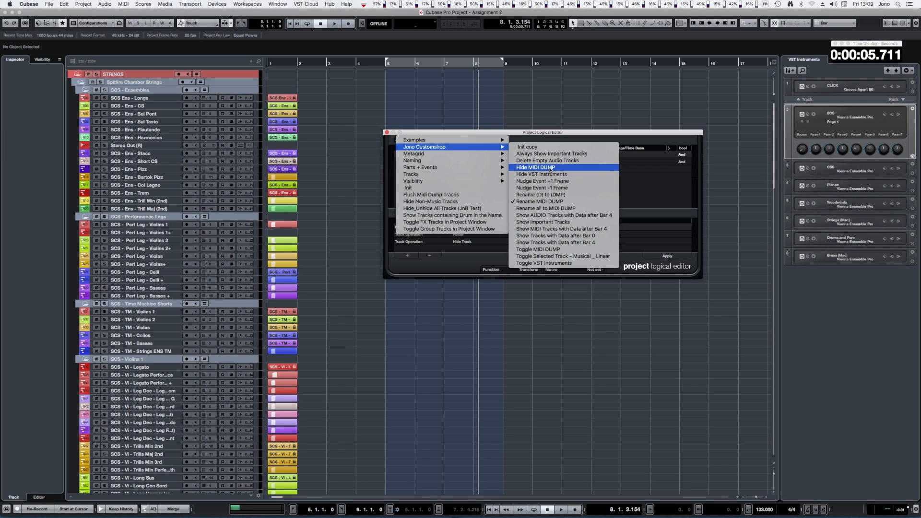
pyautogui.click(542, 168)
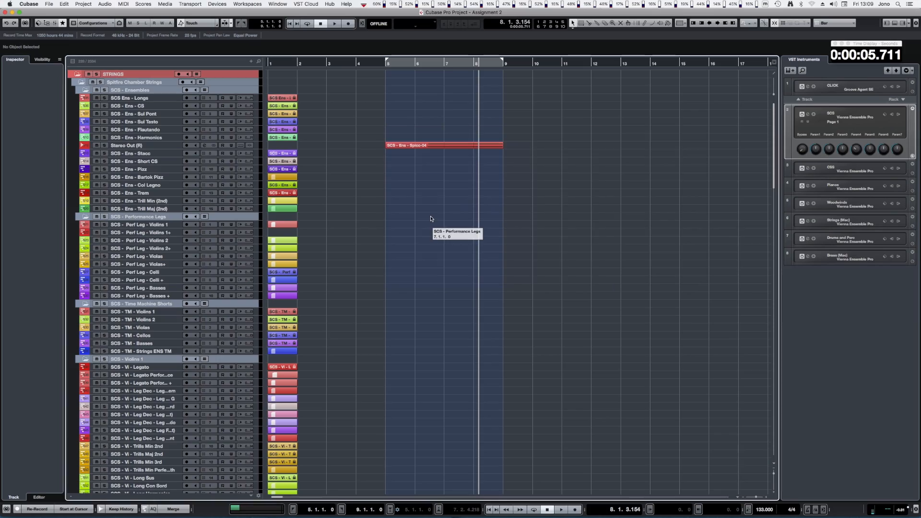
# Reopen the Project Logical Editor and the Key Commands macros, and review the expanded SPITFIRE CHAMBER STRINGS macro again
pyautogui.press('super+l')
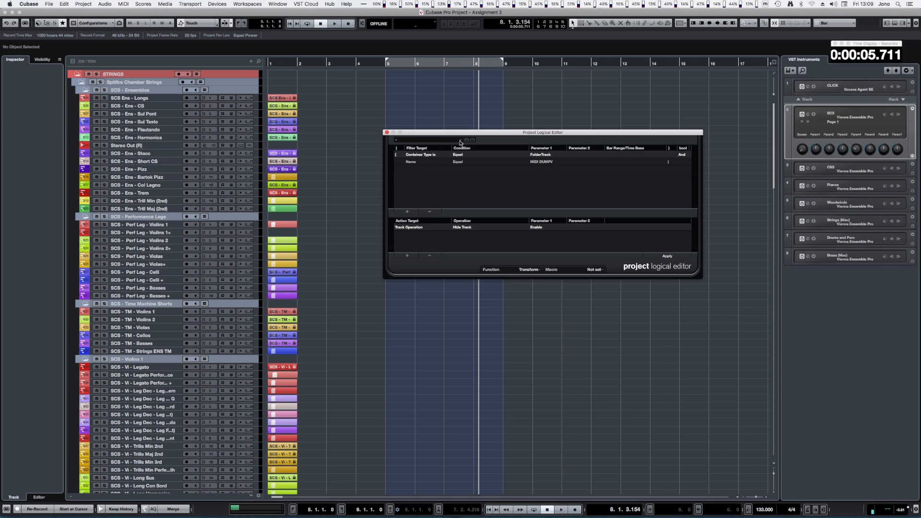
pyautogui.hotkey('alt', 'k')
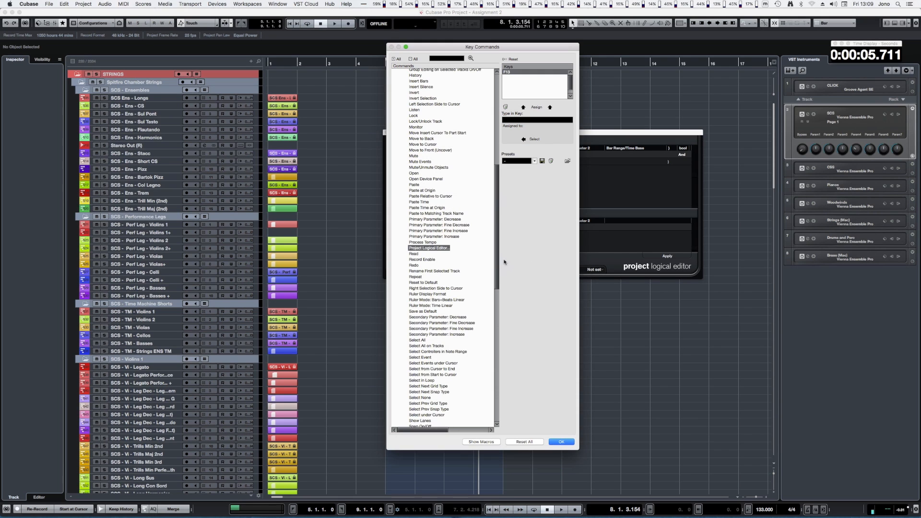
pyautogui.scroll(-15, 472, 340)
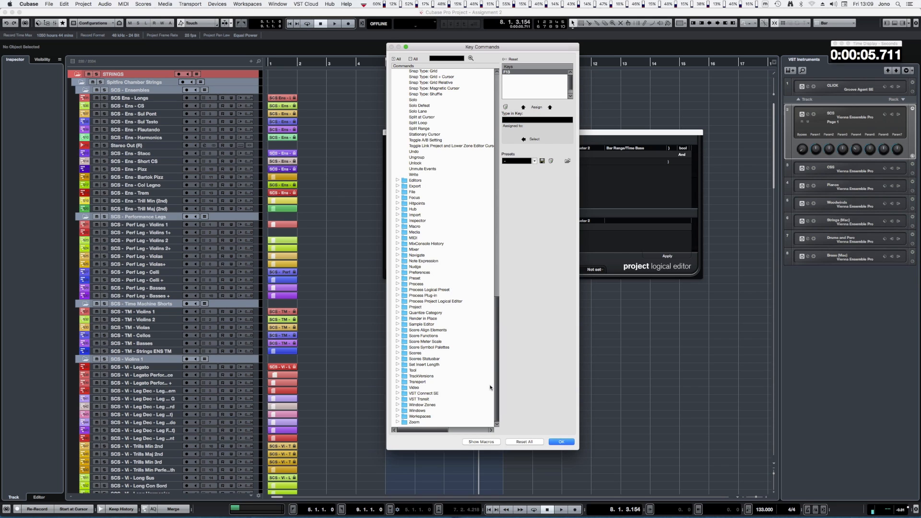
pyautogui.click(489, 442)
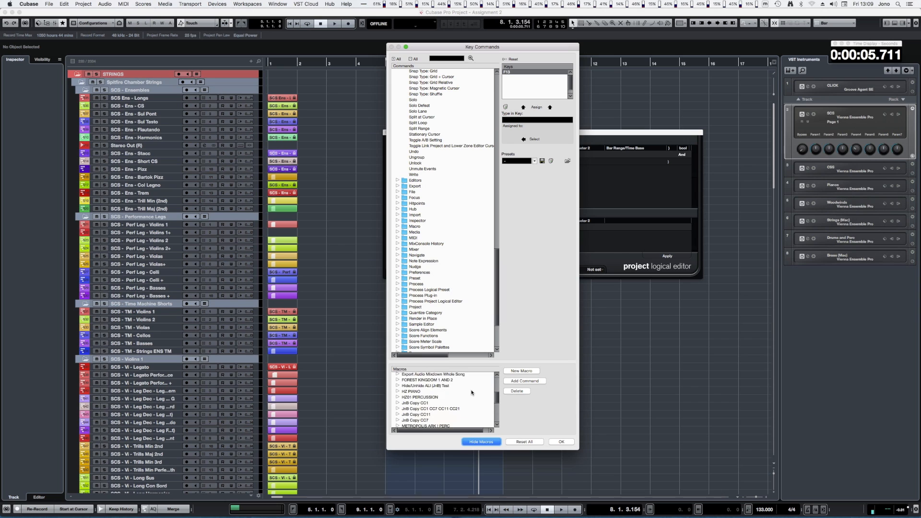
pyautogui.scroll(-3, 471, 392)
pyautogui.scroll(-3, 470, 392)
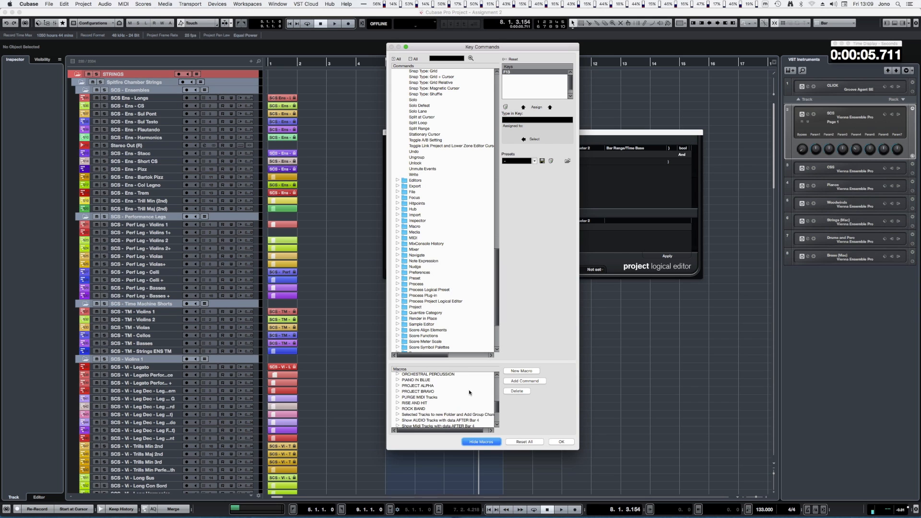
pyautogui.scroll(-3, 446, 383)
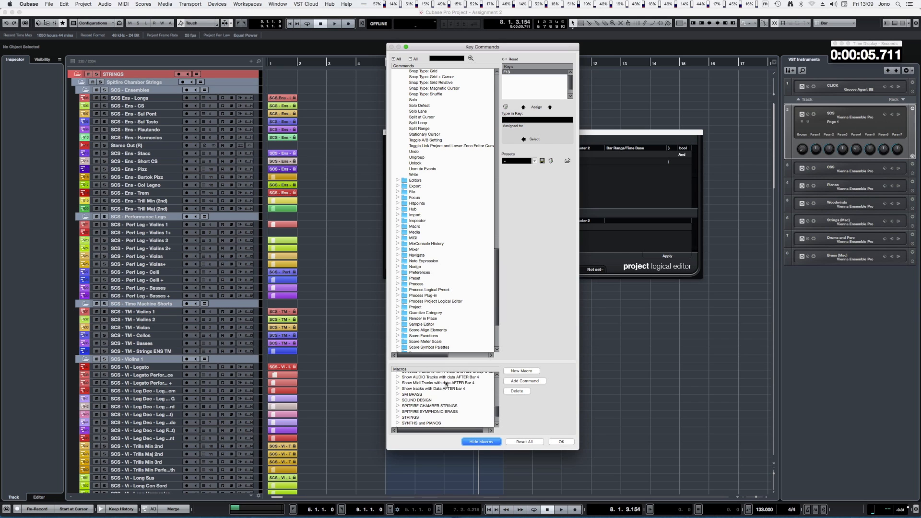
pyautogui.click(443, 405)
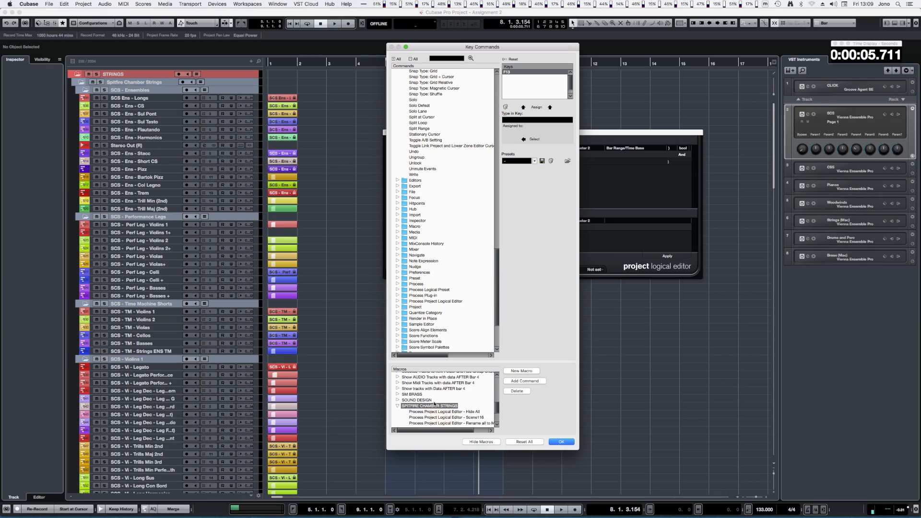
pyautogui.click(397, 406)
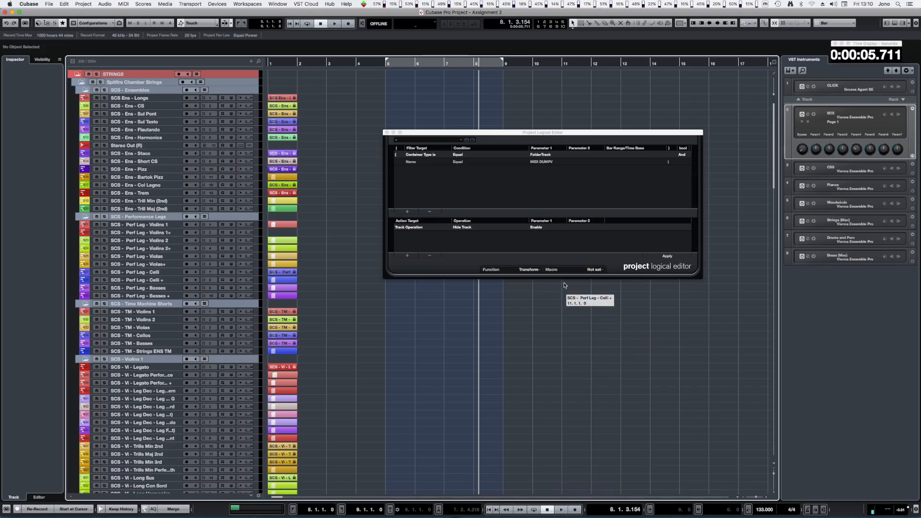
# Load the Metagrid Scene115 preset to examine its MIDI record-disable action, and close the Project Logical Editor
pyautogui.click(454, 140)
pyautogui.moveTo(456, 154)
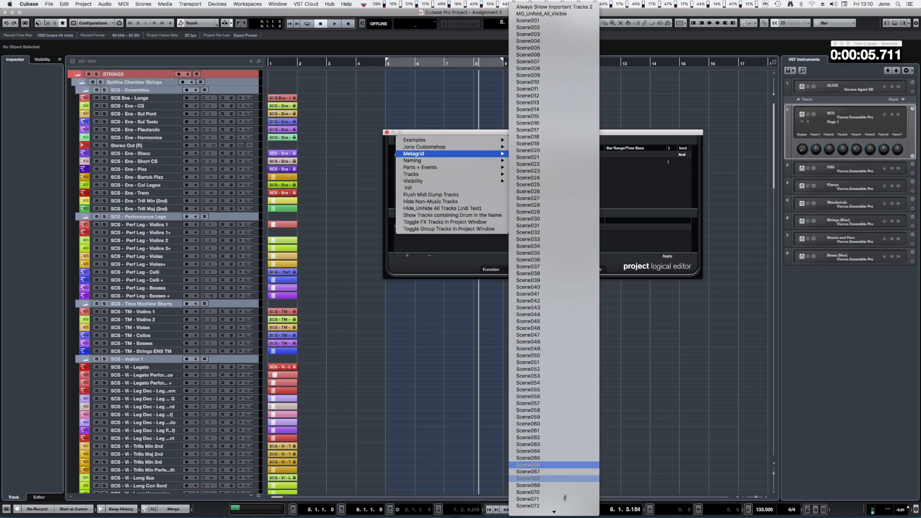
pyautogui.scroll(-10, 554, 495)
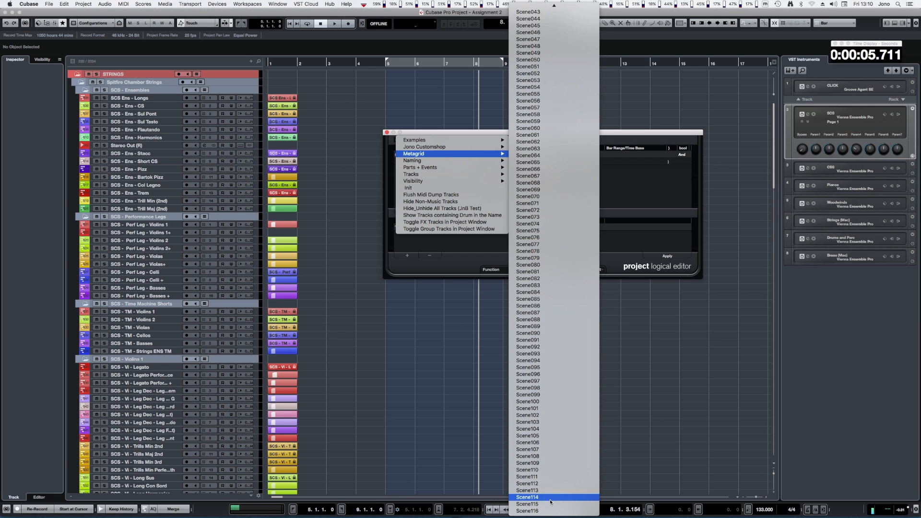
pyautogui.click(551, 504)
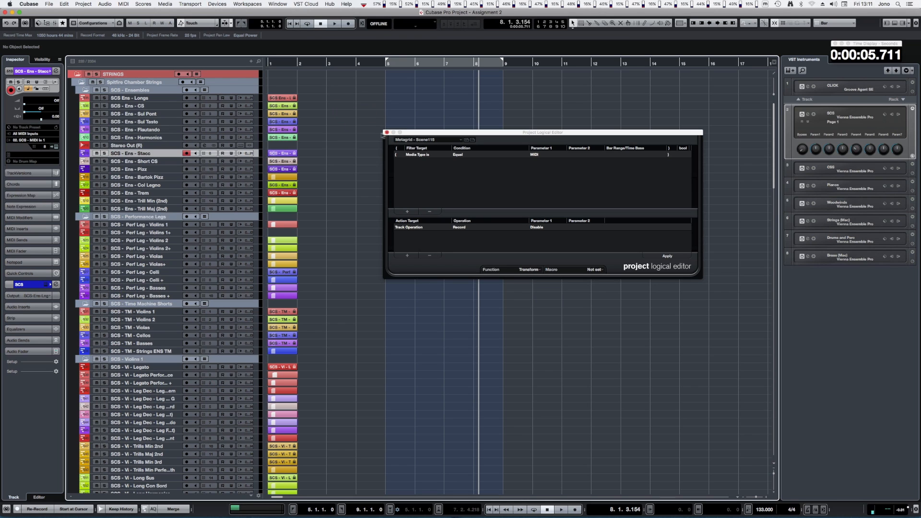
pyautogui.click(387, 133)
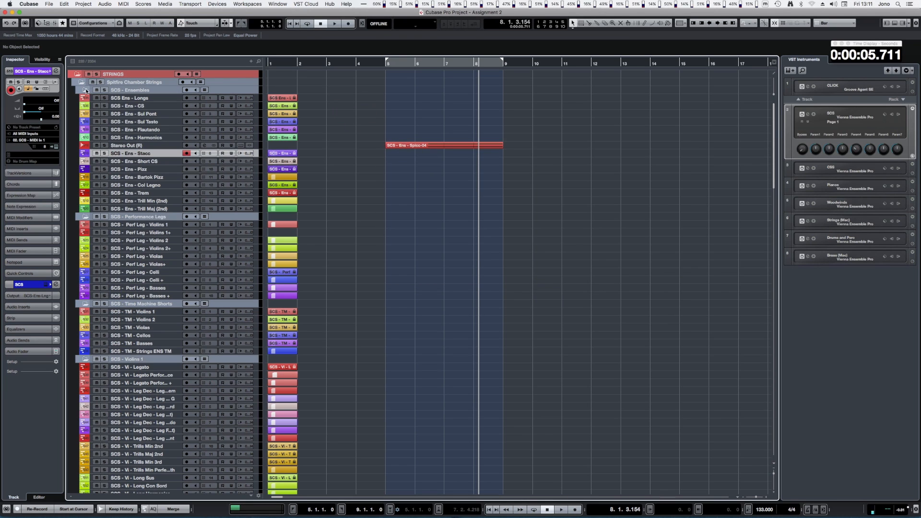
# Undo the latest Process Logical Edit Project operation and the edits before it, back to the SCS - Ens - Spicc MIDI track
pyautogui.click(63, 4)
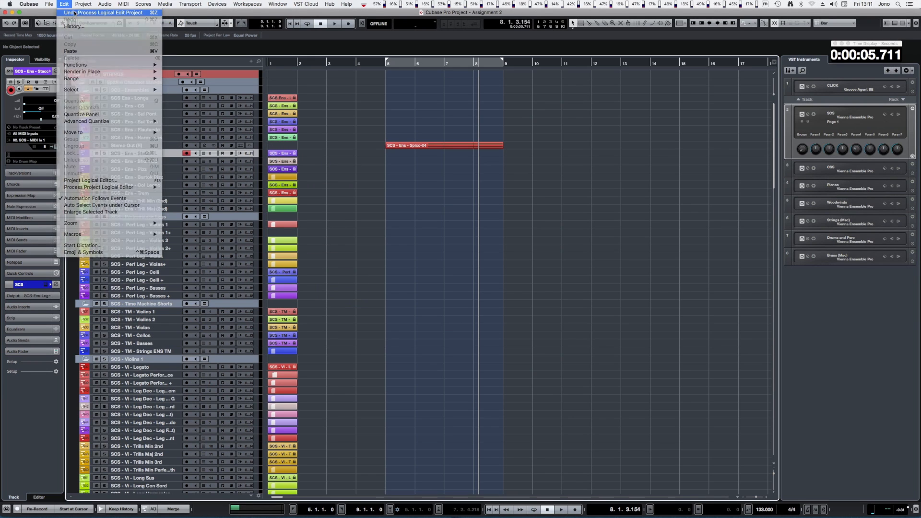
pyautogui.click(77, 13)
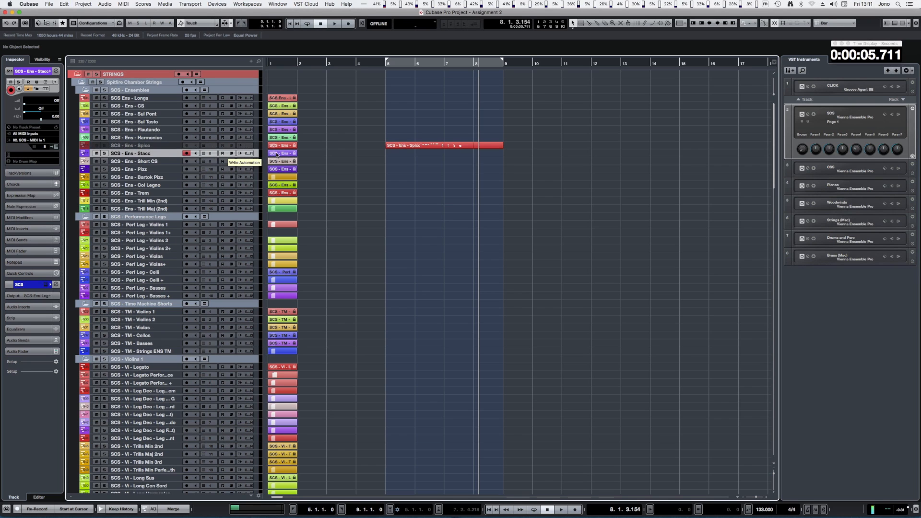
pyautogui.click(259, 146)
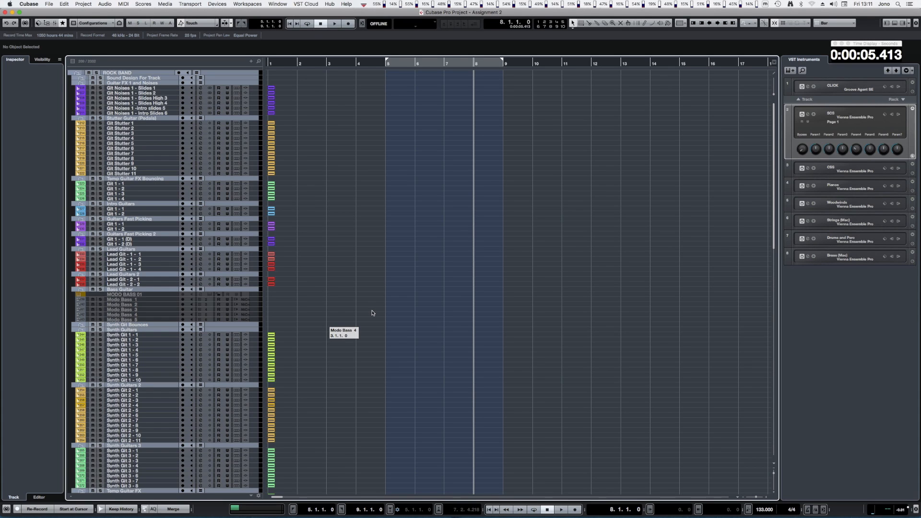
# Use the Metagrid VISIBILITY page to show the orchestral percussion VSL Percussion SE folder, and select its MIDI 09 track
pyautogui.hotkey('ctrl', 'alt', '2')
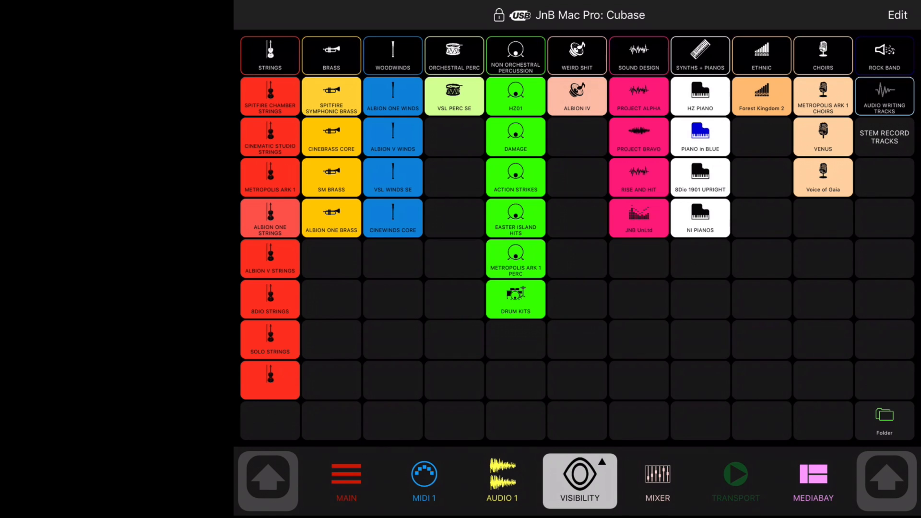
pyautogui.click(393, 137)
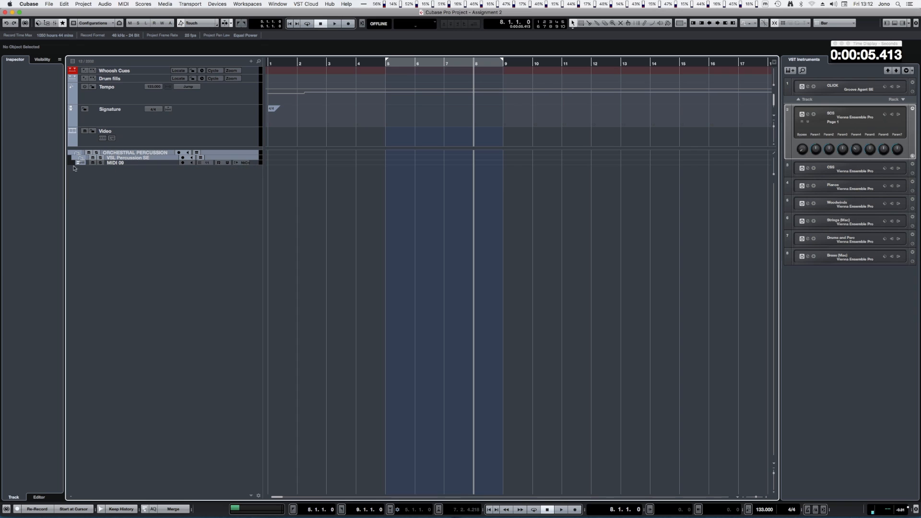
pyautogui.click(130, 163)
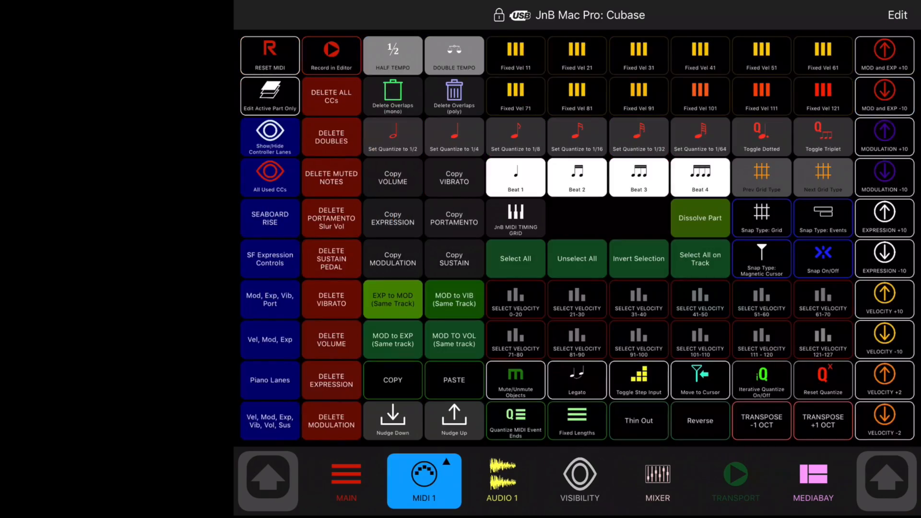
# Trigger MIDI DUMP FOLDERS from the Metagrid MAIN page and raise the divider between the upper and lower track lists
pyautogui.click(502, 481)
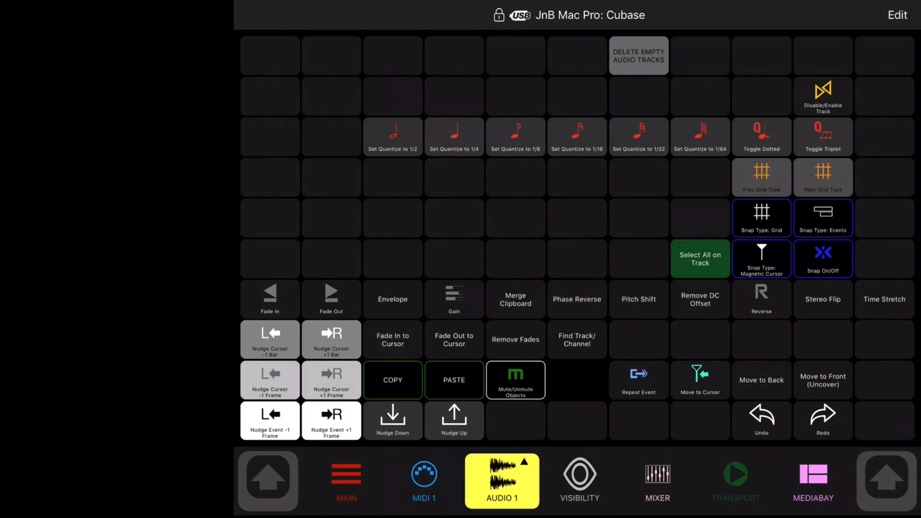
pyautogui.click(346, 481)
pyautogui.click(884, 217)
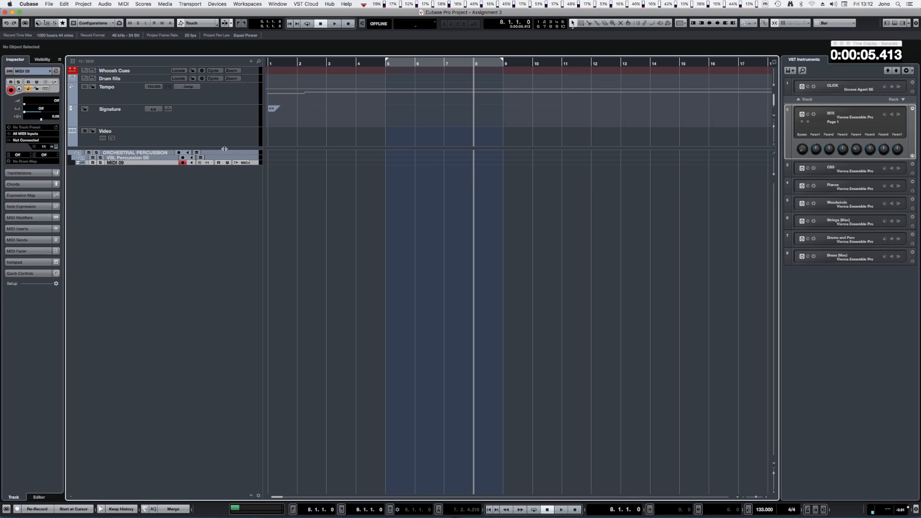
pyautogui.moveTo(224, 149); pyautogui.dragTo(224, 76)
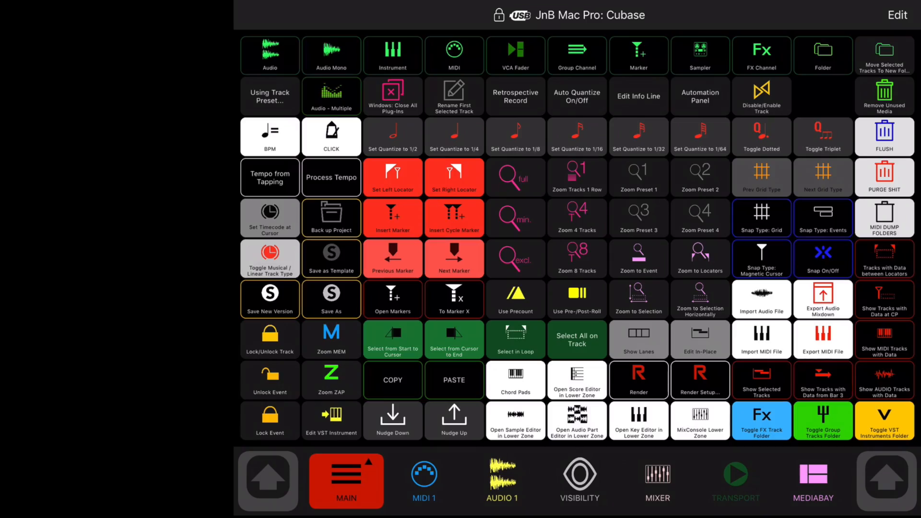
# Look through the Metagrid VISIBILITY, AUDIO 1, MIDI 1 and MAIN pages, ending on VISIBILITY
pyautogui.click(580, 481)
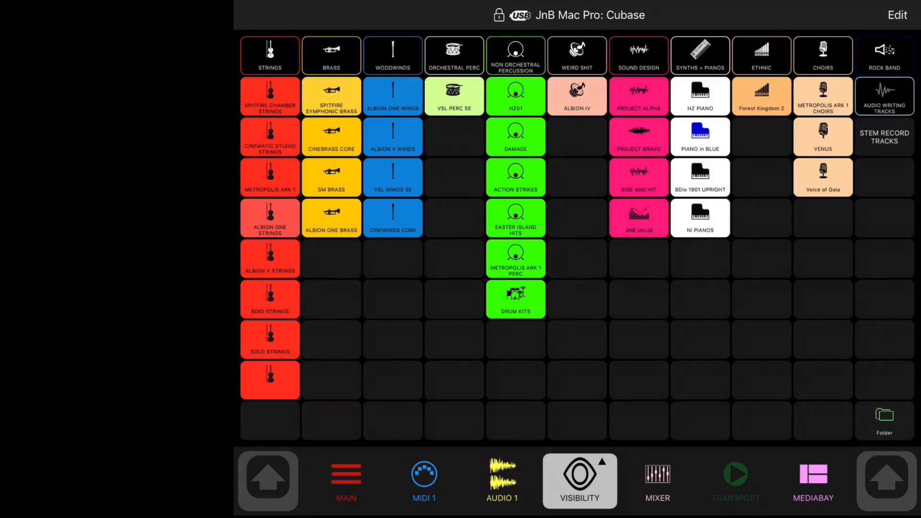
pyautogui.click(502, 481)
pyautogui.click(424, 481)
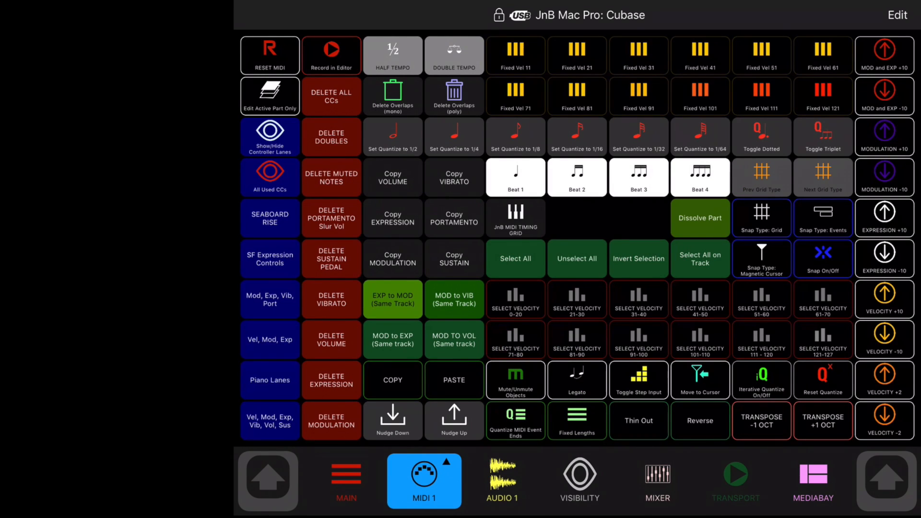
pyautogui.click(346, 481)
pyautogui.click(424, 481)
pyautogui.click(580, 481)
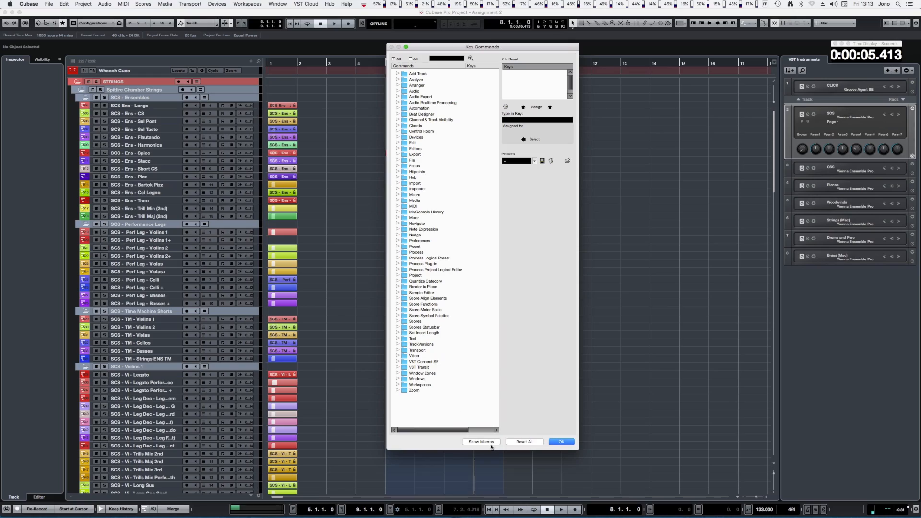
# Show the macros in Cubase's Key Commands window and expand SPITFIRE CHAMBER STRINGS to examine its Project Logical Editor commands
pyautogui.click(490, 445)
pyautogui.scroll(-5, 470, 420)
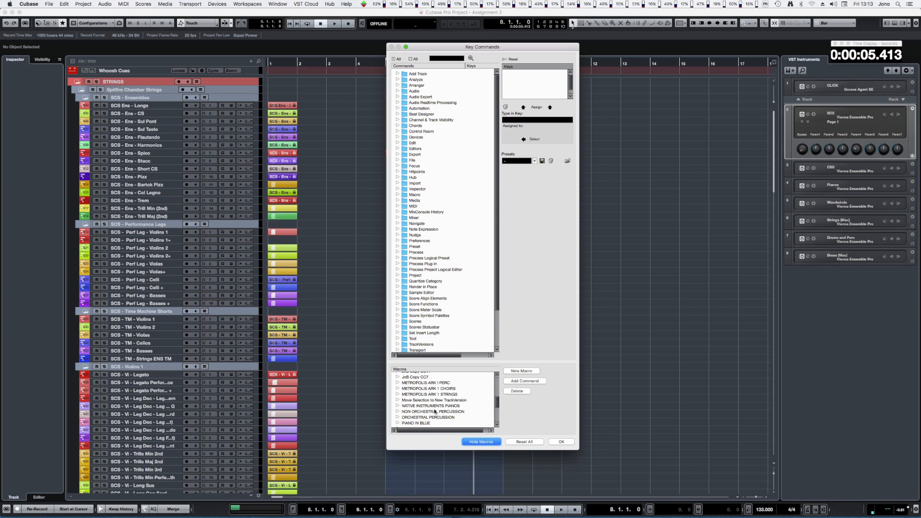
pyautogui.scroll(-3, 433, 411)
pyautogui.scroll(-3, 434, 410)
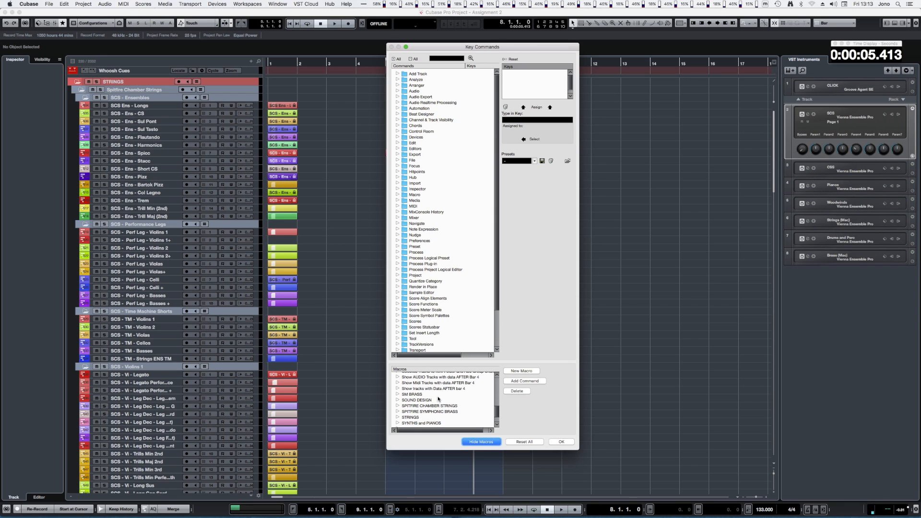
pyautogui.click(427, 406)
pyautogui.click(397, 406)
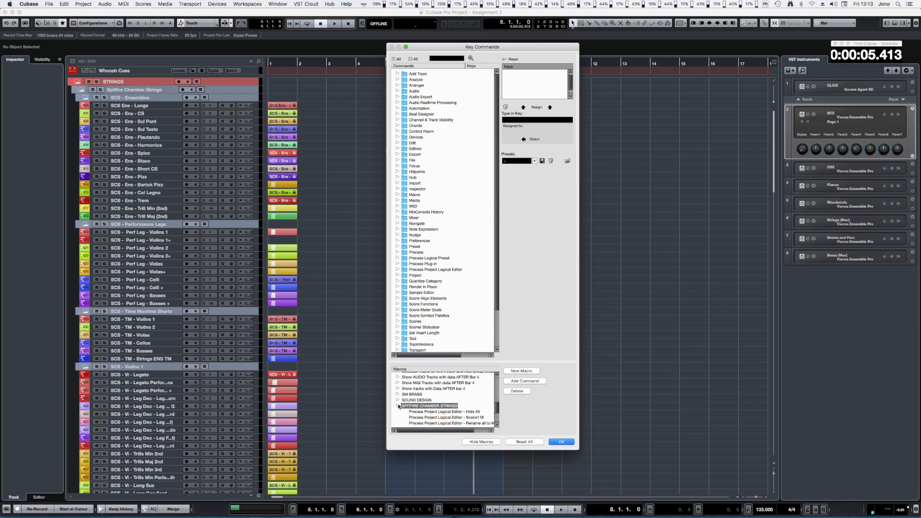
pyautogui.moveTo(497, 407); pyautogui.dragTo(497, 410)
pyautogui.scroll(-2, 432, 414)
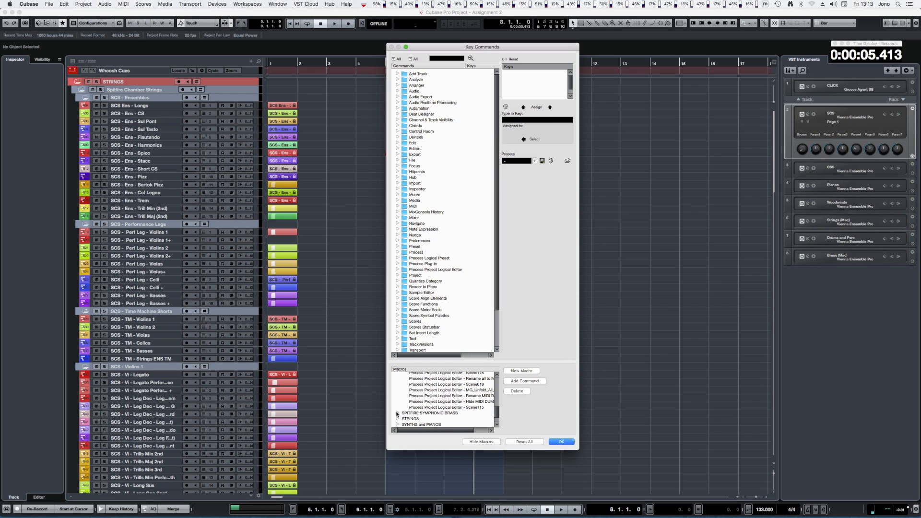
# Expand the SPITFIRE SYMPHONIC BRASS macro to examine its commands, and close the Key Commands window
pyautogui.click(397, 414)
pyautogui.scroll(-1, 497, 411)
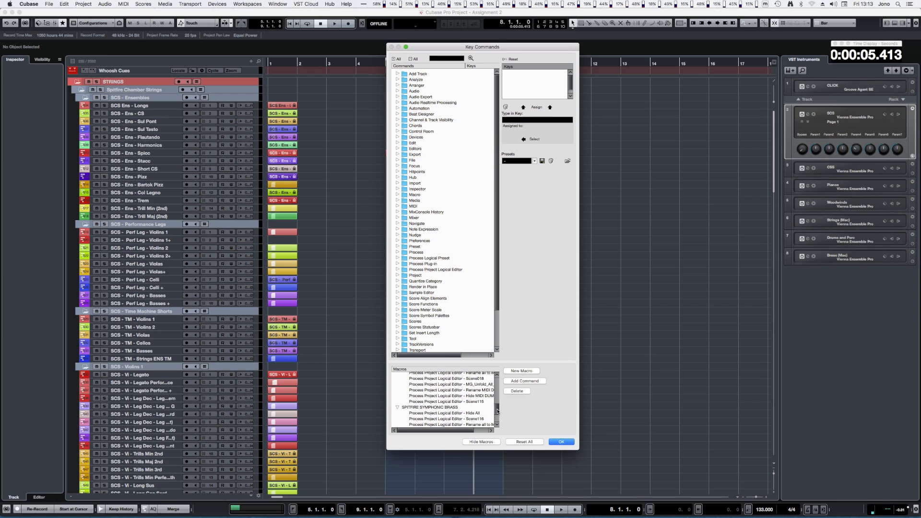
pyautogui.scroll(-5, 497, 411)
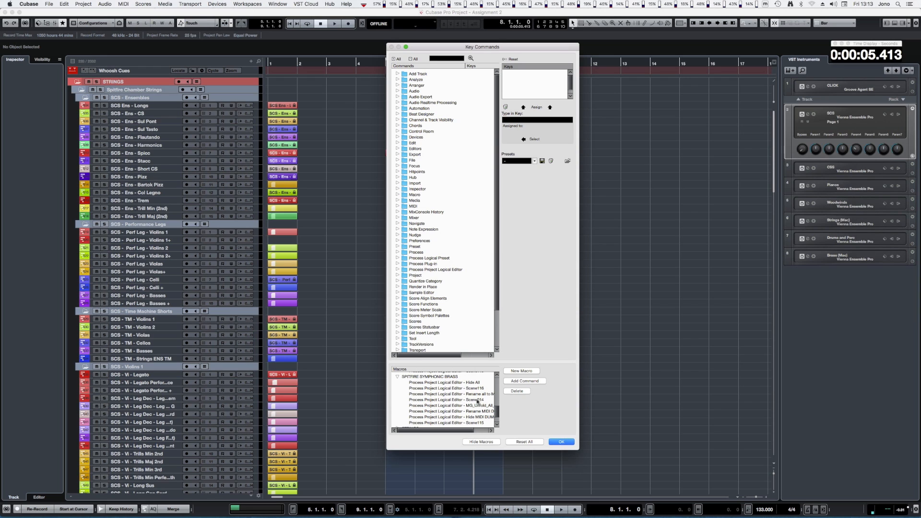
pyautogui.click(557, 442)
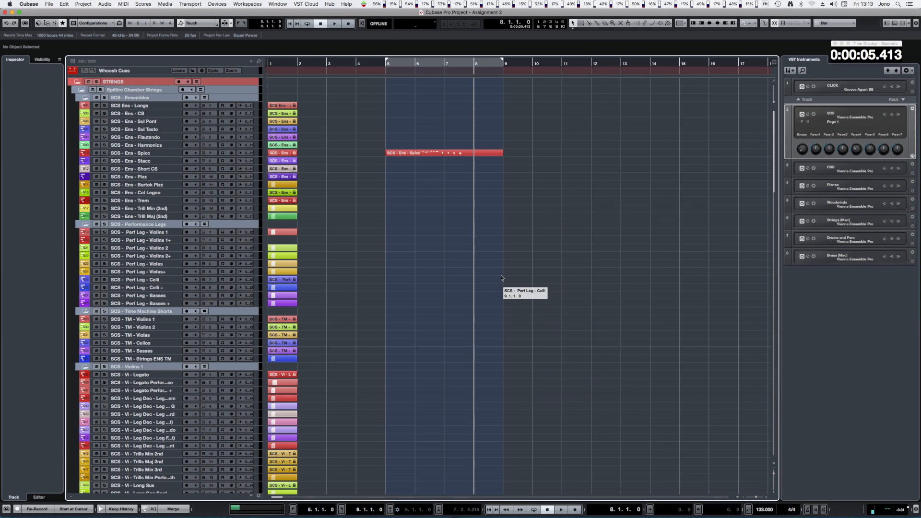
# Load the Metagrid Scene014 preset in the Project Logical Editor, examine its folder name filter, and close the editor
pyautogui.hotkey('alt', 'p')
pyautogui.click(440, 139)
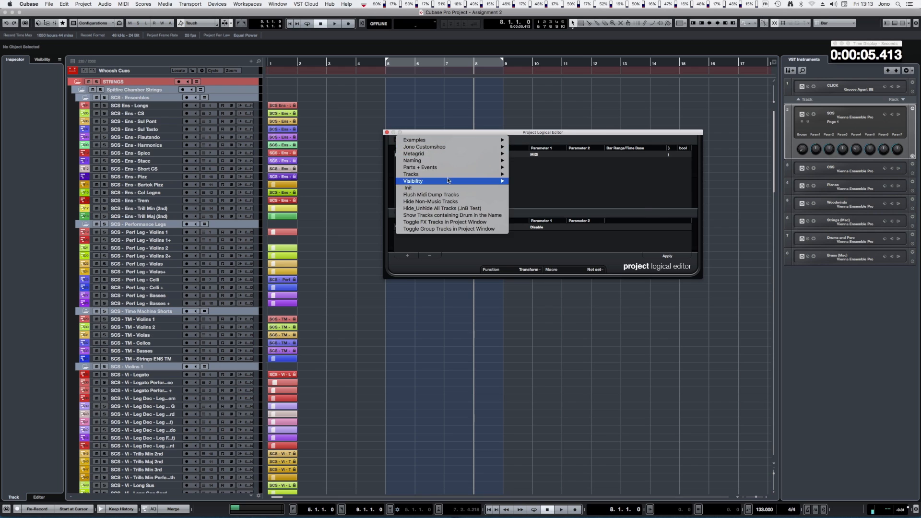
pyautogui.moveTo(480, 153)
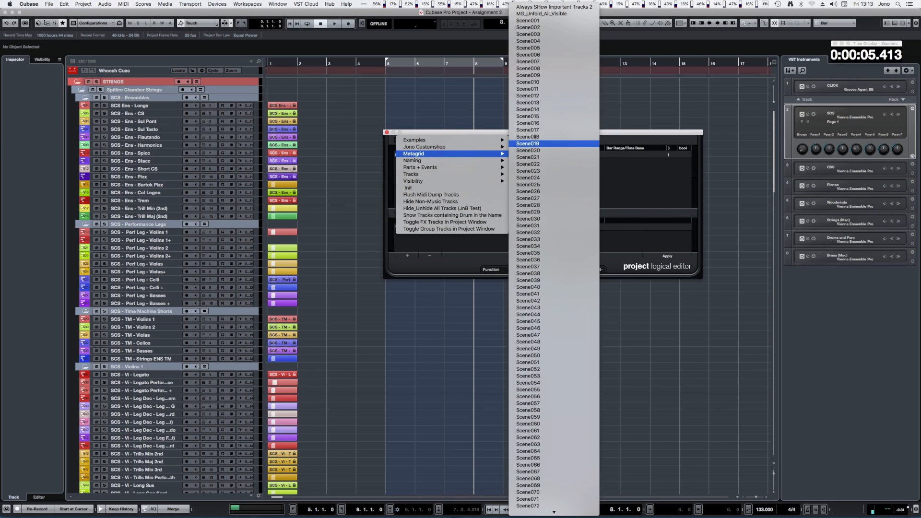
pyautogui.click(530, 110)
pyautogui.doubleClick(549, 161)
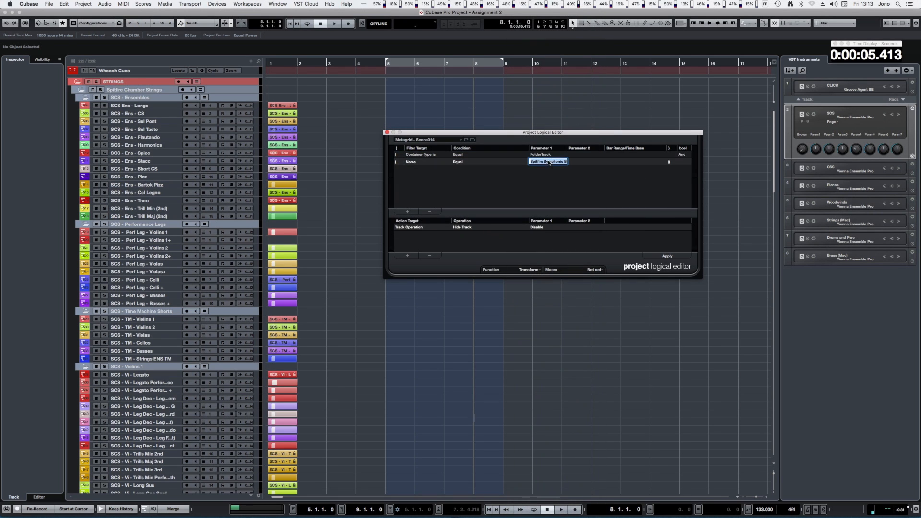
pyautogui.press('Right')
pyautogui.click(387, 133)
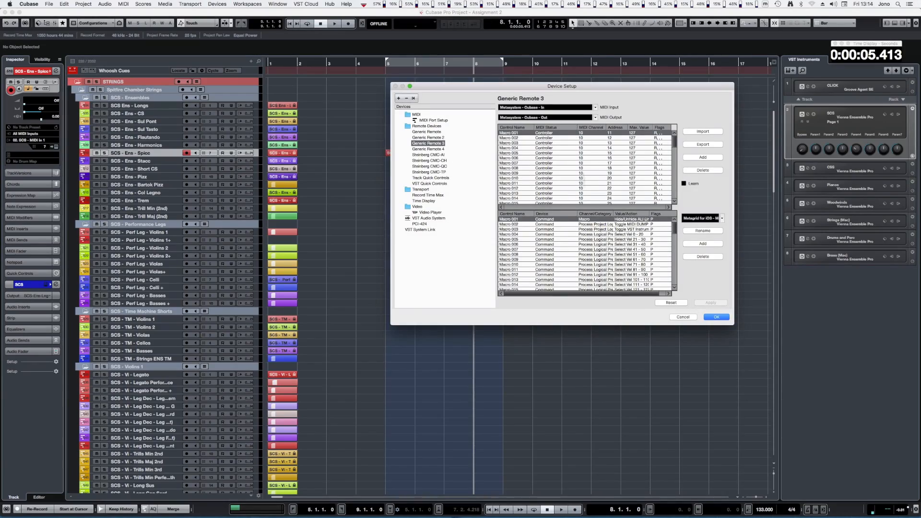
# In the Generic Remote 3 device setup, assign Macro 117 to the Command device's SPITFIRE CHAMBER STRINGS macro and apply it
pyautogui.moveTo(619, 88); pyautogui.dragTo(570, 135)
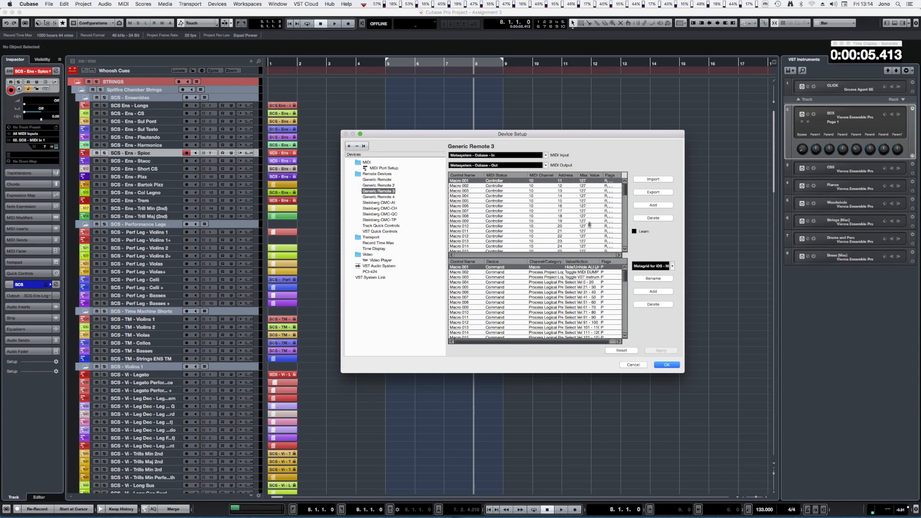
pyautogui.scroll(-10, 551, 288)
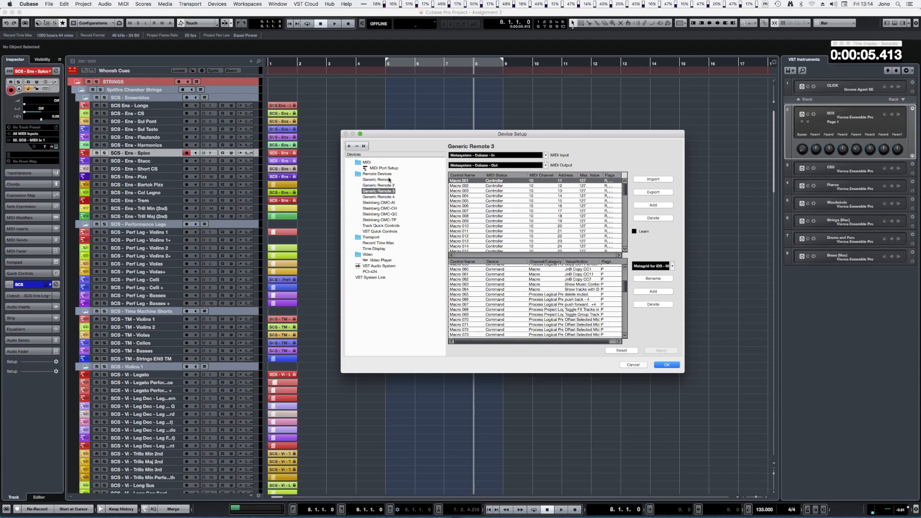
pyautogui.scroll(-10, 503, 284)
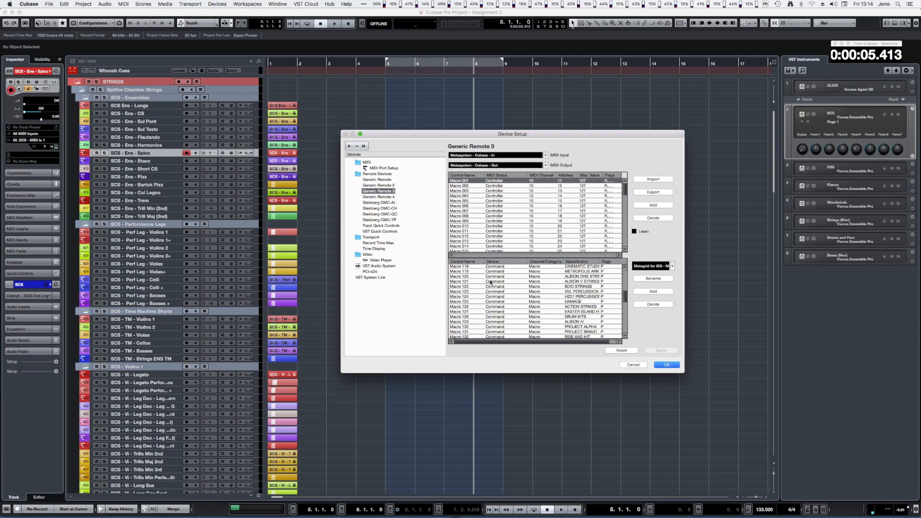
pyautogui.scroll(2, 490, 283)
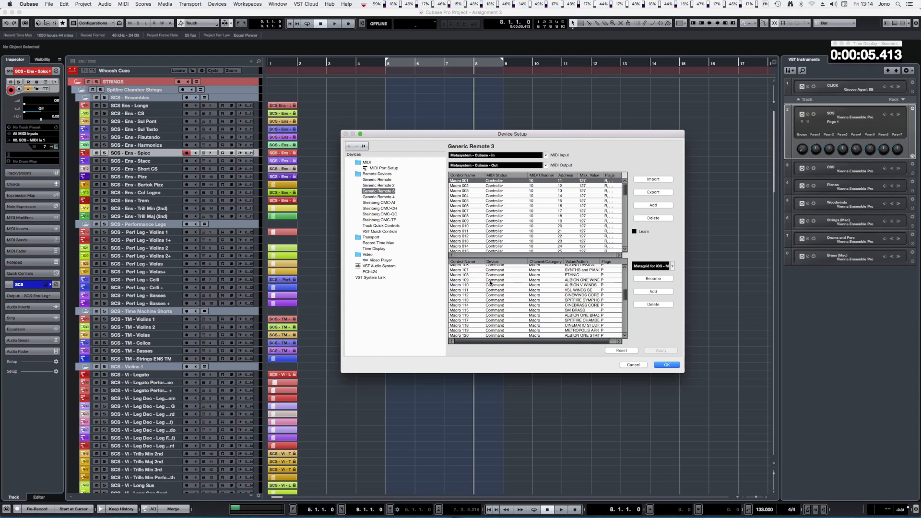
pyautogui.click(471, 319)
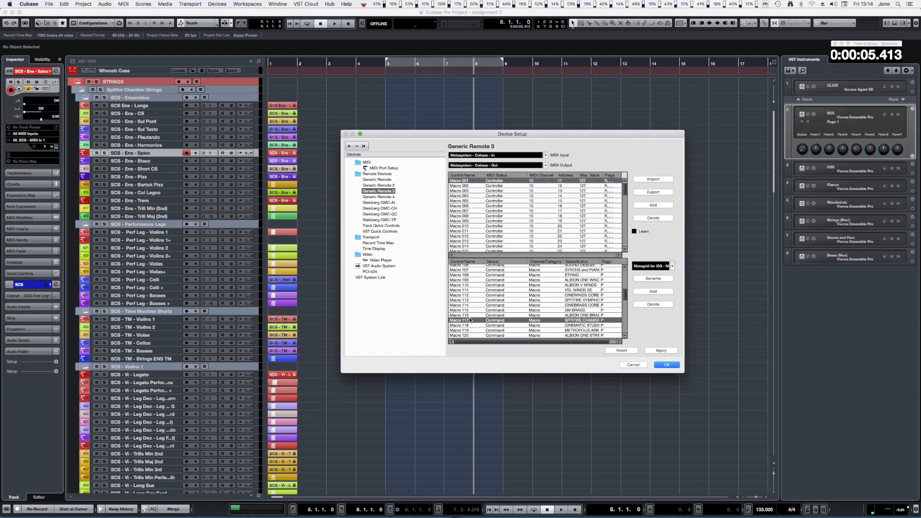
pyautogui.click(497, 319)
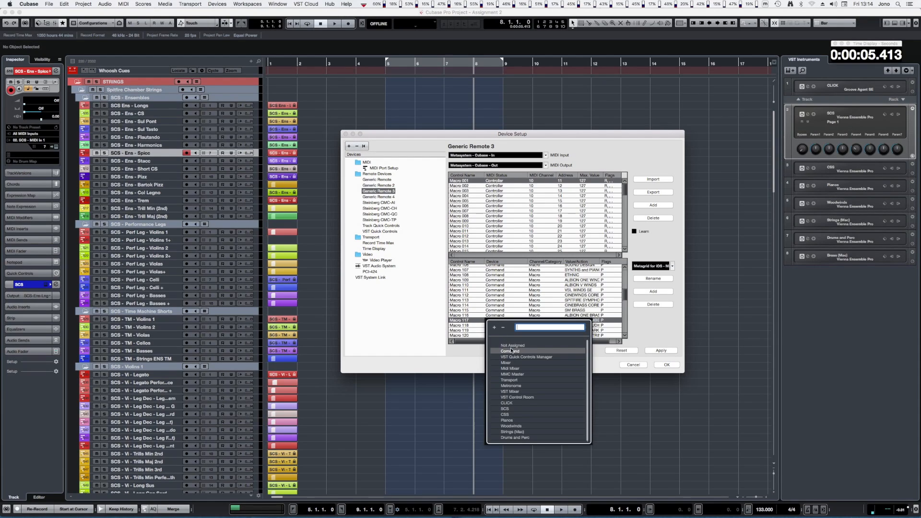
pyautogui.click(510, 350)
pyautogui.click(535, 320)
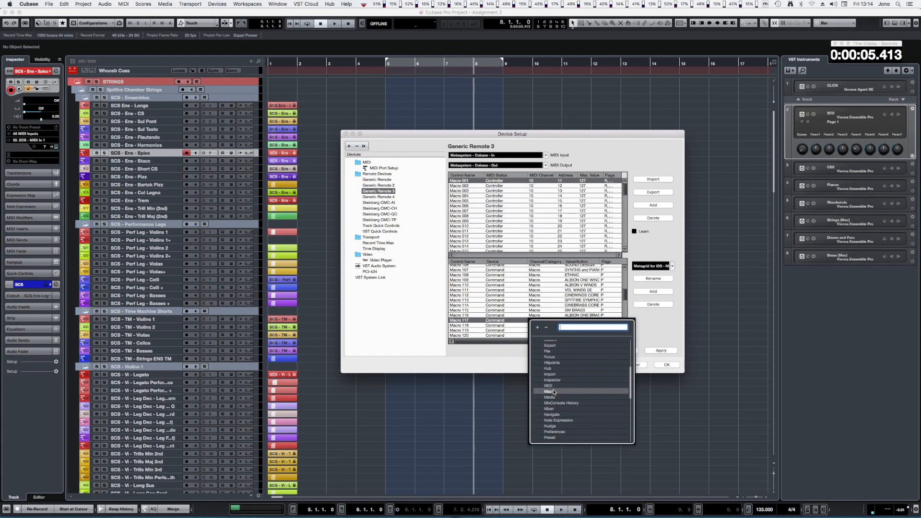
pyautogui.click(554, 391)
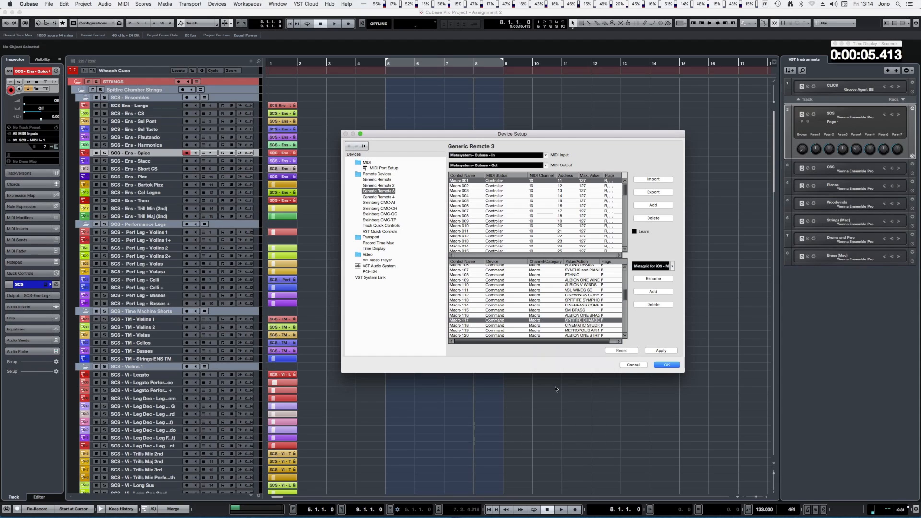
pyautogui.click(589, 321)
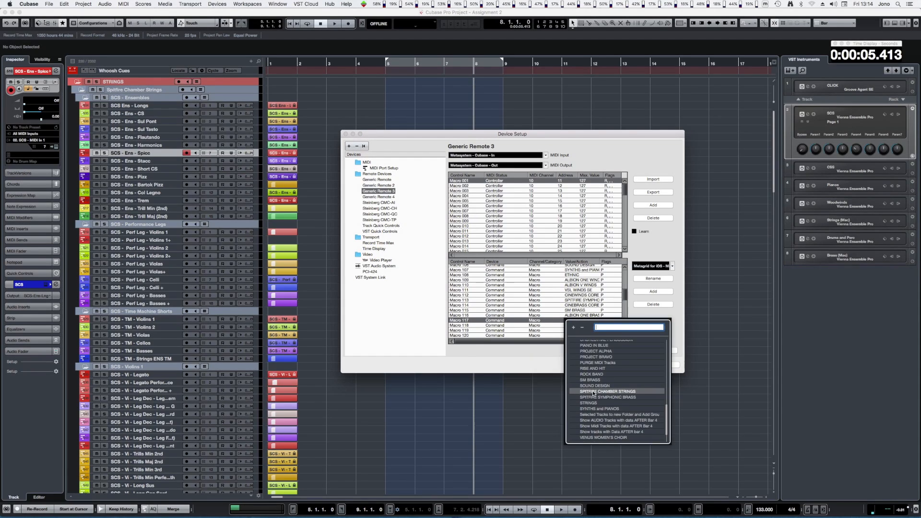
pyautogui.click(594, 391)
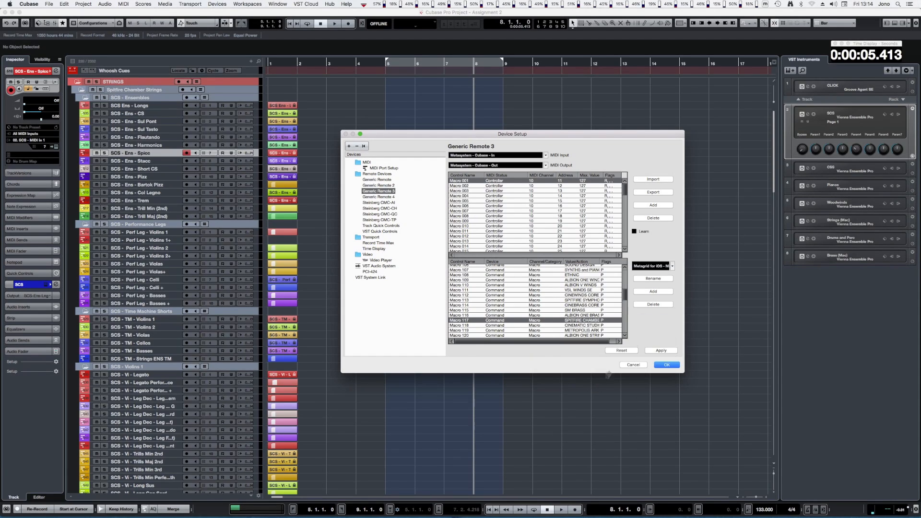
pyautogui.click(662, 350)
# Export the generic remote as JnB MG Cubase Macros 1.4.xml, replacing the existing file, and confirm the device setup
pyautogui.click(656, 194)
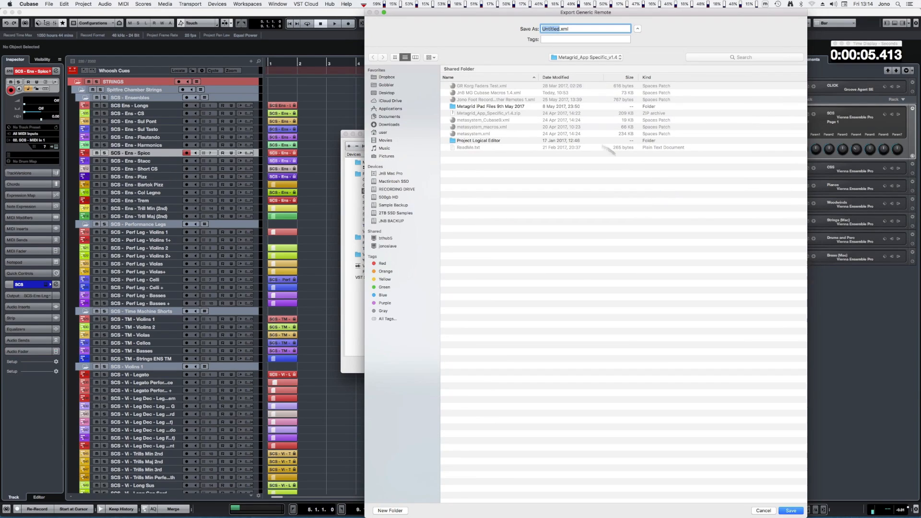
pyautogui.click(494, 94)
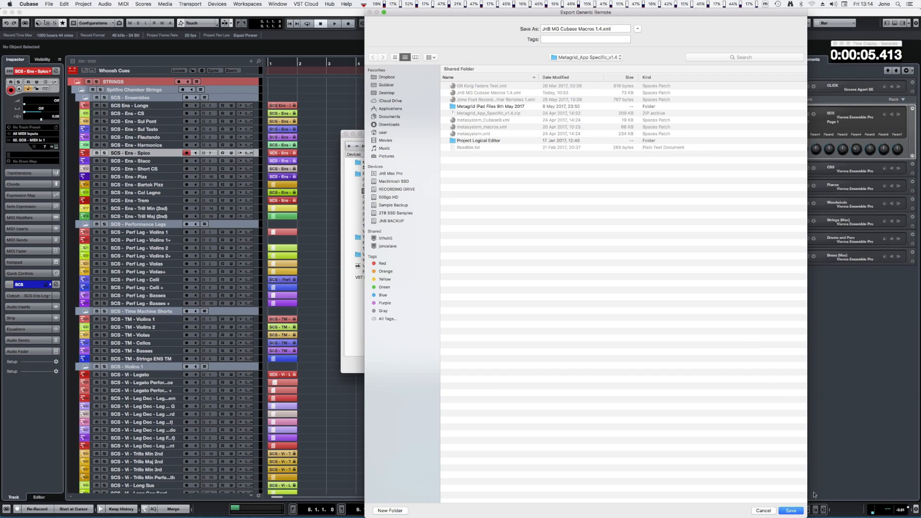
pyautogui.click(795, 515)
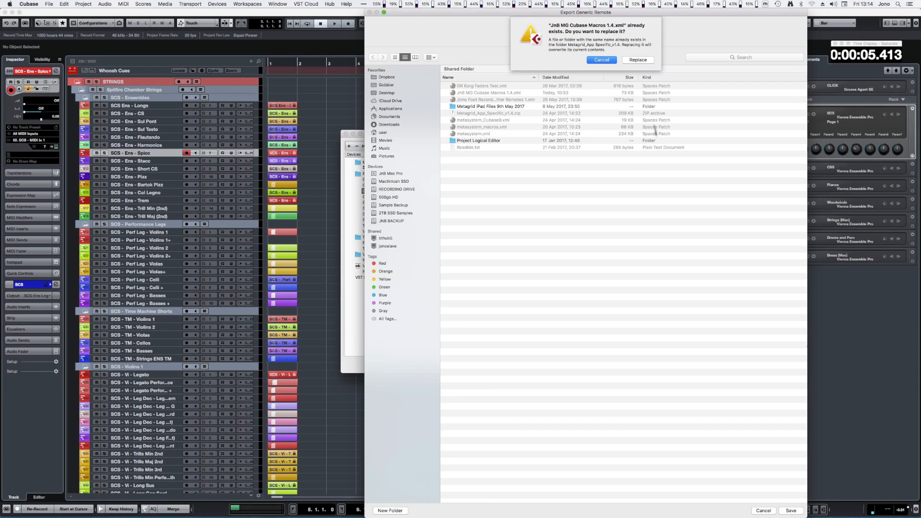
pyautogui.click(637, 59)
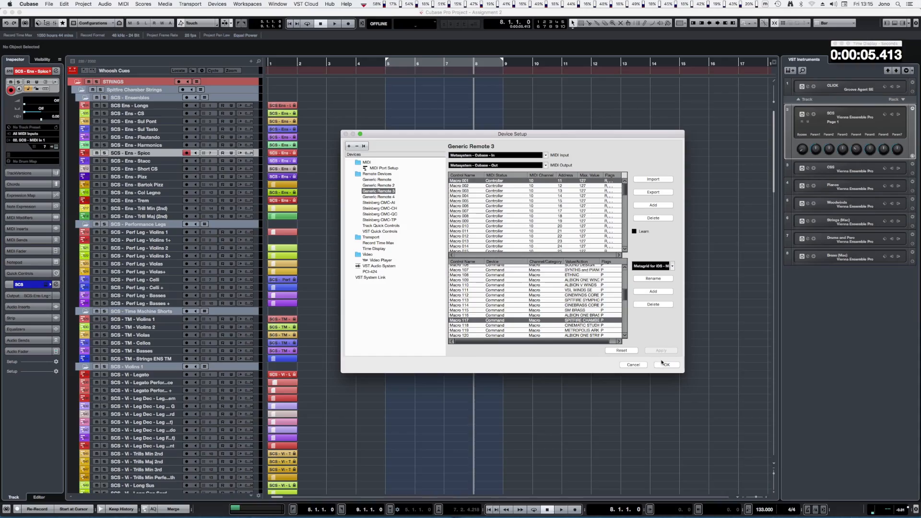
pyautogui.click(663, 364)
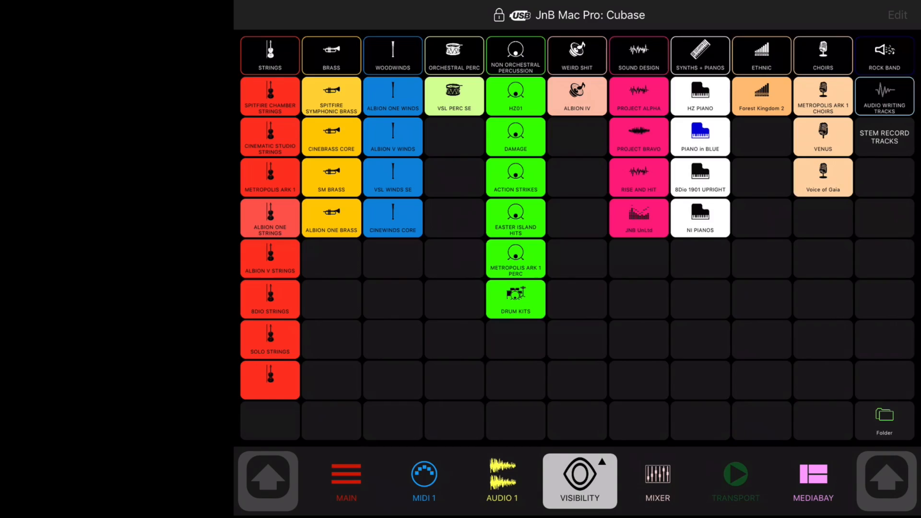
# In Metagrid's edit mode, examine the action queue of the SPITFIRE CHAMBER STRINGS button and close its settings
pyautogui.click(270, 96)
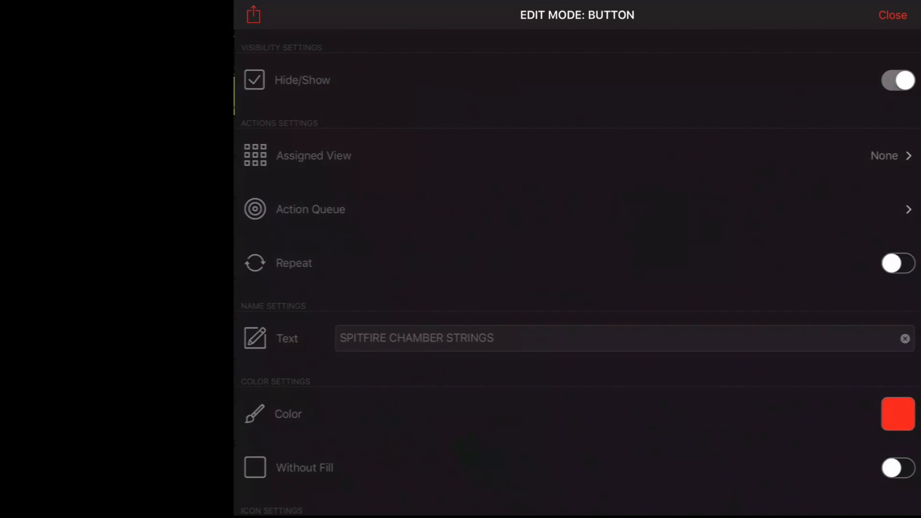
pyautogui.click(309, 207)
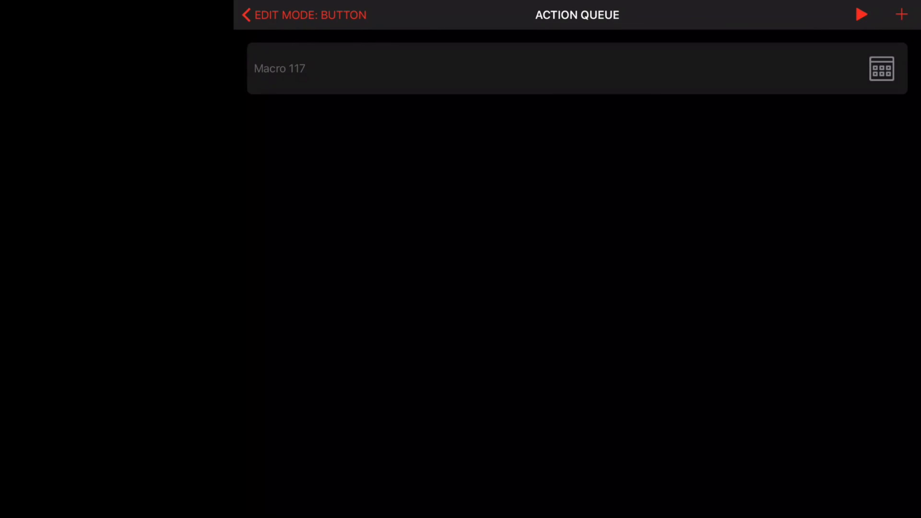
pyautogui.click(304, 15)
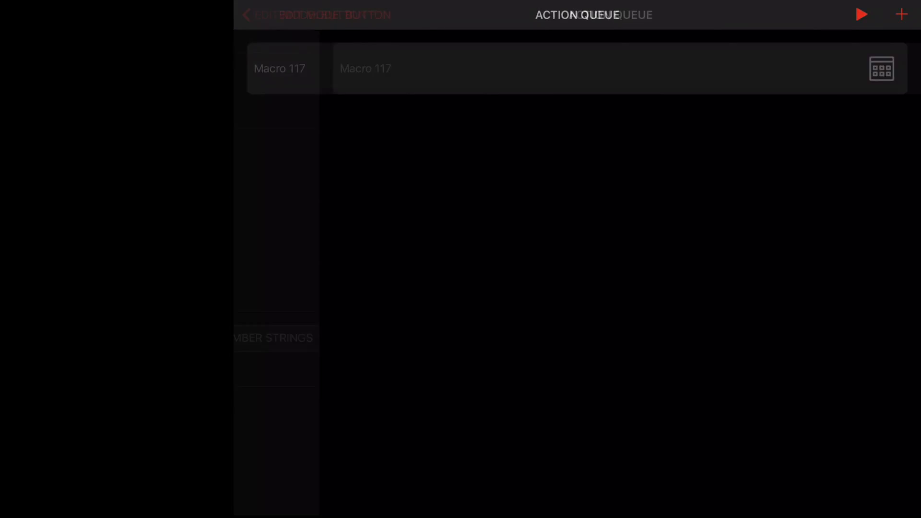
pyautogui.click(892, 15)
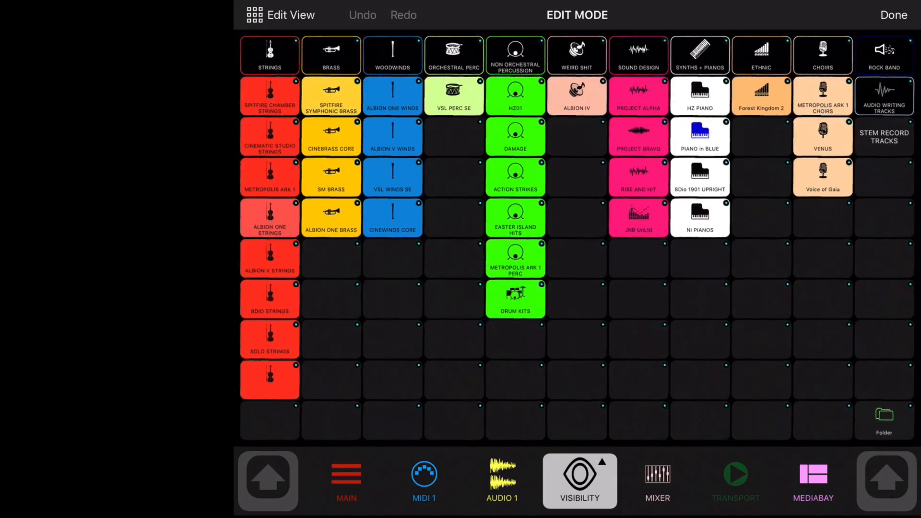
# Open the settings of an empty Metagrid button and name it SCS
pyautogui.click(453, 136)
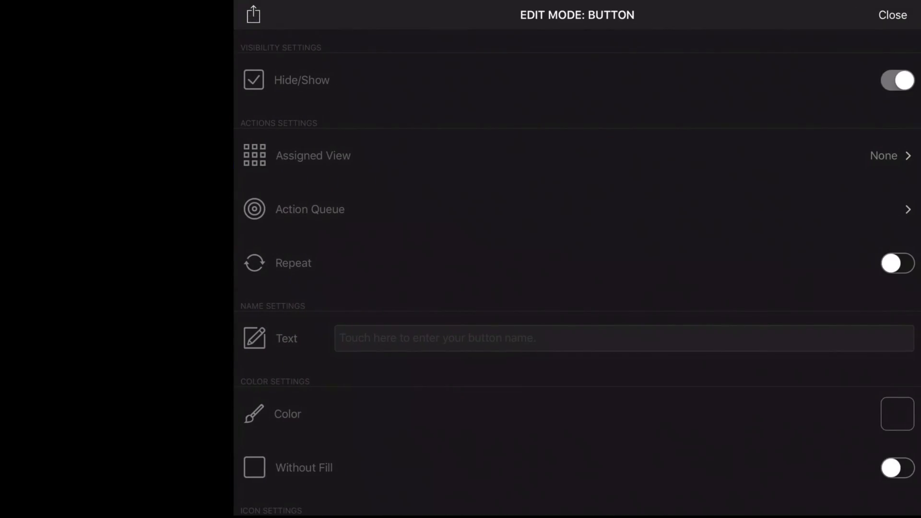
pyautogui.click(628, 338)
pyautogui.write('S')
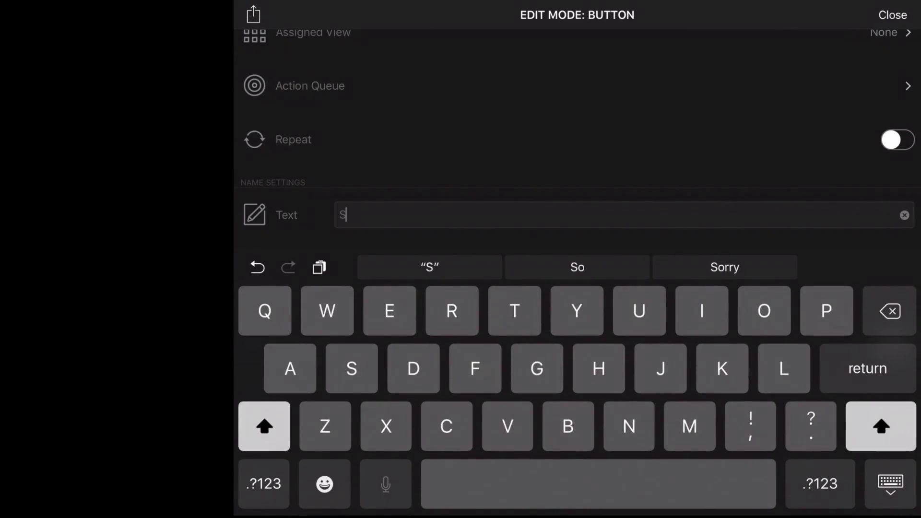
pyautogui.write('CS')
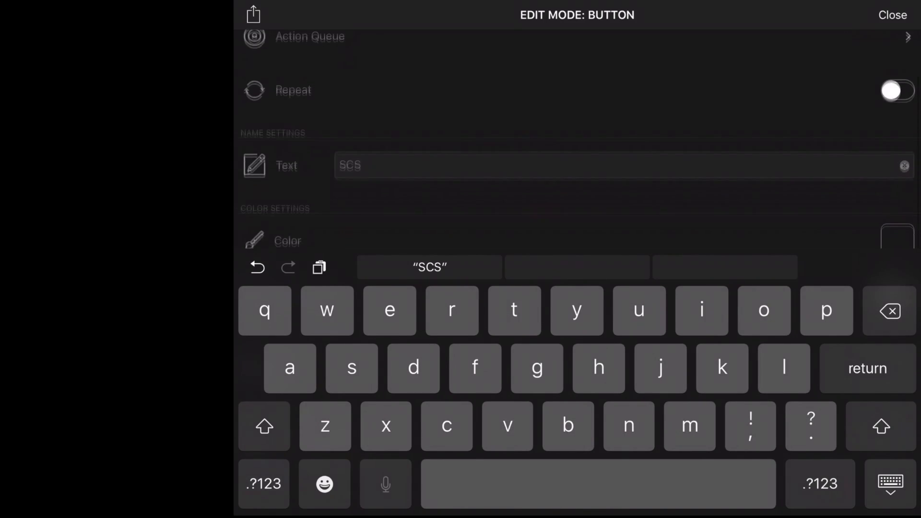
pyautogui.press('Return')
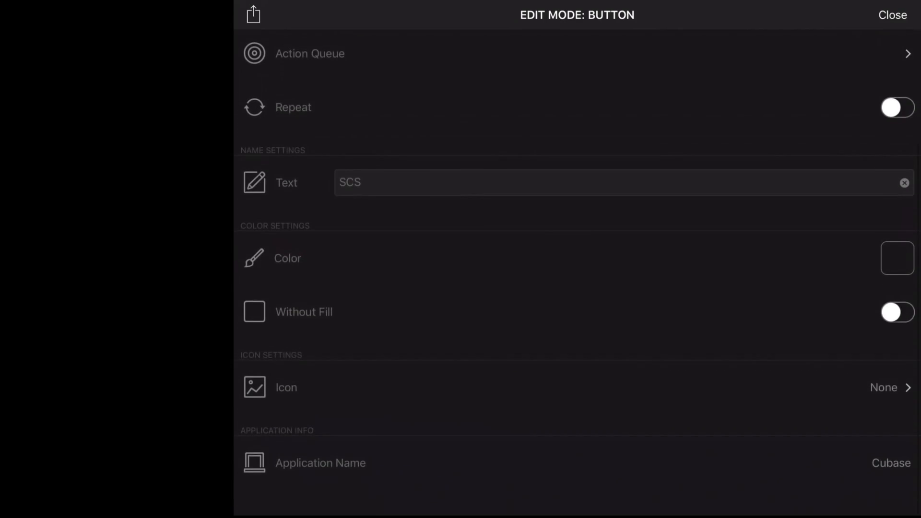
# Give the SCS button an upright violin-and-bow icon from the Instruments icon category
pyautogui.click(890, 387)
pyautogui.click(272, 352)
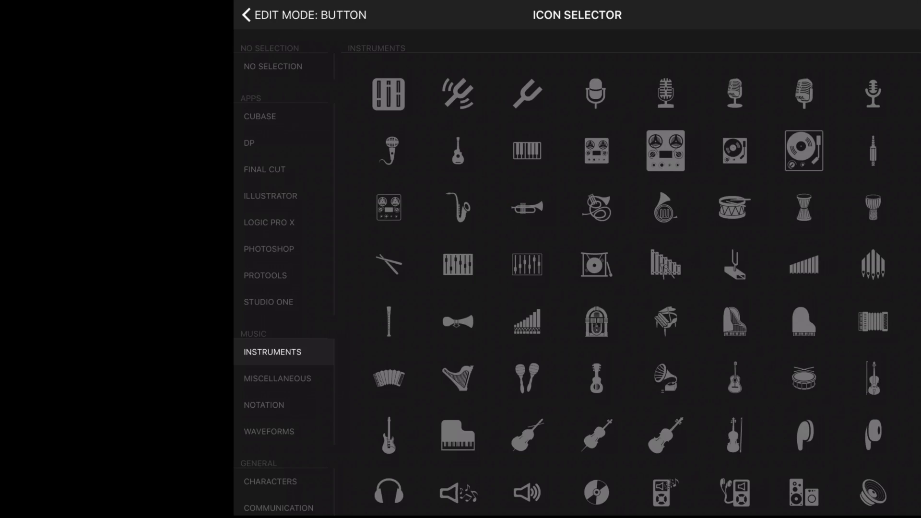
pyautogui.click(873, 378)
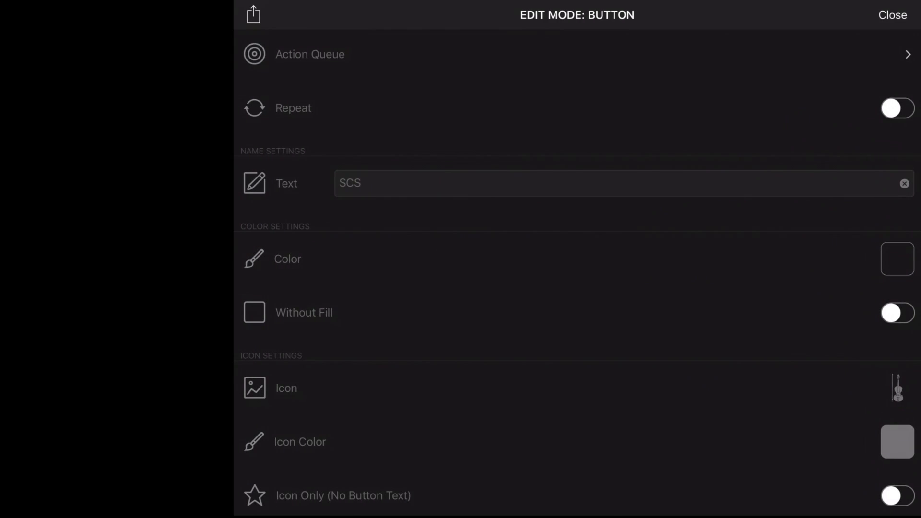
# Colour the SCS button's icon white and turn on Without Fill
pyautogui.scroll(-2, 575, 259)
pyautogui.click(897, 159)
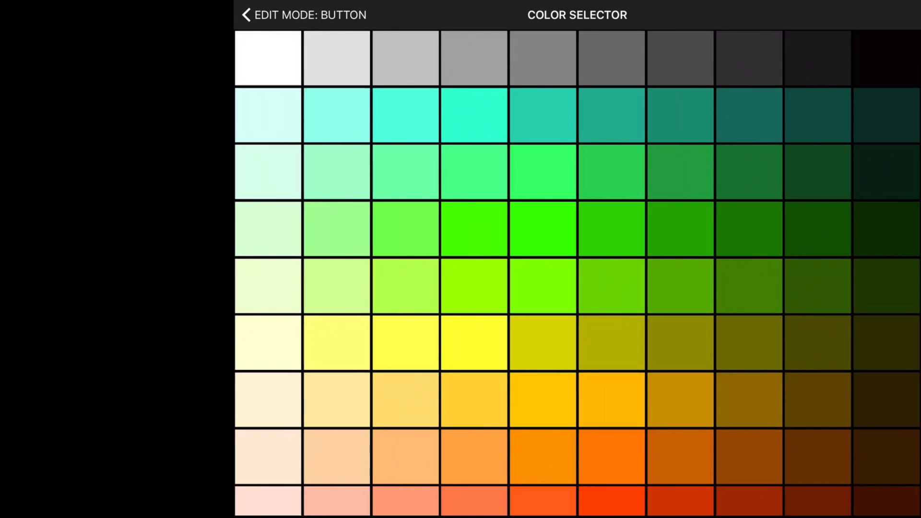
pyautogui.scroll(-1, 576, 259)
pyautogui.scroll(1, 576, 259)
pyautogui.click(267, 57)
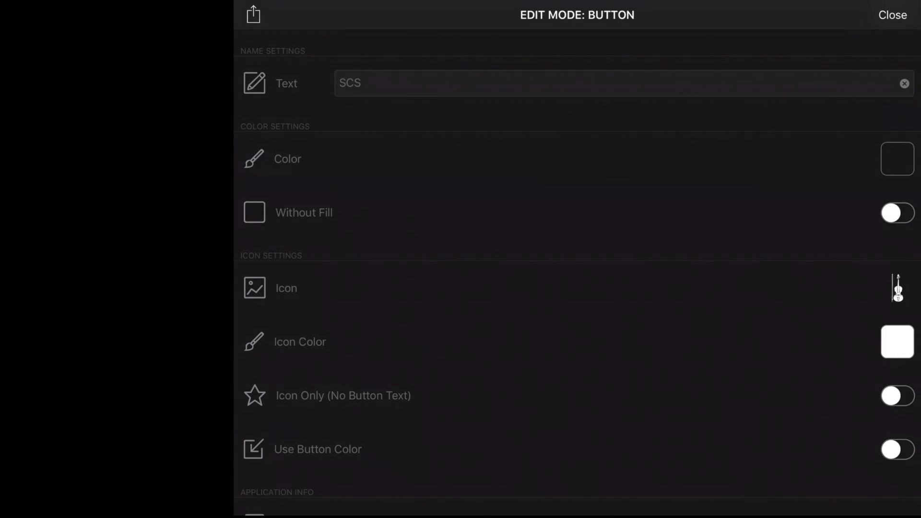
pyautogui.click(897, 213)
# Add a new empty action to the SCS button's action queue
pyautogui.scroll(4, 576, 259)
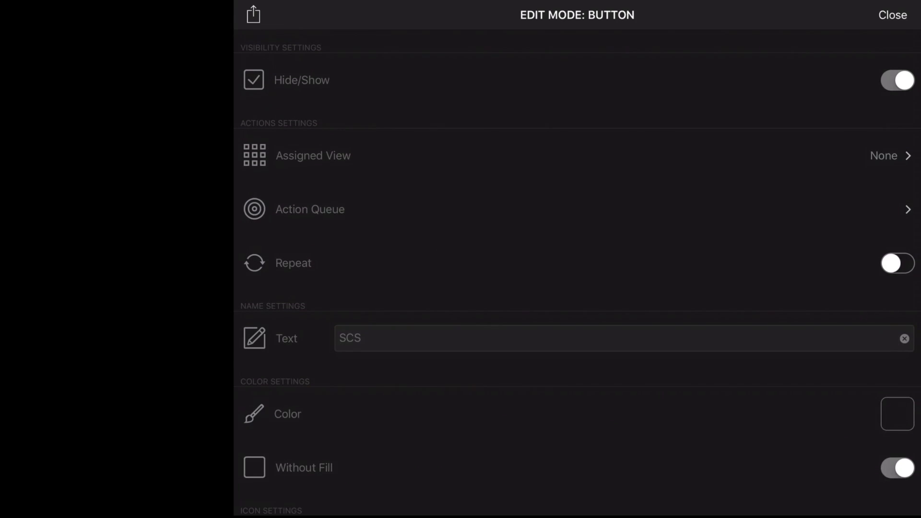
pyautogui.click(310, 209)
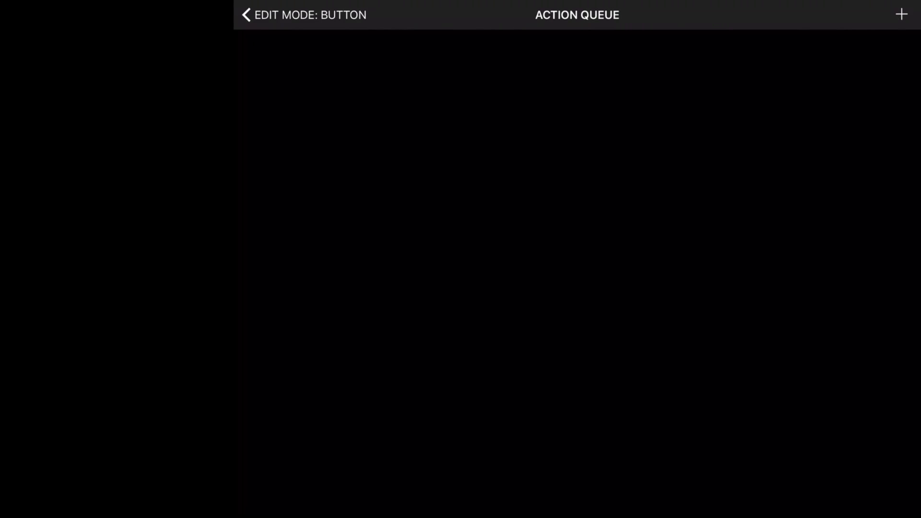
pyautogui.click(901, 15)
pyautogui.click(813, 117)
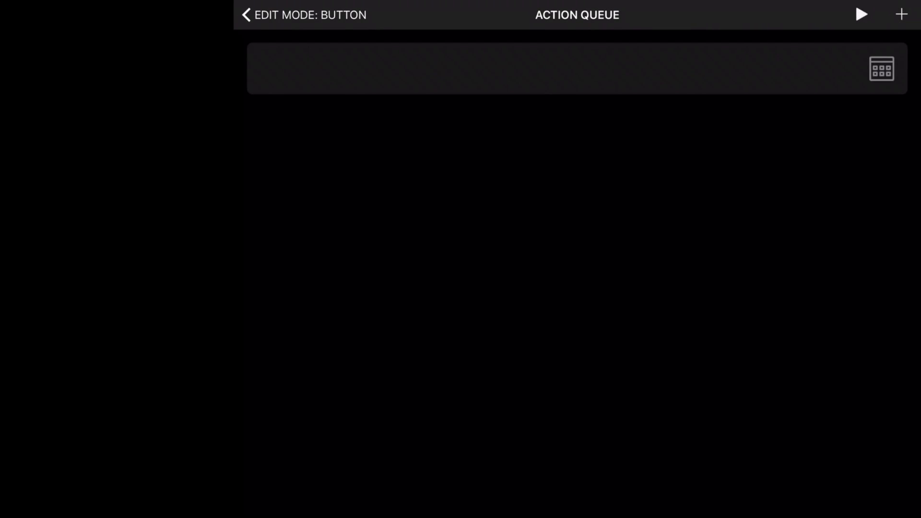
# Assign Macro 117 from the Metagrid: Macros category to the new action and exit edit mode
pyautogui.click(543, 69)
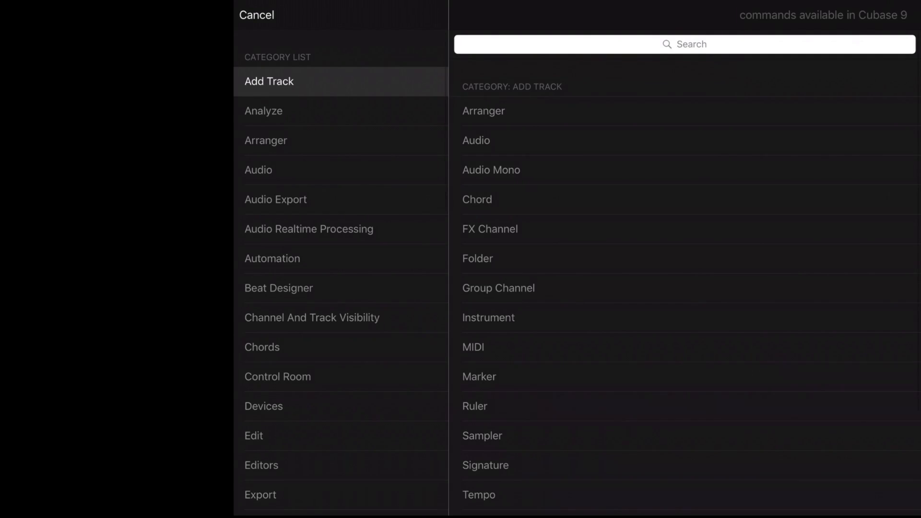
pyautogui.scroll(-8, 340, 288)
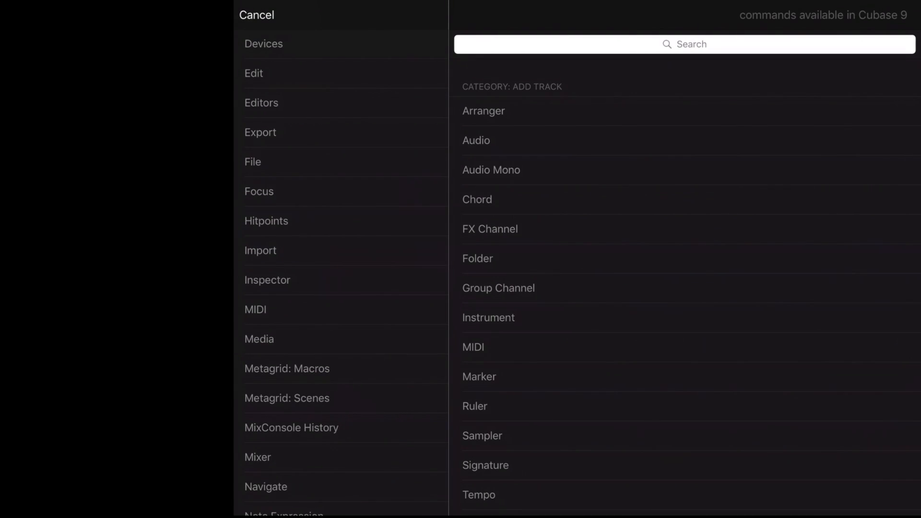
pyautogui.click(287, 368)
pyautogui.scroll(-20, 684, 273)
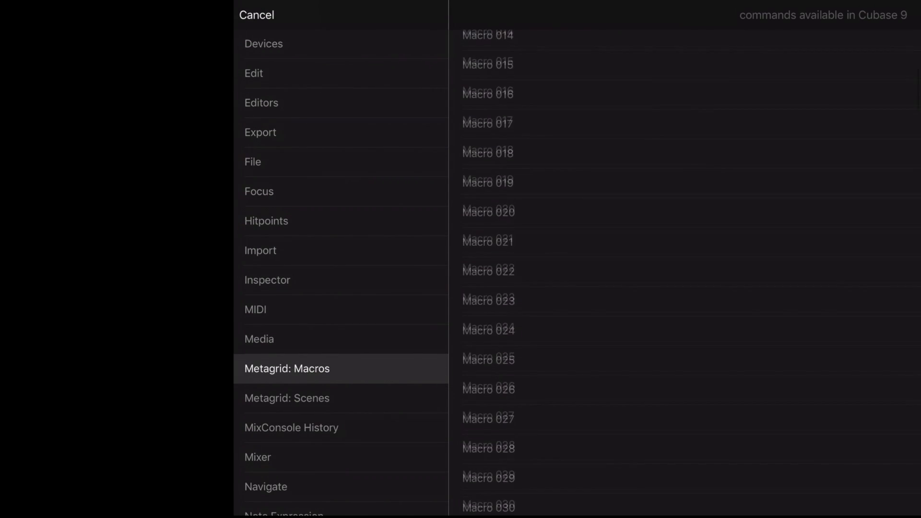
pyautogui.scroll(1, 684, 273)
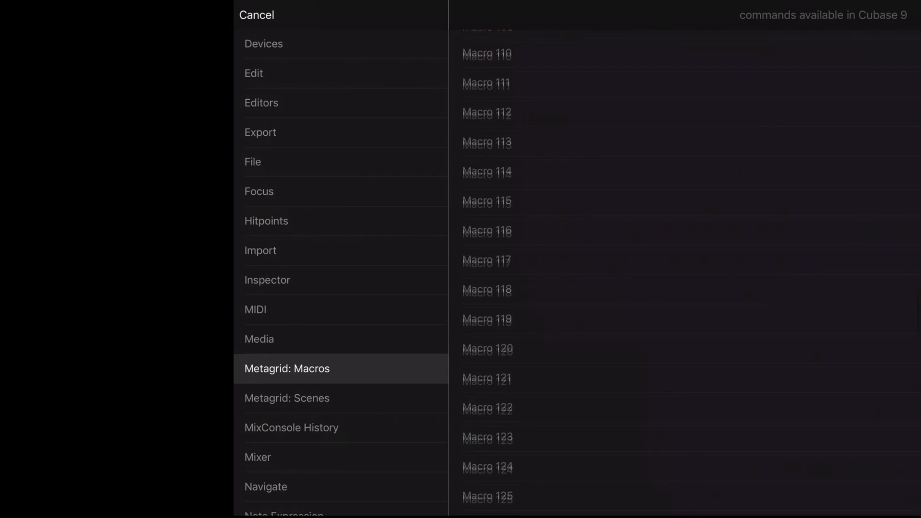
pyautogui.click(487, 266)
pyautogui.click(307, 15)
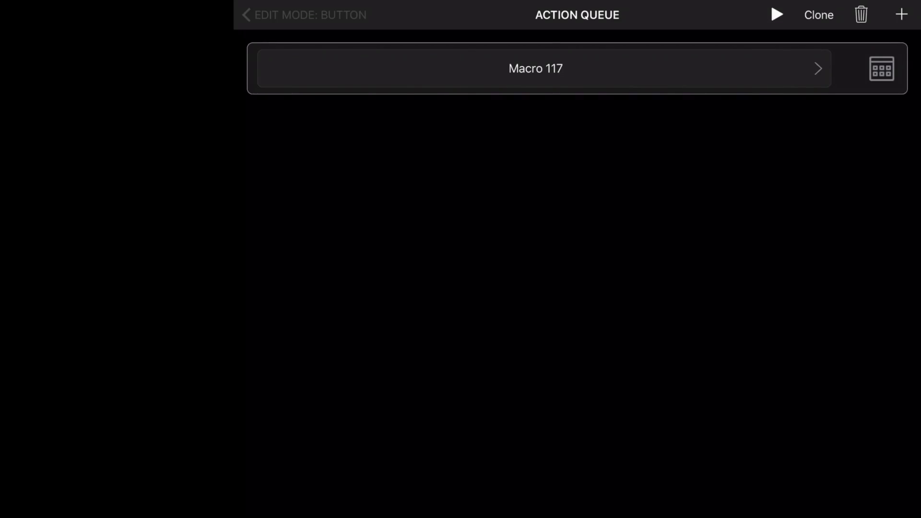
pyautogui.click(892, 15)
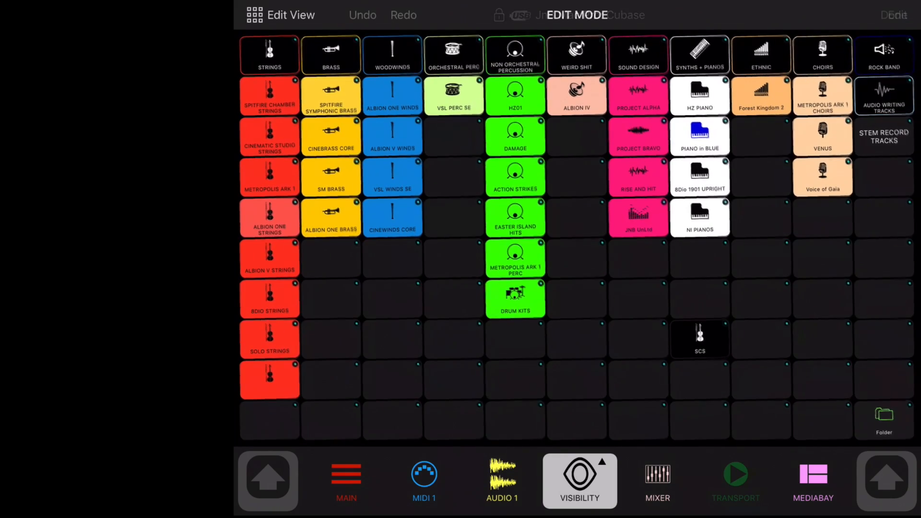
pyautogui.click(893, 15)
# Trigger the new SCS button on the visibility page and switch Metagrid to the MIDI 1 page
pyautogui.click(701, 95)
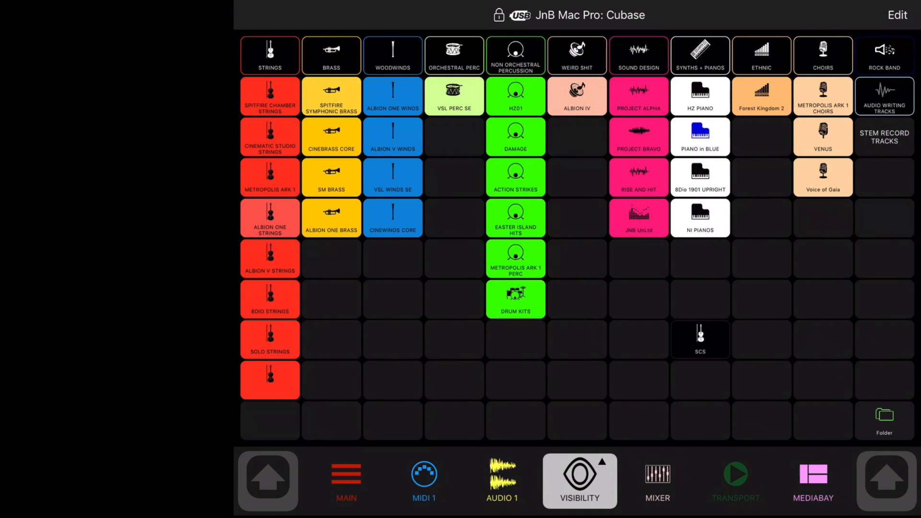
pyautogui.click(701, 338)
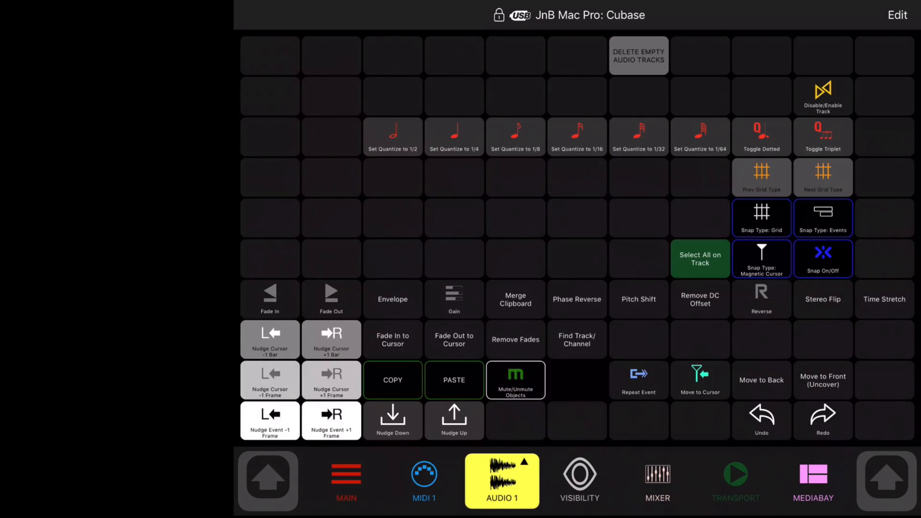
pyautogui.click(424, 479)
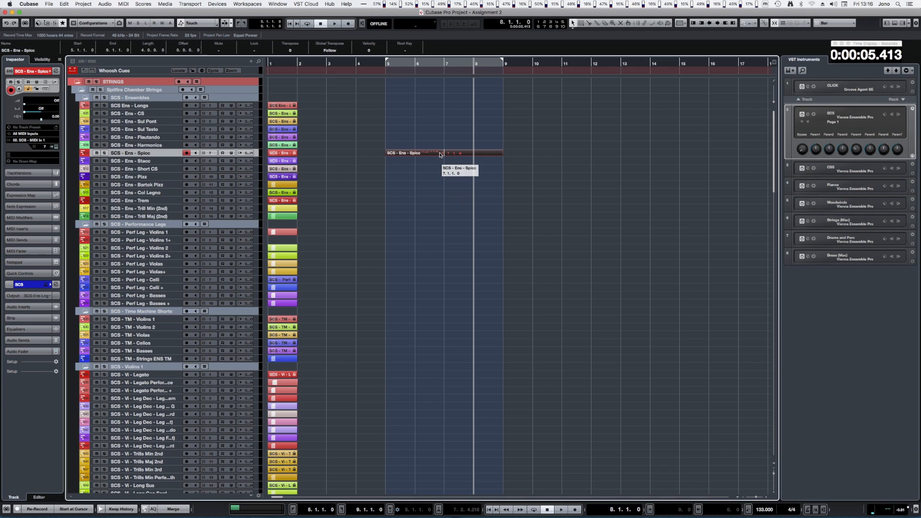
# Open the SCS - Ens - Spicc part in the Key Editor, magnified horizontally, and adjust the heights of the Velocity and Modulation lanes
pyautogui.doubleClick(438, 154)
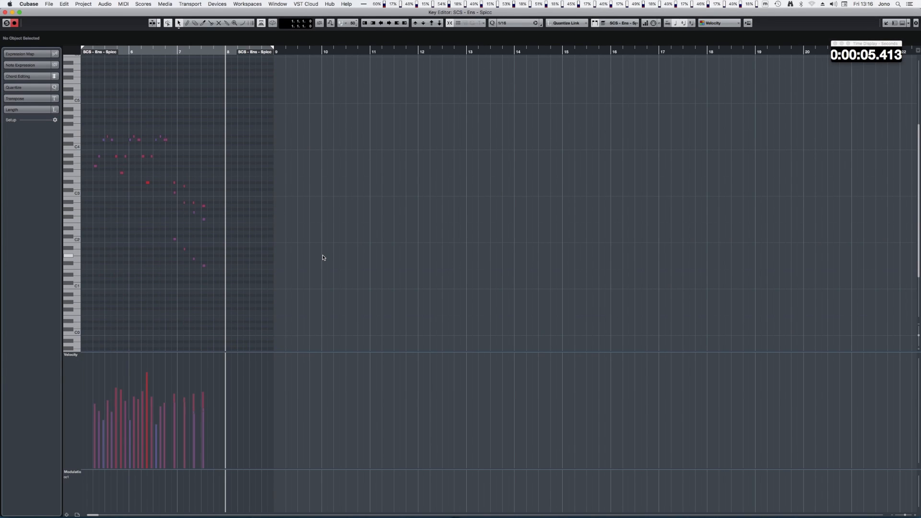
pyautogui.press('h')
pyautogui.press('h')
pyautogui.press('h')
pyautogui.press('h')
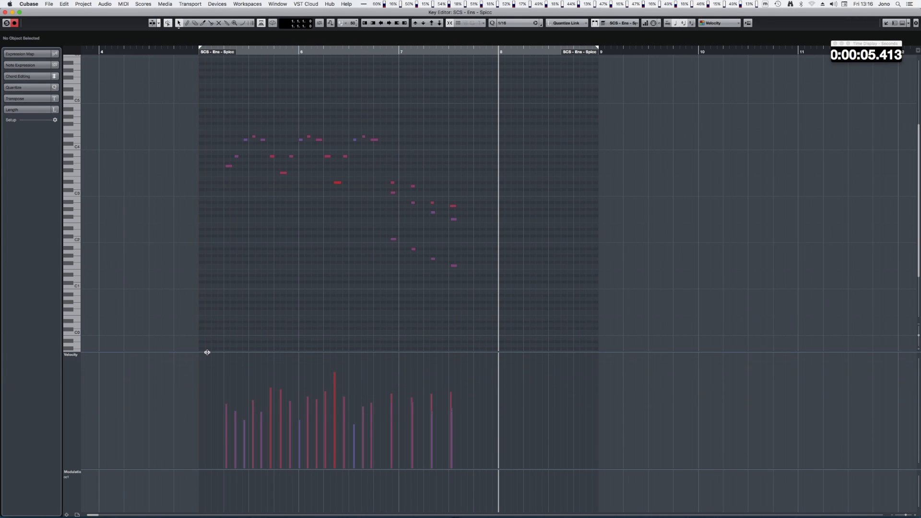
pyautogui.moveTo(207, 352); pyautogui.dragTo(211, 382)
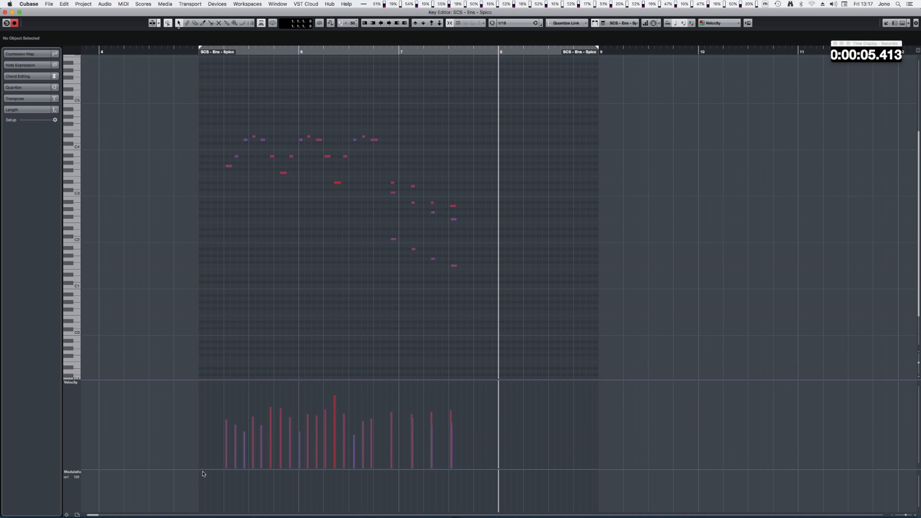
pyautogui.moveTo(204, 468); pyautogui.dragTo(215, 443)
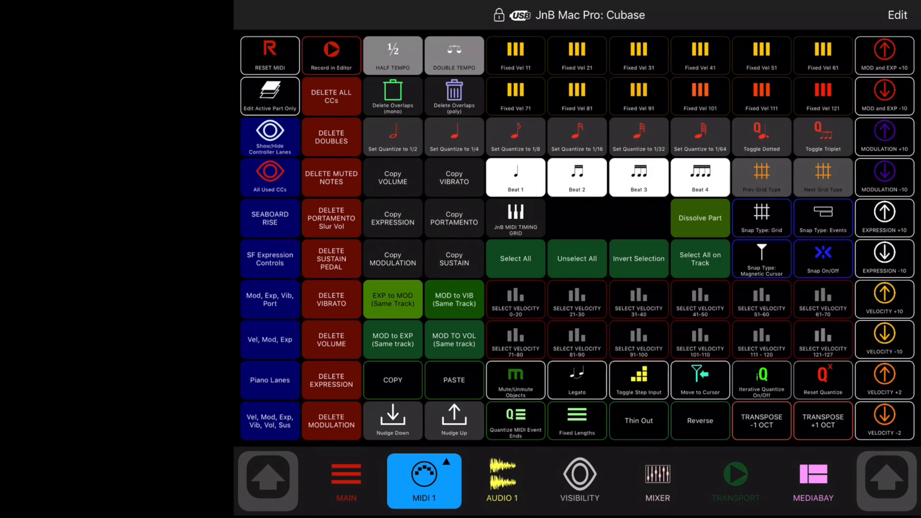
# Run Metagrid's controller lane presets in turn, including Piano Lanes and Vel, Mod, Exp, ending on Mod, Exp, Vib, Port
pyautogui.click(270, 420)
pyautogui.click(270, 380)
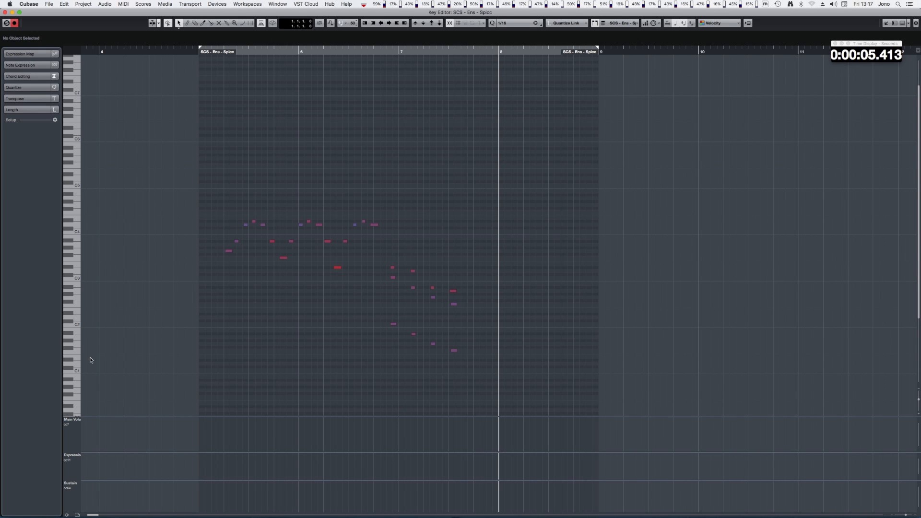
pyautogui.hotkey('ctrl', 'alt', '1')
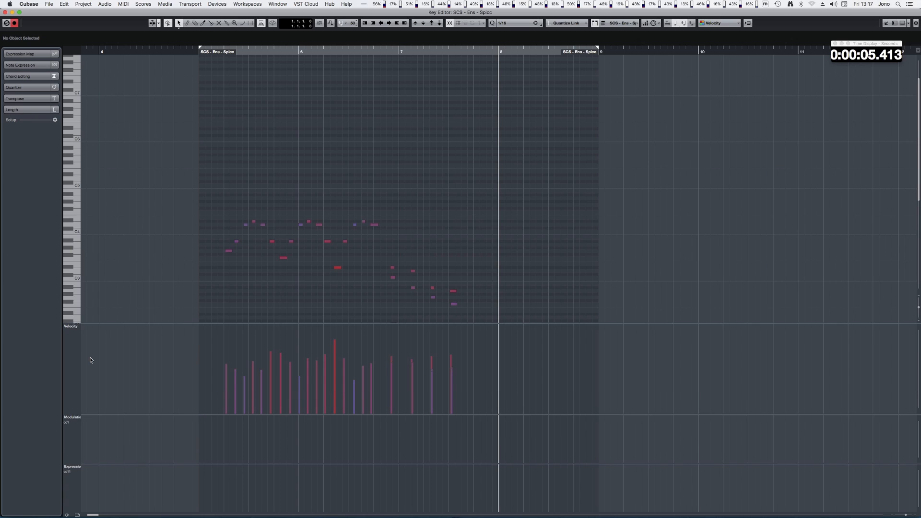
pyautogui.hotkey('ctrl', 'alt', '2')
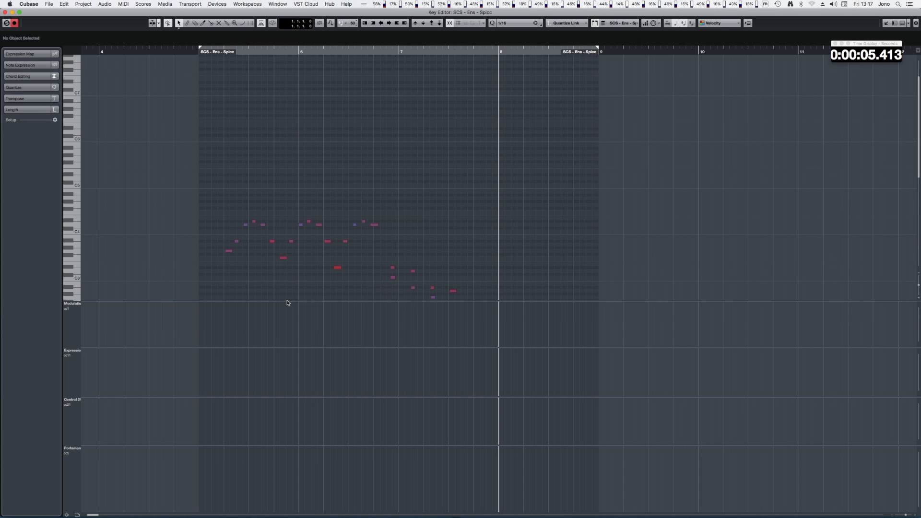
# Change the Modulation lane to Velocity and the Expression lane to CC 7 (Main Volume)
pyautogui.moveTo(433, 515)
pyautogui.click(78, 304)
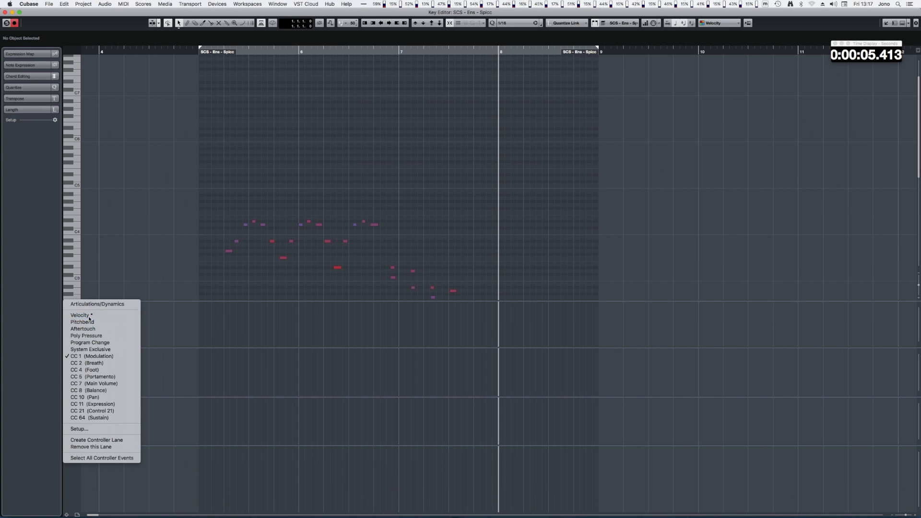
pyautogui.click(72, 319)
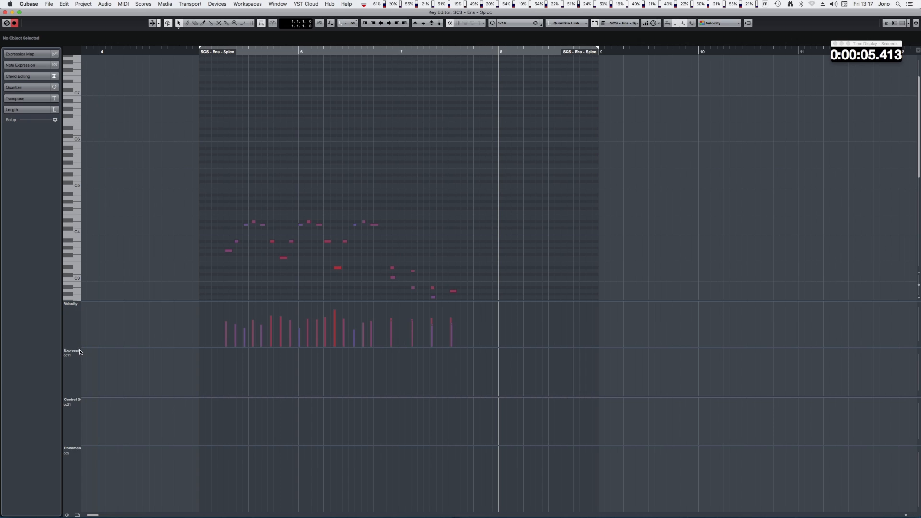
pyautogui.click(78, 351)
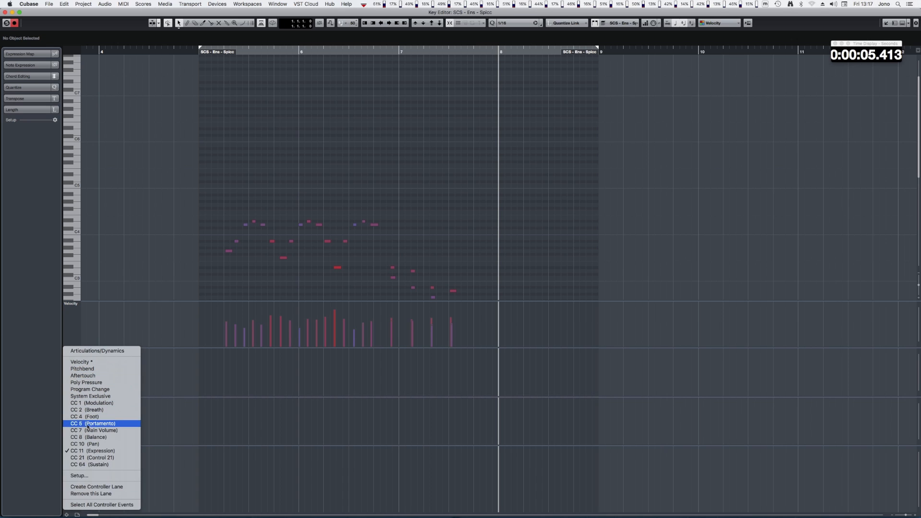
pyautogui.click(88, 430)
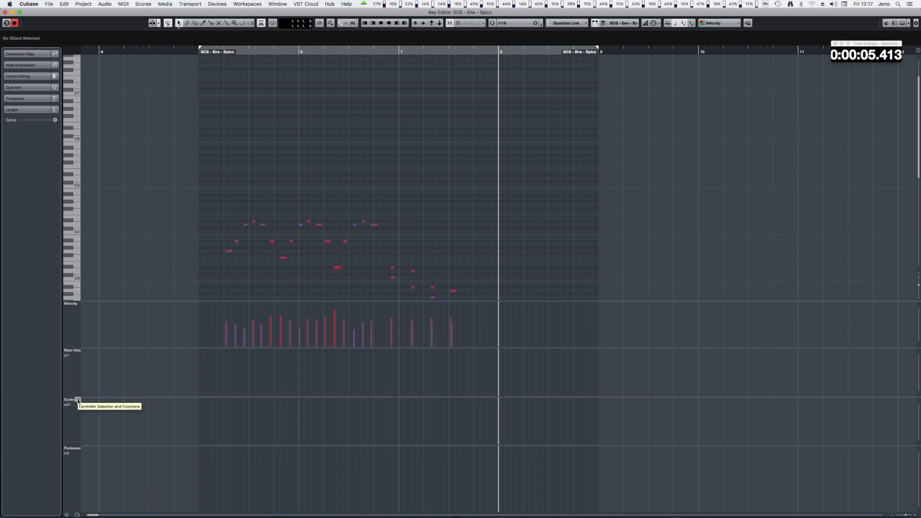
# Remove the Control 21 and Portamento controller lanes from the Key Editor
pyautogui.click(78, 401)
pyautogui.moveTo(88, 510)
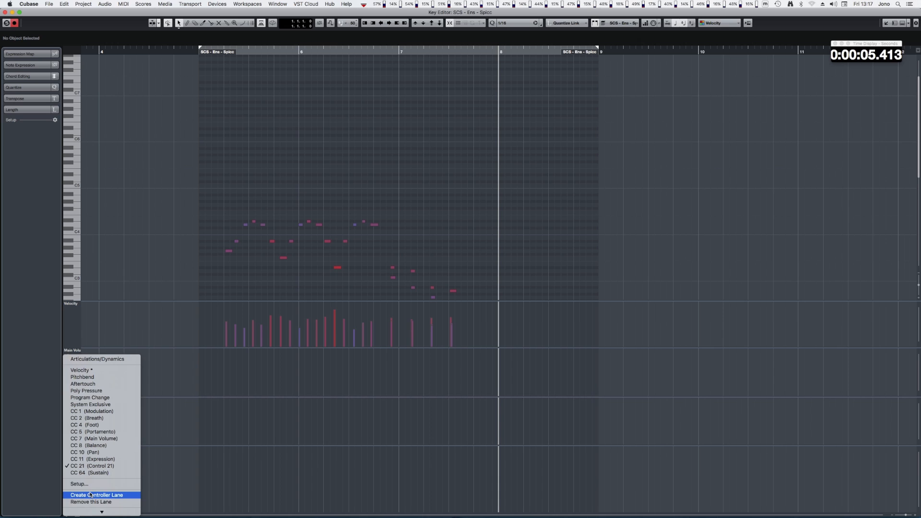
pyautogui.click(91, 502)
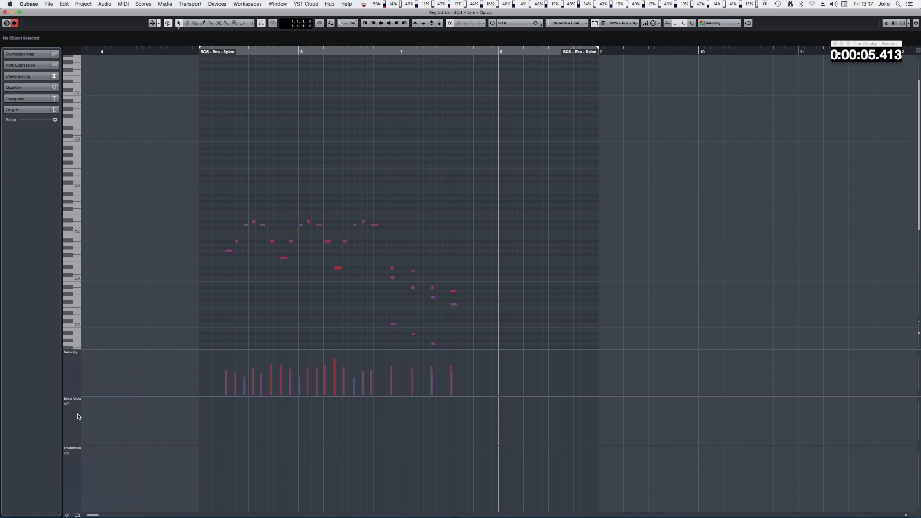
pyautogui.click(78, 450)
pyautogui.moveTo(90, 510)
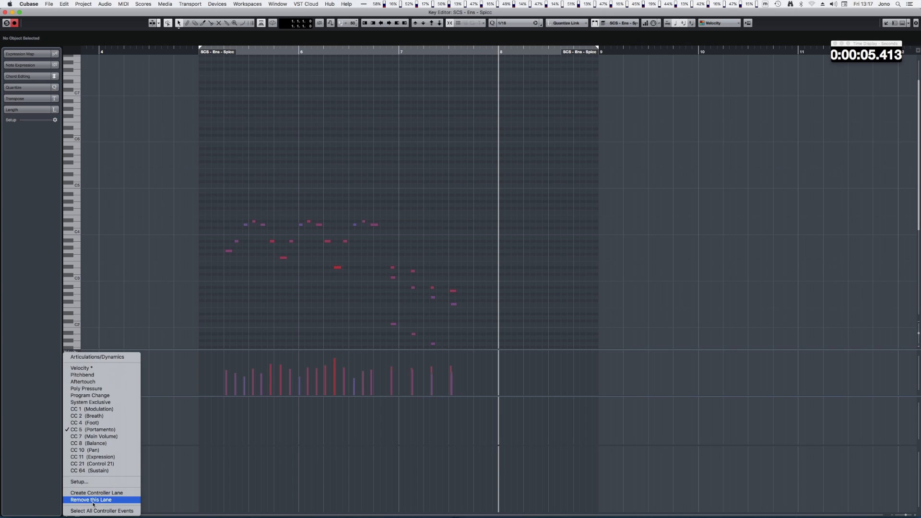
pyautogui.click(91, 500)
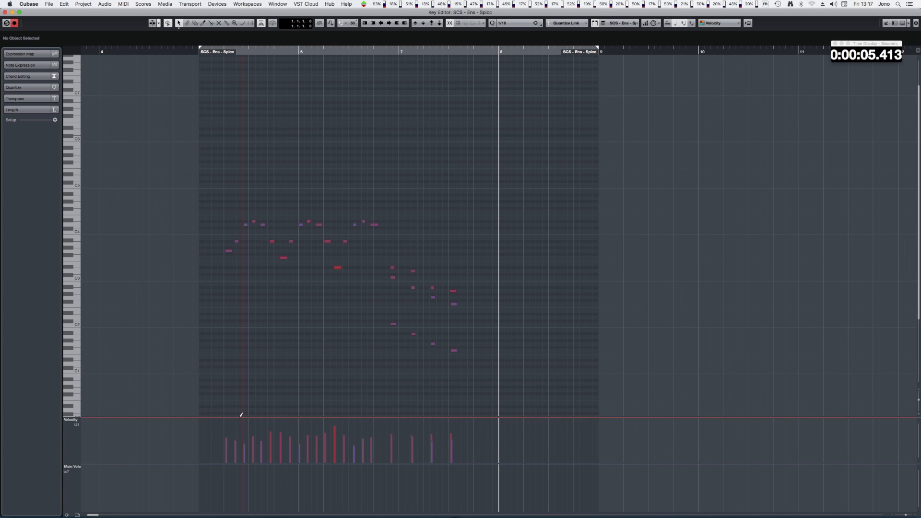
# Enlarge the Velocity lane above the Main Volume lane to about three times its height
pyautogui.moveTo(241, 415); pyautogui.dragTo(245, 316)
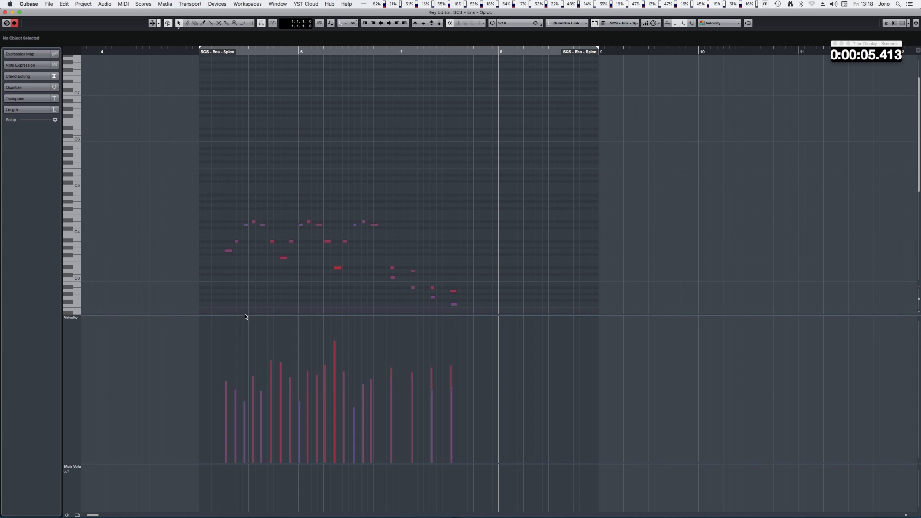
pyautogui.scroll(-5, 287, 195)
pyautogui.scroll(5, 286, 195)
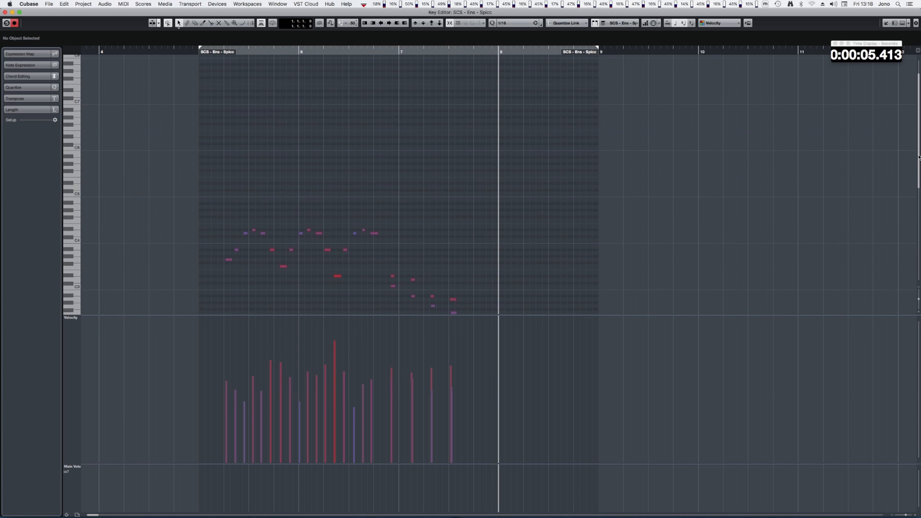
pyautogui.moveTo(918, 156); pyautogui.dragTo(918, 190)
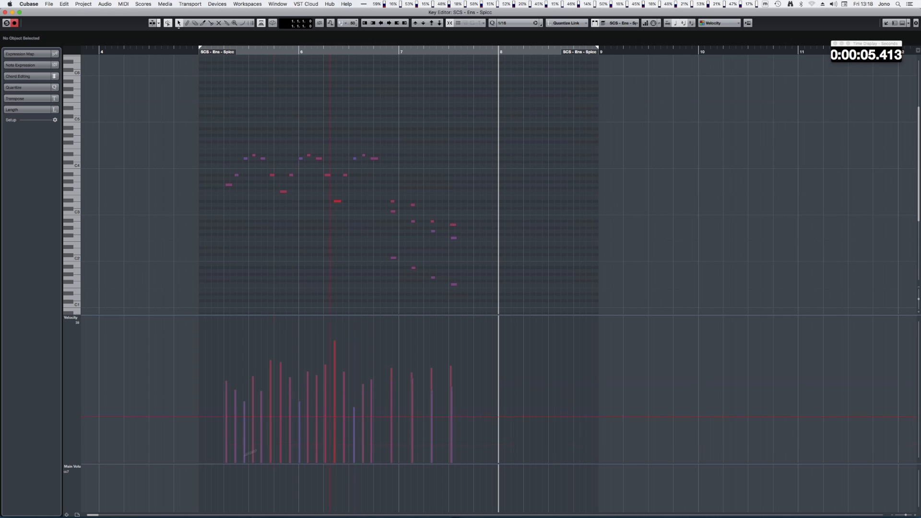
# Save the current controller lane layout as a preset named Controller Lane Config 5
pyautogui.click(76, 515)
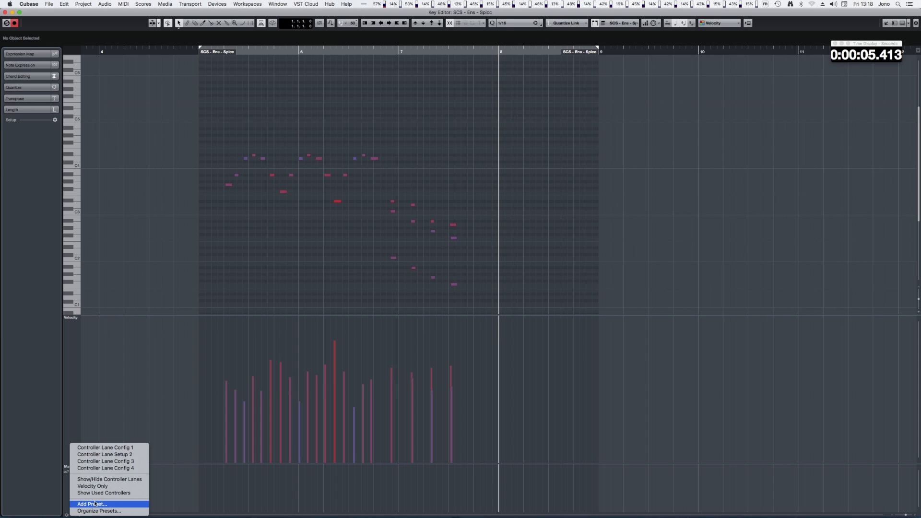
pyautogui.click(96, 504)
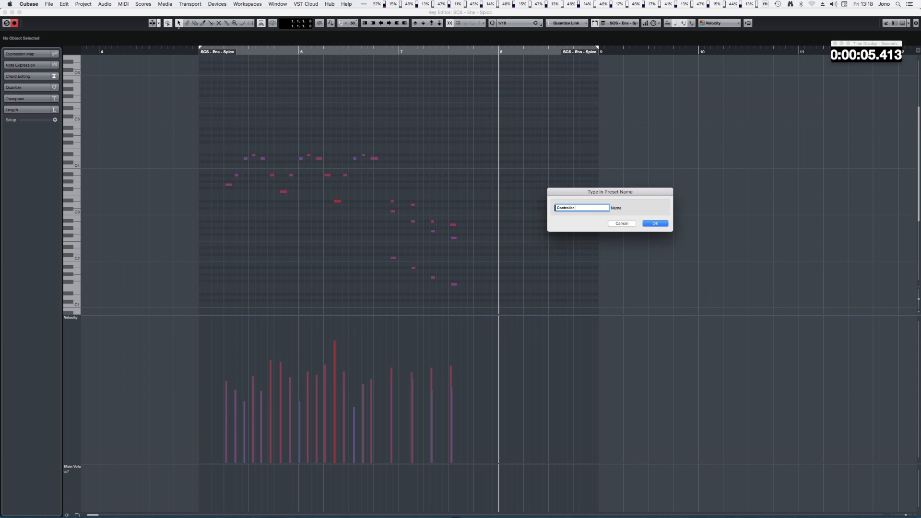
pyautogui.write('Controller Lane Config S')
pyautogui.press('Return')
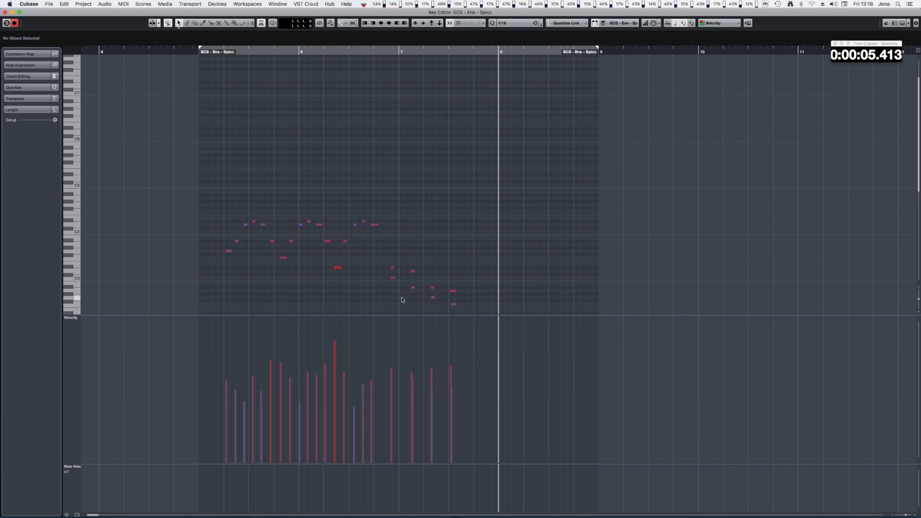
# Shrink the Velocity lane, recall the Main Volume, Expression and Sustain lane preset, and return to the enlarged Velocity layout
pyautogui.moveTo(395, 347); pyautogui.dragTo(392, 391)
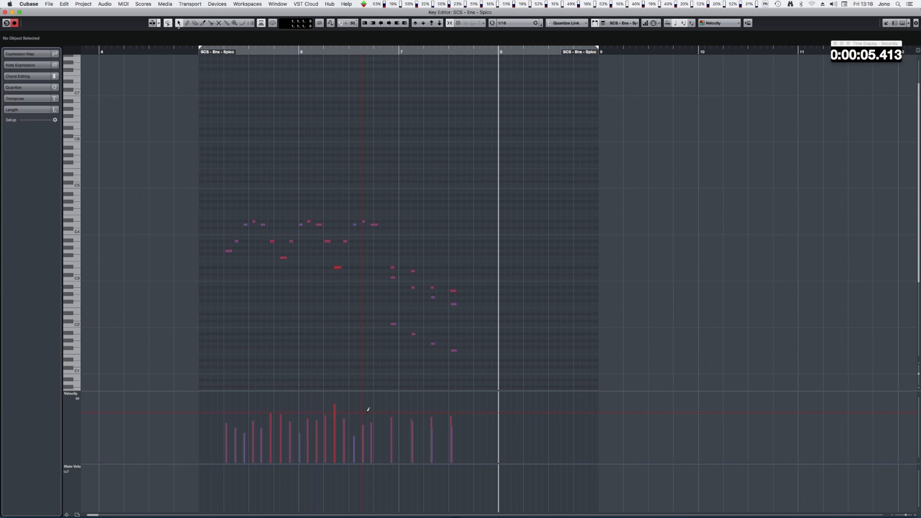
pyautogui.hotkey('shift', '2')
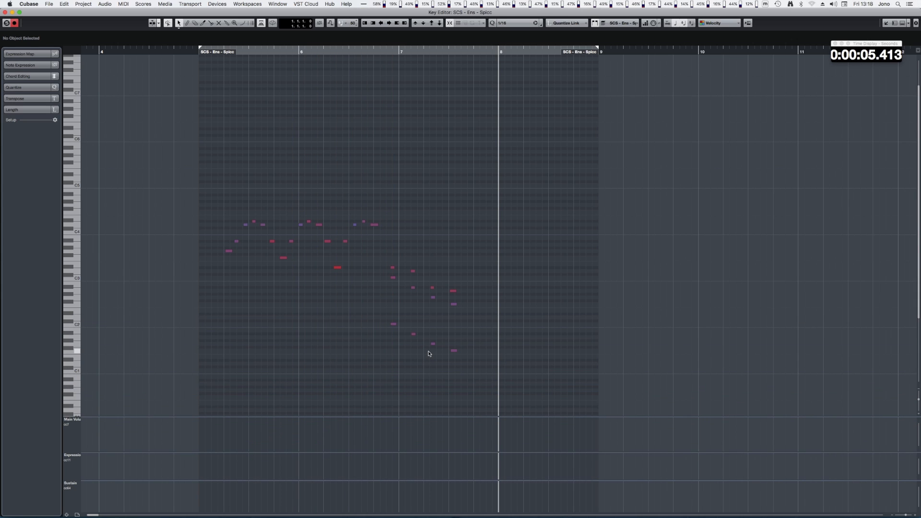
pyautogui.hotkey('shift', '1')
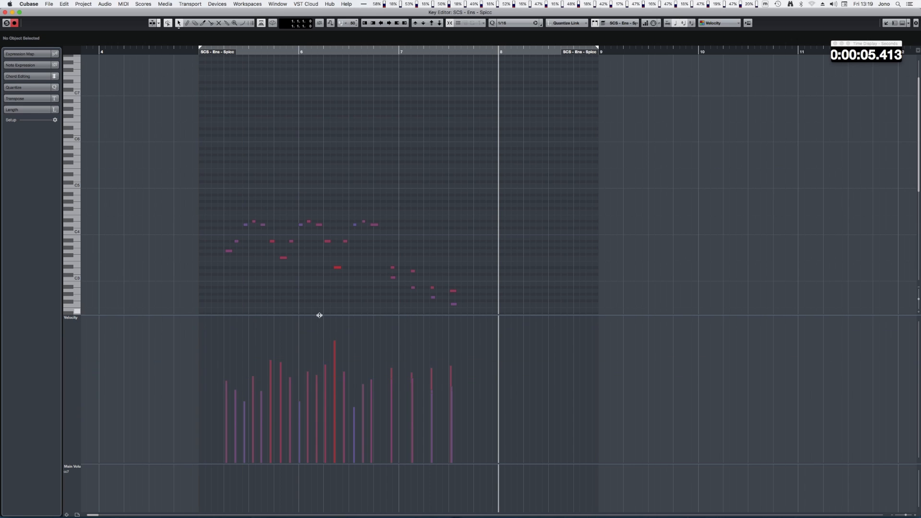
# Reduce the Velocity lane to about half its height and save the layout again as the preset Controller Lane Config 5
pyautogui.moveTo(319, 315); pyautogui.dragTo(308, 382)
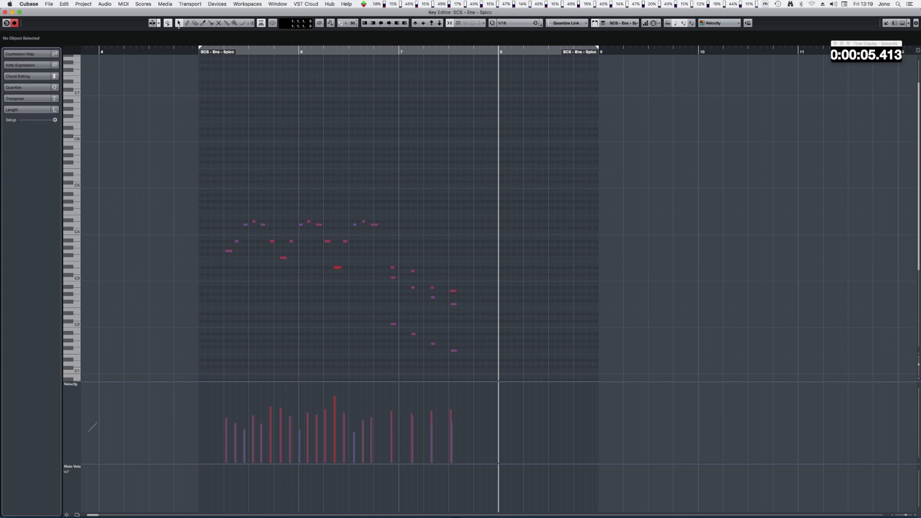
pyautogui.click(77, 514)
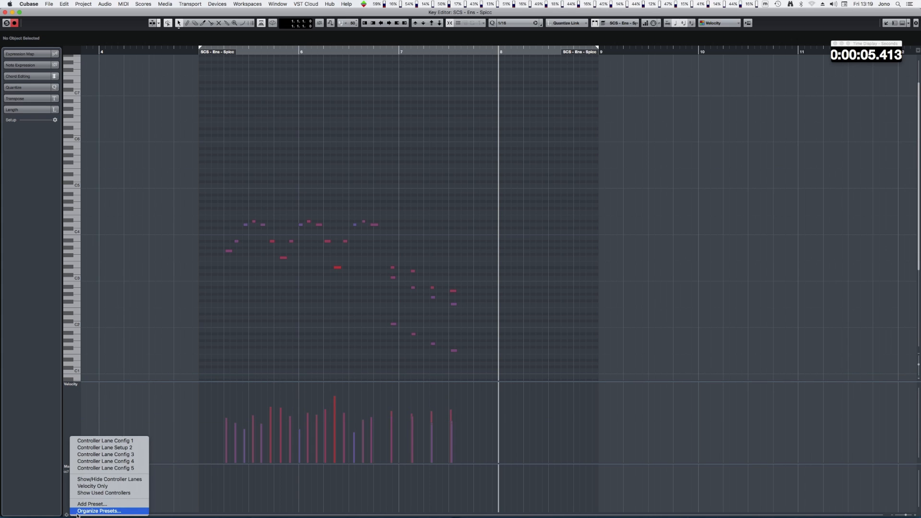
pyautogui.click(101, 505)
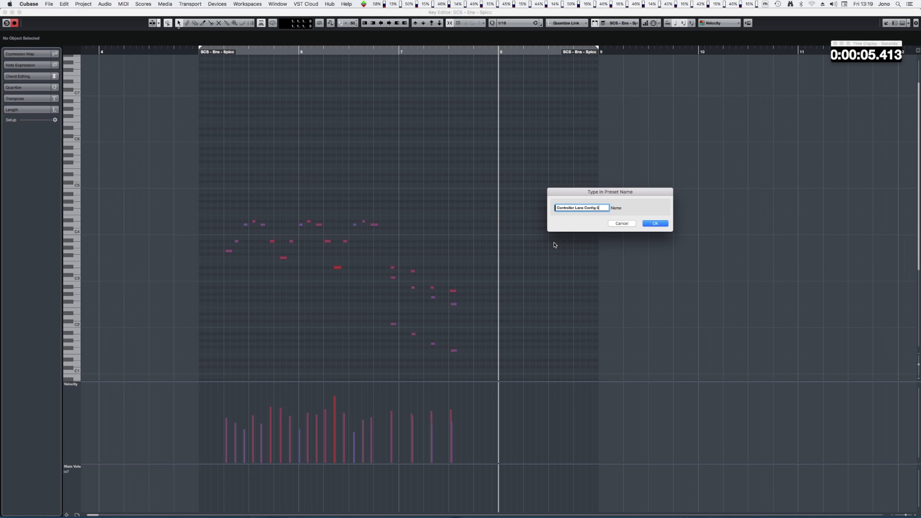
pyautogui.click(655, 223)
pyautogui.click(497, 169)
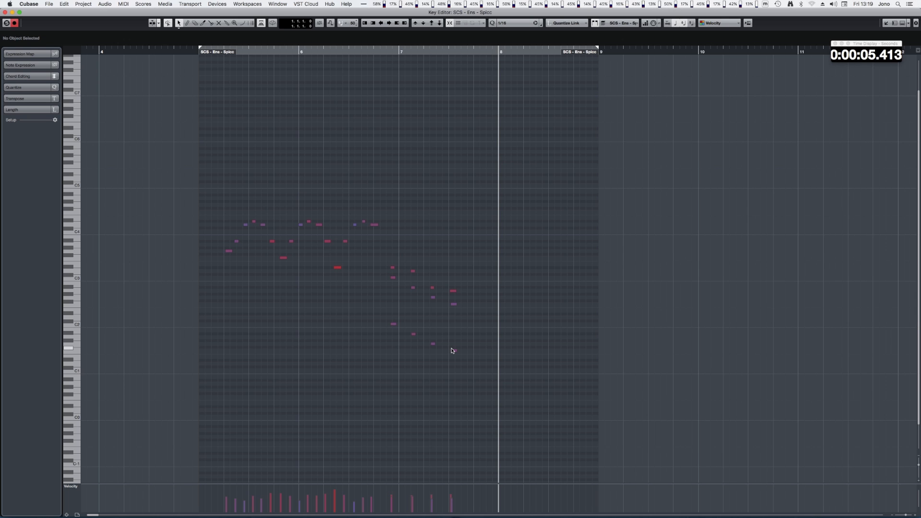
# Toggle the controller lanes on and off, and in Metagrid inspect the command assigned to the Show/Hide Controller Lanes button, closing edit mode
pyautogui.hotkey('alt', 'l')
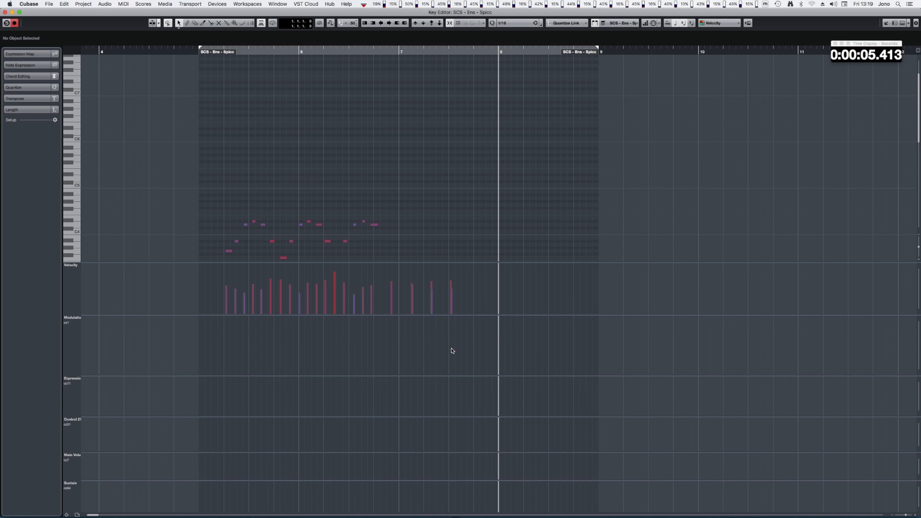
pyautogui.hotkey('alt', 'l')
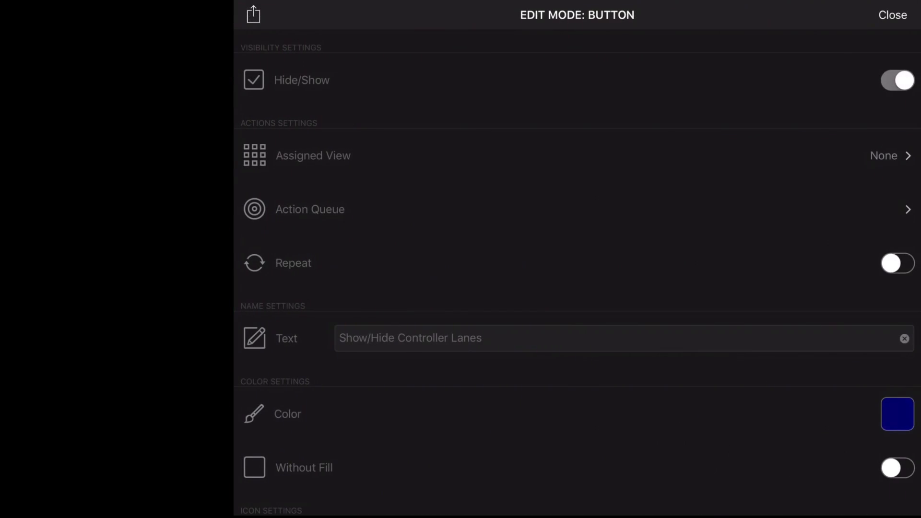
pyautogui.click(309, 209)
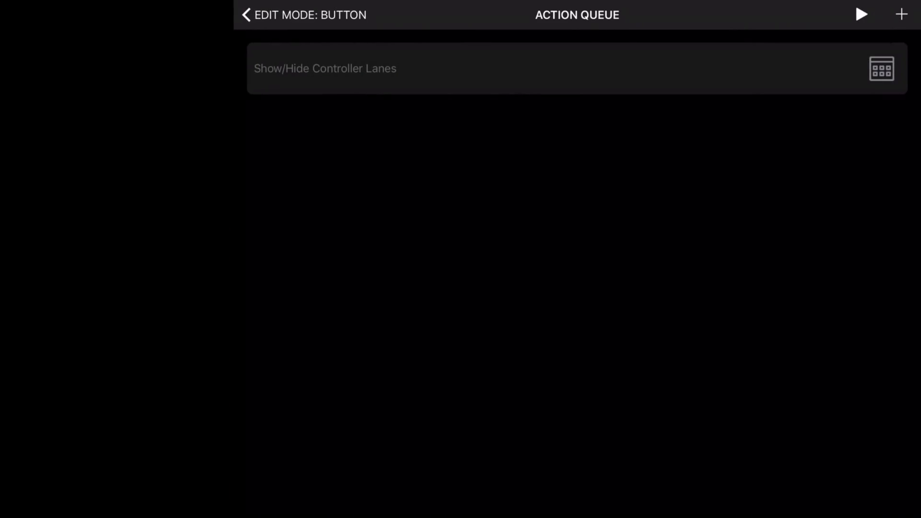
pyautogui.click(577, 68)
pyautogui.click(535, 68)
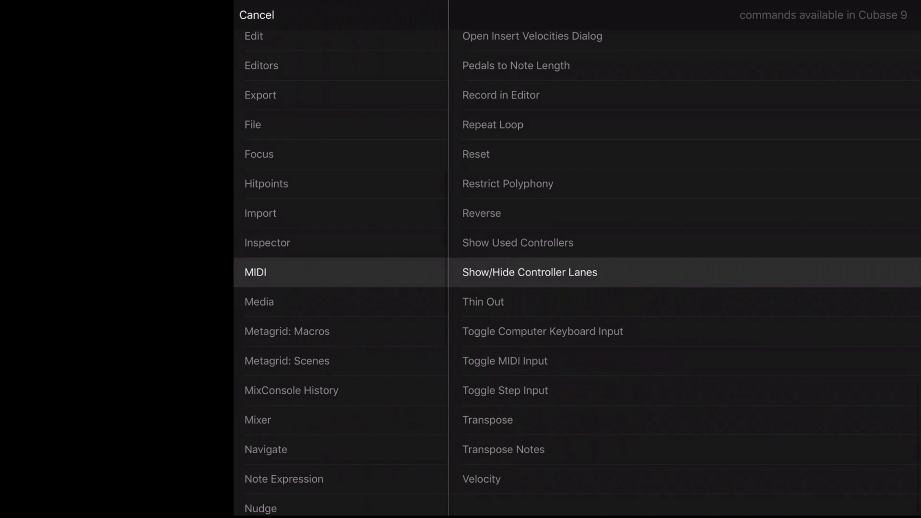
pyautogui.scroll(5, 341, 272)
pyautogui.scroll(-5, 341, 272)
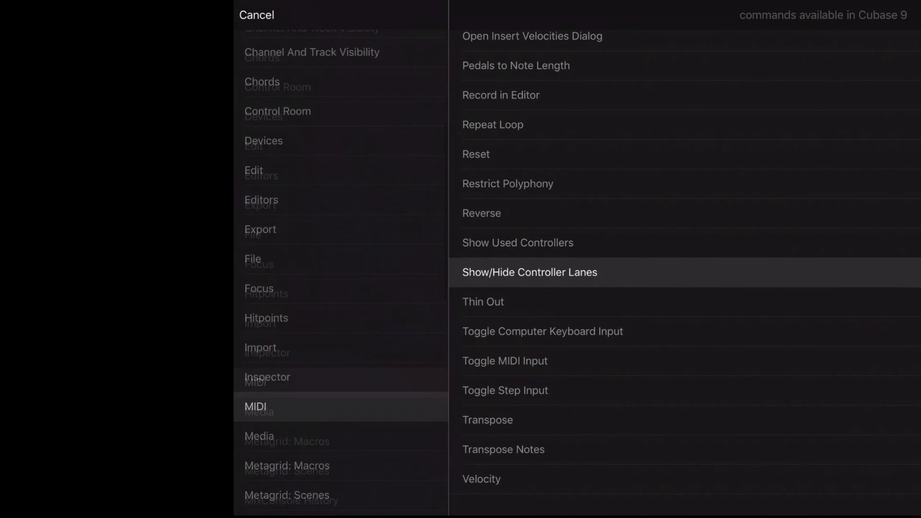
pyautogui.click(257, 15)
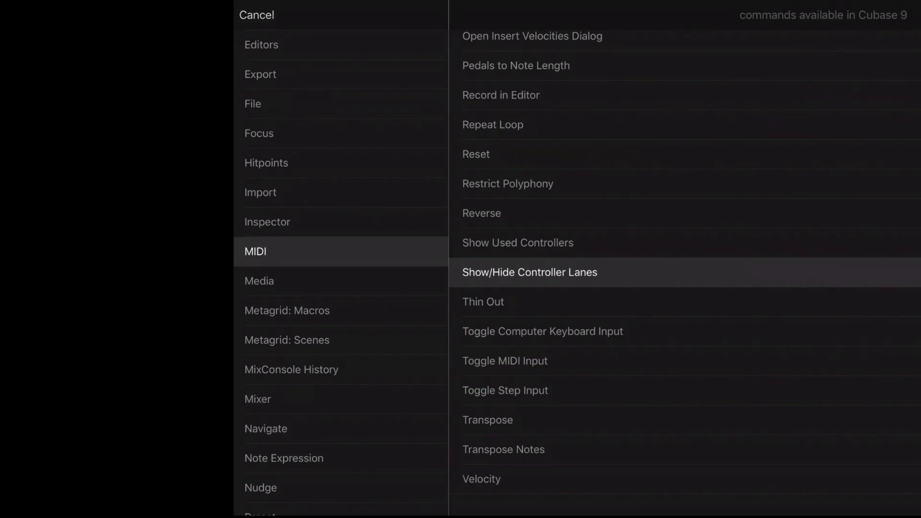
pyautogui.click(246, 15)
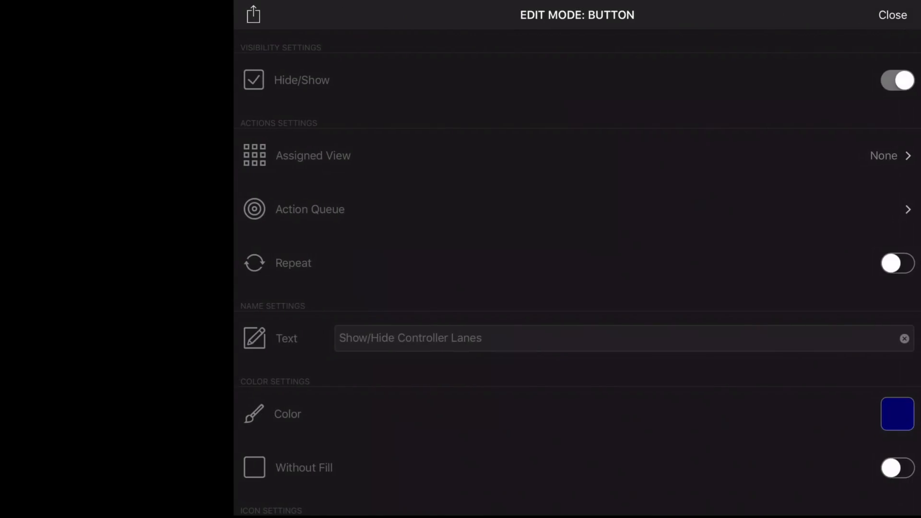
pyautogui.click(893, 15)
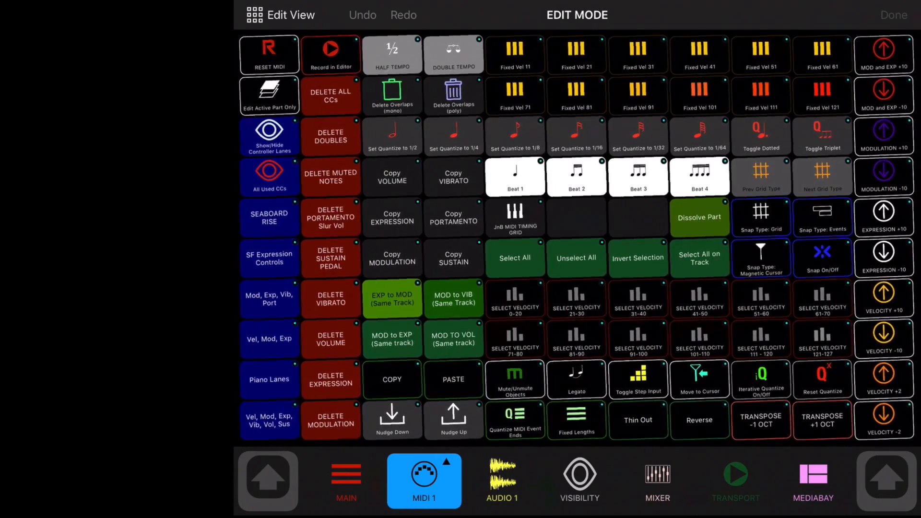
pyautogui.click(893, 14)
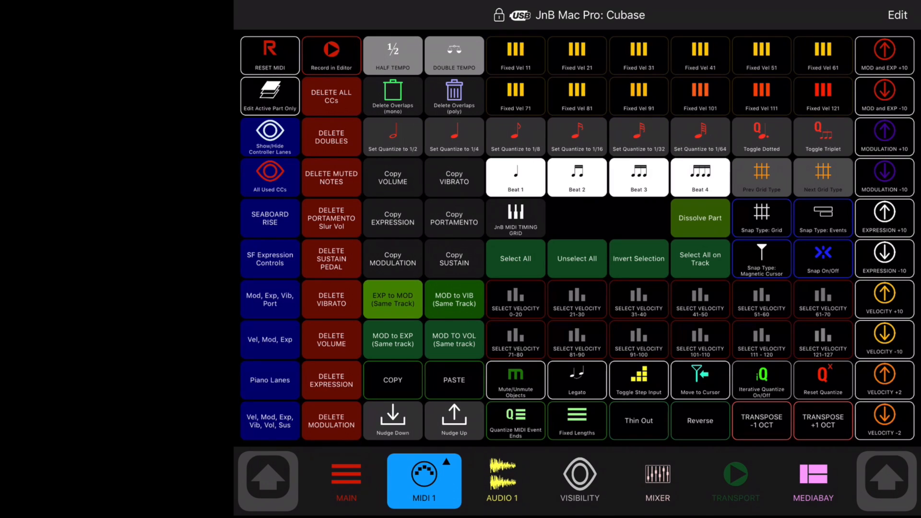
# Run Metagrid's All Used CCs command, select the descending chord notes around bar 7 in the Key Editor and fix their velocity at 71
pyautogui.click(270, 177)
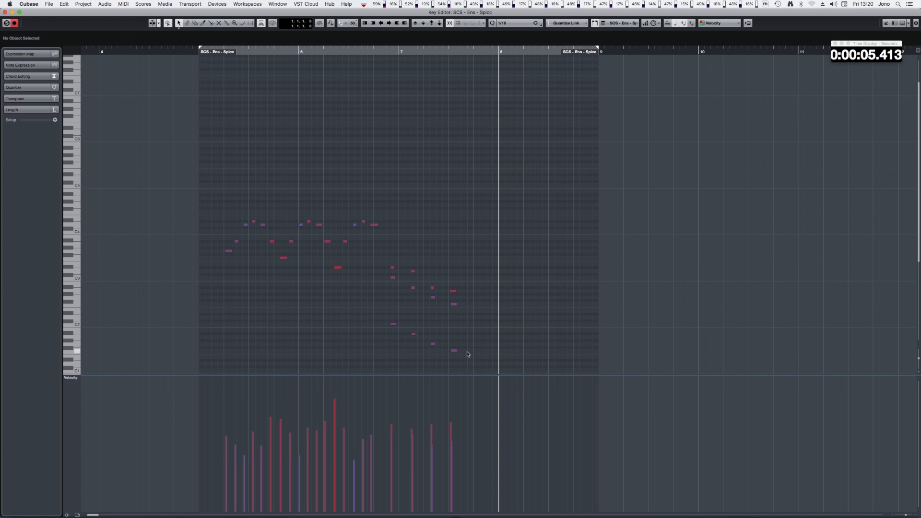
pyautogui.moveTo(468, 355); pyautogui.dragTo(377, 256)
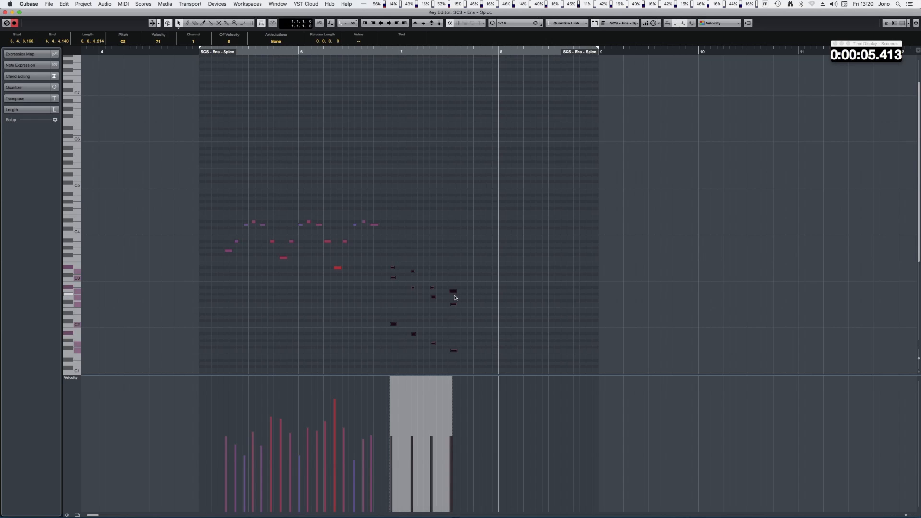
# Open the Logical Editor, load the Select Vel 51 - 60 preset and apply it to the part's notes
pyautogui.press('super+l')
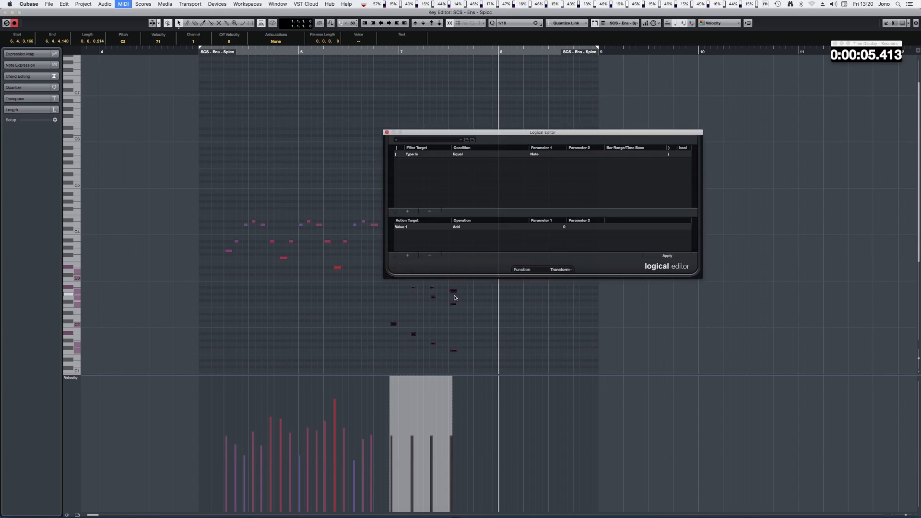
pyautogui.click(452, 140)
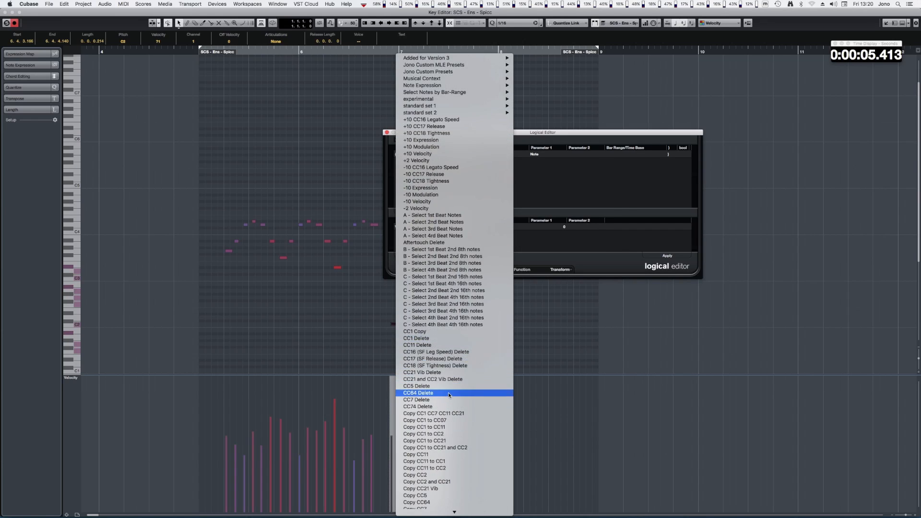
pyautogui.scroll(-15, 451, 394)
pyautogui.scroll(-12, 443, 394)
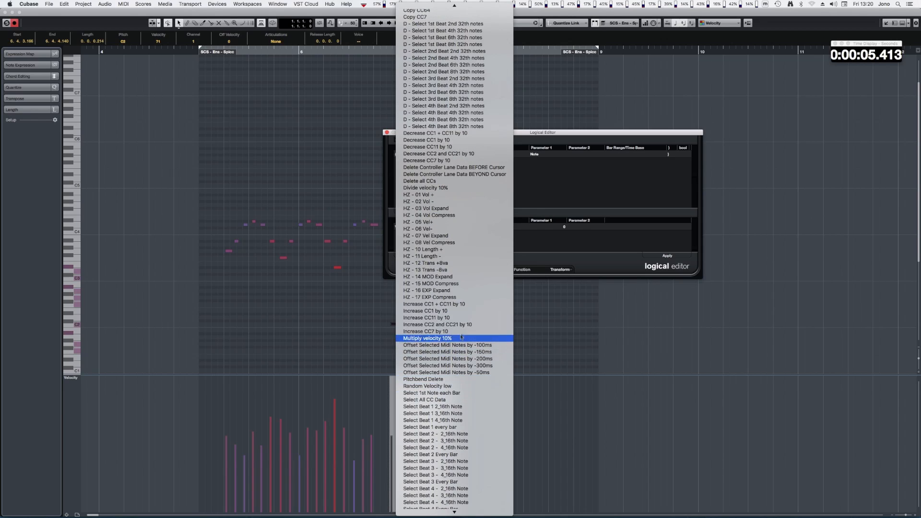
pyautogui.scroll(-5, 460, 348)
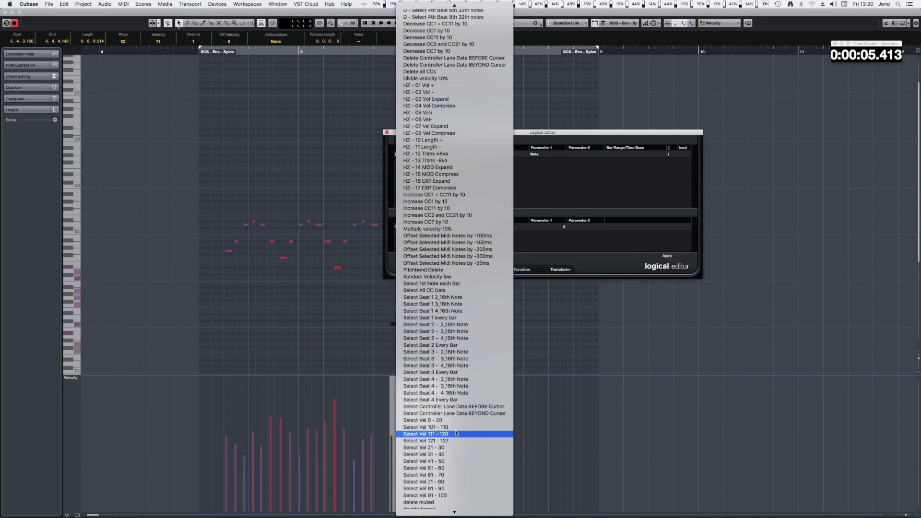
pyautogui.click(446, 468)
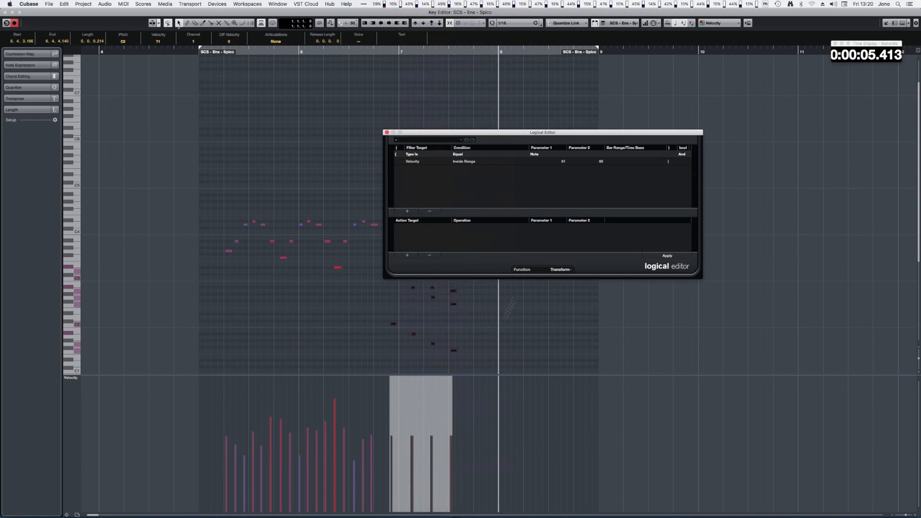
pyautogui.moveTo(515, 135); pyautogui.dragTo(605, 139)
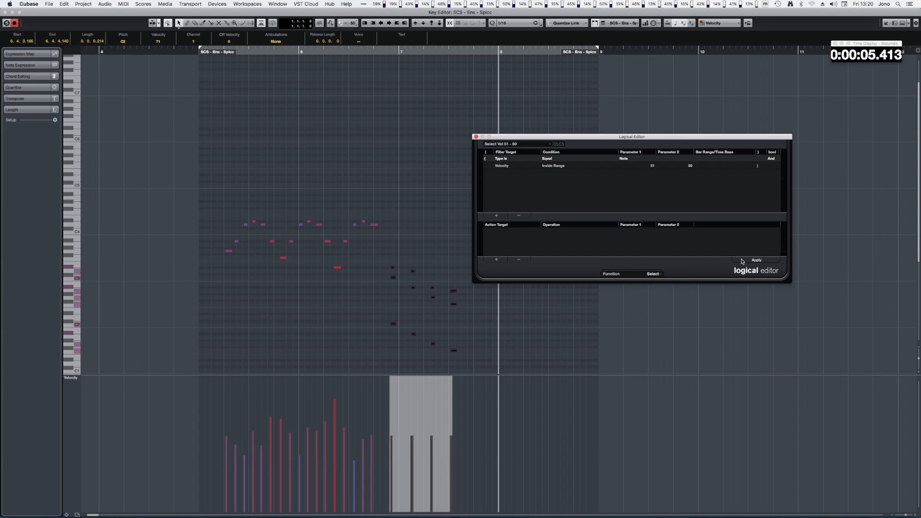
pyautogui.click(742, 261)
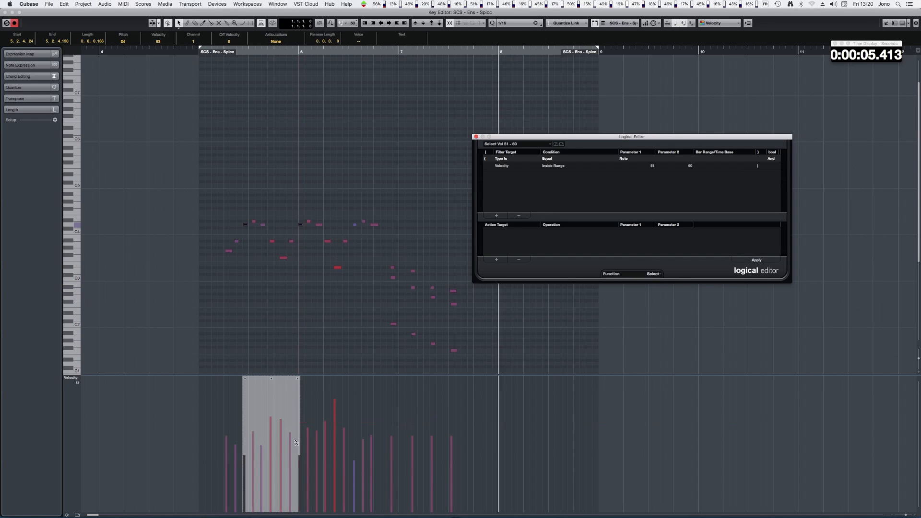
# Select the loudest note to check its velocity, set the filter's upper velocity limit to 107 and apply the selection
pyautogui.click(318, 229)
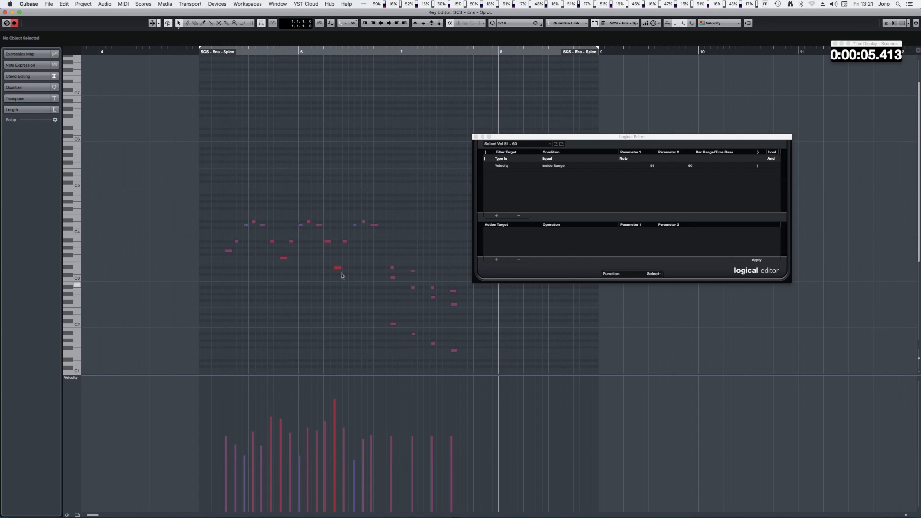
pyautogui.moveTo(347, 282); pyautogui.dragTo(335, 261)
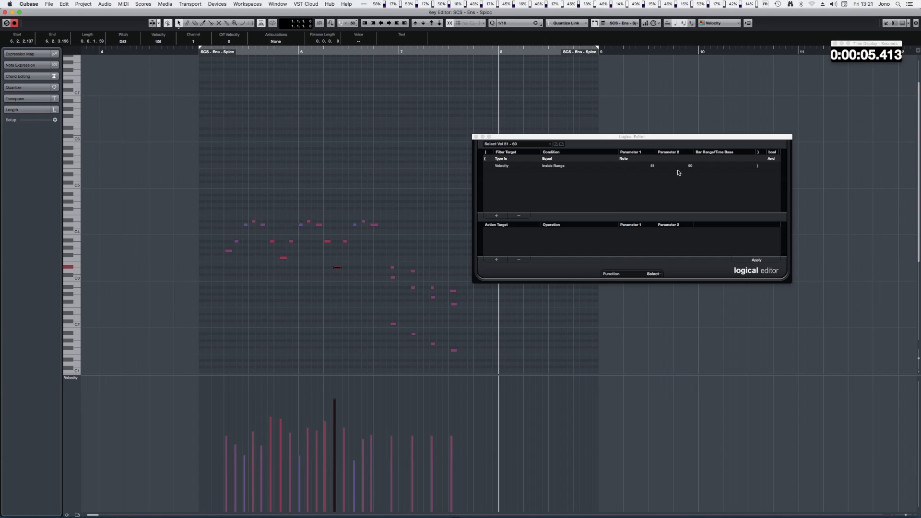
pyautogui.click(653, 166)
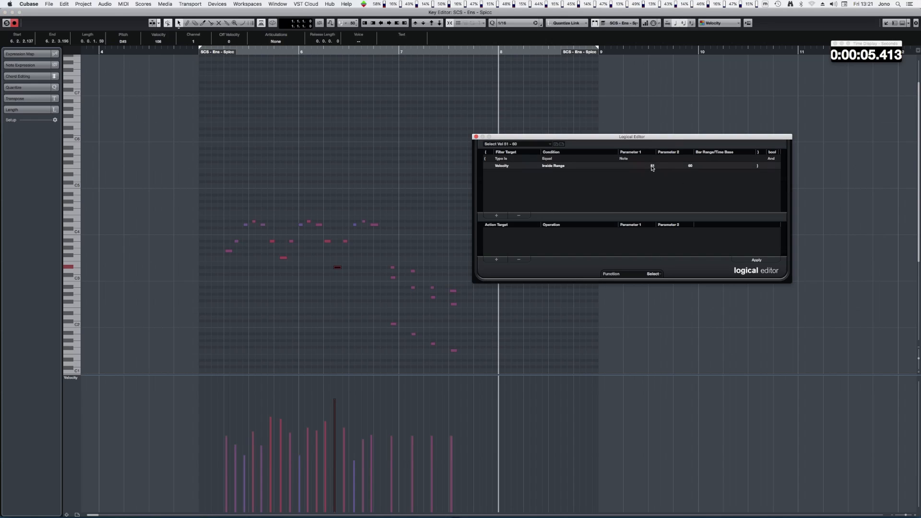
pyautogui.click(652, 165)
pyautogui.click(692, 193)
pyautogui.click(689, 165)
pyautogui.press('Return')
pyautogui.click(398, 301)
pyautogui.click(772, 261)
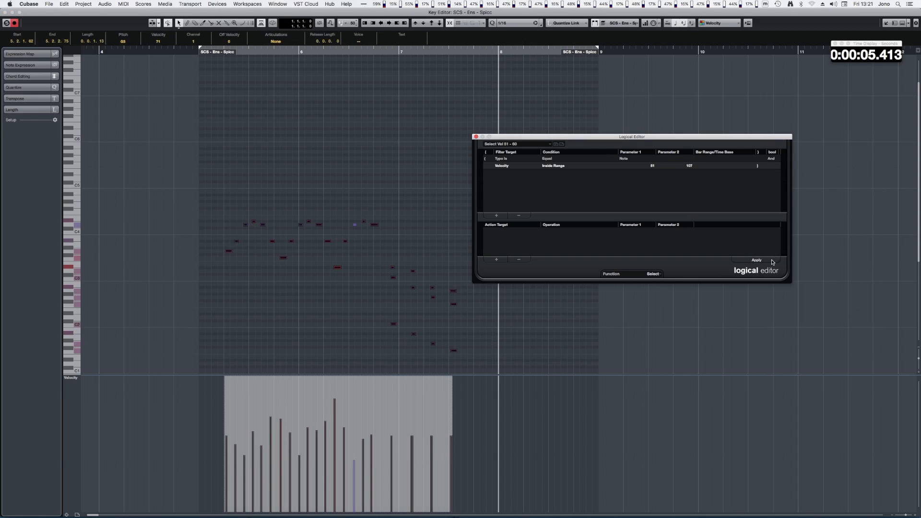
# Raise the filter's lower velocity limit and reapply it to select only the loudest note
pyautogui.doubleClick(653, 166)
pyautogui.press('Return')
pyautogui.click(753, 260)
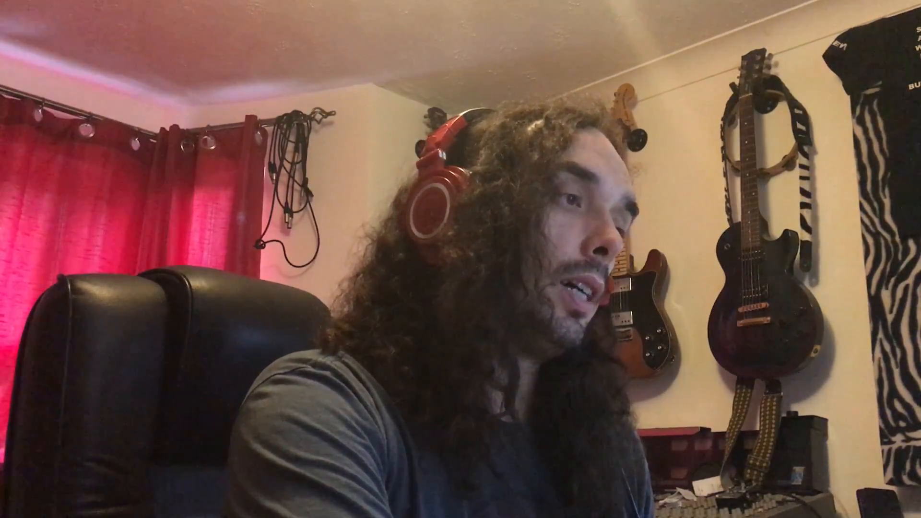
# Browse the Logical Editor's preset list through the CC, beat selection and HZ presets
pyautogui.scroll(-10, 535, 384)
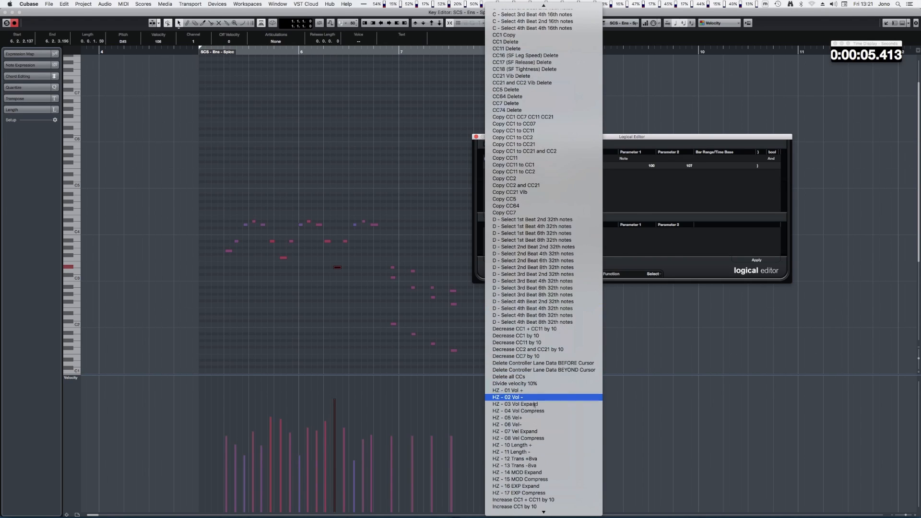
# Load the fixed velocity 111 preset and apply it to the selected note and to the first group of notes in the phrase
pyautogui.scroll(-20, 535, 405)
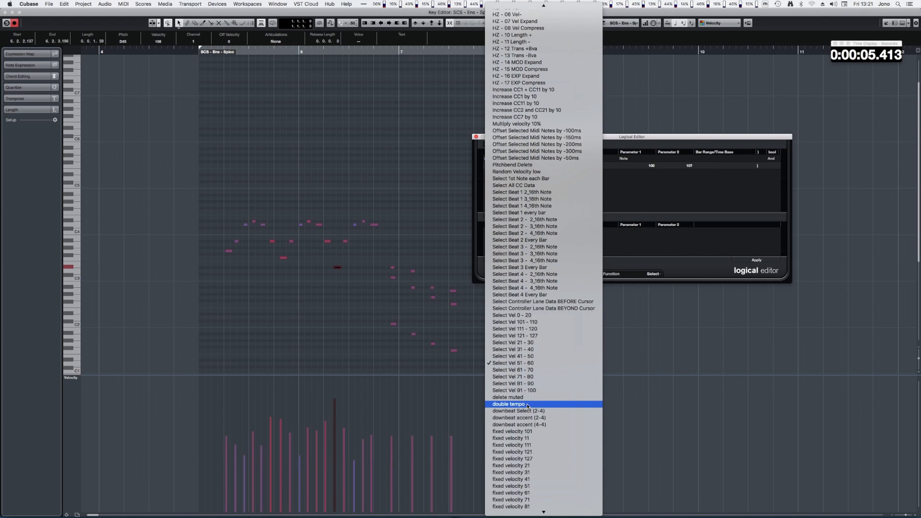
pyautogui.click(525, 445)
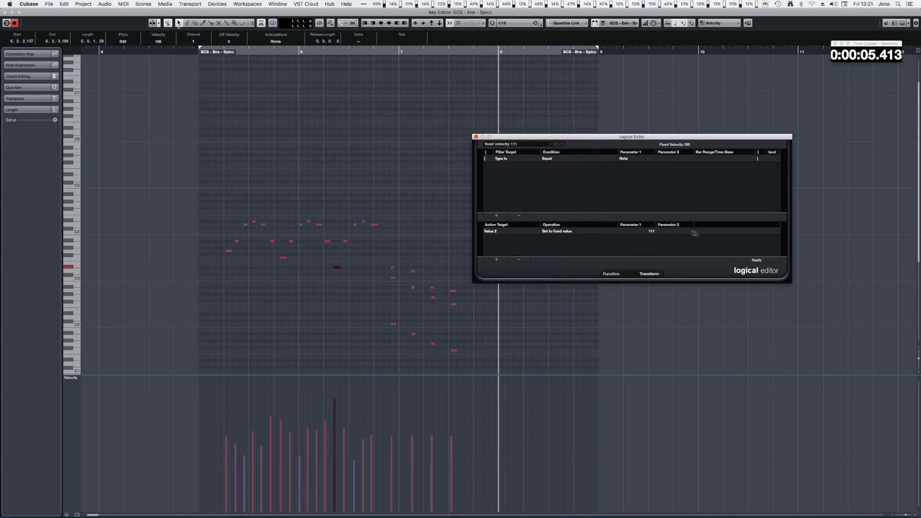
pyautogui.click(756, 261)
pyautogui.moveTo(310, 283); pyautogui.dragTo(218, 208)
pyautogui.click(751, 259)
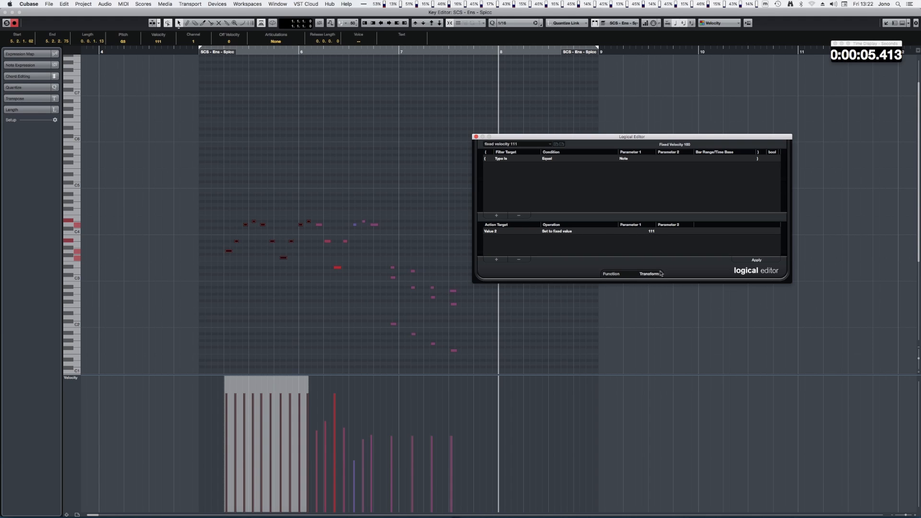
# Apply a fixed velocity of 20 to the selected notes, close the Logical Editor and undo the velocity changes
pyautogui.click(650, 231)
pyautogui.write('20')
pyautogui.press('Return')
pyautogui.click(743, 260)
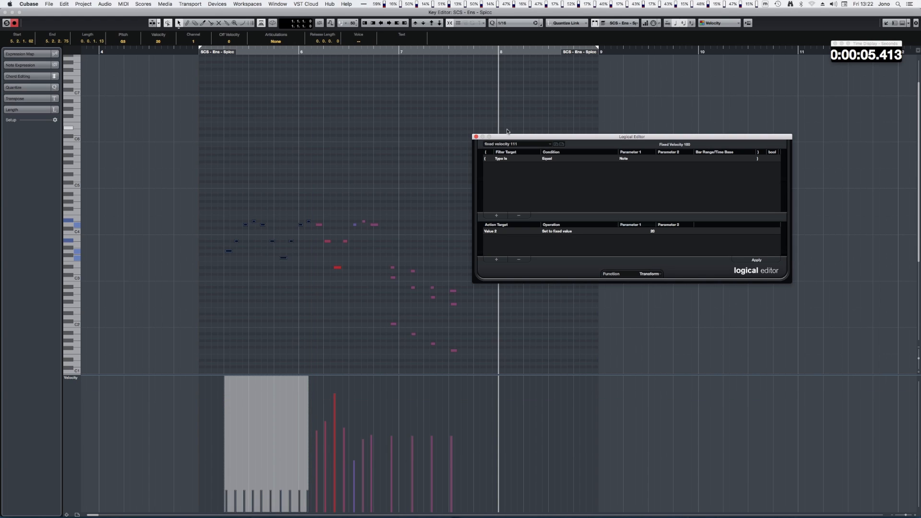
pyautogui.click(476, 137)
pyautogui.press('super+z')
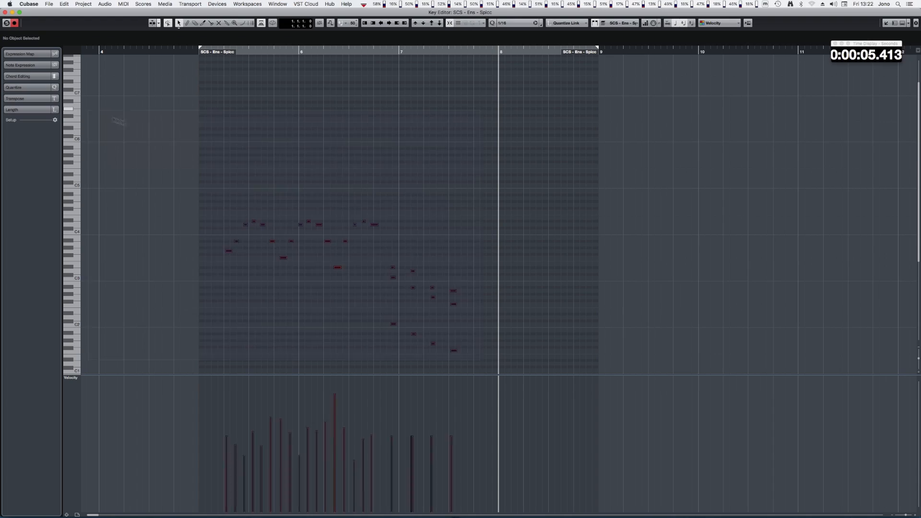
# Delete all notes in the part and draw a descending curve of 16th notes from bar 5 to about bar 9
pyautogui.press('super+a')
pyautogui.press('BackSpace')
pyautogui.rightClick(431, 223)
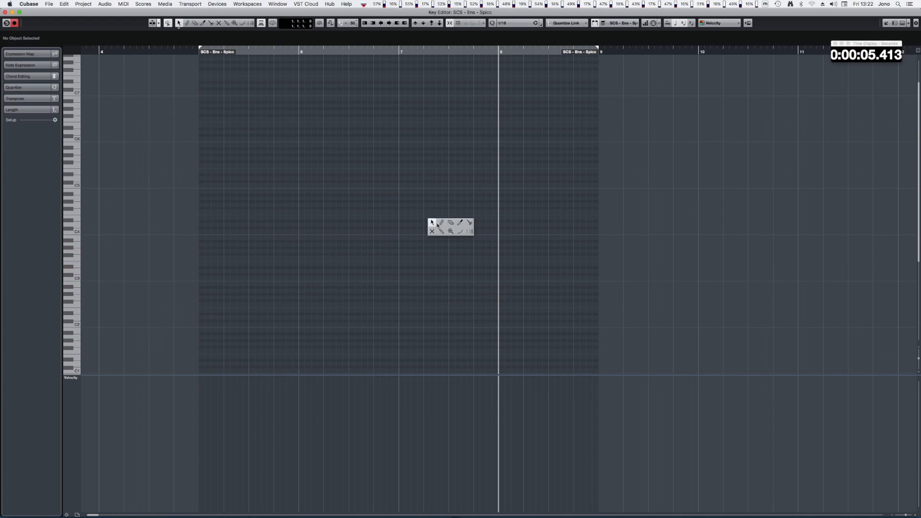
pyautogui.click(460, 231)
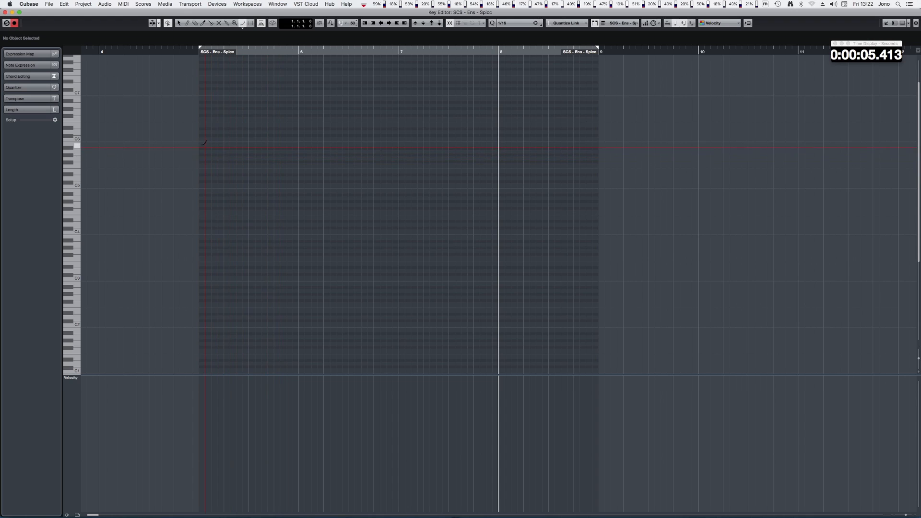
pyautogui.moveTo(199, 146); pyautogui.dragTo(614, 366)
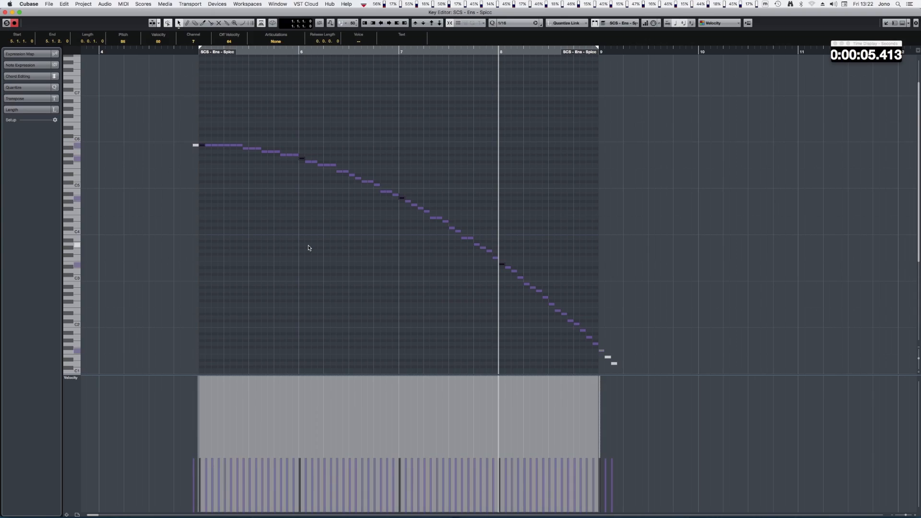
# Select the notes on beat 2, beat 3 and beat 4 of every bar, one beat after another
pyautogui.press('2')
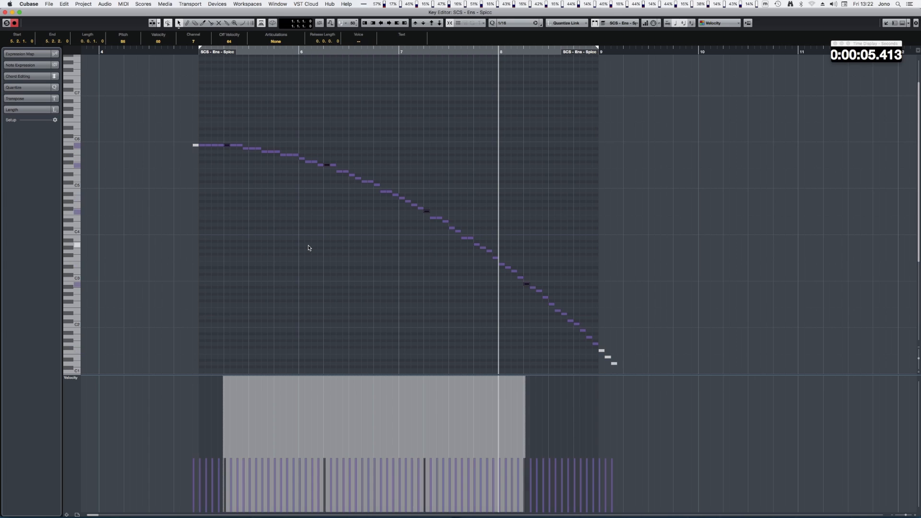
pyautogui.press('3')
pyautogui.press('4')
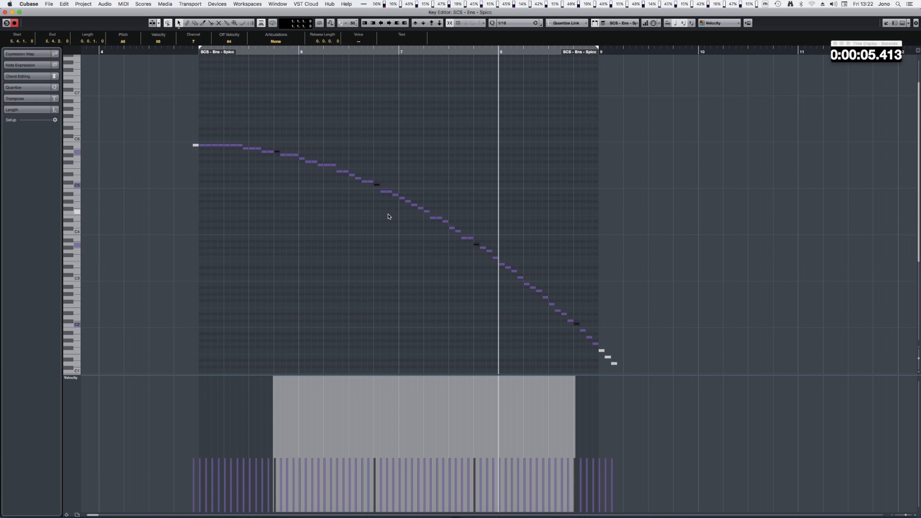
# Open the Logical Editor and load the Select Beat 1 every bar preset, placing the window clear of the notes
pyautogui.press('l')
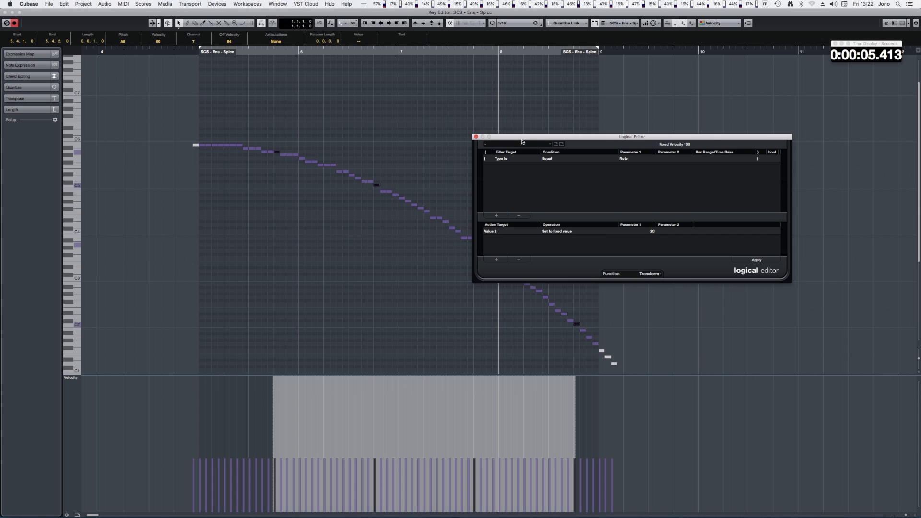
pyautogui.click(526, 145)
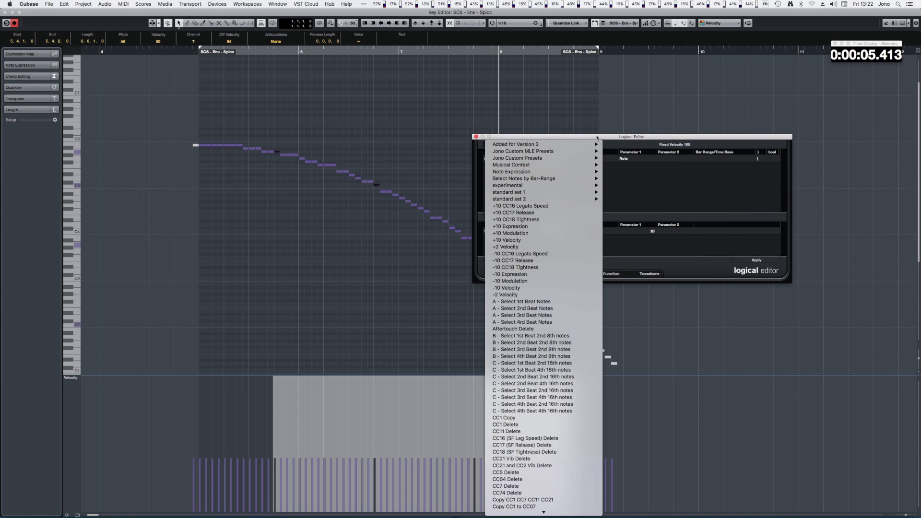
pyautogui.click(597, 138)
pyautogui.moveTo(597, 137); pyautogui.dragTo(376, 128)
pyautogui.click(325, 132)
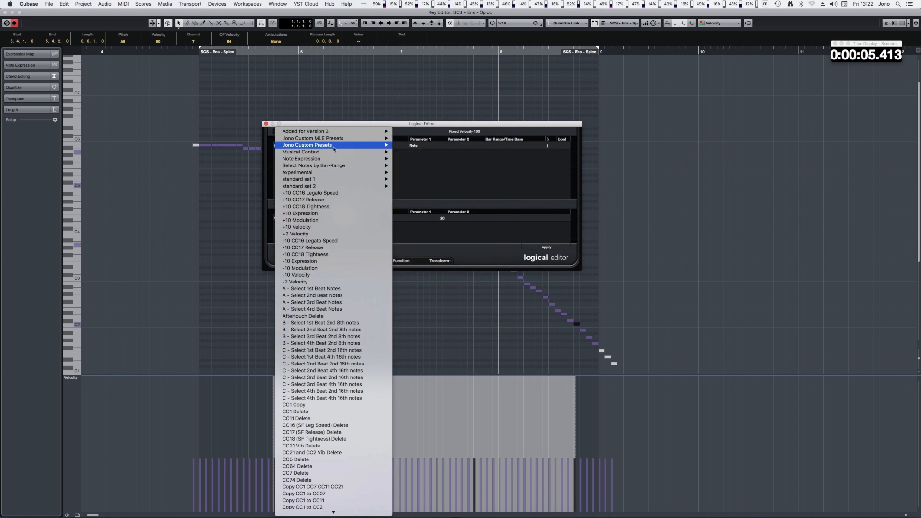
pyautogui.moveTo(338, 147)
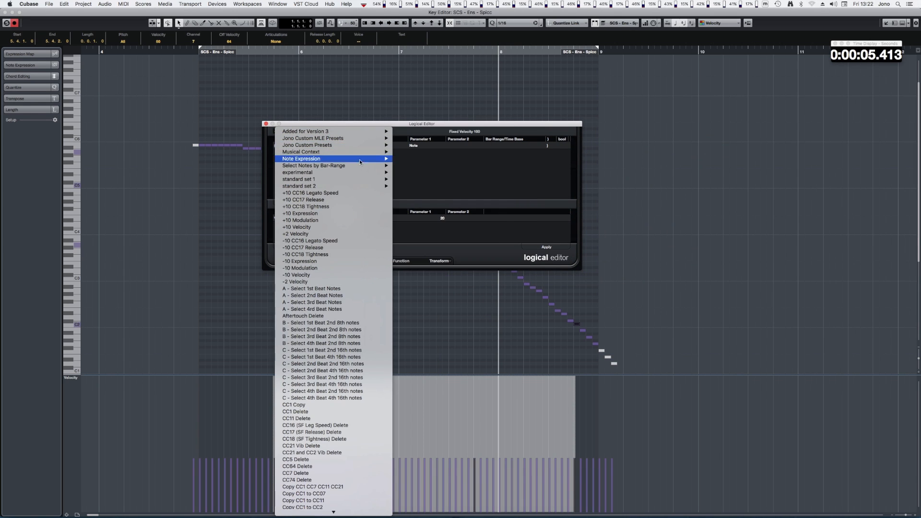
pyautogui.scroll(-3, 316, 396)
pyautogui.scroll(-10, 316, 397)
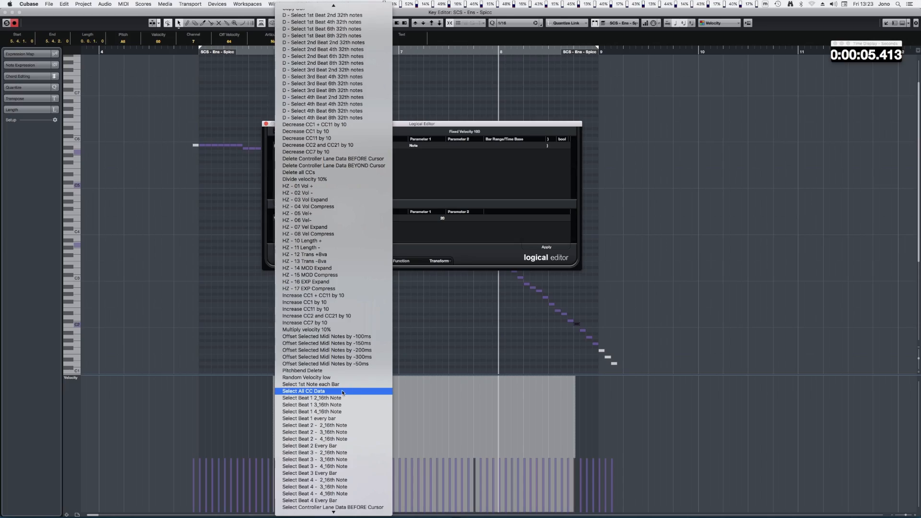
pyautogui.scroll(-2, 344, 396)
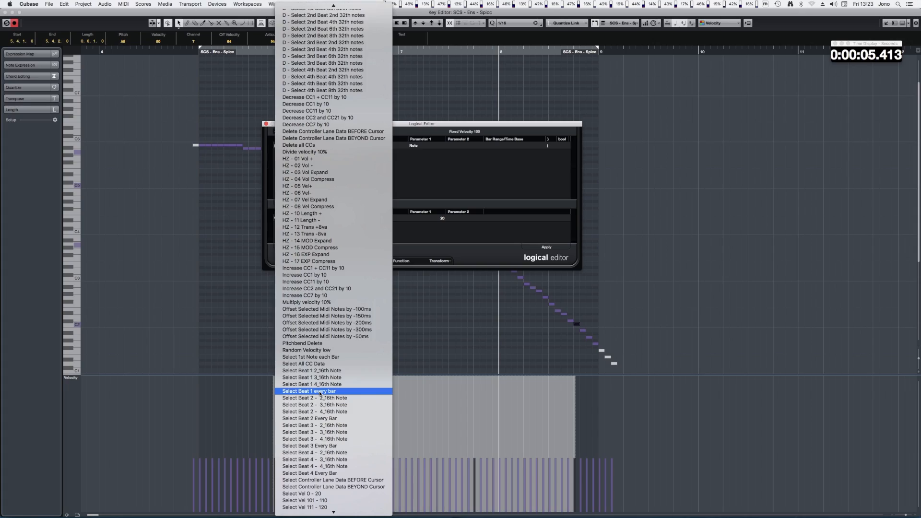
pyautogui.click(319, 394)
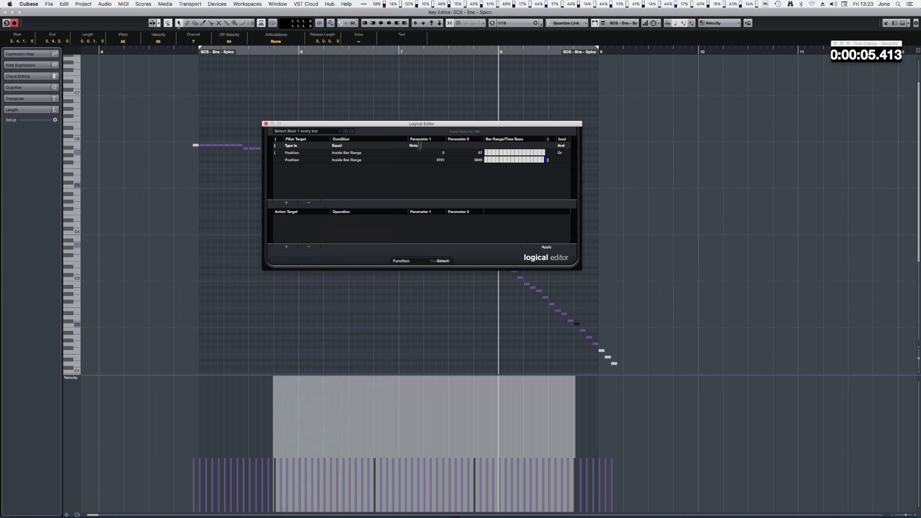
pyautogui.moveTo(448, 126); pyautogui.dragTo(546, 173)
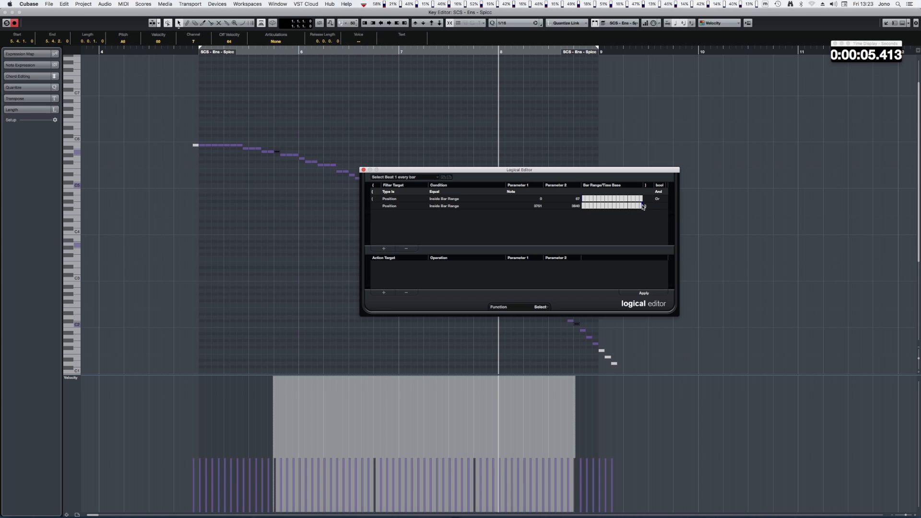
# Load the Select Beat 2 Every Bar preset, widen its bar range to about 714–1320 and apply the selection
pyautogui.click(424, 177)
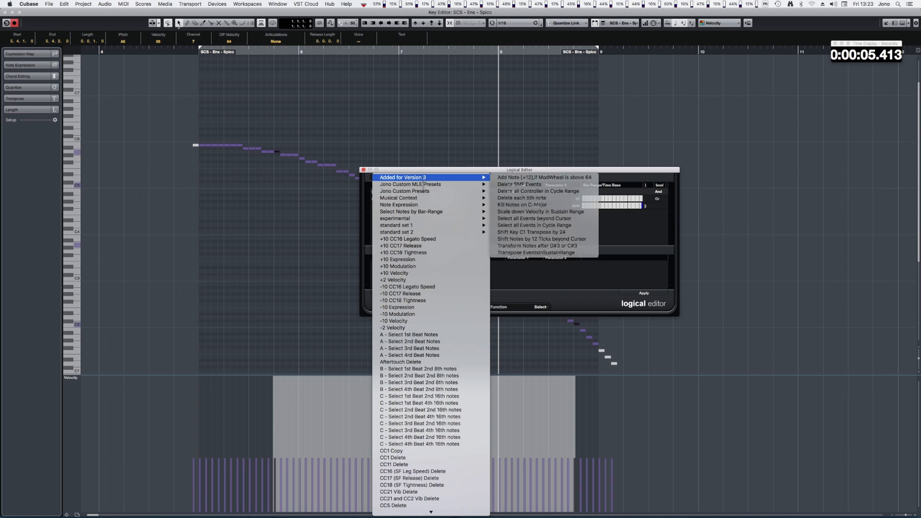
pyautogui.scroll(-15, 443, 404)
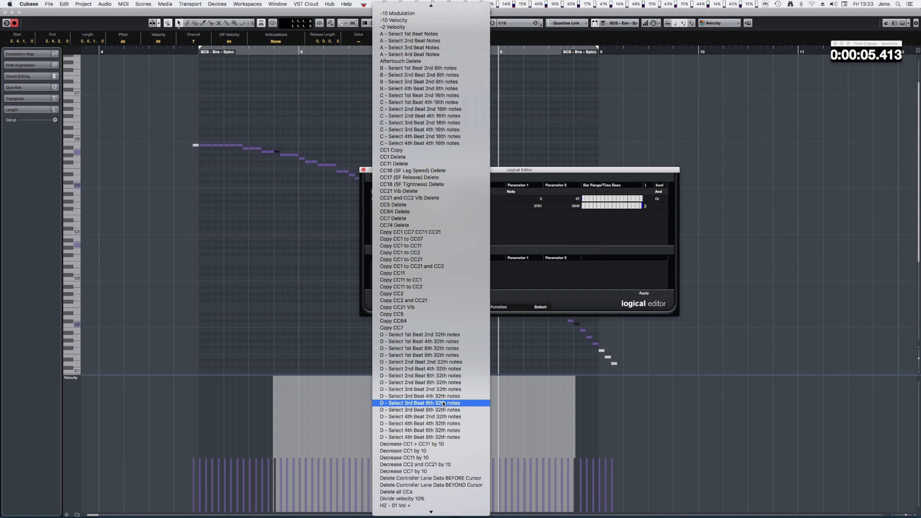
pyautogui.scroll(-12, 443, 404)
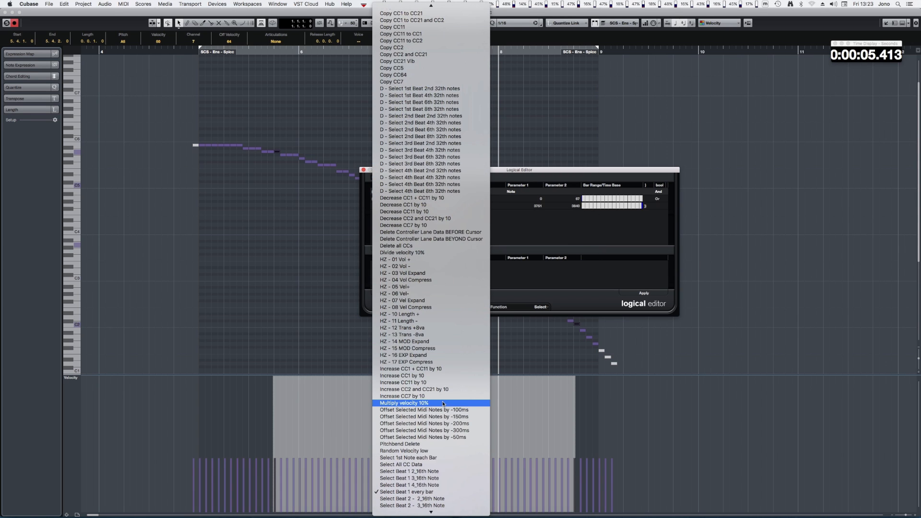
pyautogui.click(426, 437)
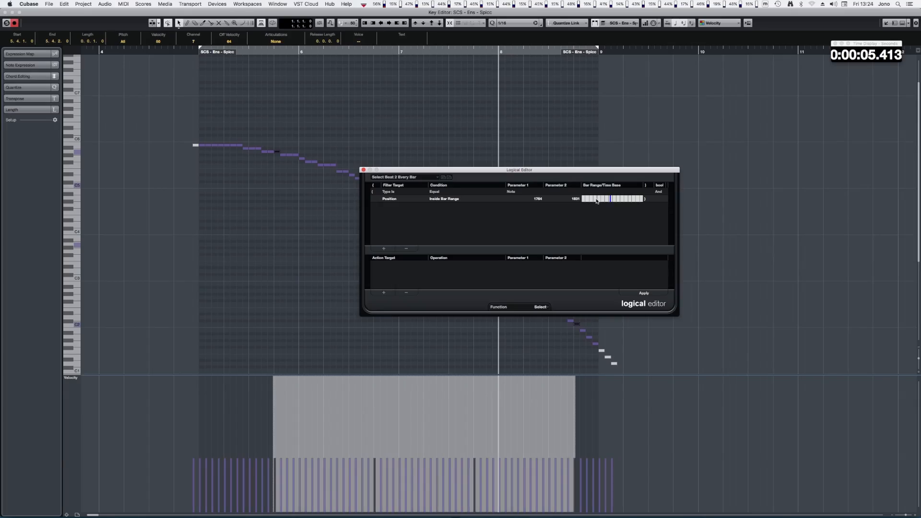
pyautogui.moveTo(597, 201); pyautogui.dragTo(442, 258)
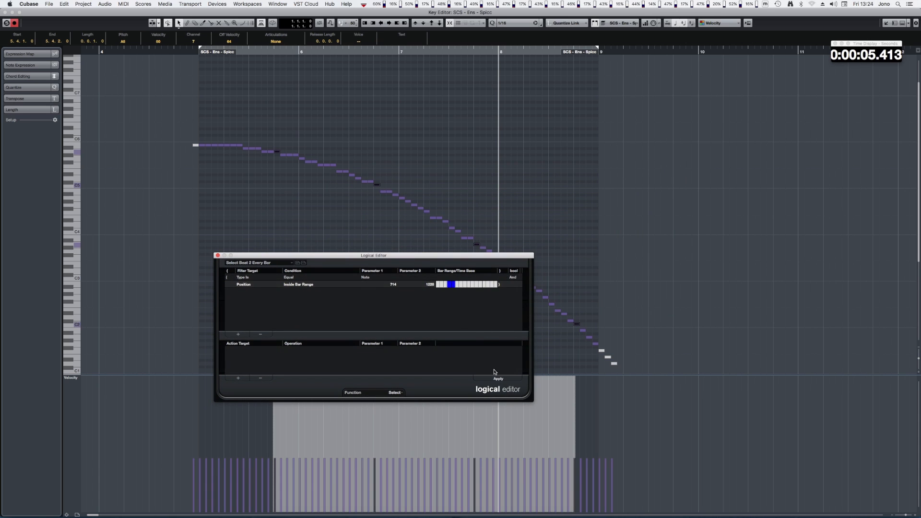
pyautogui.click(497, 378)
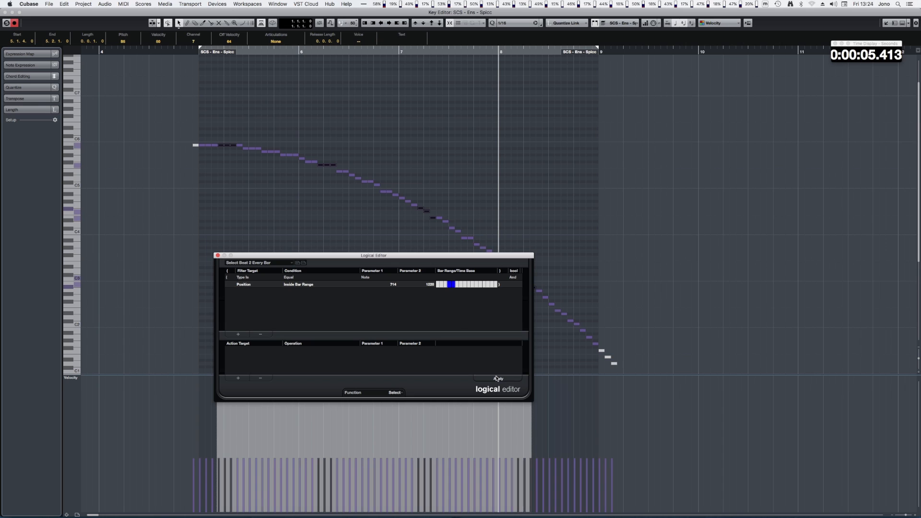
# Narrow the bar range to the second beat and apply it, and shift the range to about 2913–2947
pyautogui.click(445, 284)
pyautogui.moveTo(450, 285); pyautogui.dragTo(454, 284)
pyautogui.click(497, 378)
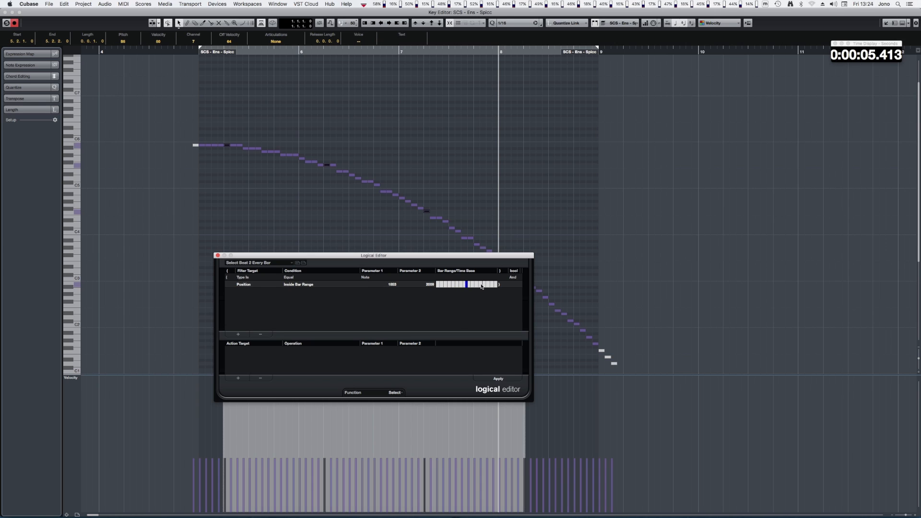
pyautogui.moveTo(481, 286); pyautogui.dragTo(484, 287)
# Browse the Logical Editor preset list for the beat and 16th-note selection presets
pyautogui.click(283, 264)
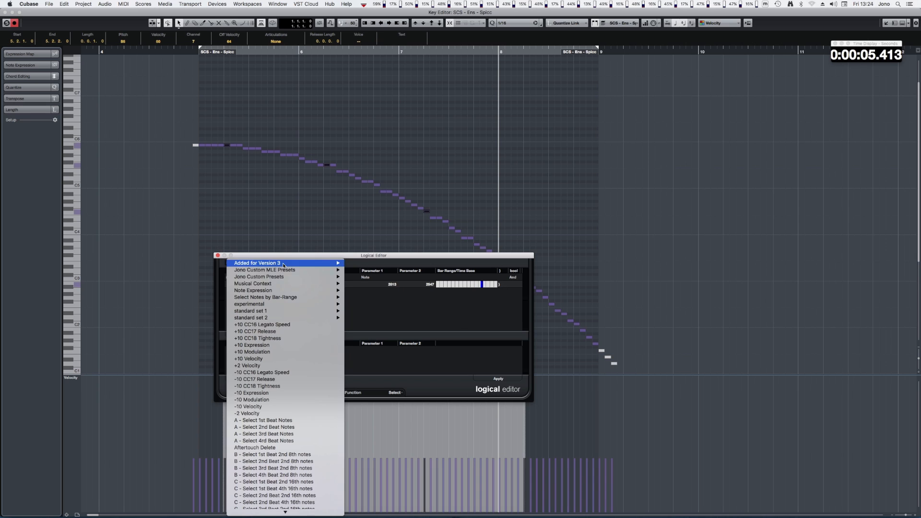
pyautogui.scroll(-5, 291, 445)
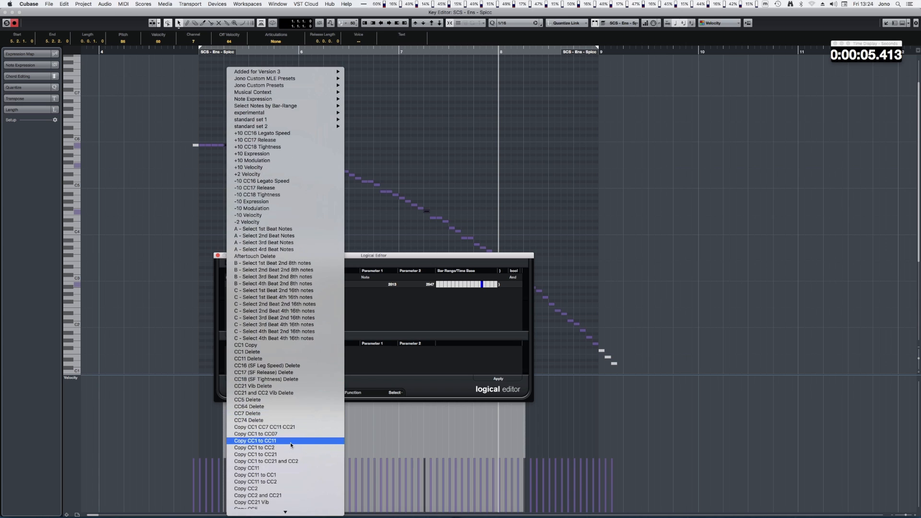
pyautogui.scroll(-5, 289, 443)
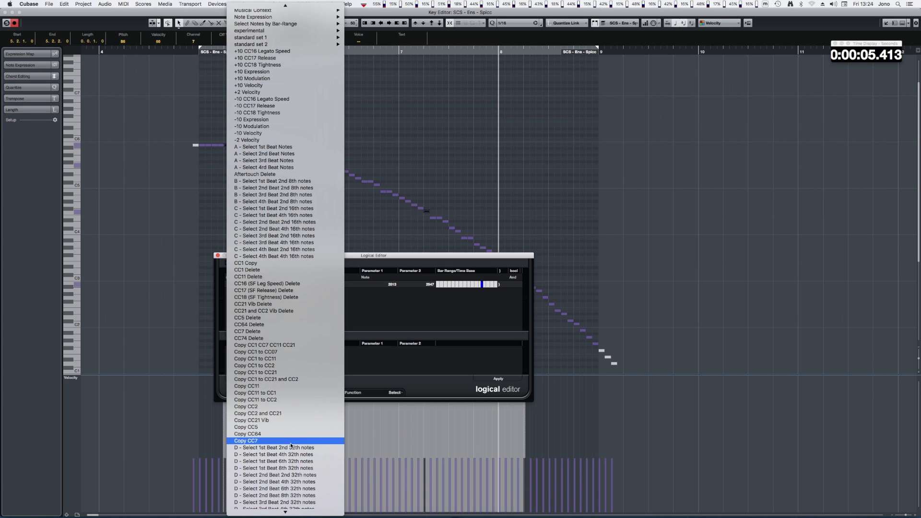
pyautogui.scroll(-5, 290, 442)
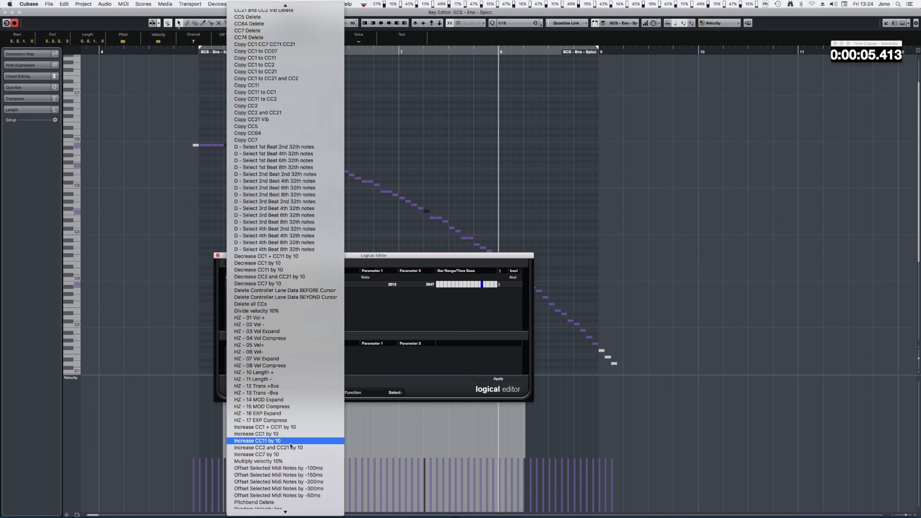
pyautogui.scroll(-3, 291, 445)
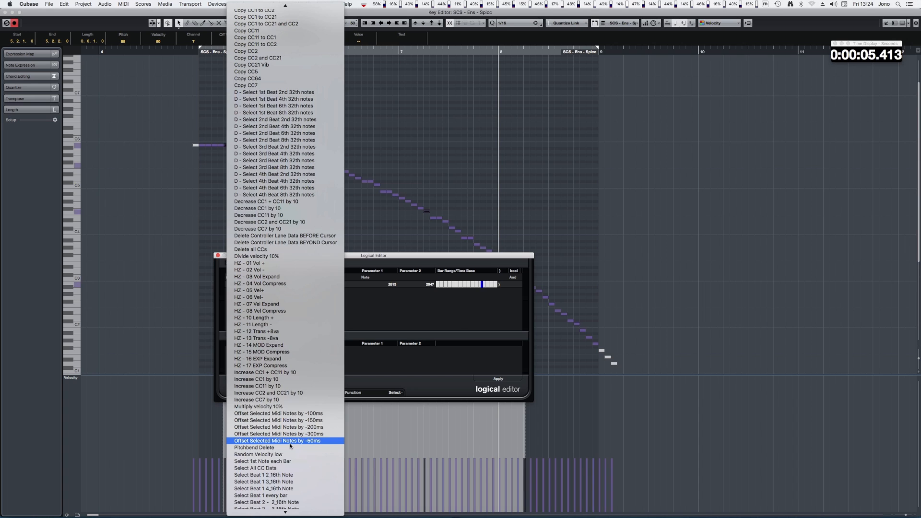
pyautogui.click(285, 441)
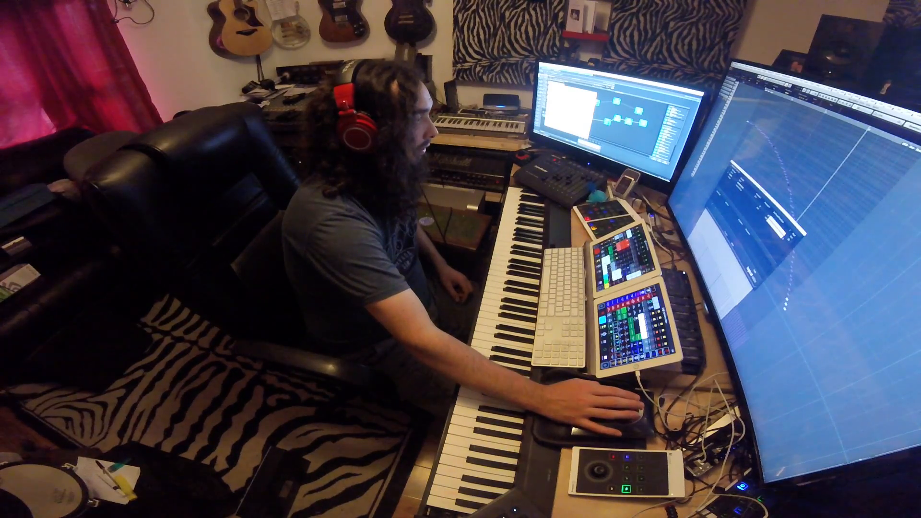
pyautogui.click(732, 163)
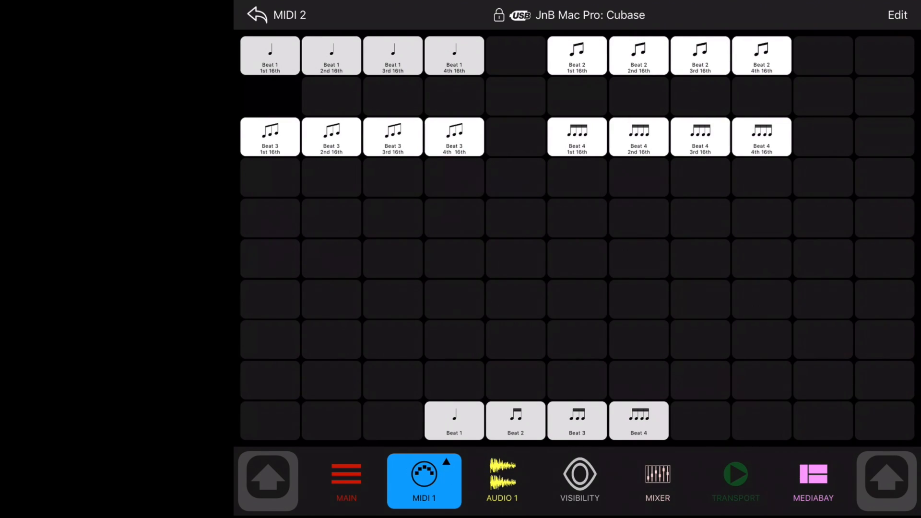
# Select the 1st, 2nd, 3rd and 4th 16th notes of beat 1 in every bar in turn with the MIDI remote commands
pyautogui.click(270, 56)
pyautogui.click(332, 56)
pyautogui.click(393, 56)
pyautogui.click(454, 56)
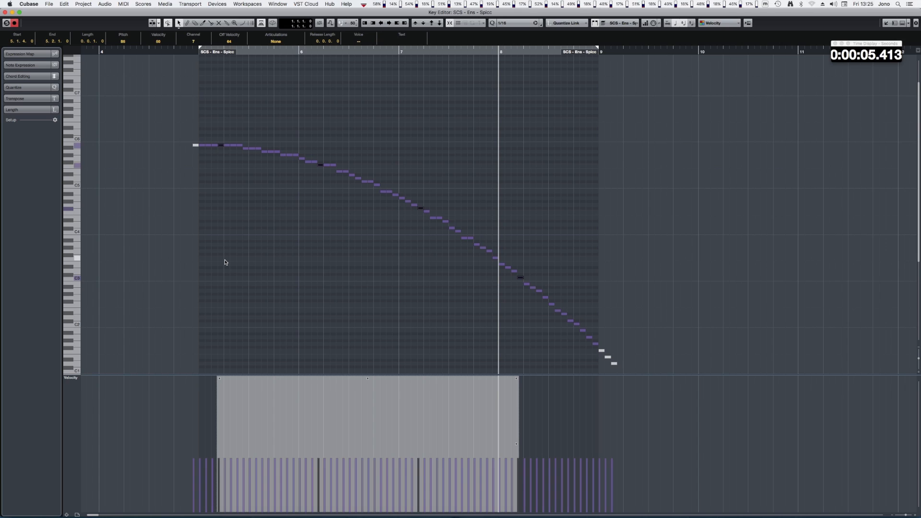
# Select the 16th notes of beat 2 in every bar in turn, continuing to the first 16th of beat 3
pyautogui.press('Right')
pyautogui.press('Right')
pyautogui.press('Right')
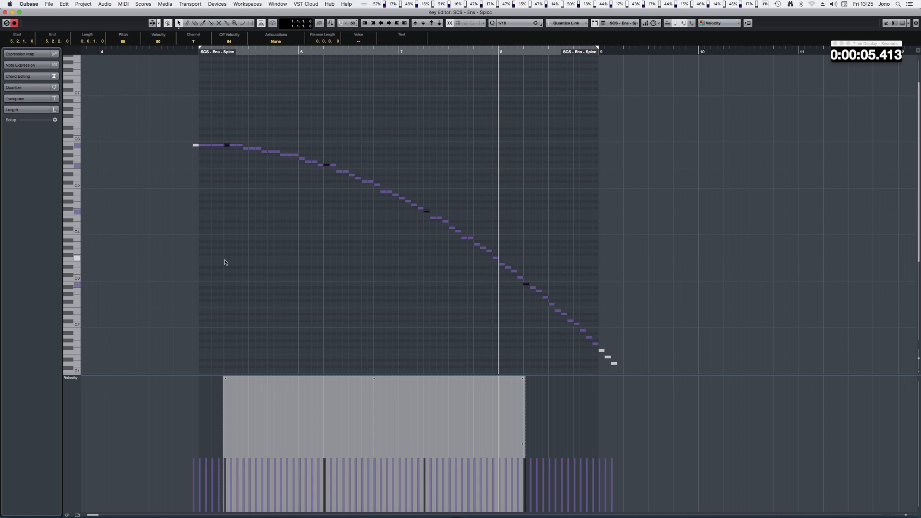
pyautogui.press('Right')
pyautogui.press('Right')
pyautogui.press('Right')
pyautogui.press('Right')
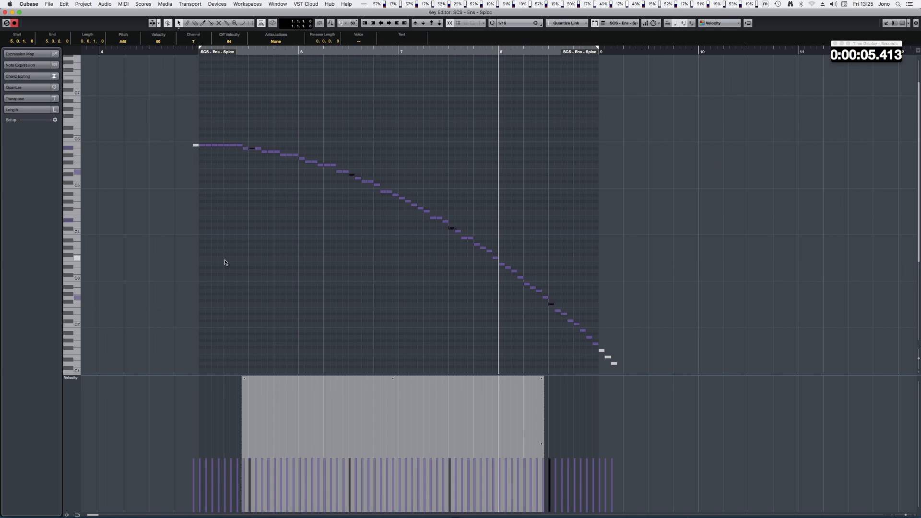
# Continue selecting the remaining 16th notes of beats 3 and 4 in every bar, one at a time
pyautogui.press('Right')
pyautogui.press('Right')
pyautogui.press('Right')
pyautogui.press('Right')
pyautogui.press('Right')
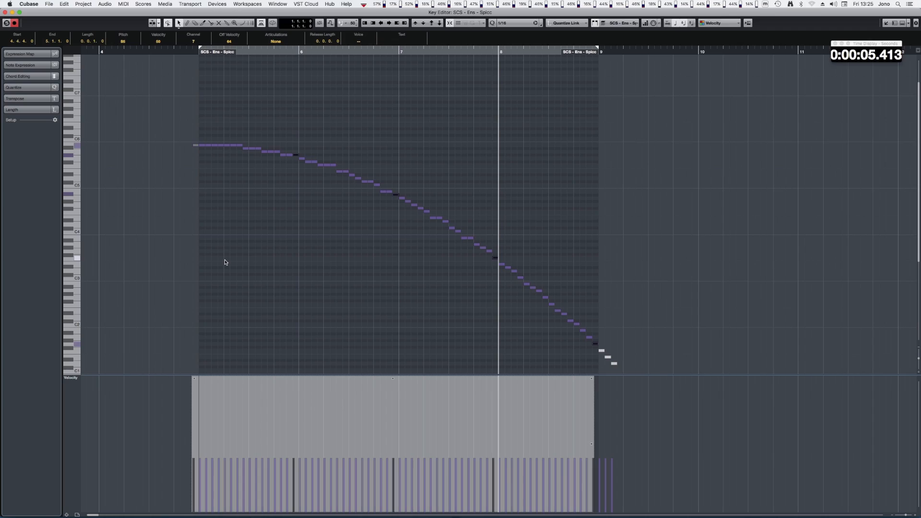
pyautogui.press('Right')
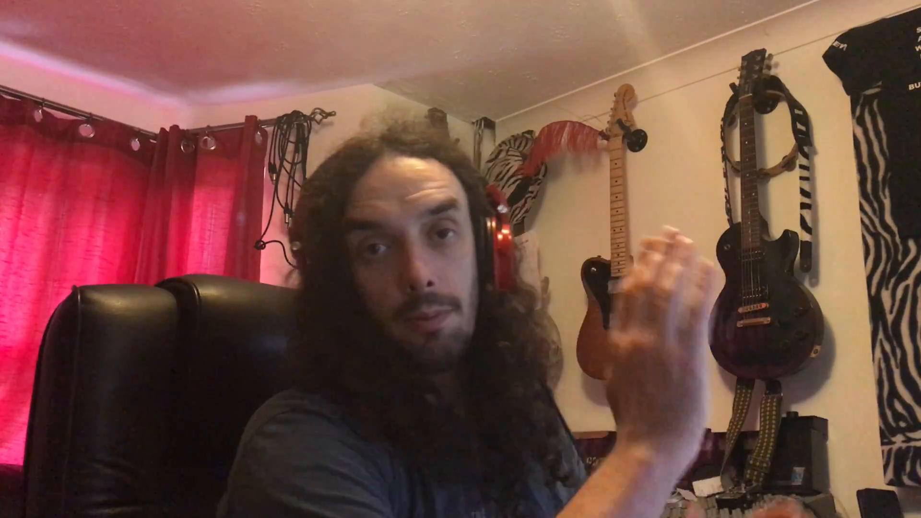
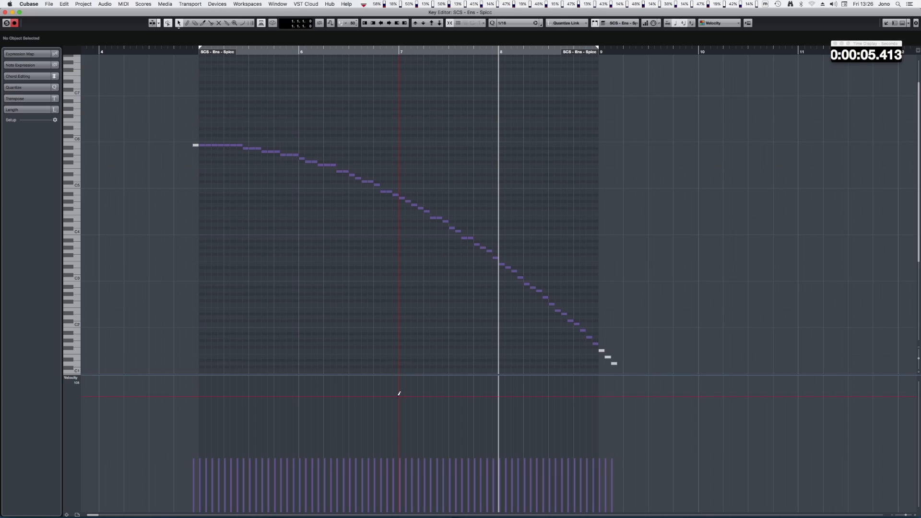
# Open the Logical Editor, shift the first Position condition's bar range into the second beat, and close the editor
pyautogui.press('super+l')
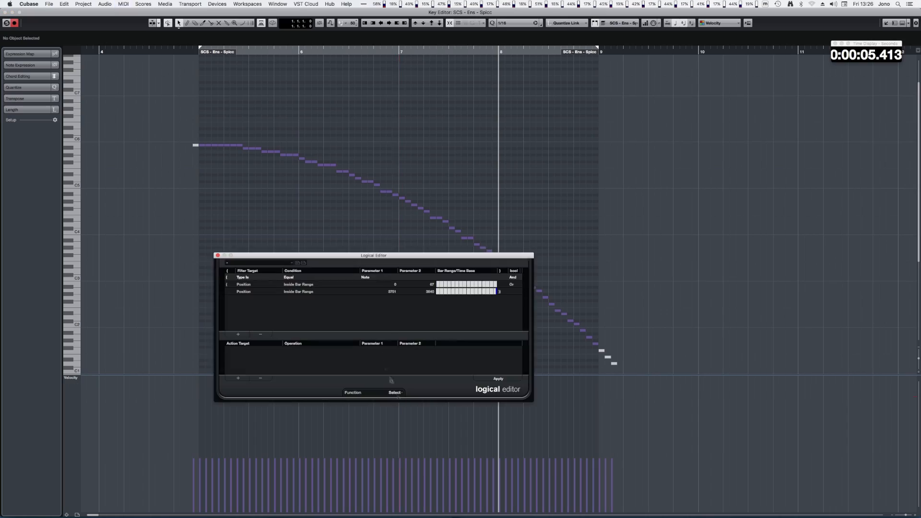
pyautogui.click(439, 285)
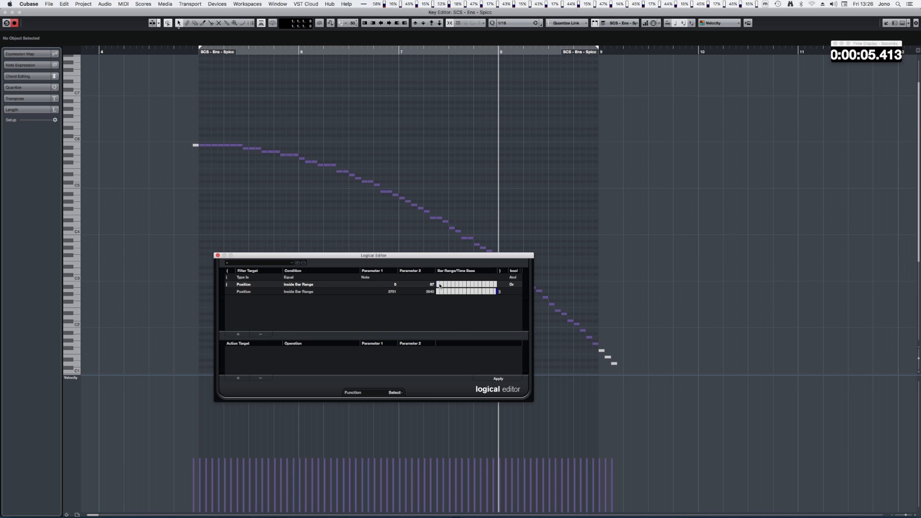
pyautogui.moveTo(439, 286); pyautogui.dragTo(440, 285)
pyautogui.moveTo(446, 287); pyautogui.dragTo(447, 286)
pyautogui.click(218, 255)
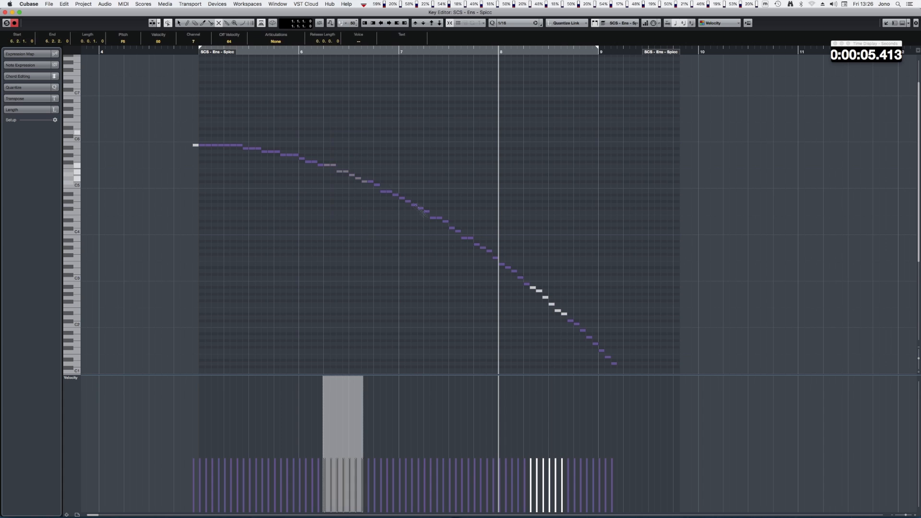
# Delete the muted notes with the DELETE MUTED NOTES remote command and undo the deletion
pyautogui.click(525, 233)
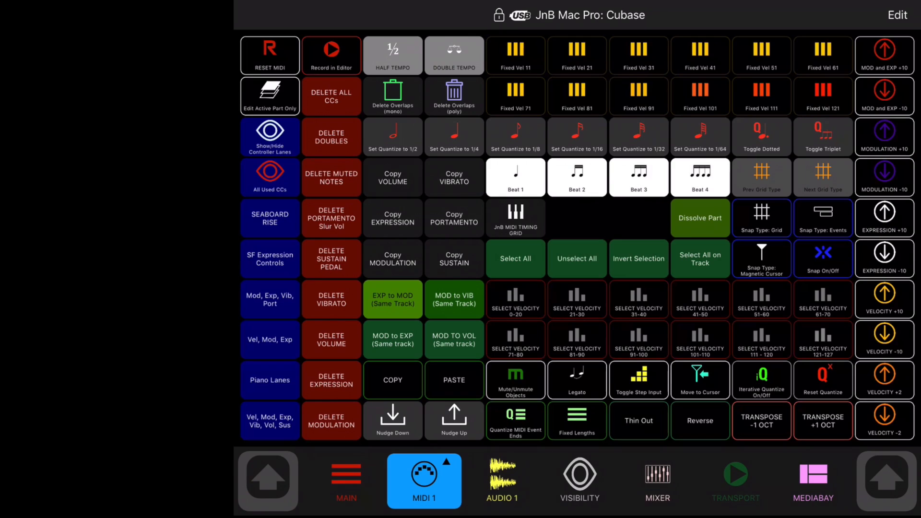
pyautogui.click(307, 187)
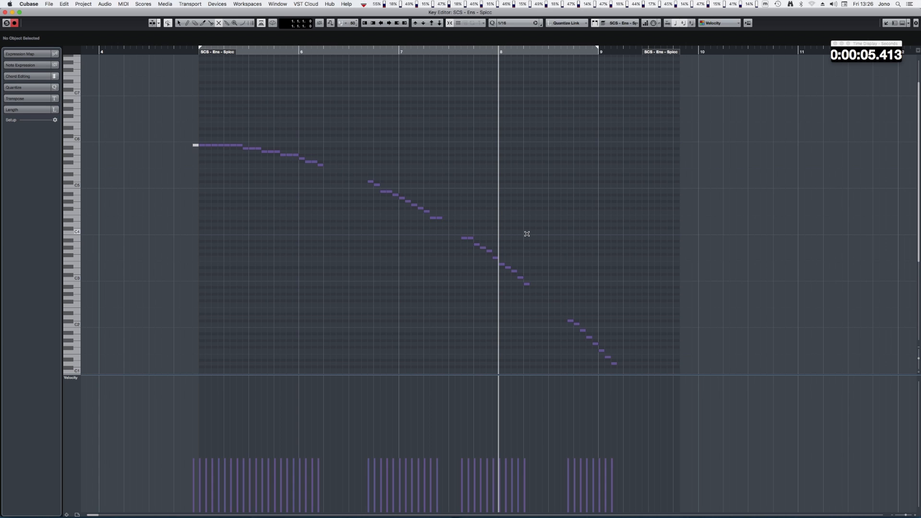
pyautogui.press('super+z')
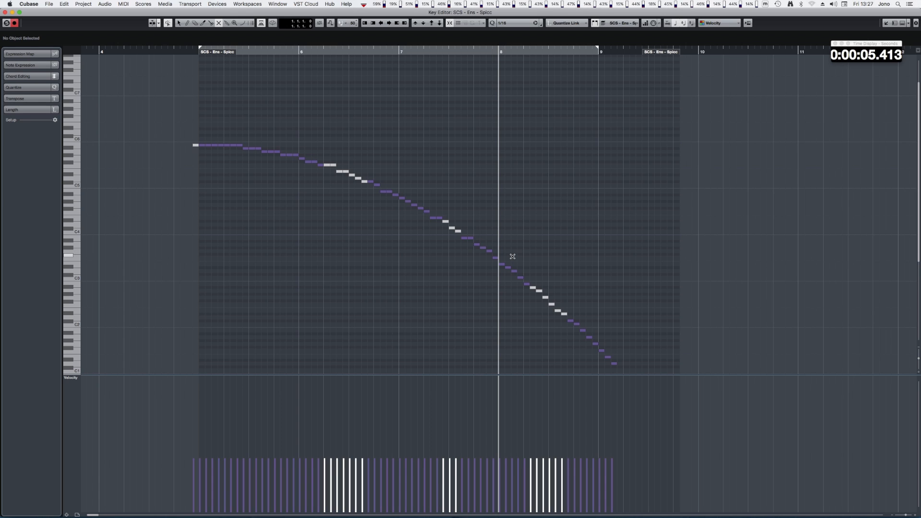
# Load the delete muted preset in the Logical Editor
pyautogui.hotkey('alt', 'l')
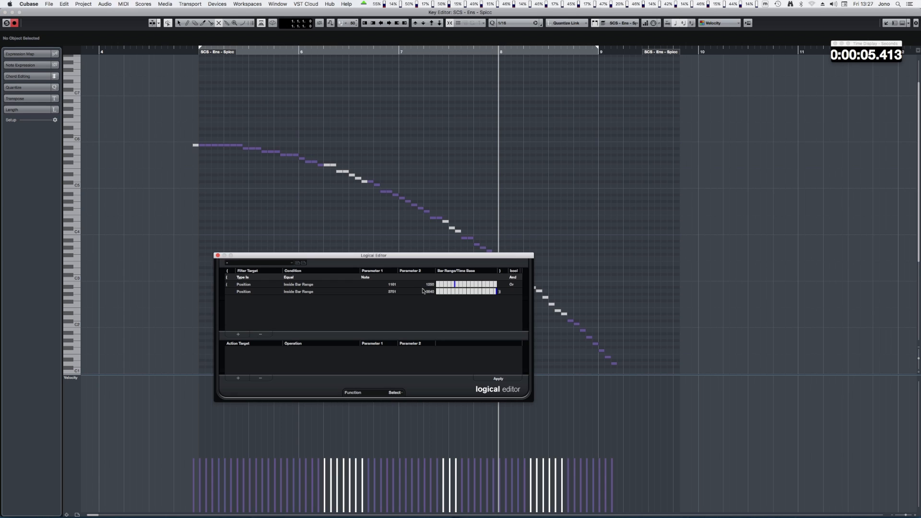
pyautogui.click(282, 263)
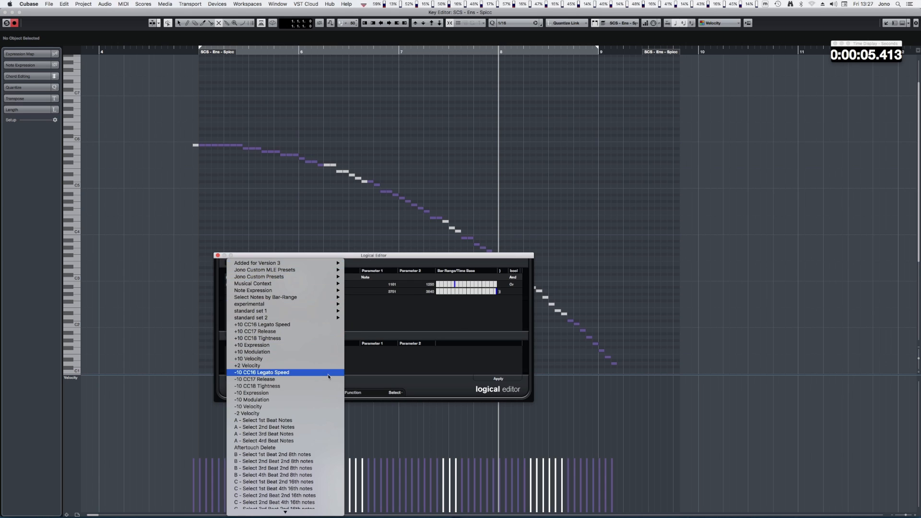
pyautogui.scroll(-10, 326, 371)
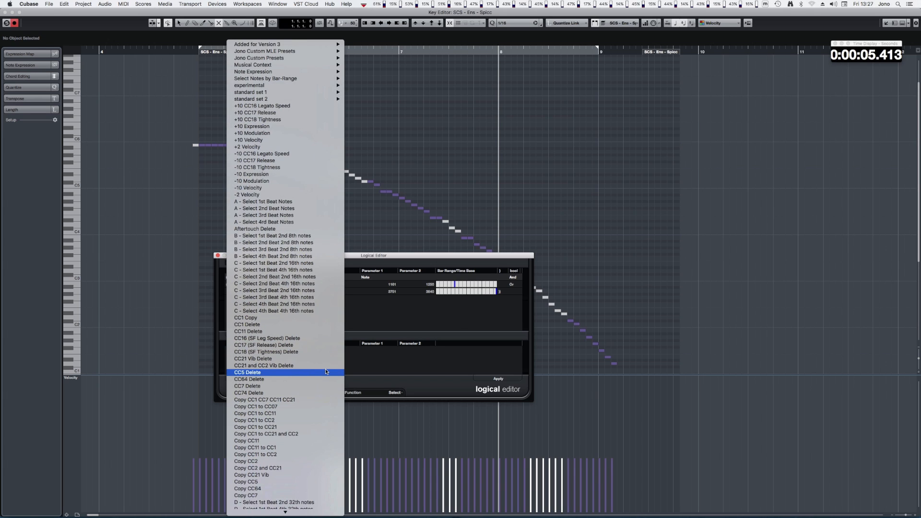
pyautogui.scroll(-8, 325, 372)
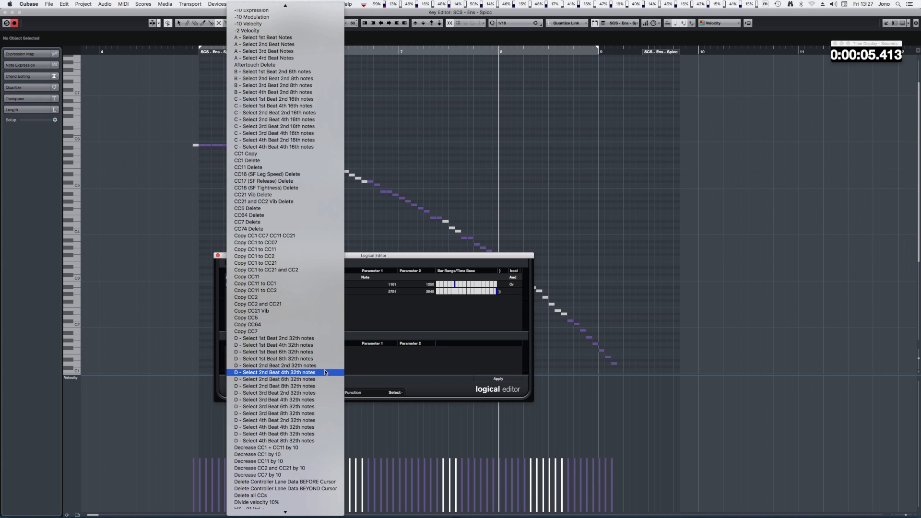
pyautogui.scroll(-4, 303, 455)
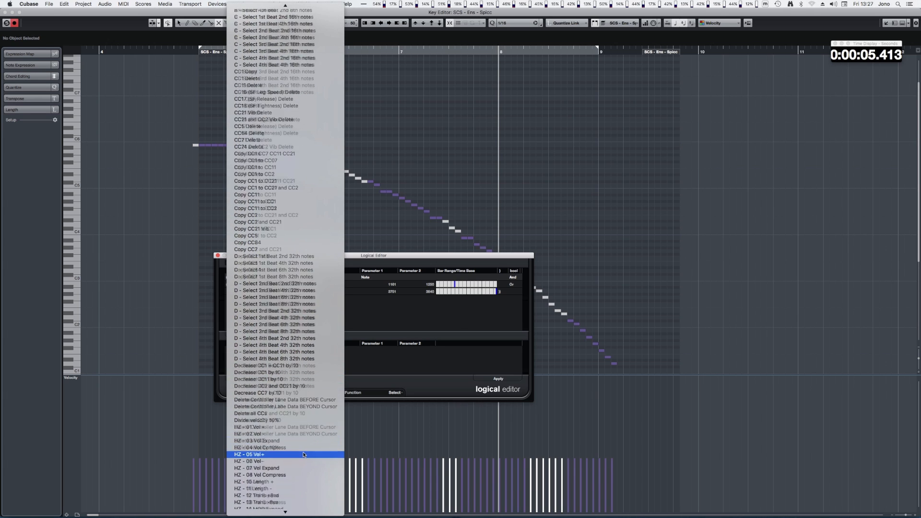
pyautogui.scroll(-9, 303, 454)
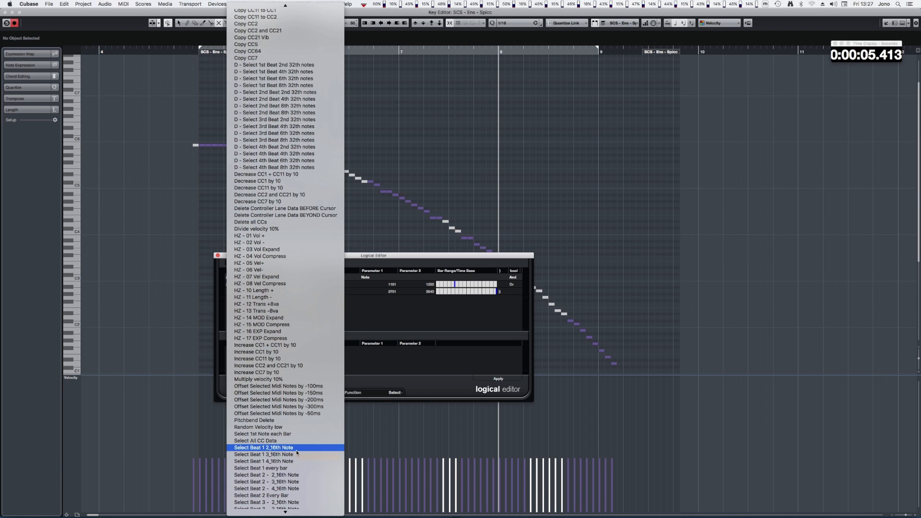
pyautogui.scroll(-4, 296, 452)
pyautogui.scroll(-7, 297, 452)
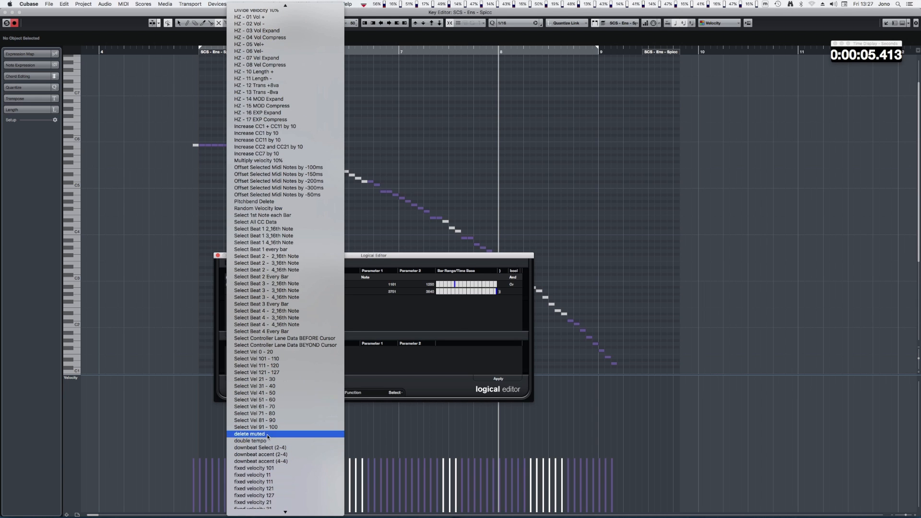
pyautogui.click(267, 434)
pyautogui.moveTo(350, 256); pyautogui.dragTo(396, 212)
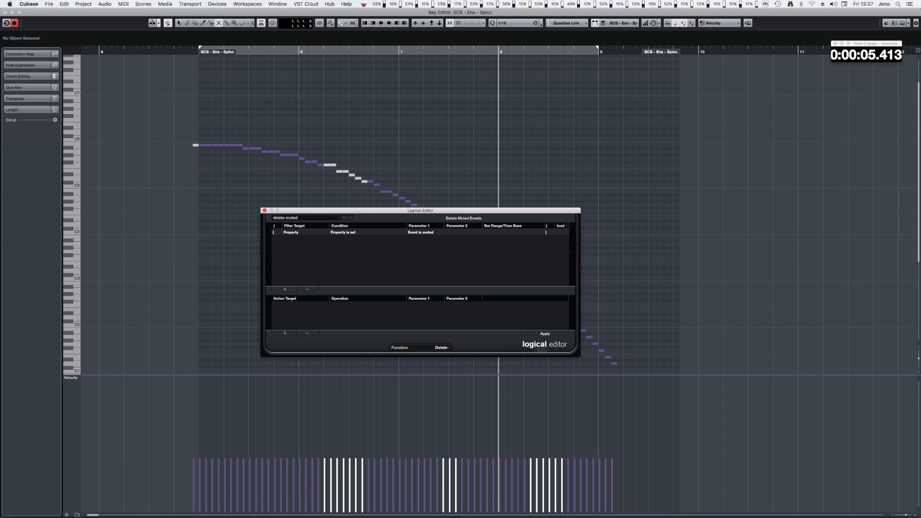
# Apply the delete muted preset to the part and undo the deletion
pyautogui.click(547, 335)
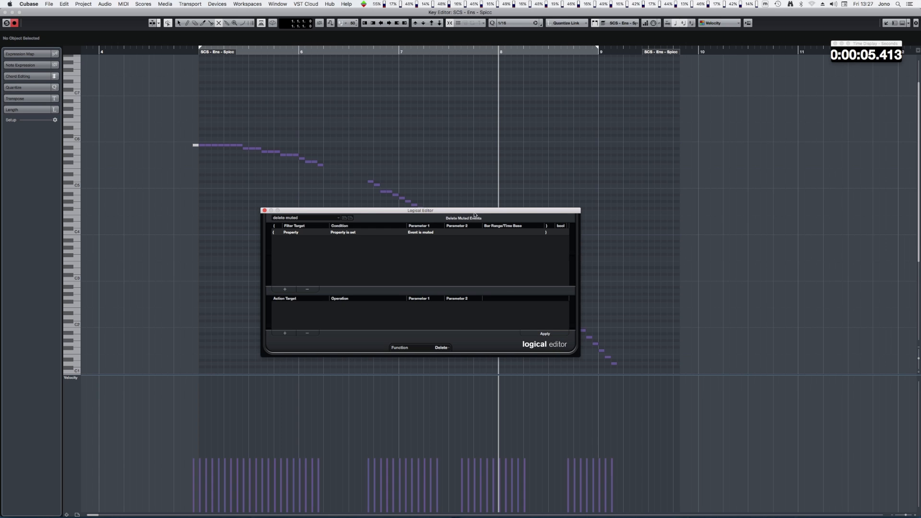
pyautogui.moveTo(476, 212); pyautogui.dragTo(379, 301)
pyautogui.press('super+z')
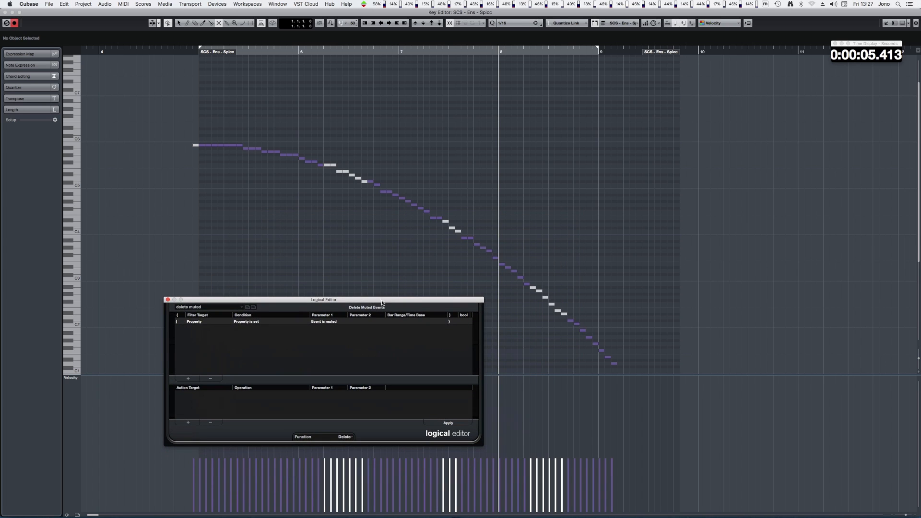
pyautogui.moveTo(318, 299); pyautogui.dragTo(362, 236)
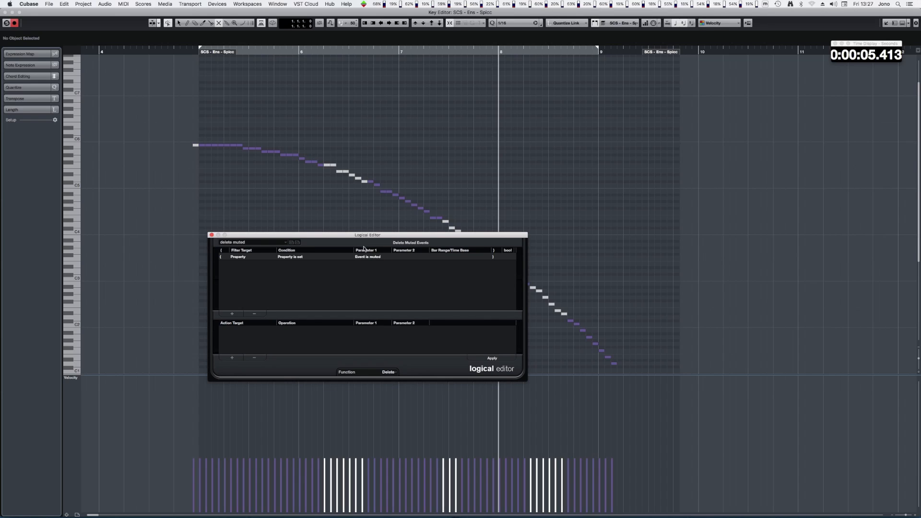
# Open Generic Remote 3 in Device Setup and set the device of the unassigned Macro 189 to Command
pyautogui.press('super+shift+d')
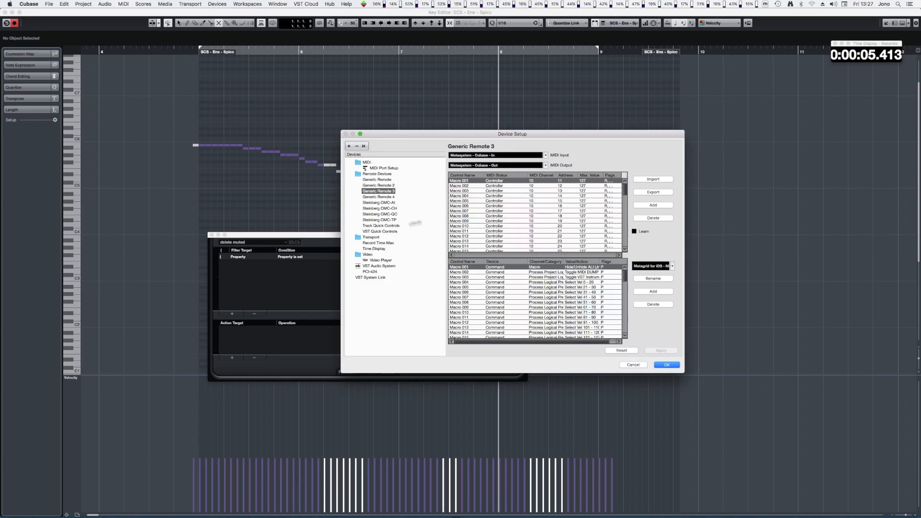
pyautogui.scroll(-5, 525, 291)
pyautogui.scroll(-15, 524, 291)
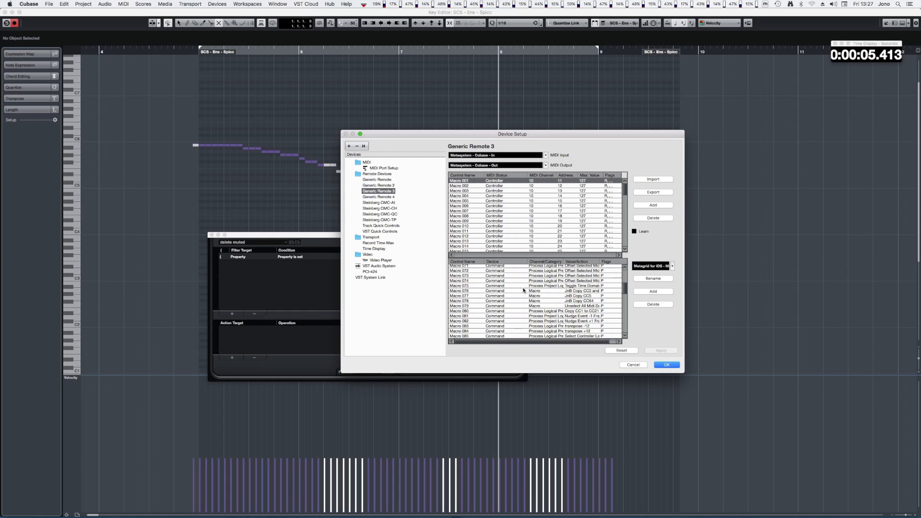
pyautogui.scroll(-20, 520, 280)
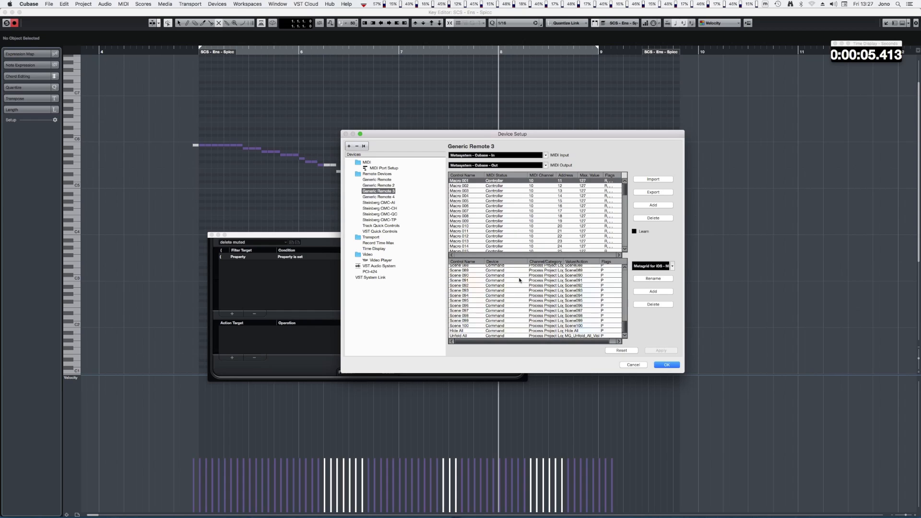
pyautogui.scroll(20, 528, 297)
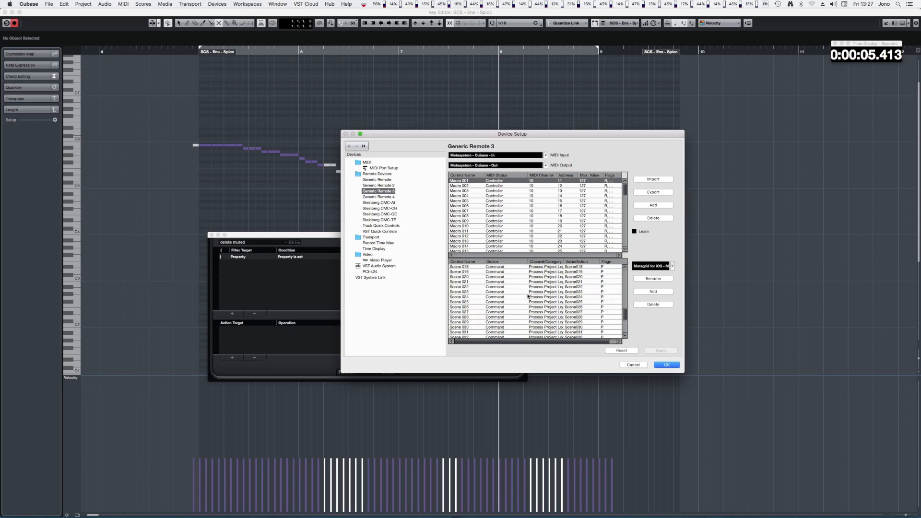
pyautogui.scroll(10, 527, 296)
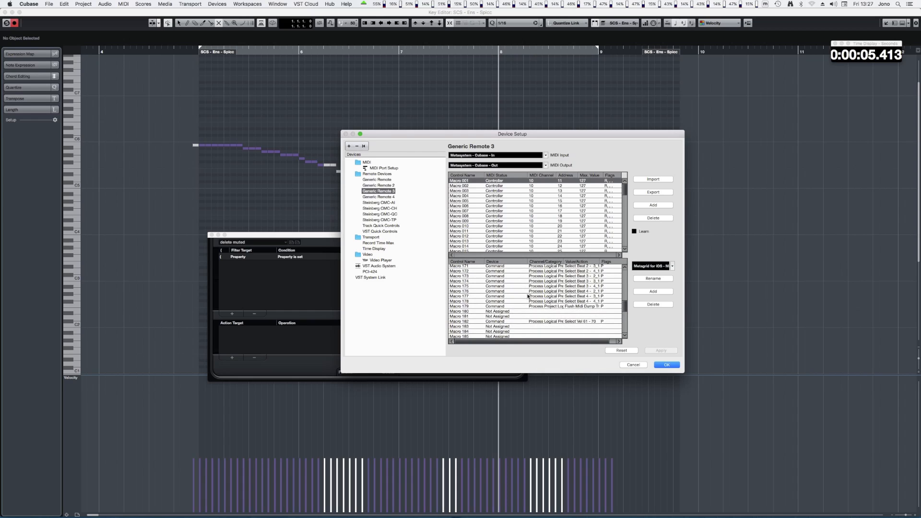
pyautogui.scroll(-4, 525, 301)
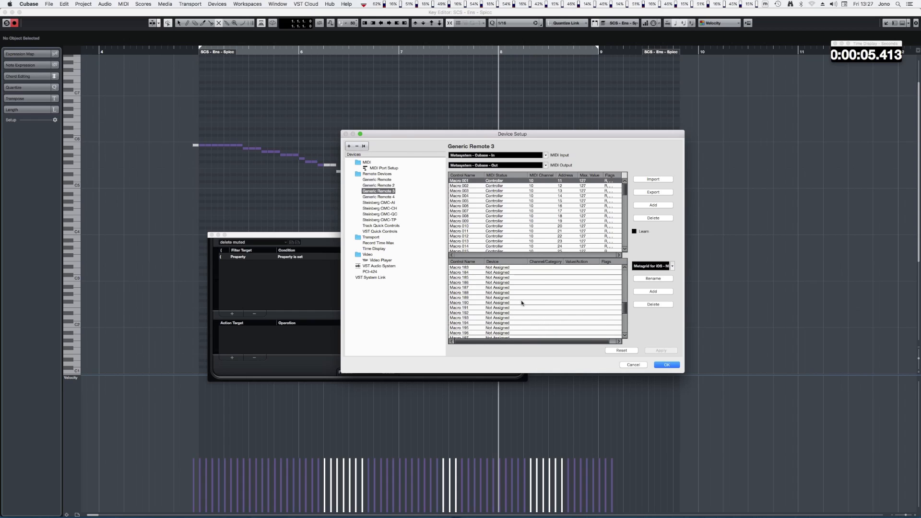
pyautogui.click(496, 298)
pyautogui.click(511, 329)
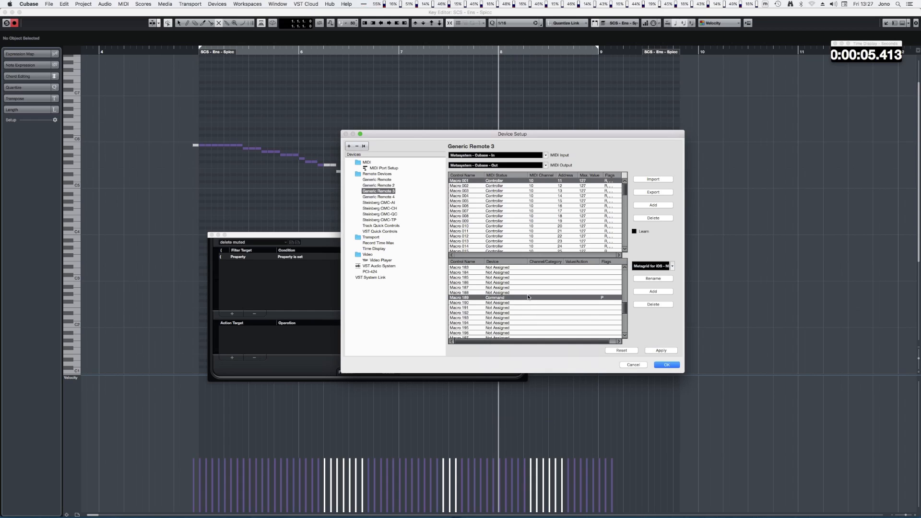
# Assign Macro 189 to the Process Logical Preset category with the delete muted action and apply it
pyautogui.click(536, 298)
pyautogui.scroll(-5, 563, 372)
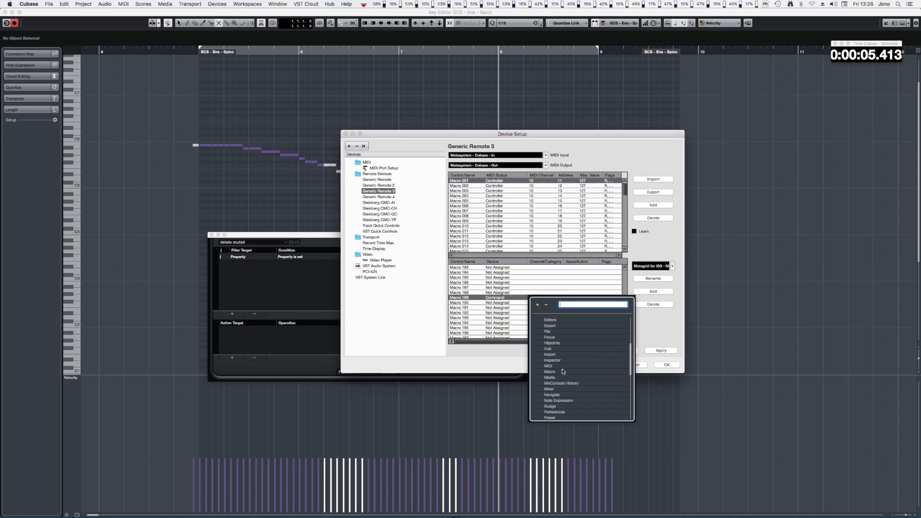
pyautogui.scroll(-4, 566, 377)
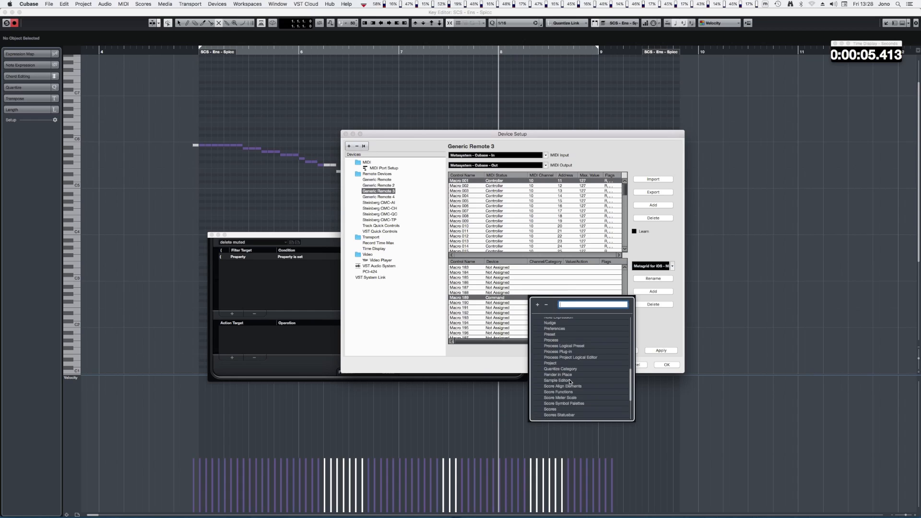
pyautogui.click(568, 346)
pyautogui.click(598, 298)
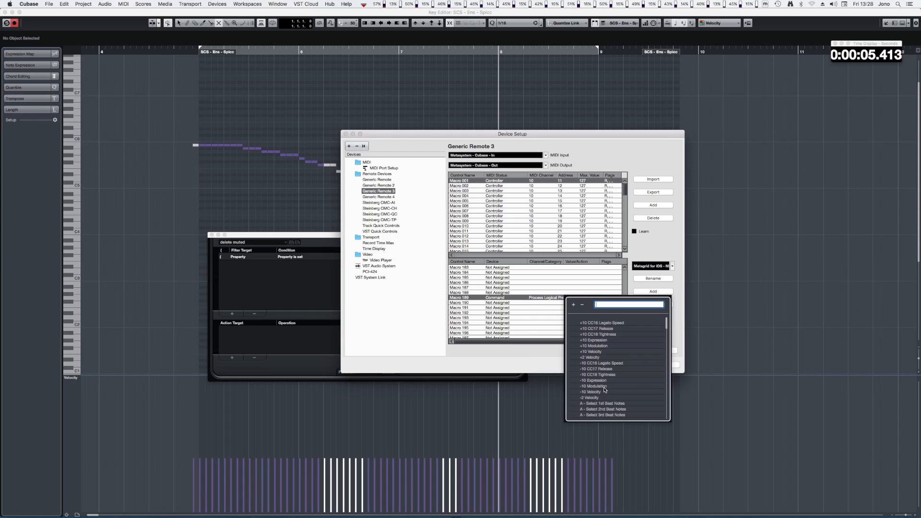
pyautogui.scroll(-3, 604, 390)
pyautogui.scroll(-10, 604, 389)
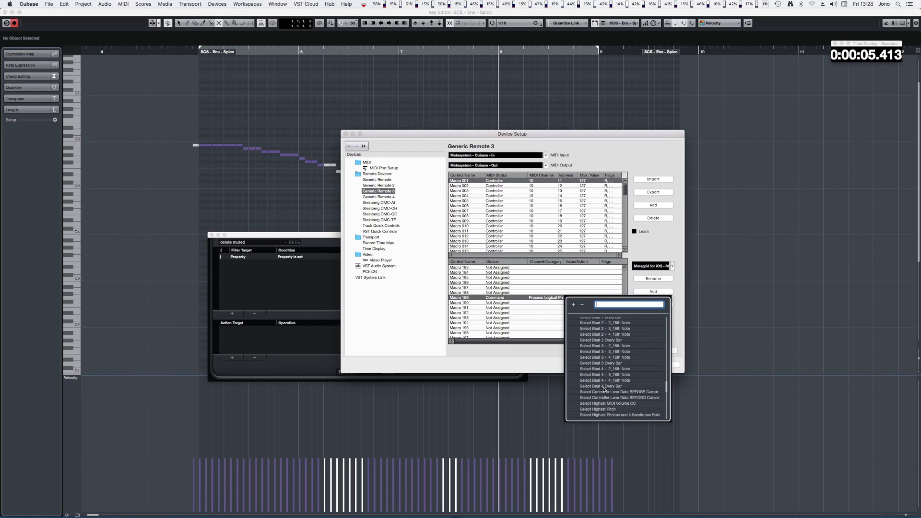
pyautogui.scroll(-3, 604, 389)
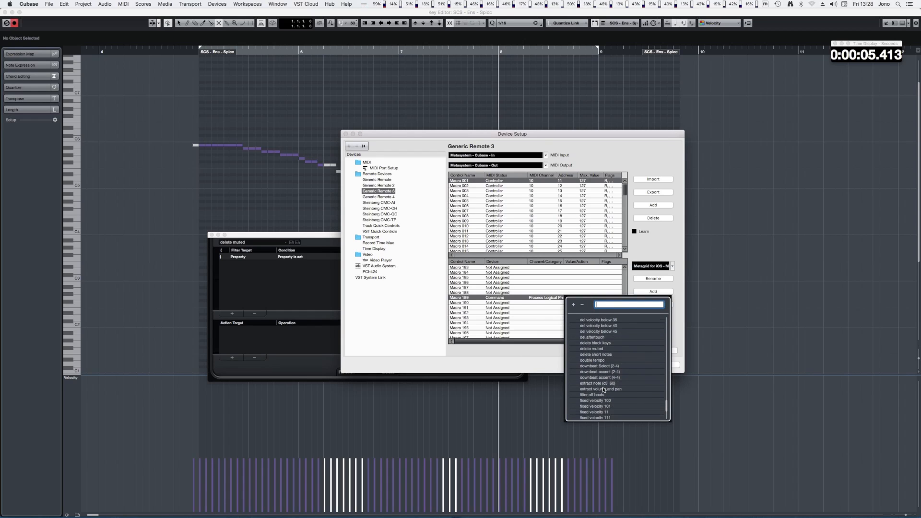
pyautogui.click(602, 350)
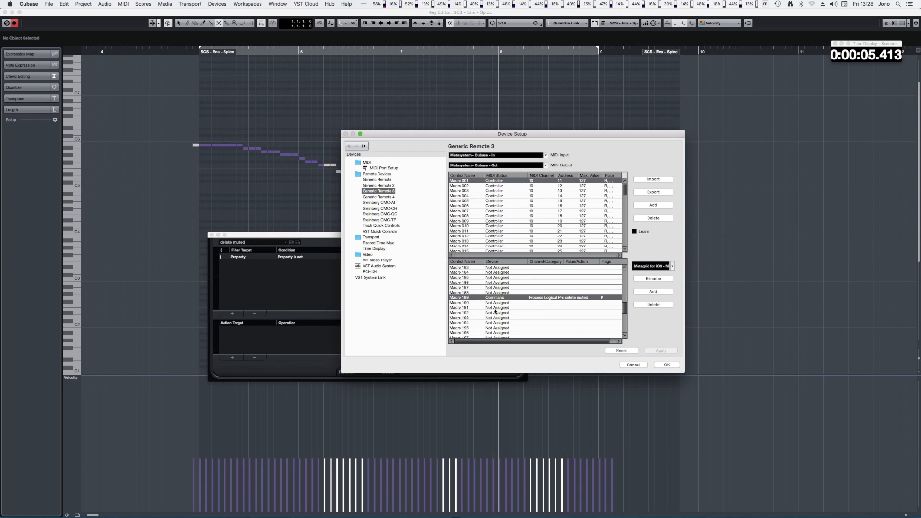
# Confirm the device setup, switch to Metagrid, and add a command action to the queue of an empty button in the Visibility view
pyautogui.click(666, 365)
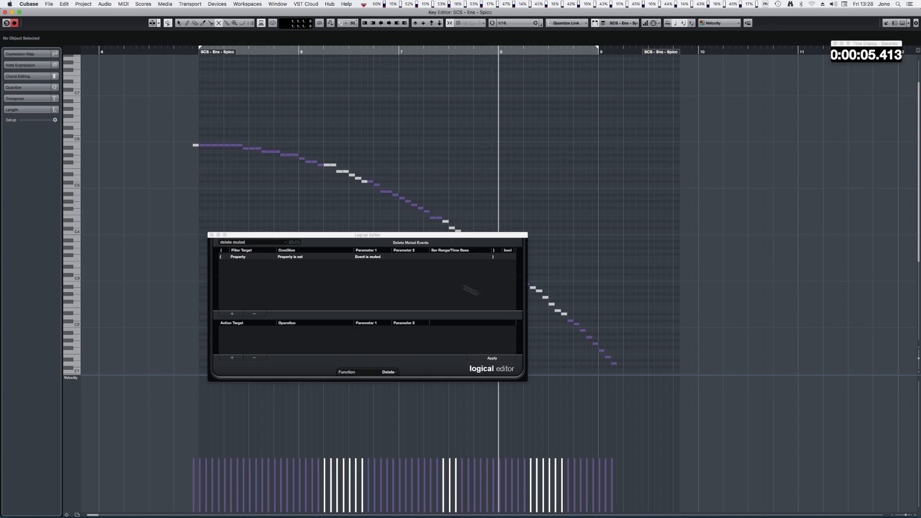
pyautogui.moveTo(335, 238); pyautogui.dragTo(559, 187)
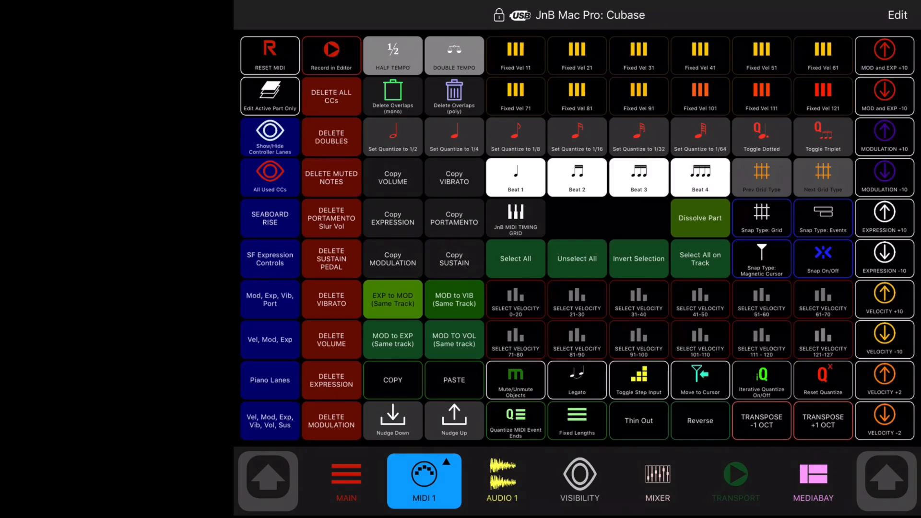
pyautogui.click(580, 481)
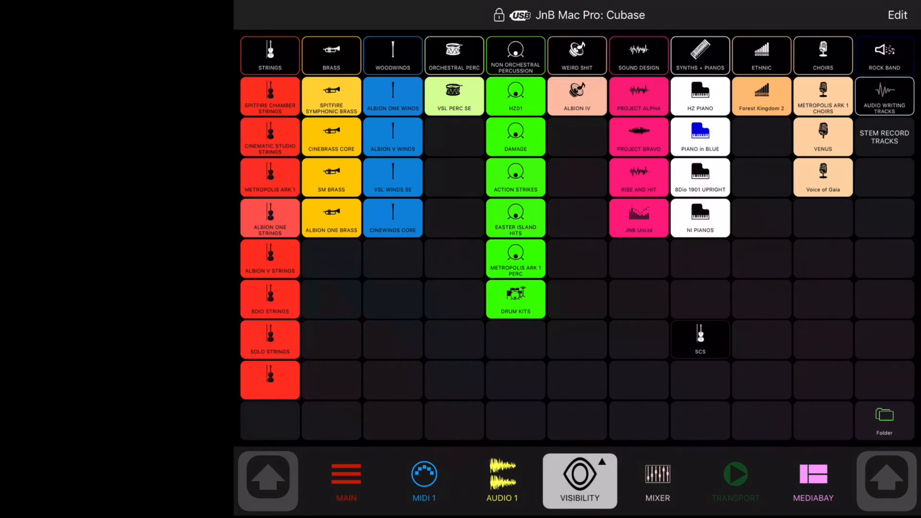
pyautogui.click(897, 15)
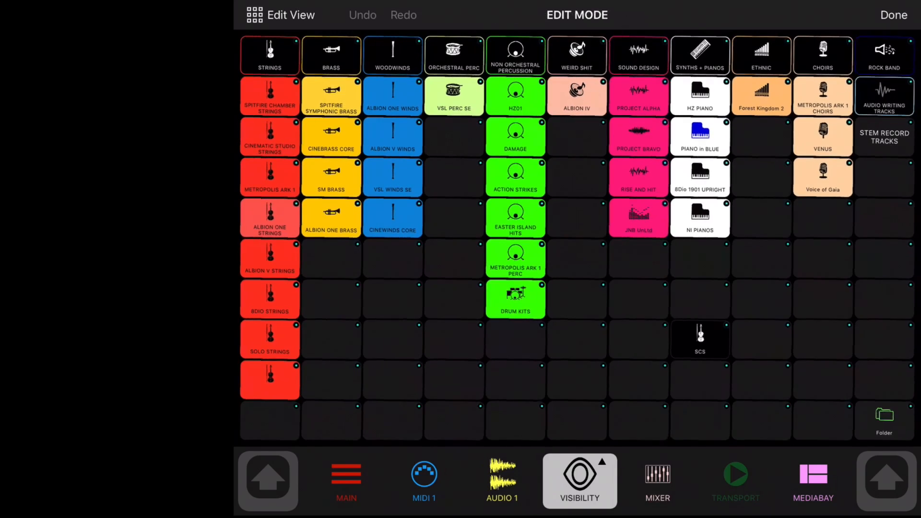
pyautogui.click(577, 258)
pyautogui.click(577, 210)
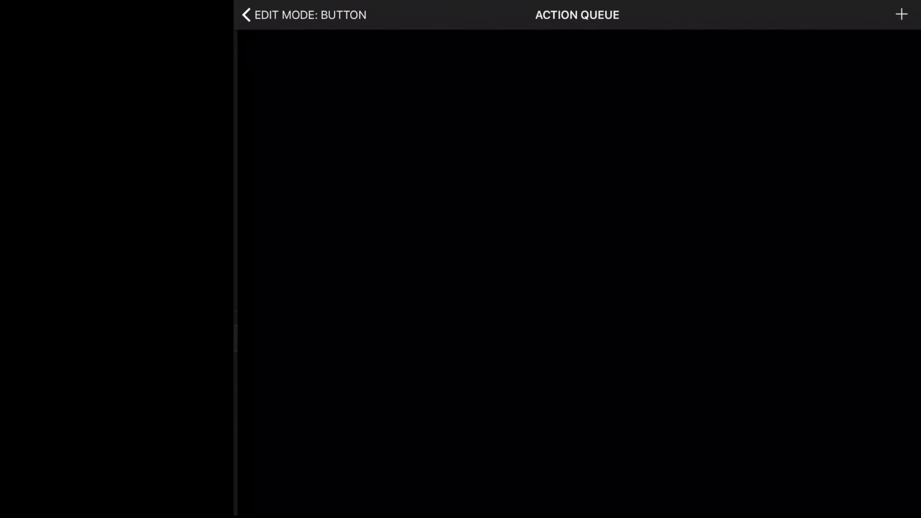
pyautogui.click(901, 15)
pyautogui.click(814, 117)
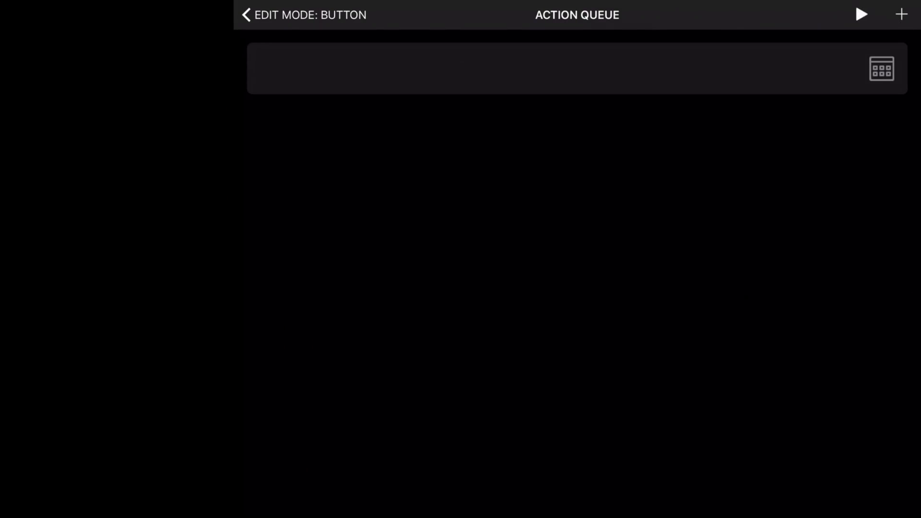
# Assign Macro 189 from the Metagrid: Macros category to the new action
pyautogui.click(535, 69)
pyautogui.scroll(-8, 341, 287)
pyautogui.scroll(-8, 341, 287)
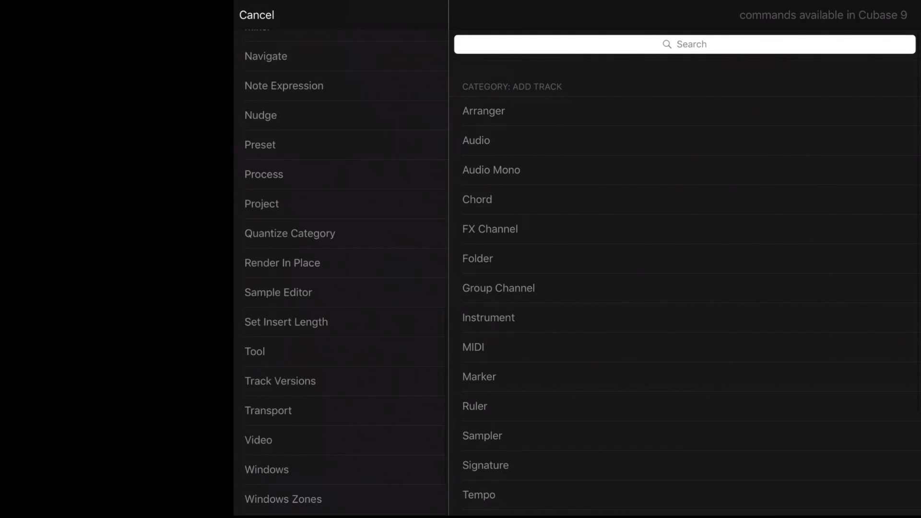
pyautogui.scroll(5, 341, 288)
pyautogui.click(287, 204)
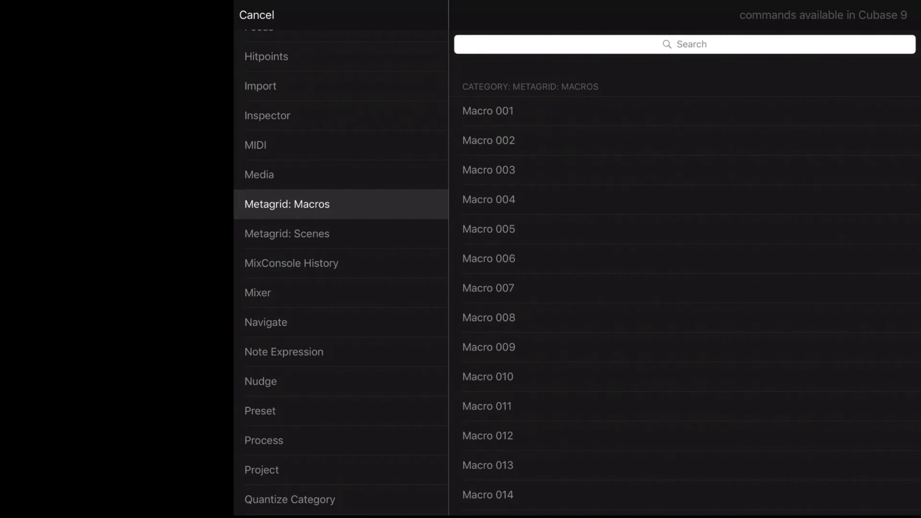
pyautogui.scroll(-20, 685, 268)
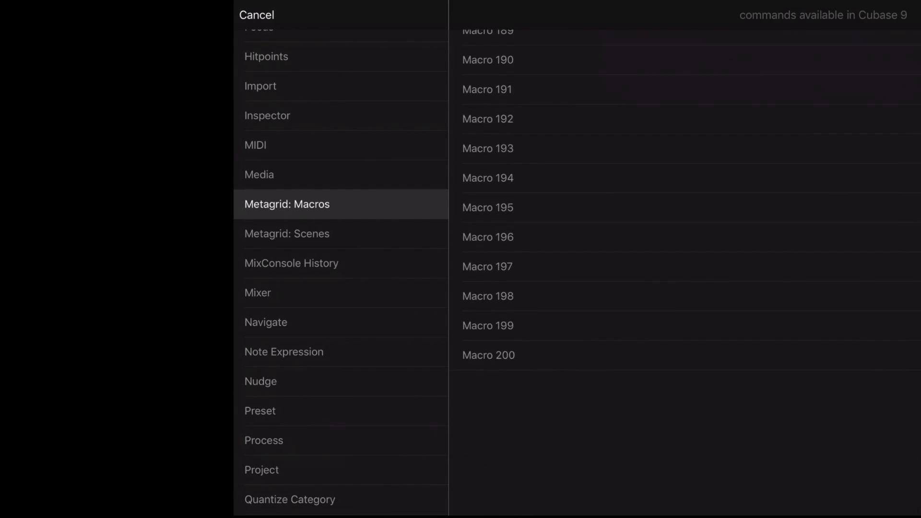
pyautogui.scroll(7, 684, 269)
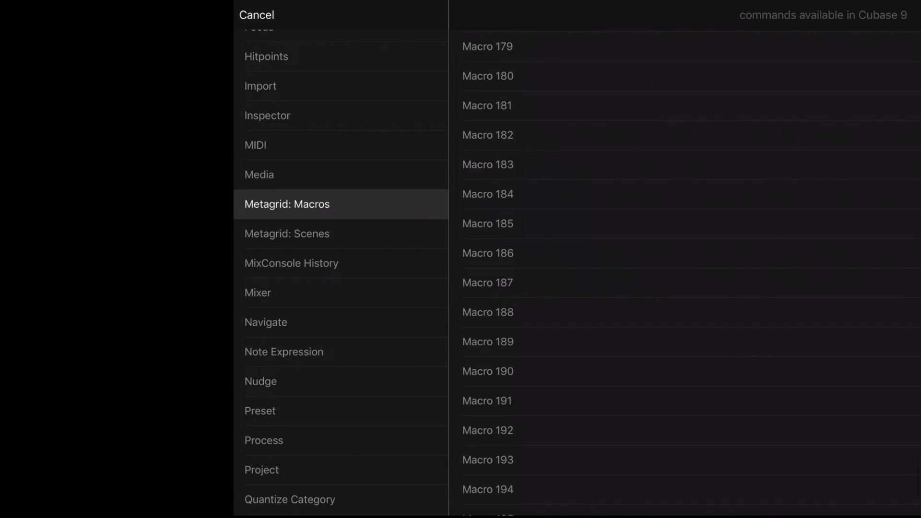
pyautogui.click(488, 342)
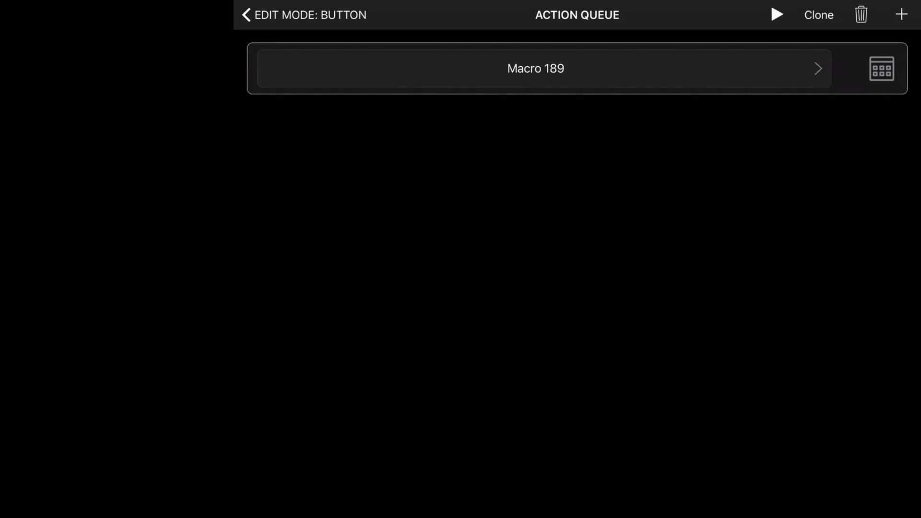
# Name the new button "Del mutes" and leave Metagrid's edit mode
pyautogui.click(304, 15)
pyautogui.click(623, 338)
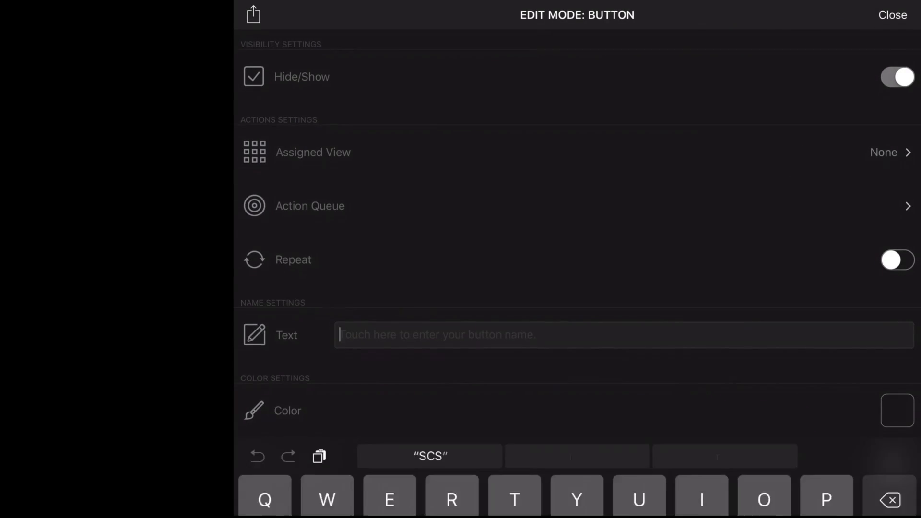
pyautogui.write('Del mutes')
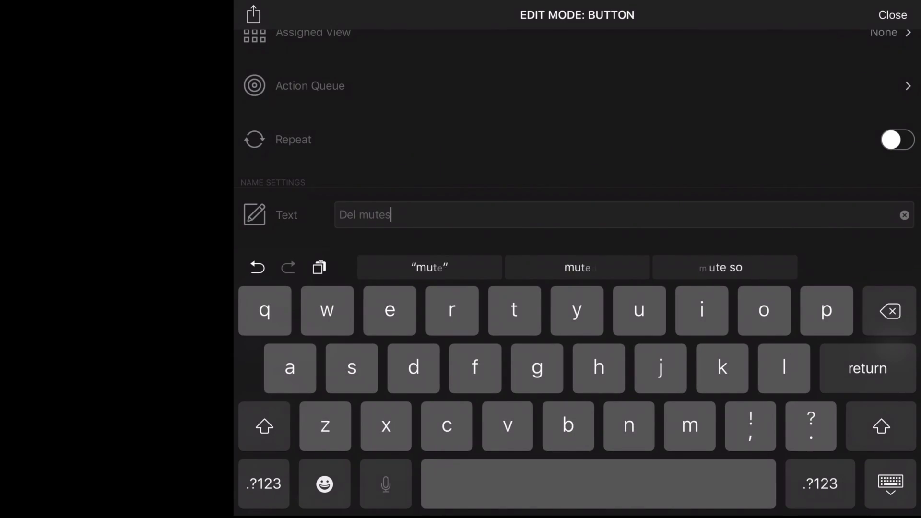
pyautogui.press('Return')
pyautogui.click(892, 15)
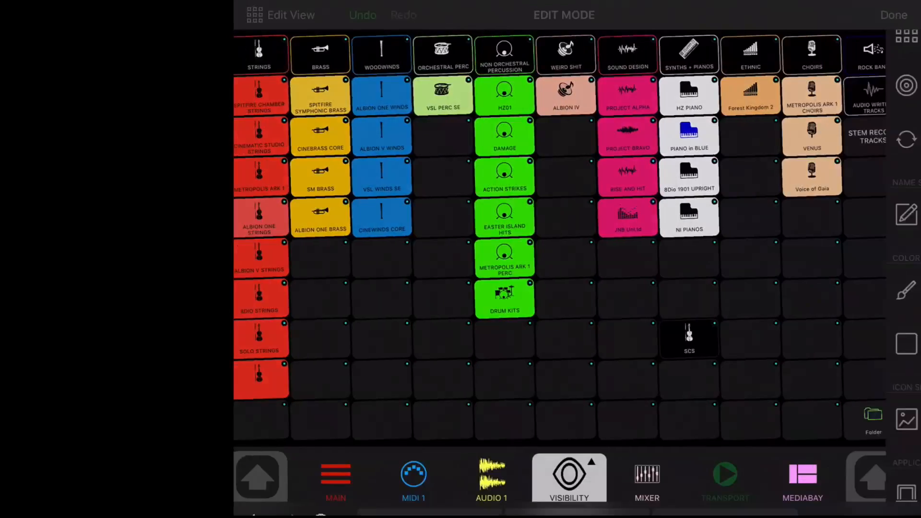
pyautogui.click(290, 15)
pyautogui.click(268, 15)
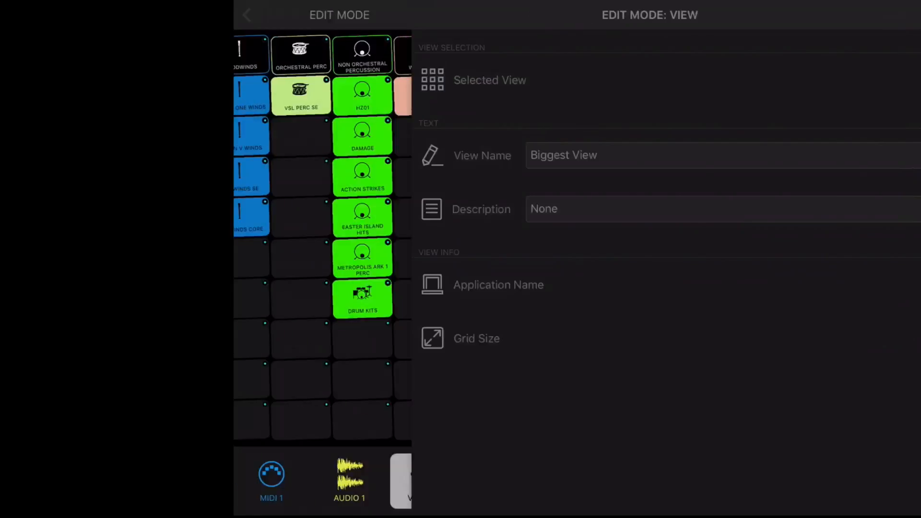
pyautogui.click(894, 15)
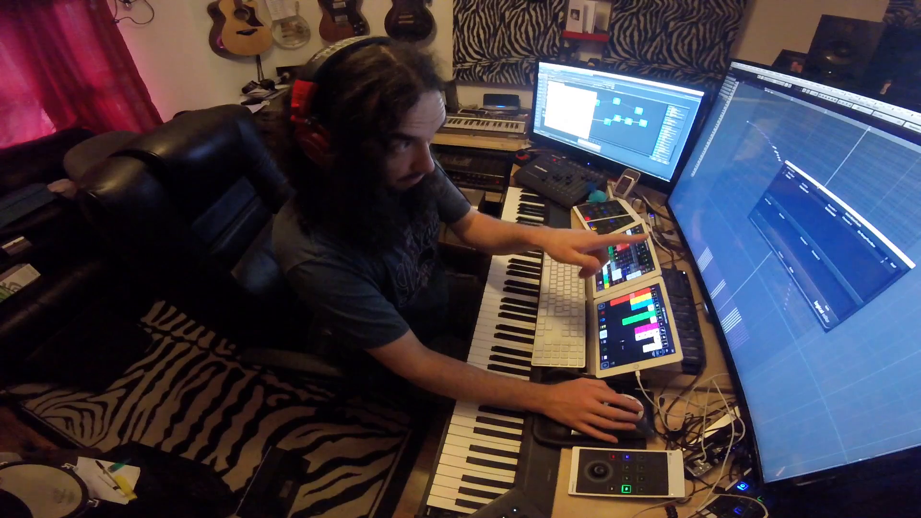
# Reopen the Logical Editor in Cubase, load the Musical Context preset Transpose Lowest Pitches 1 Octave Up to inspect it, and close the editor
pyautogui.moveTo(824, 191); pyautogui.dragTo(819, 225)
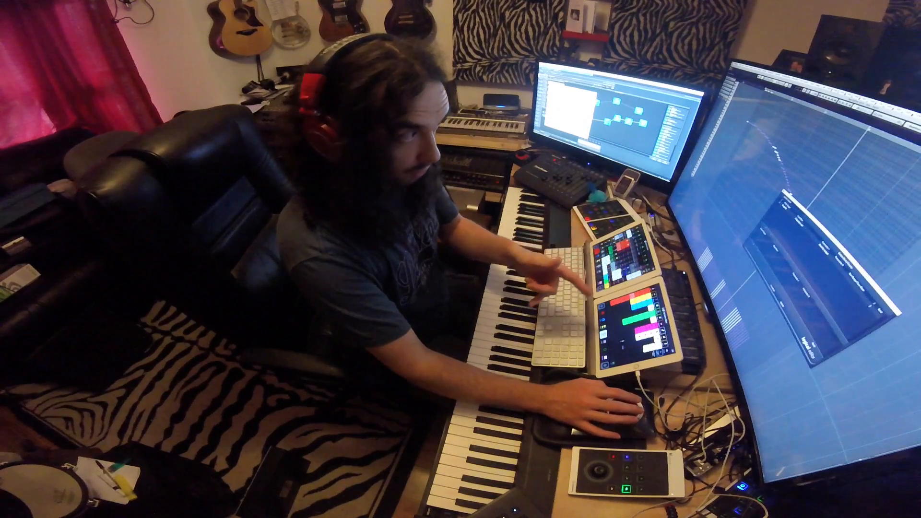
pyautogui.click(786, 192)
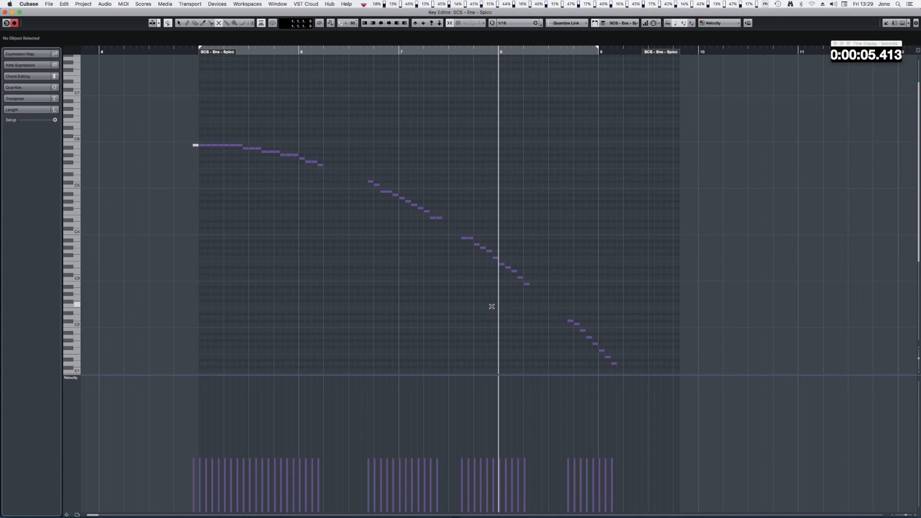
pyautogui.hotkey('ctrl', 'l')
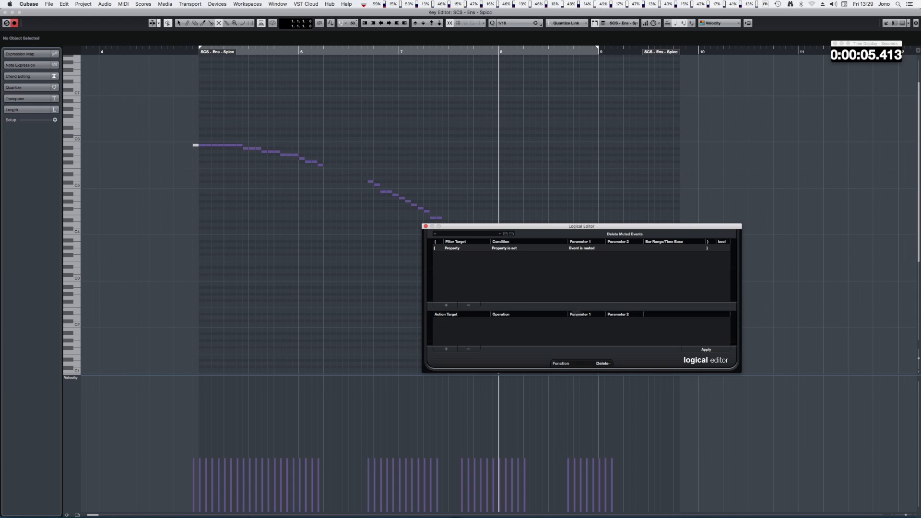
pyautogui.moveTo(582, 226); pyautogui.dragTo(495, 182)
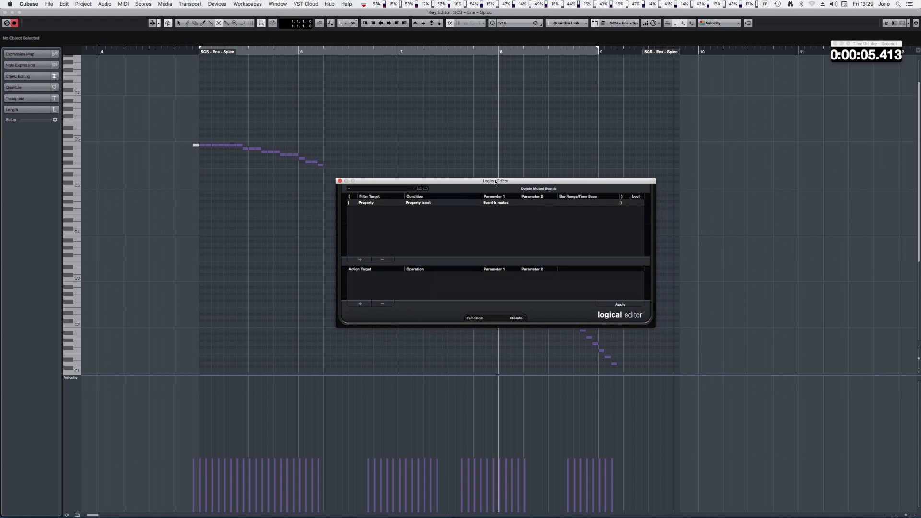
pyautogui.click(405, 188)
pyautogui.moveTo(396, 203)
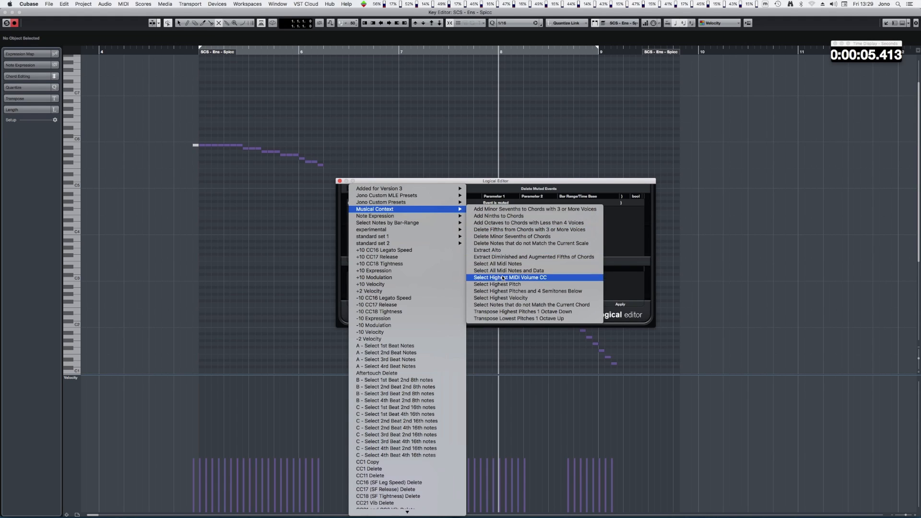
pyautogui.click(555, 318)
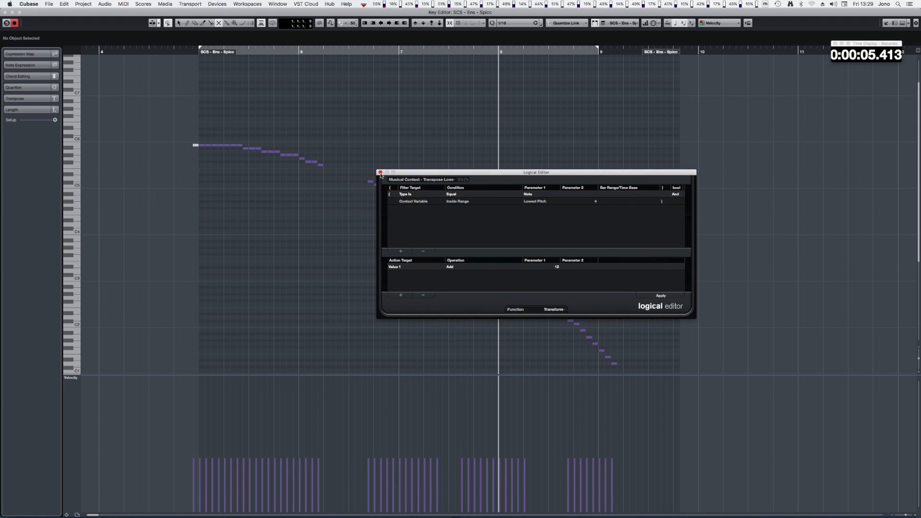
pyautogui.click(380, 172)
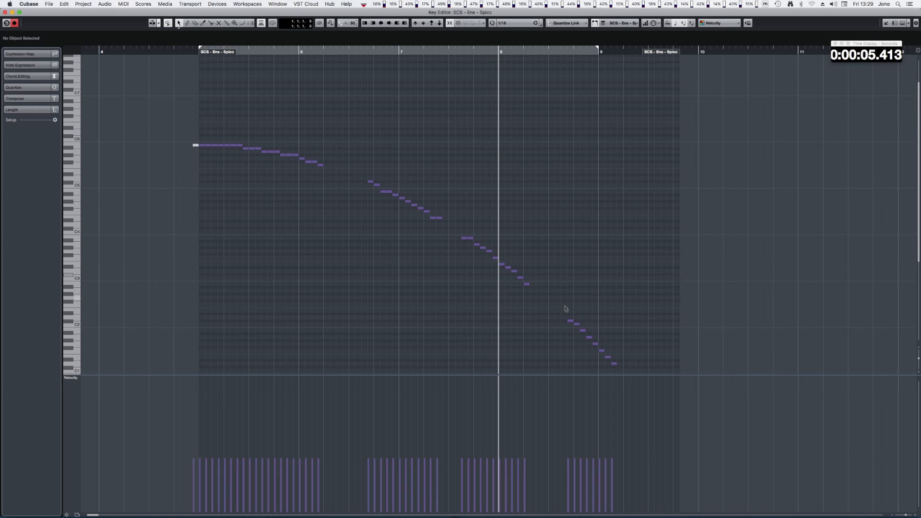
# Delete all notes of the SCS - Ens - Spicc part and remove the emptied part from the project
pyautogui.press('super+a')
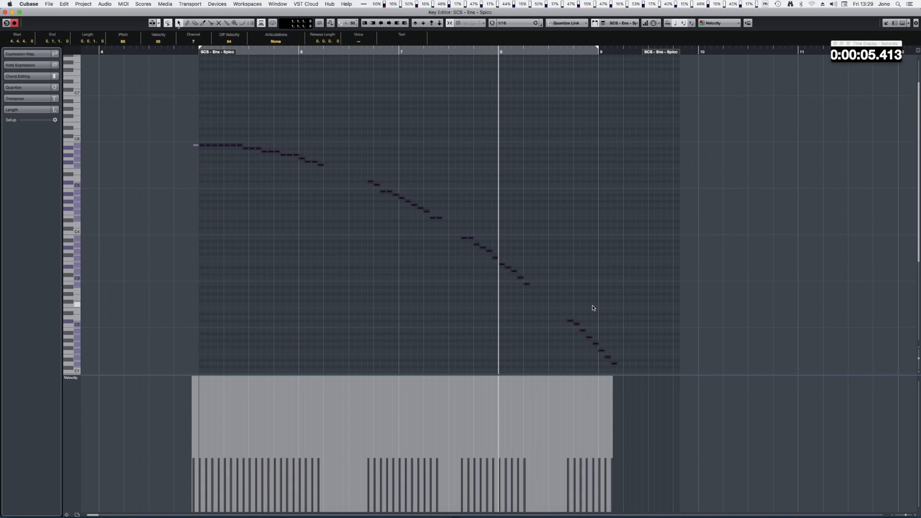
pyautogui.press('BackSpace')
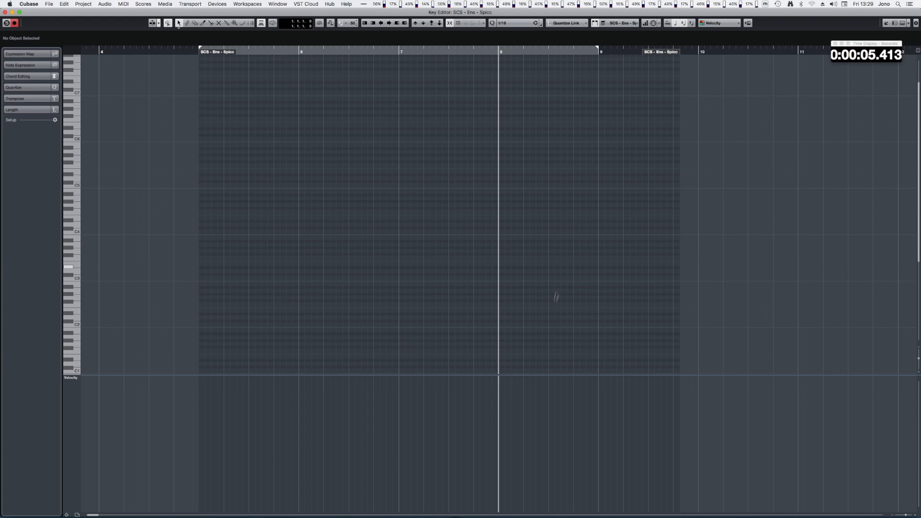
pyautogui.press('Escape')
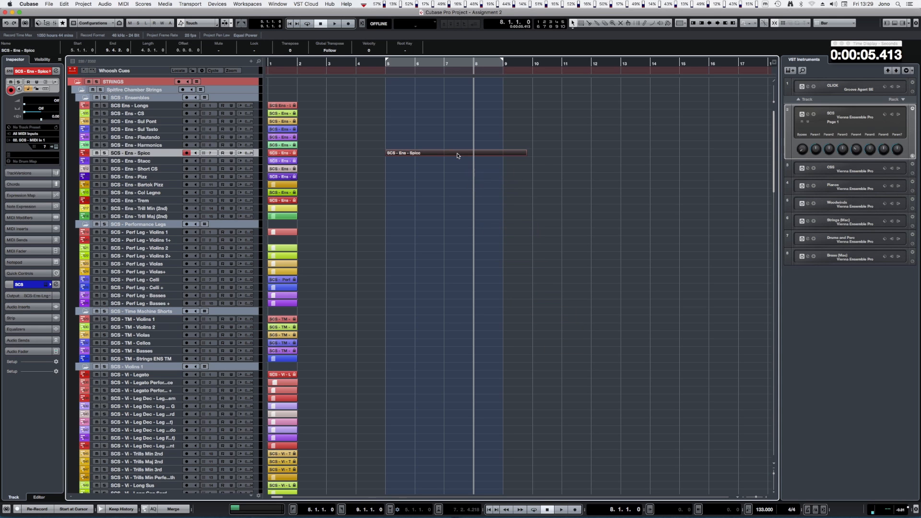
pyautogui.press('BackSpace')
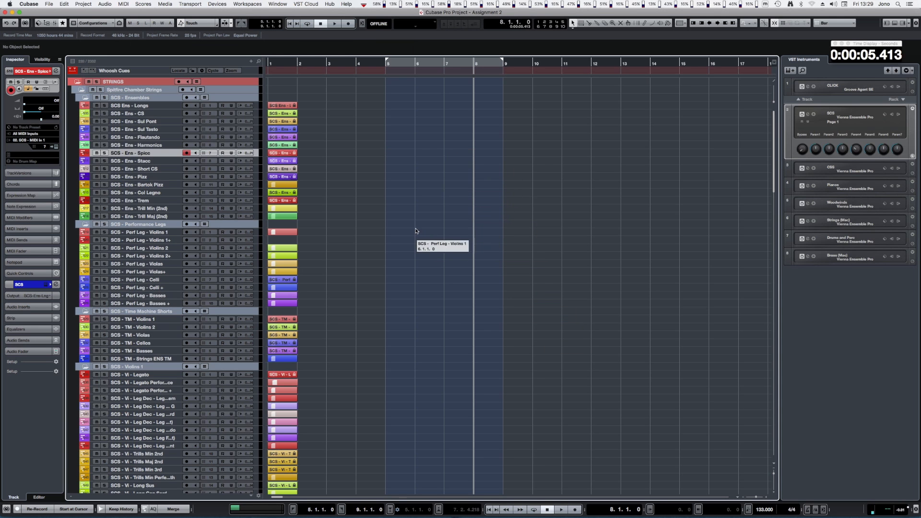
# Record a legato line with controller data from bar 5 on the SCS - Vi - Legato track and open the part in the Key Editor
pyautogui.click(170, 234)
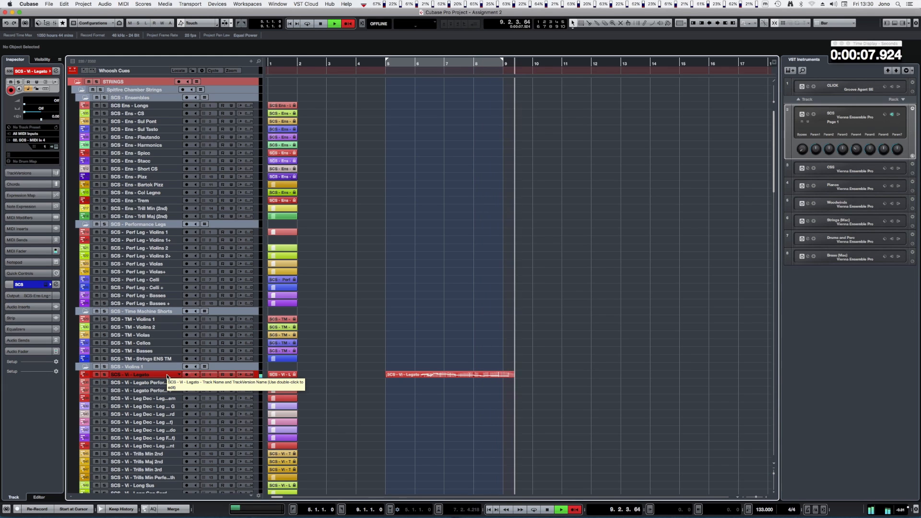
pyautogui.press('space')
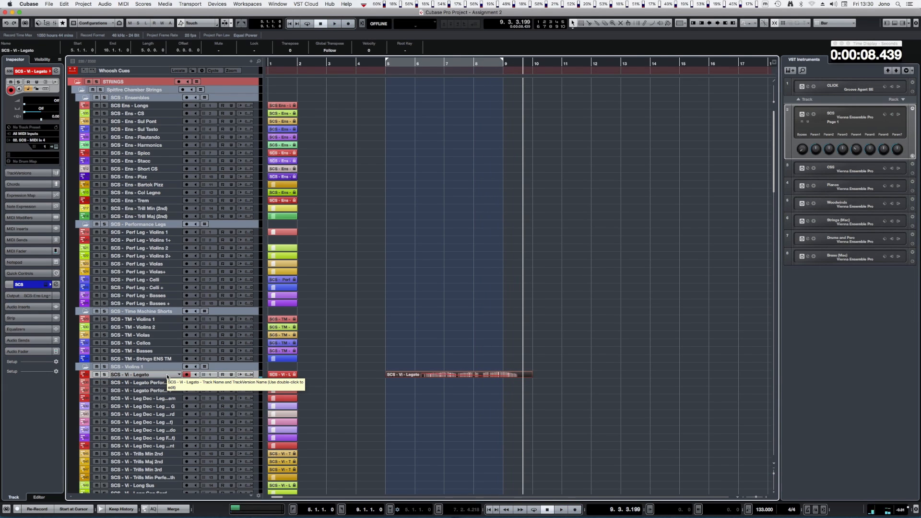
pyautogui.press('Return')
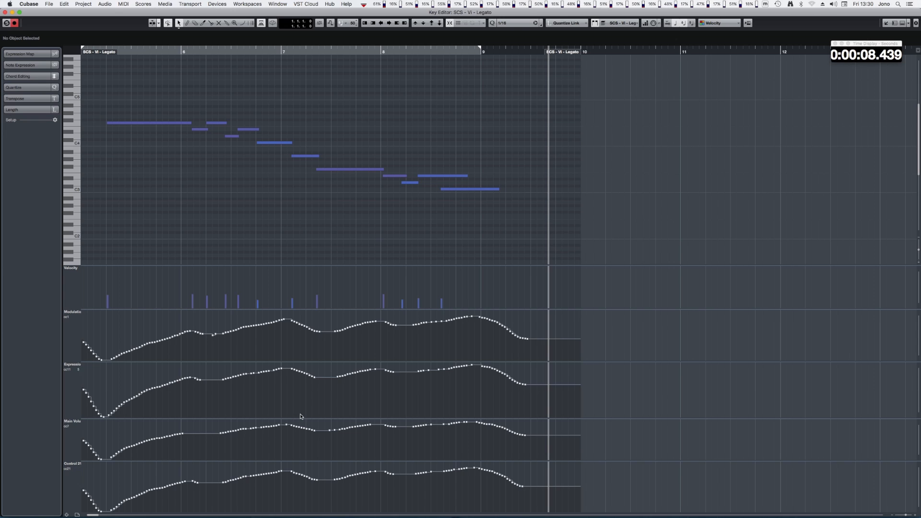
pyautogui.press('g')
pyautogui.press('g')
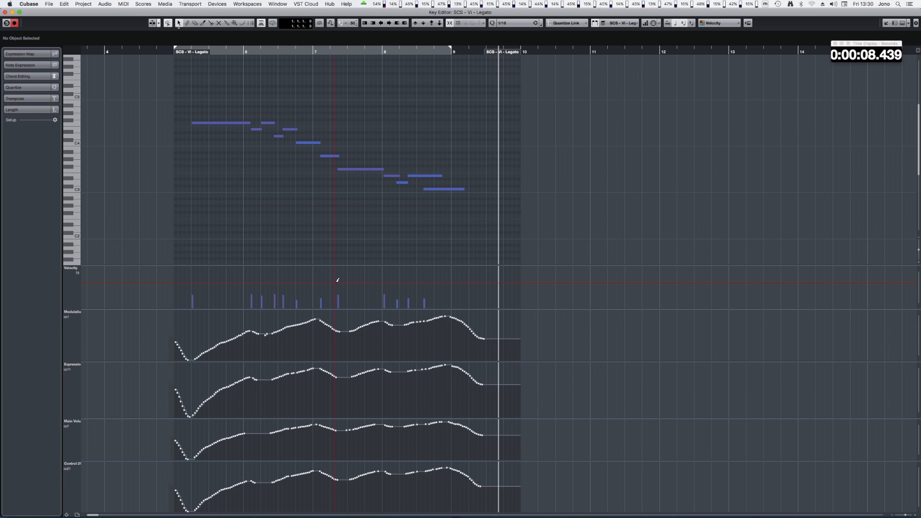
# Delete the Modulation, Expression, Main Volume and Control 21 data of the legato part
pyautogui.press('Delete')
pyautogui.press('Delete')
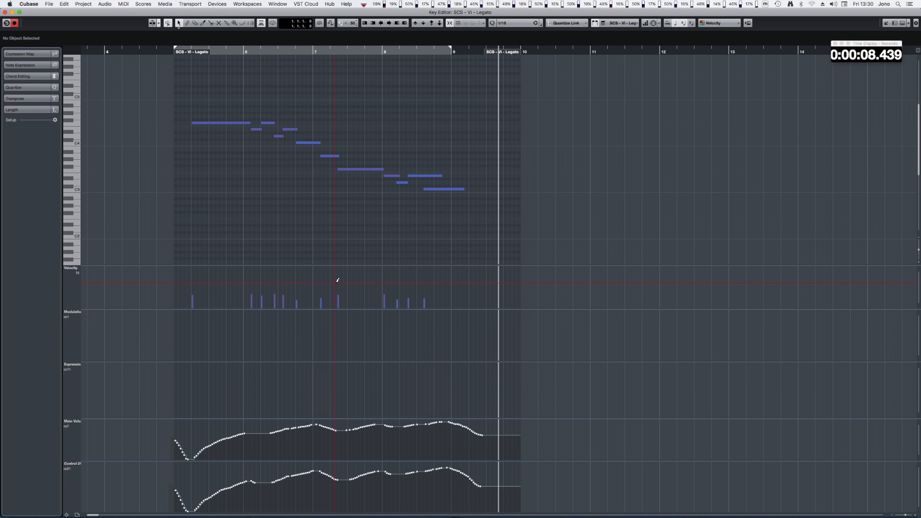
pyautogui.press('Delete')
pyautogui.press('Delete')
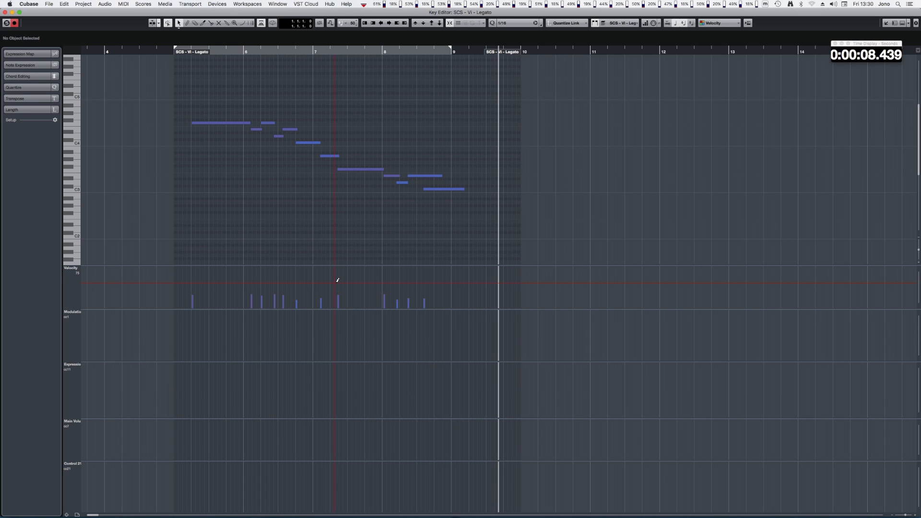
# Undo the four controller data deletions in the legato part
pyautogui.press('super+z')
pyautogui.press('super+z')
pyautogui.press('super+z')
pyautogui.press('super+z')
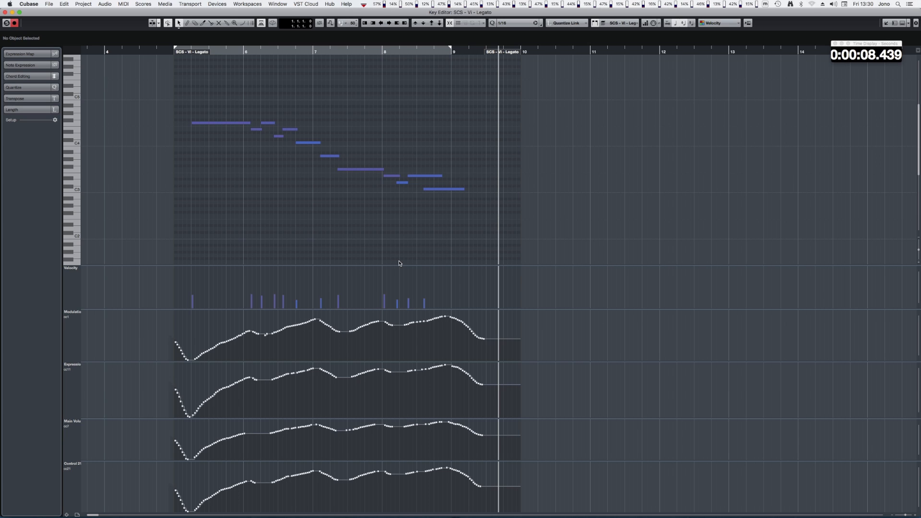
# Load the CC1 Delete preset in the Logical Editor, try it on the legato part and undo the deletion
pyautogui.press('super+l')
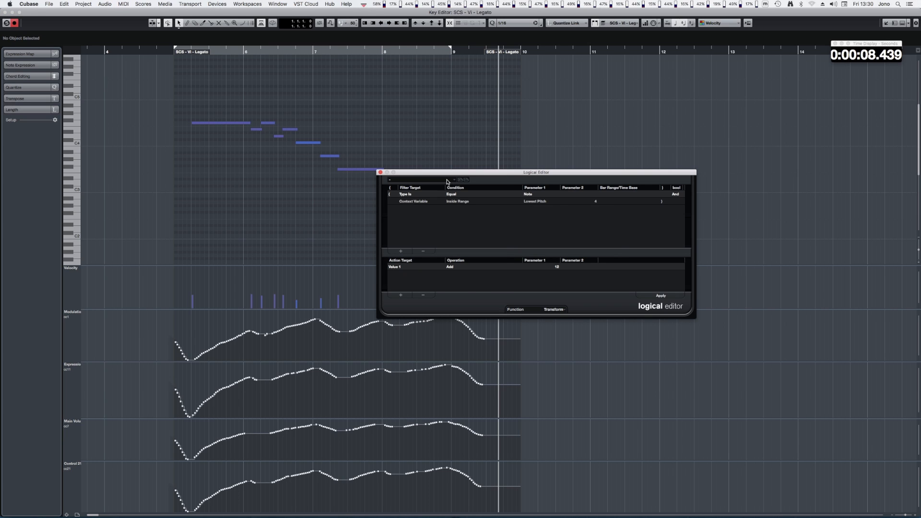
pyautogui.click(447, 182)
pyautogui.scroll(-3, 461, 364)
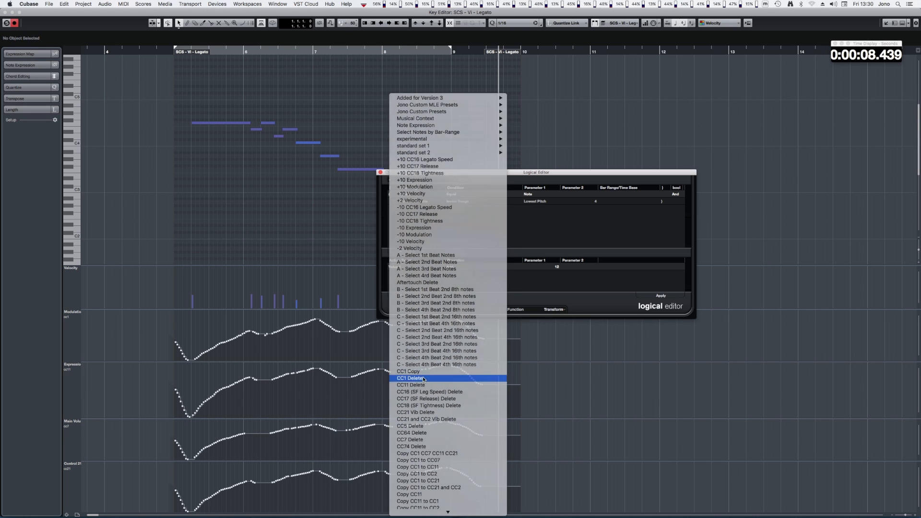
pyautogui.click(424, 378)
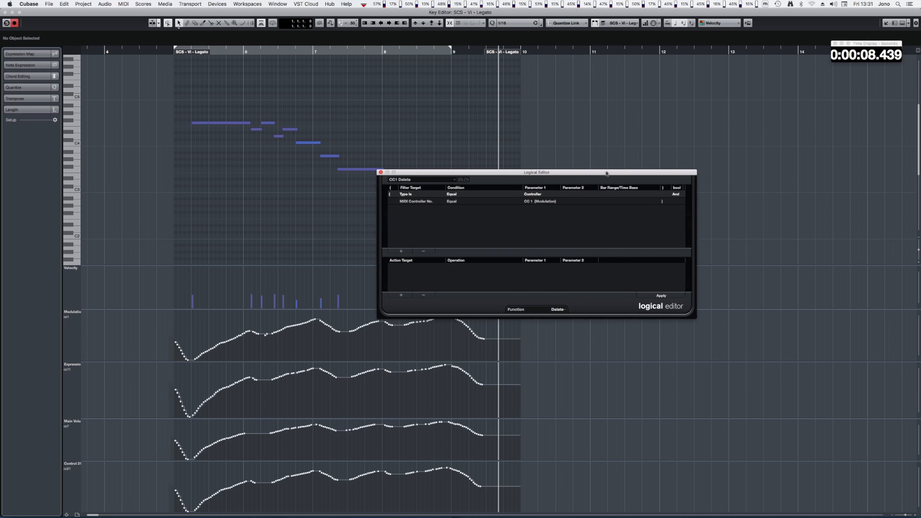
pyautogui.moveTo(603, 171); pyautogui.dragTo(680, 116)
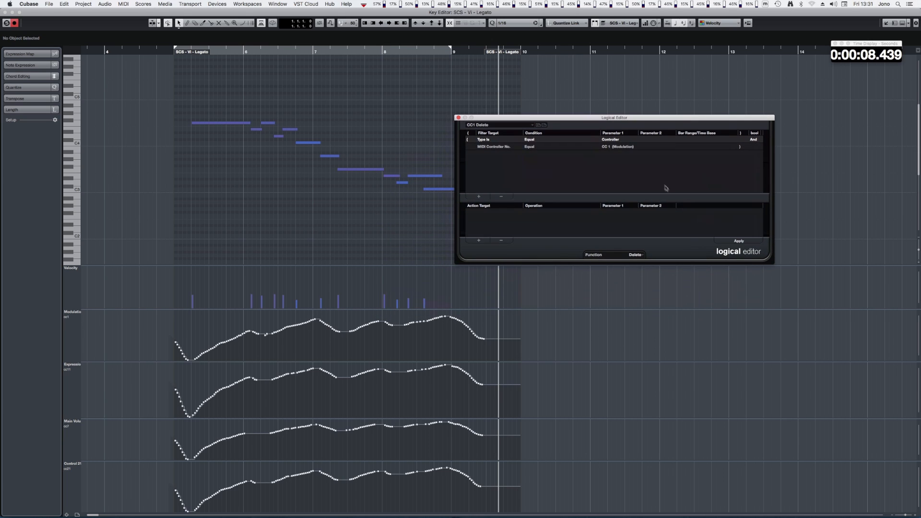
pyautogui.click(741, 241)
pyautogui.press('super+z')
# Set the filter's MIDI controller number to CC 11 and delete the legato part's Expression data with it
pyautogui.click(606, 147)
pyautogui.click(606, 147)
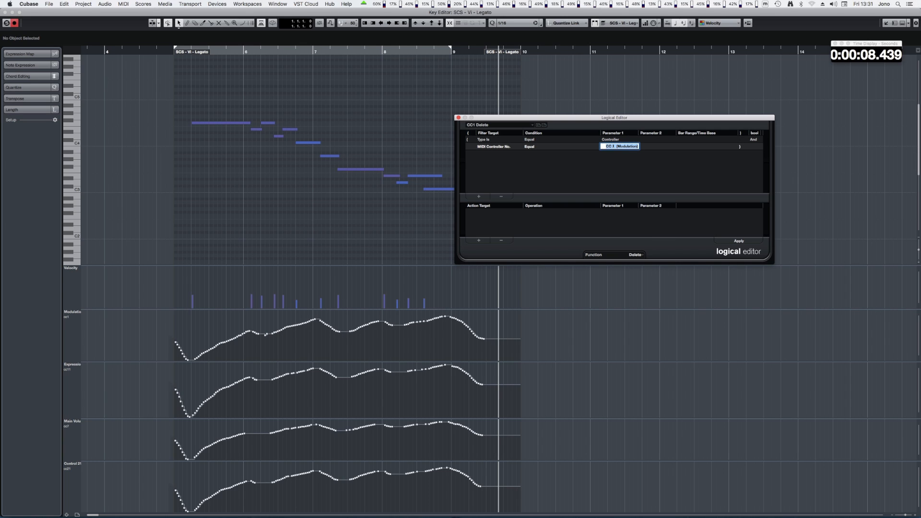
pyautogui.write('11')
pyautogui.press('Return')
pyautogui.click(741, 242)
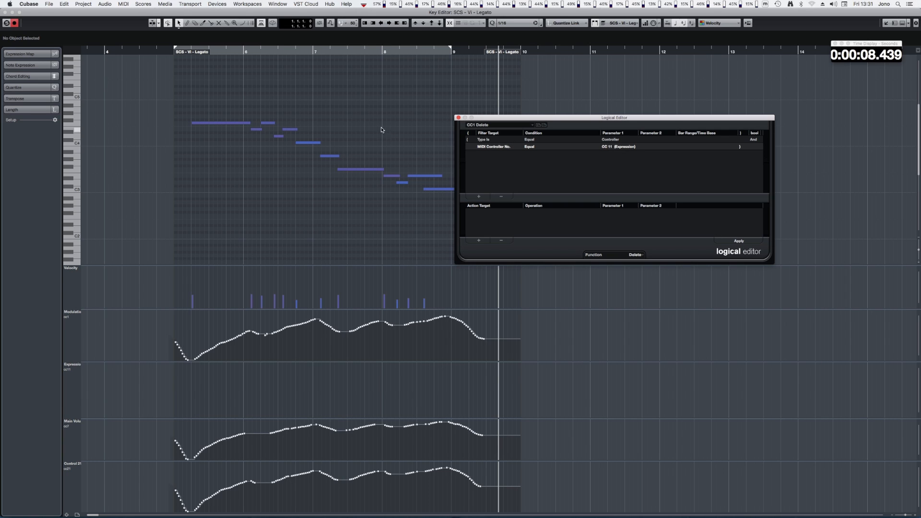
pyautogui.click(457, 117)
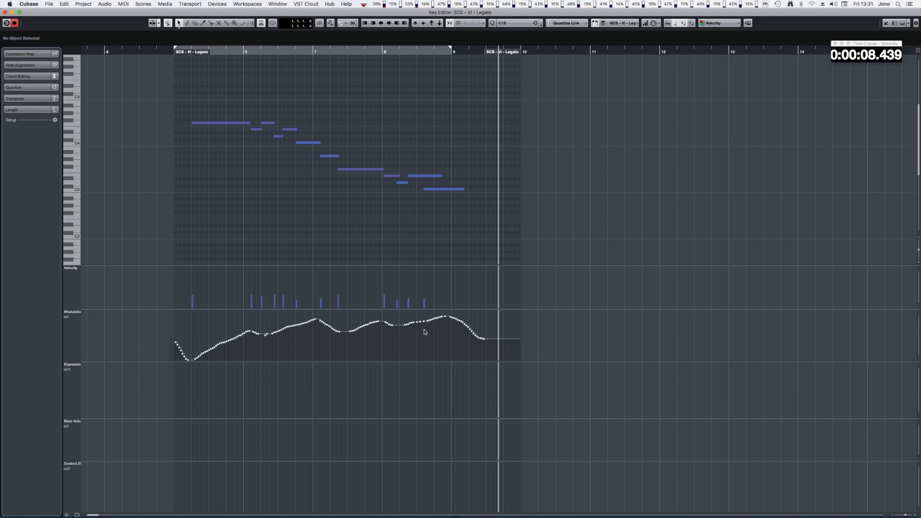
# Copy the legato part's Modulation data to the Expression, Main Volume and Control 21 lanes
pyautogui.press('super+z')
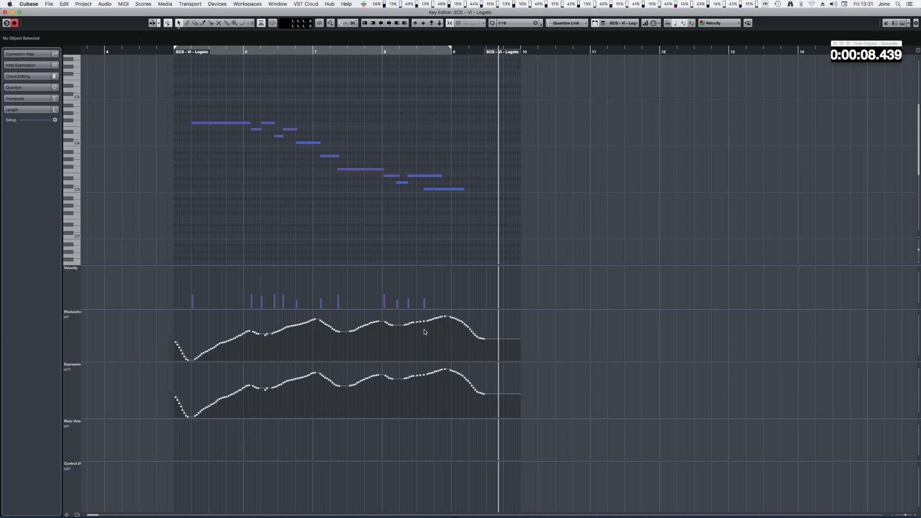
pyautogui.press('super+v')
pyautogui.press('super+v')
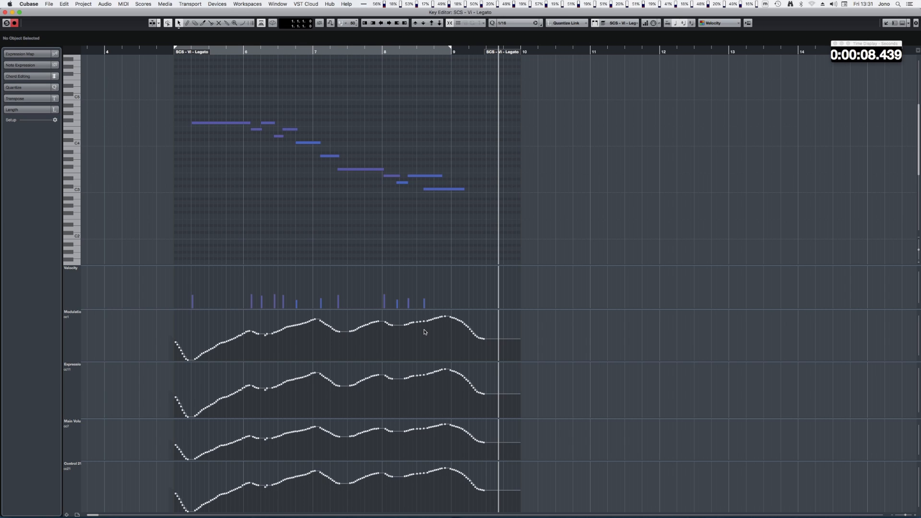
# Undo the copies of the Modulation data in the Expression, Main Volume and Control 21 lanes
pyautogui.press('super+z')
pyautogui.press('super+z')
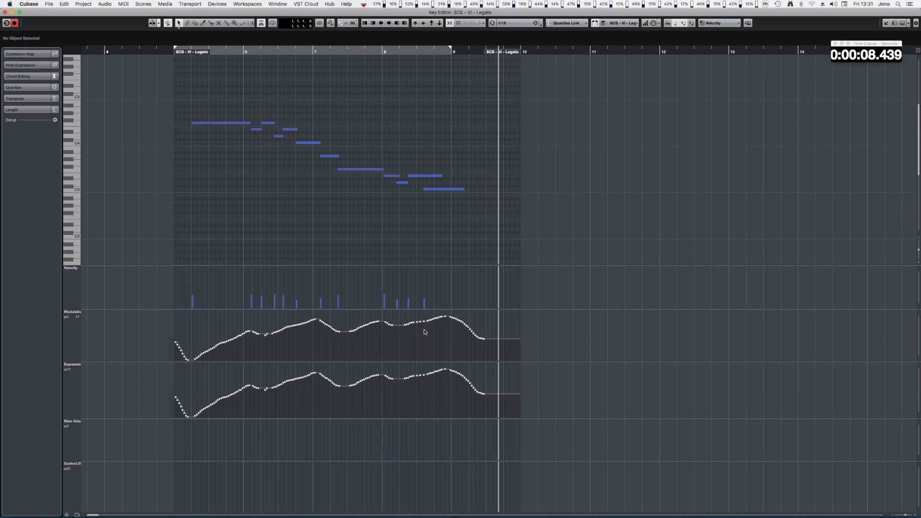
pyautogui.press('super+z')
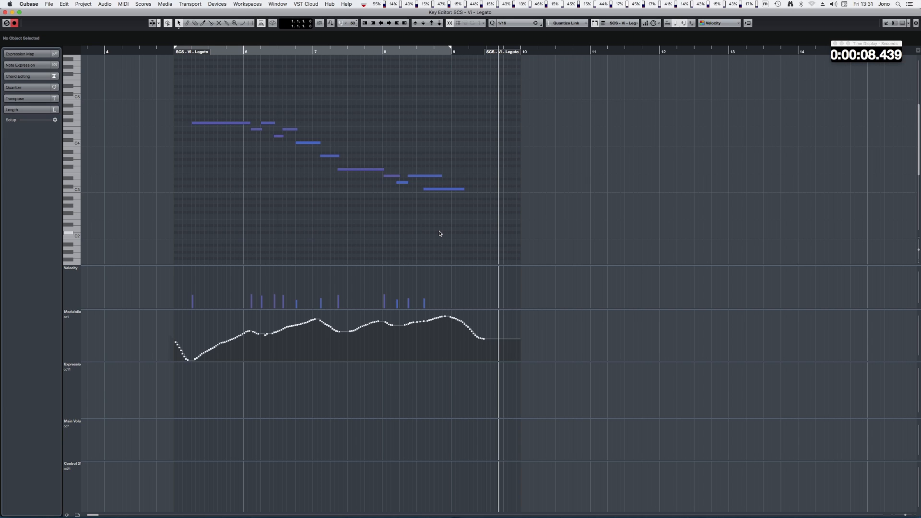
# Load the Copy CC1 to CC11 preset in the Logical Editor and apply it to the legato part
pyautogui.hotkey('ctrl', 'l')
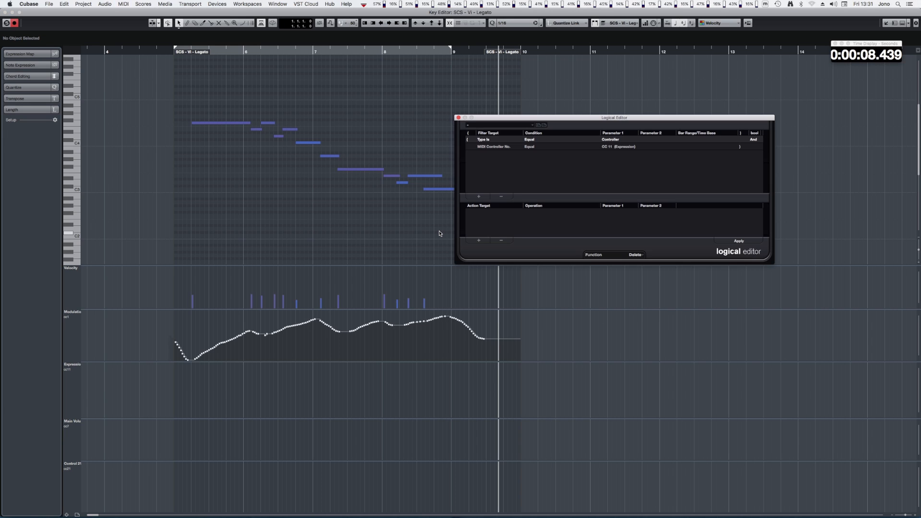
pyautogui.click(523, 125)
pyautogui.scroll(-3, 528, 350)
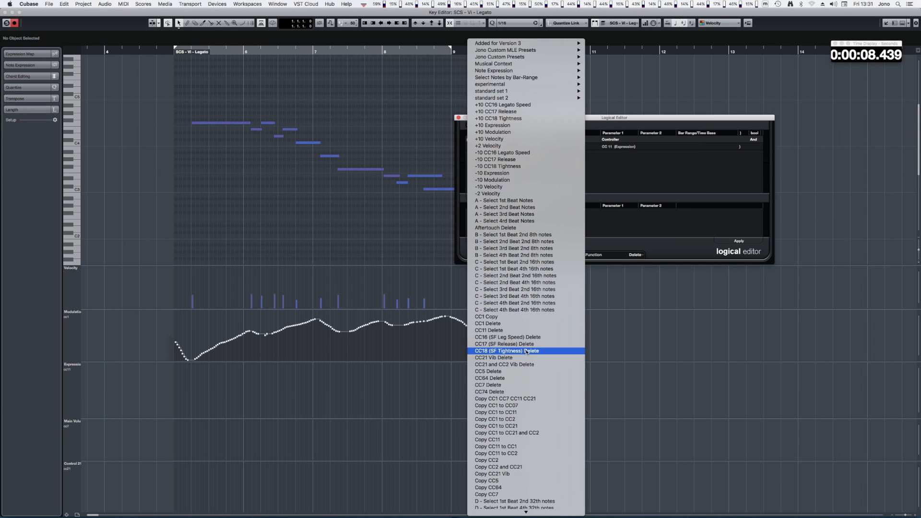
pyautogui.scroll(-15, 532, 360)
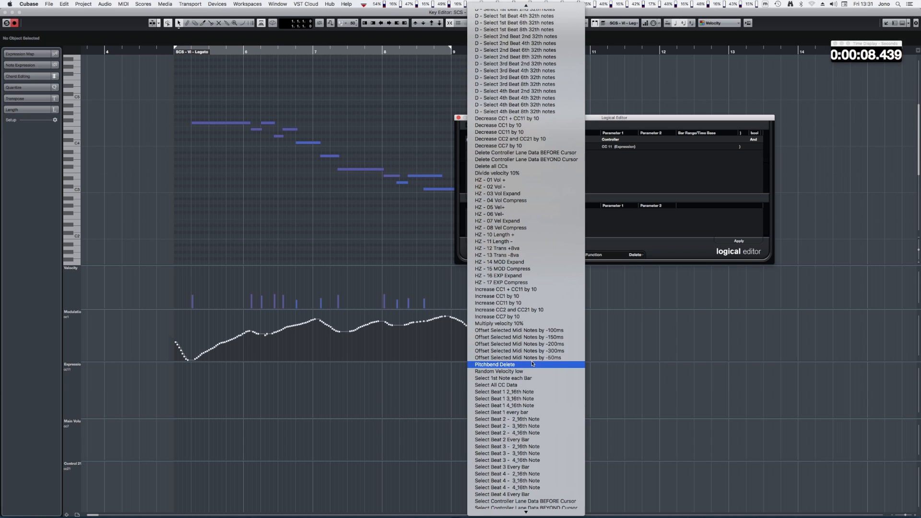
pyautogui.scroll(7, 531, 363)
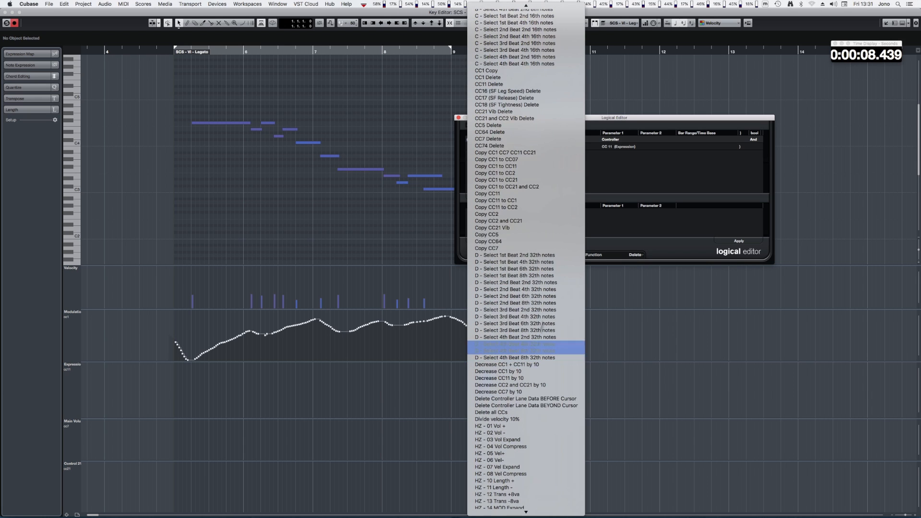
pyautogui.click(509, 167)
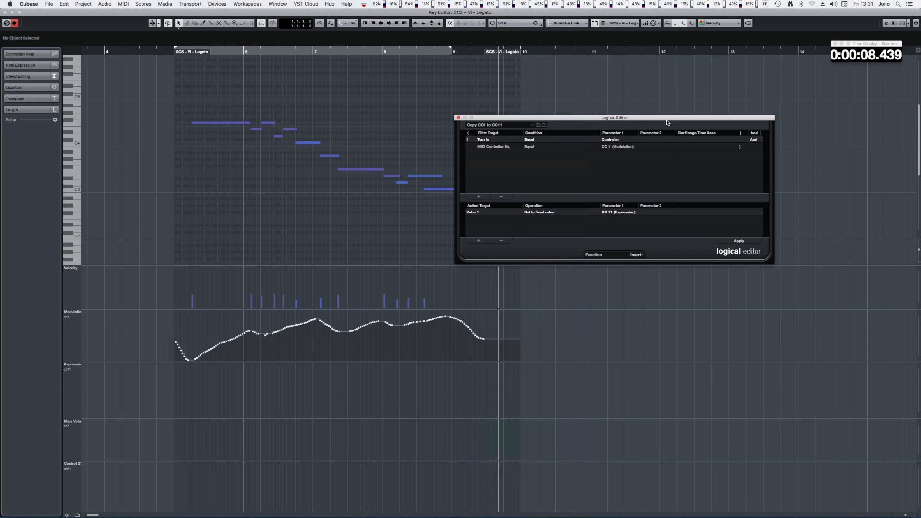
pyautogui.moveTo(667, 119); pyautogui.dragTo(700, 103)
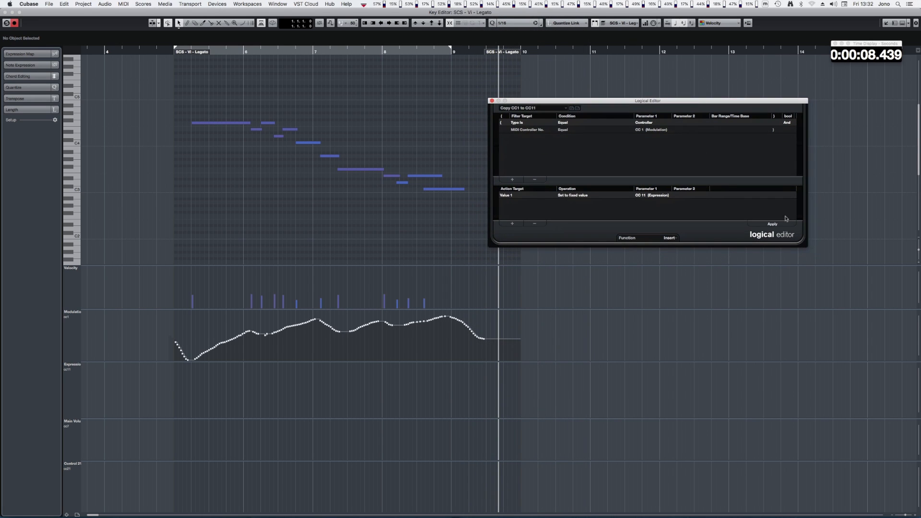
pyautogui.click(772, 224)
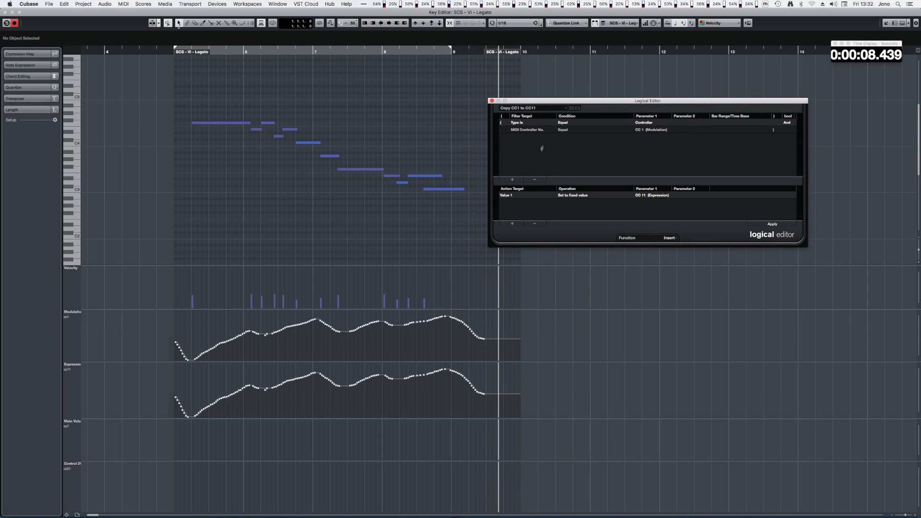
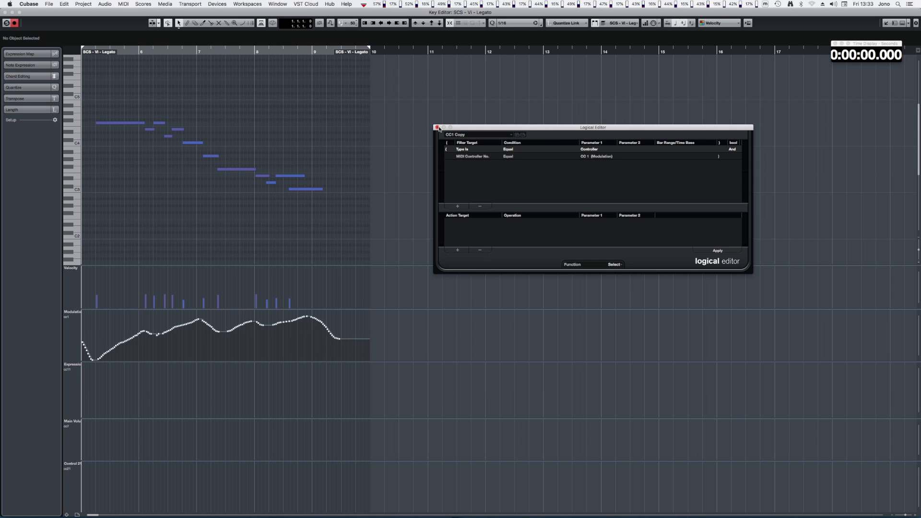
# Close the Logical Editor and show the commands inside the JnB Copy CC1 macro in the Key Commands
pyautogui.click(437, 127)
pyautogui.press('super+s')
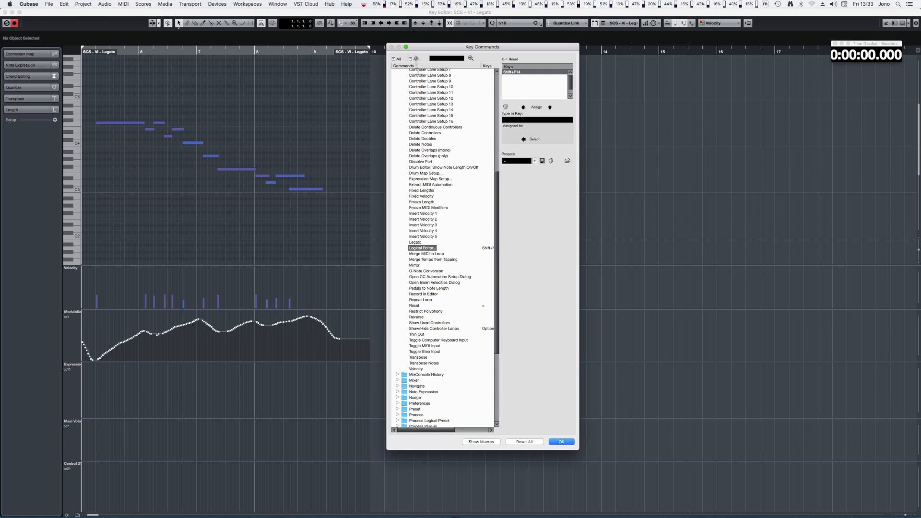
pyautogui.scroll(-8, 456, 328)
pyautogui.click(481, 441)
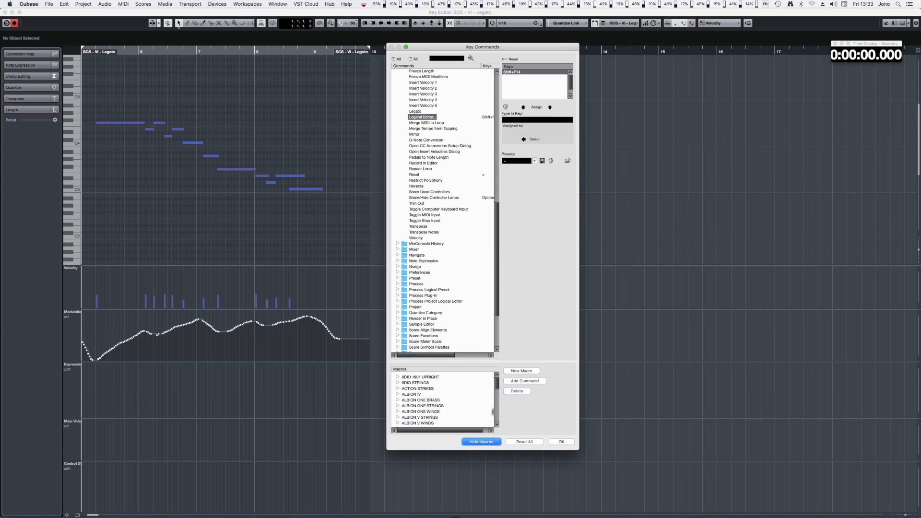
pyautogui.moveTo(497, 380); pyautogui.dragTo(497, 400)
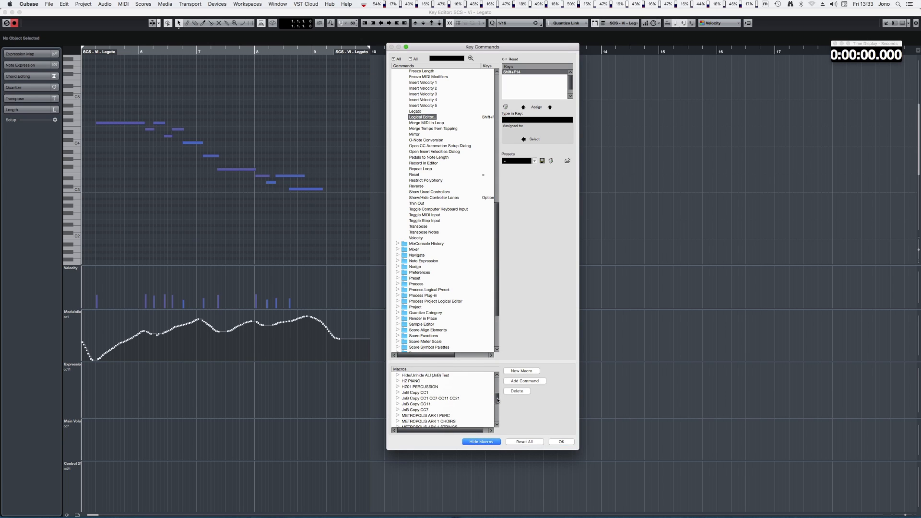
pyautogui.click(397, 392)
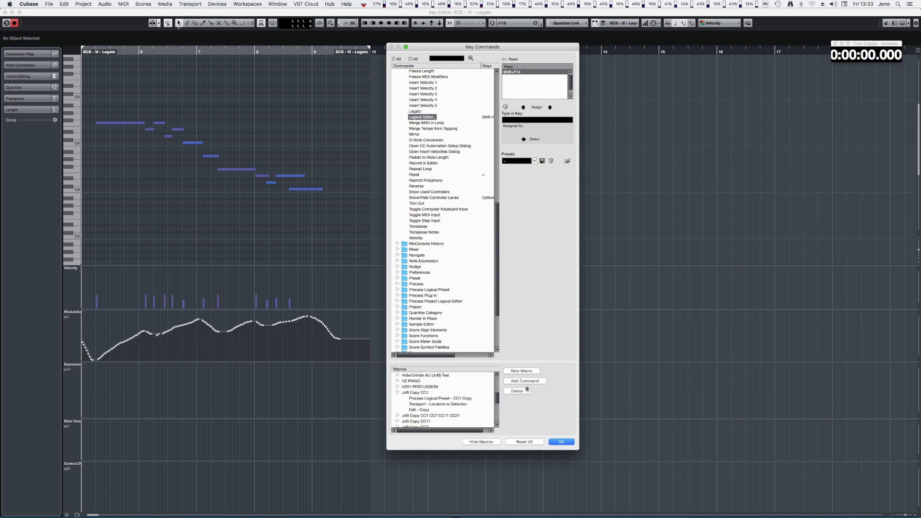
# Locate the CC1 Copy command in the Process Logical Preset category, then collapse that category
pyautogui.click(399, 290)
pyautogui.scroll(-5, 426, 288)
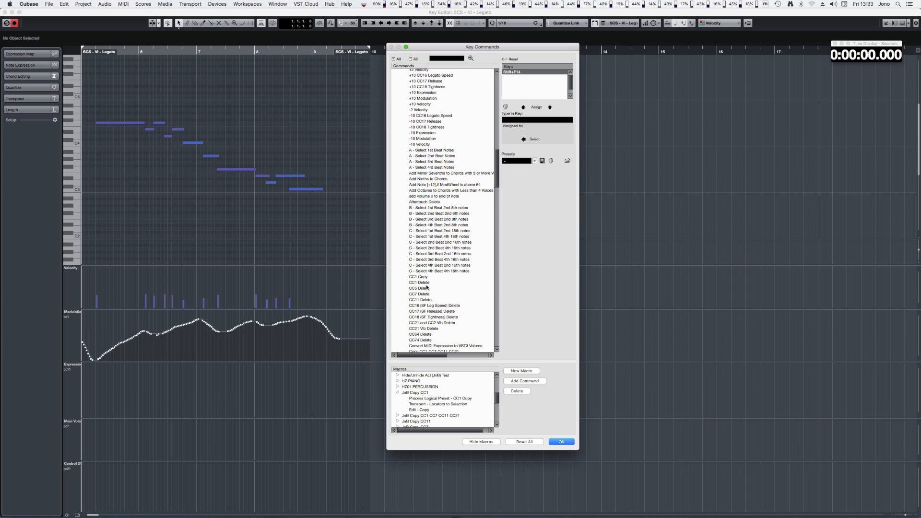
pyautogui.click(419, 277)
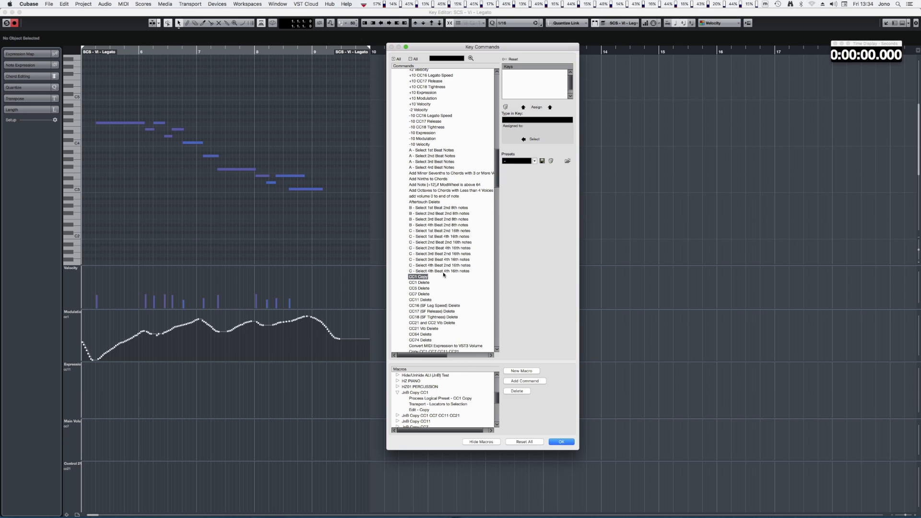
pyautogui.scroll(15, 442, 271)
pyautogui.click(397, 207)
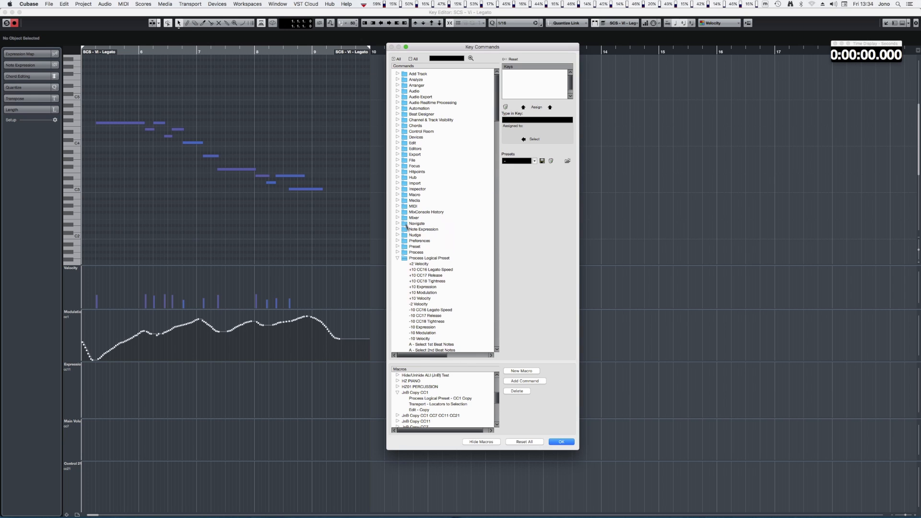
pyautogui.click(398, 258)
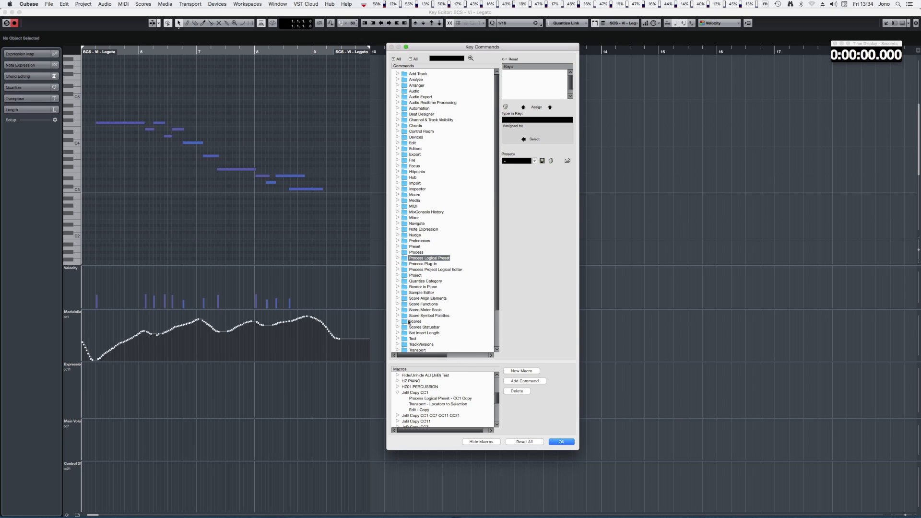
# Locate the Locators to Selection command in the Transport category
pyautogui.scroll(-3, 410, 320)
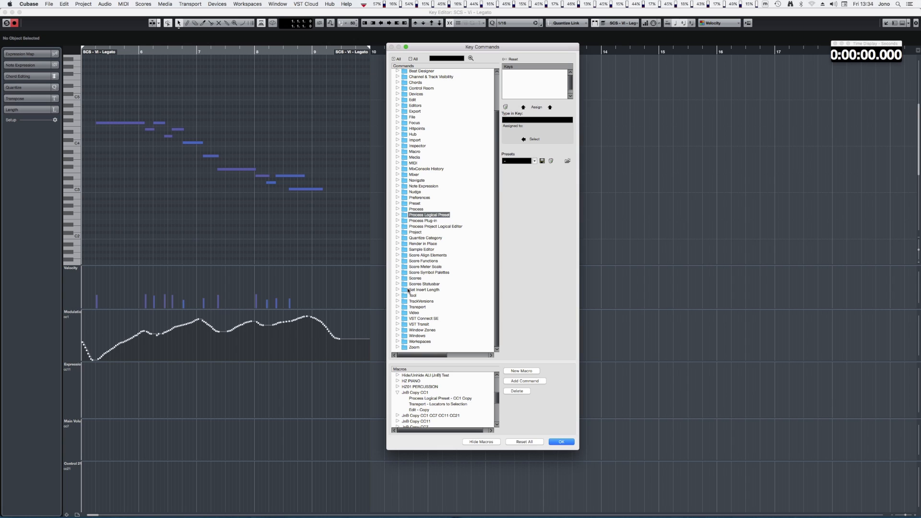
pyautogui.click(397, 307)
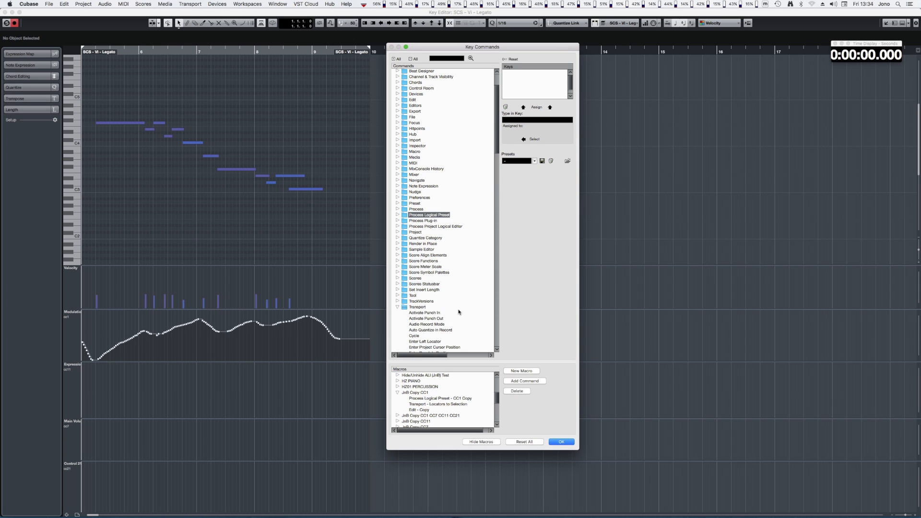
pyautogui.scroll(-10, 458, 312)
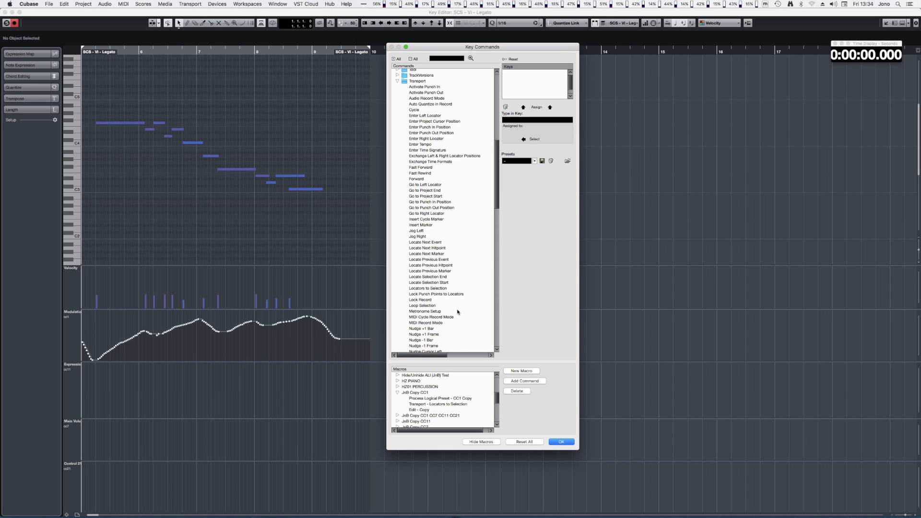
pyautogui.click(437, 289)
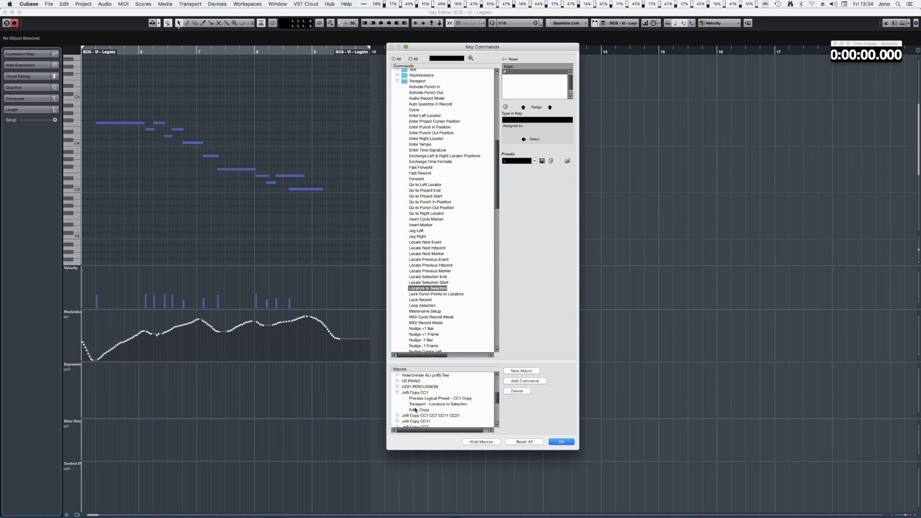
# Locate the macro's Copy command in the Edit category
pyautogui.scroll(10, 475, 244)
pyautogui.click(398, 143)
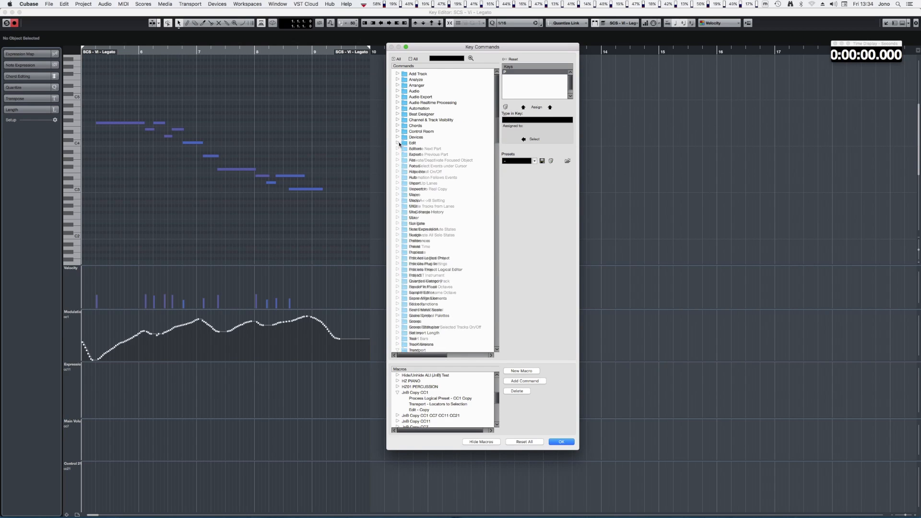
pyautogui.click(415, 196)
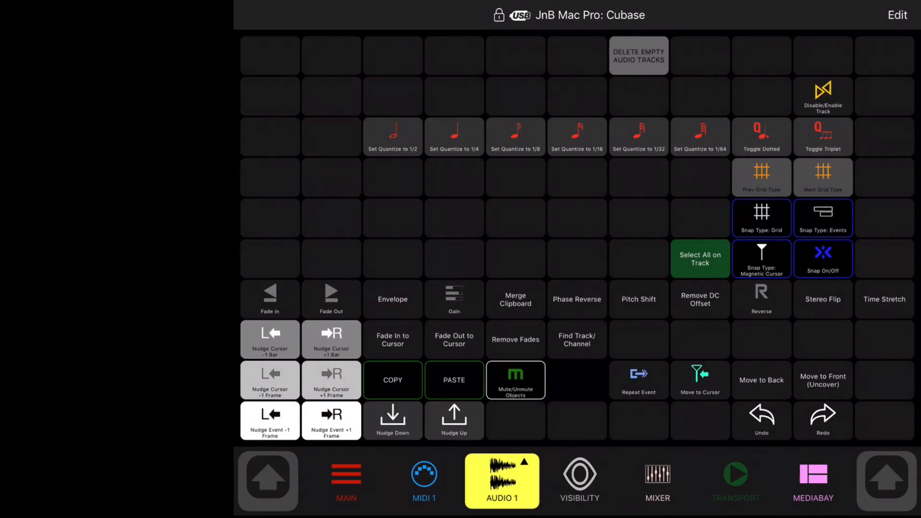
# Show the MIDI 1 page in Metagrid and close Cubase's Generic Remote 3 device setup without changes
pyautogui.click(424, 481)
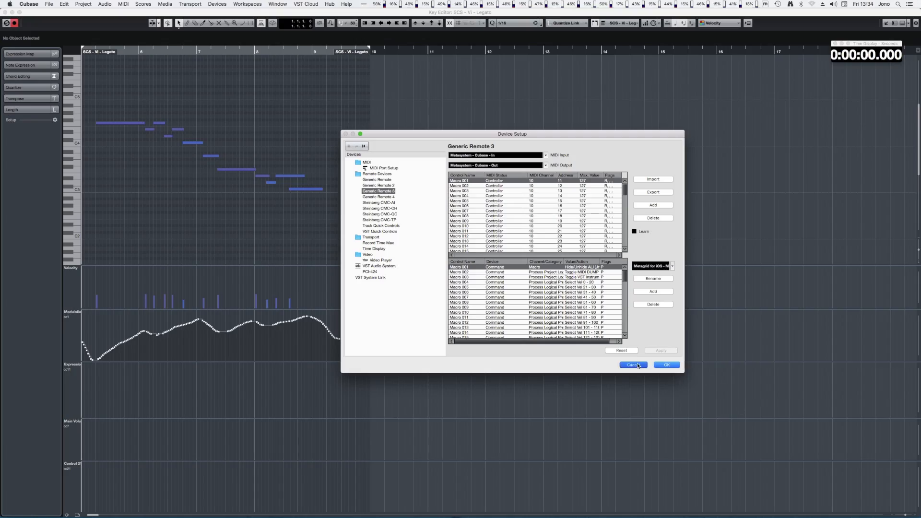
pyautogui.click(633, 365)
pyautogui.press('Return')
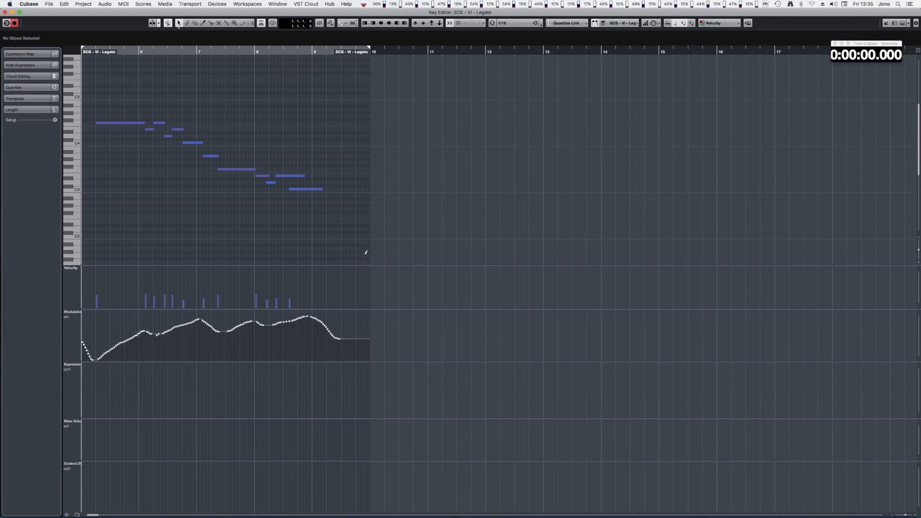
# Switch back to the Object Selection tool, select the four short notes in bar 6, and try to nudge them earlier
pyautogui.rightClick(365, 254)
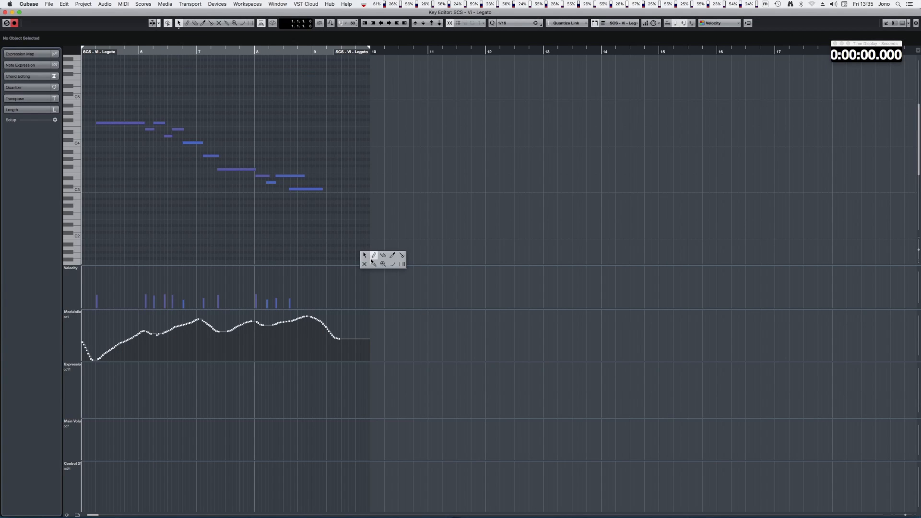
pyautogui.click(375, 256)
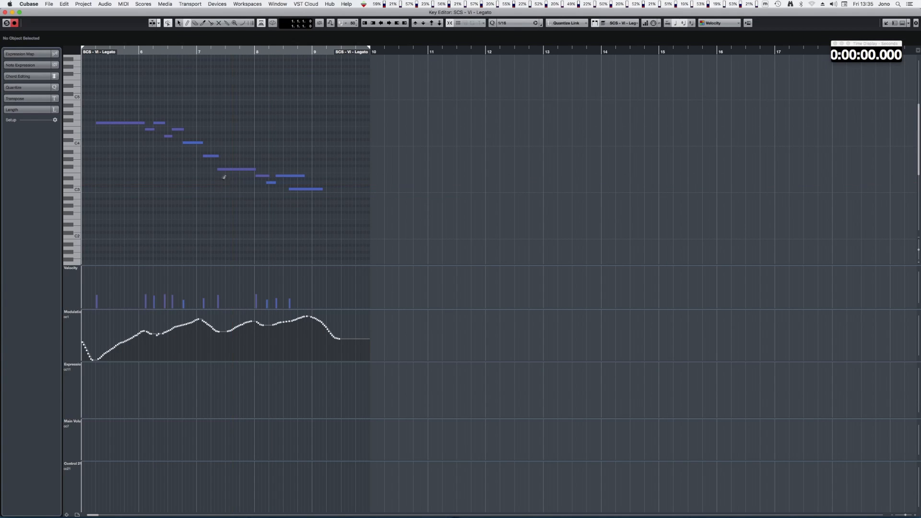
pyautogui.press('1')
pyautogui.moveTo(174, 147); pyautogui.dragTo(147, 110)
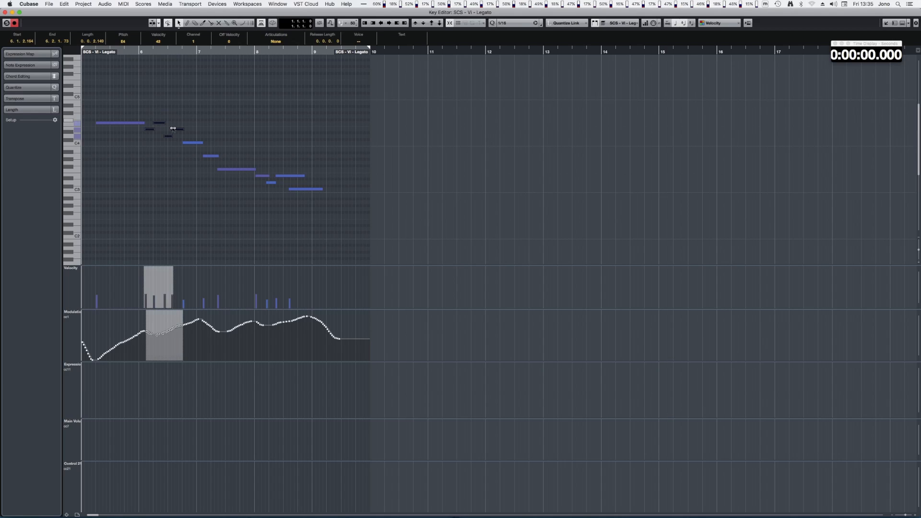
pyautogui.press('super+Left')
# Select the three descending notes around bar 7, shift them earlier in time, and undo the shift
pyautogui.moveTo(228, 188); pyautogui.dragTo(198, 138)
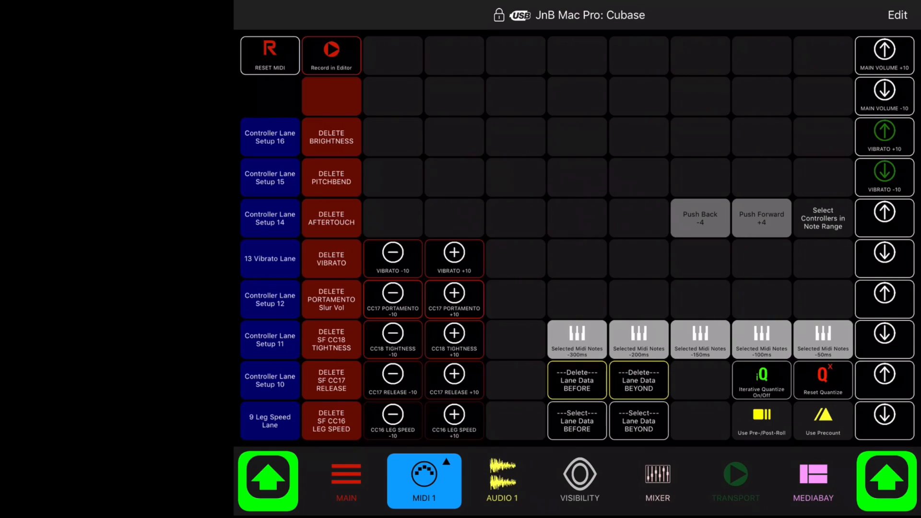
pyautogui.press('super+Left')
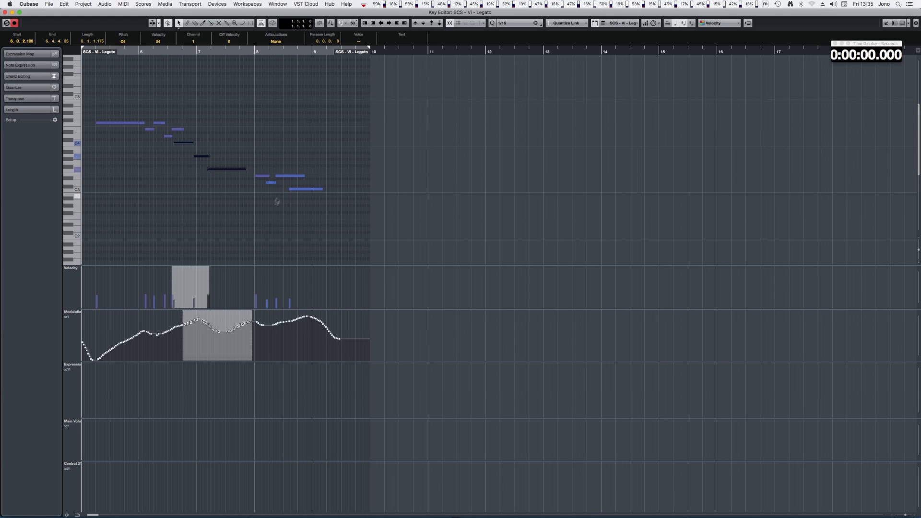
pyautogui.press('super+z')
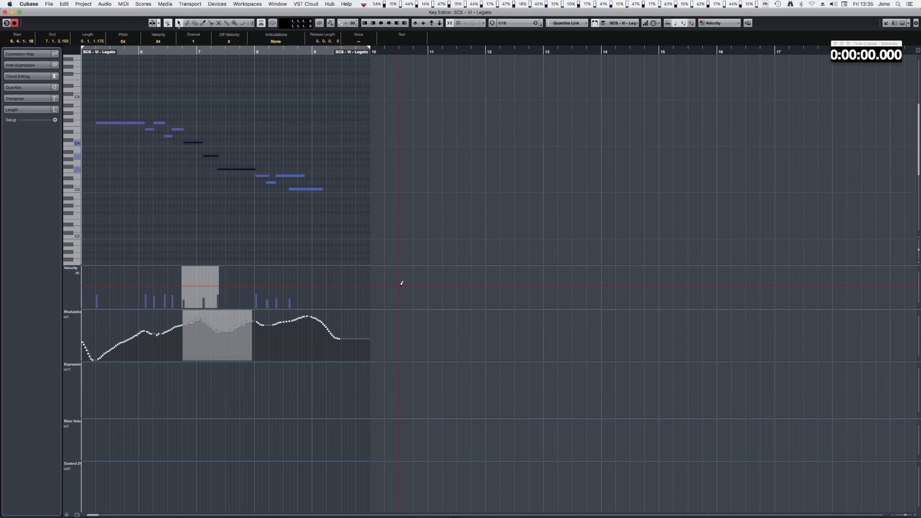
# Load the preset that offsets selected MIDI notes by -50ms in the Logical Editor, examine its subtract-position action, and close the editor
pyautogui.press('super+l')
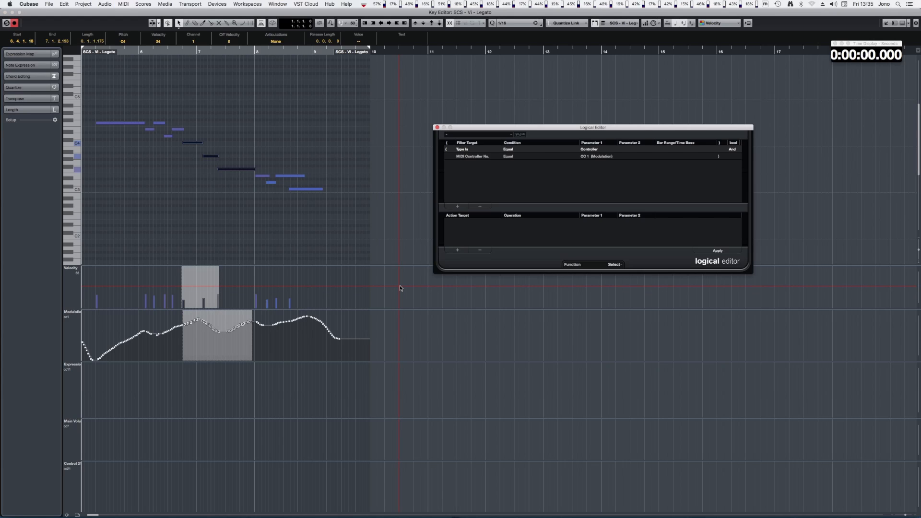
pyautogui.click(510, 135)
pyautogui.scroll(-5, 512, 307)
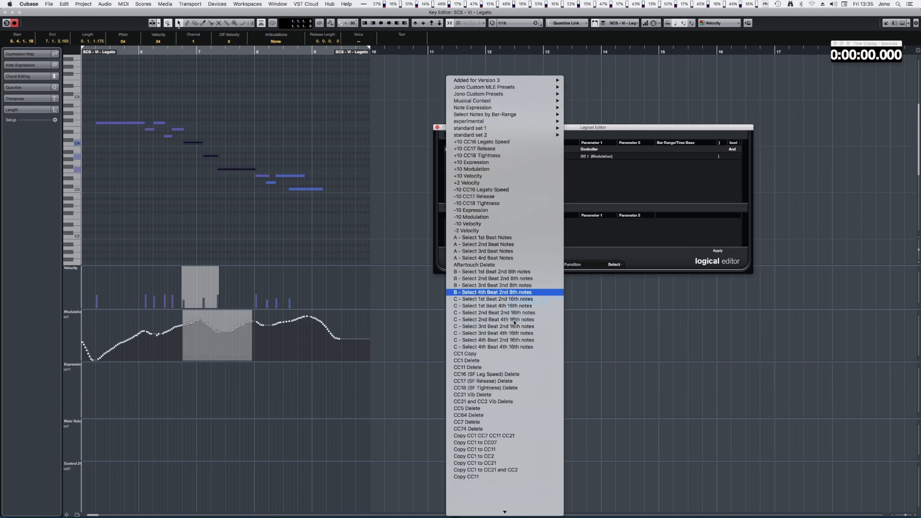
pyautogui.scroll(-10, 513, 319)
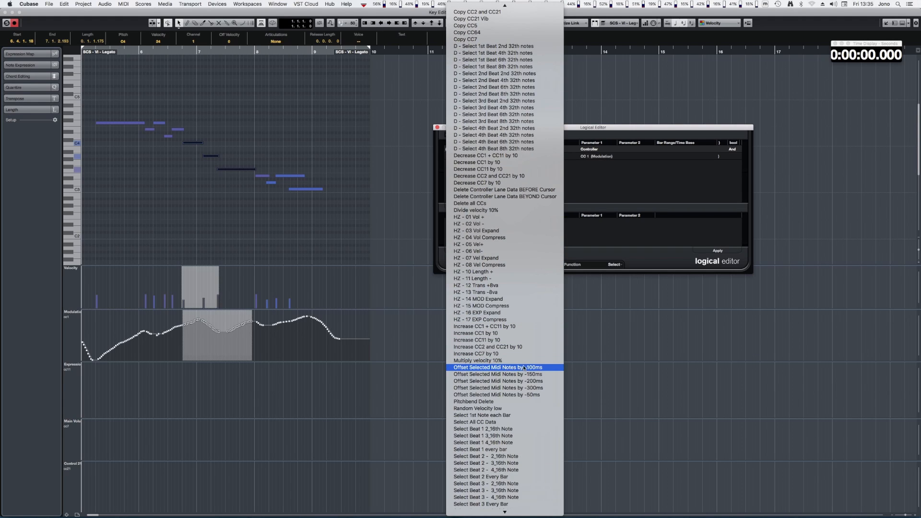
pyautogui.click(522, 394)
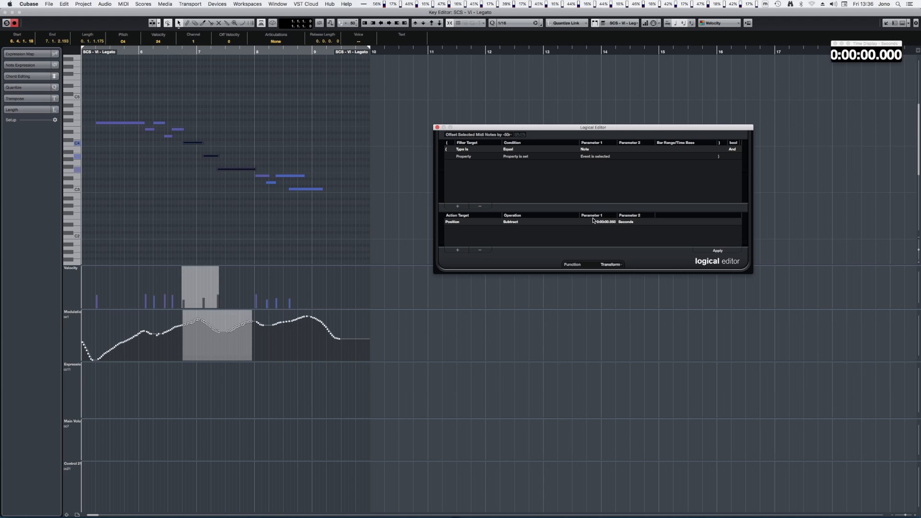
pyautogui.moveTo(668, 127); pyautogui.dragTo(600, 123)
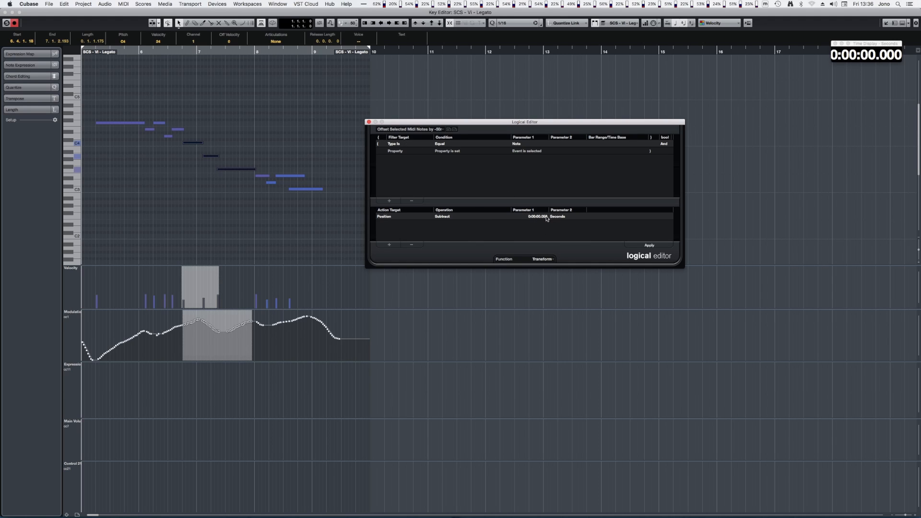
pyautogui.click(368, 122)
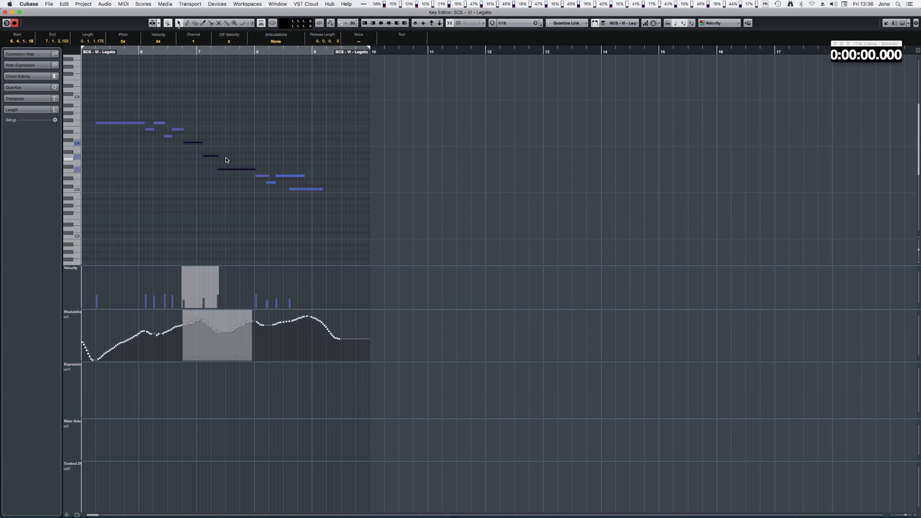
# Select the notes after bar 7 with their modulation data, move the project cursor to the start of bar 7, and clear the selection
pyautogui.click(253, 249)
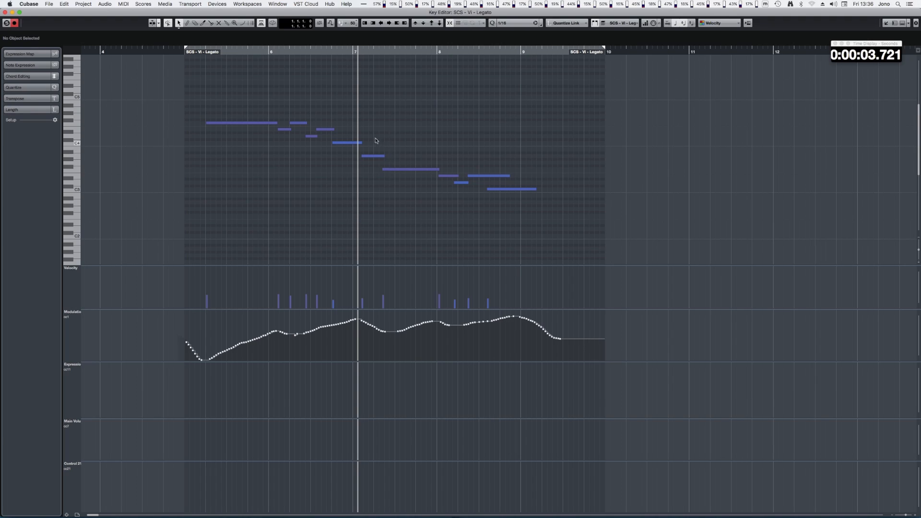
pyautogui.moveTo(374, 139); pyautogui.dragTo(559, 239)
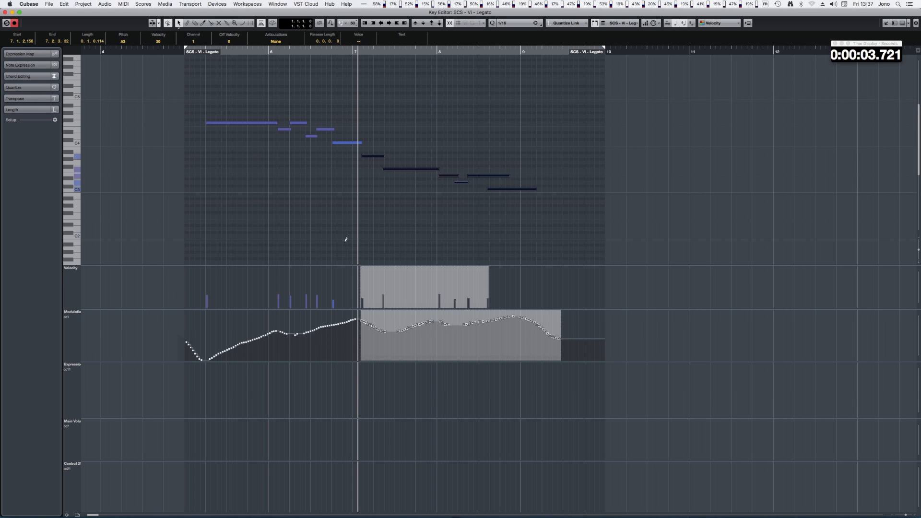
pyautogui.click(351, 51)
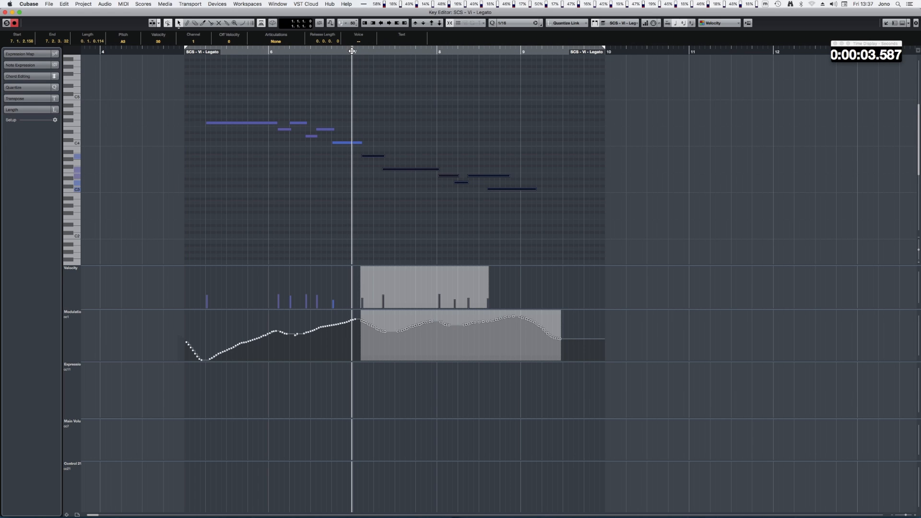
pyautogui.moveTo(351, 50); pyautogui.dragTo(359, 126)
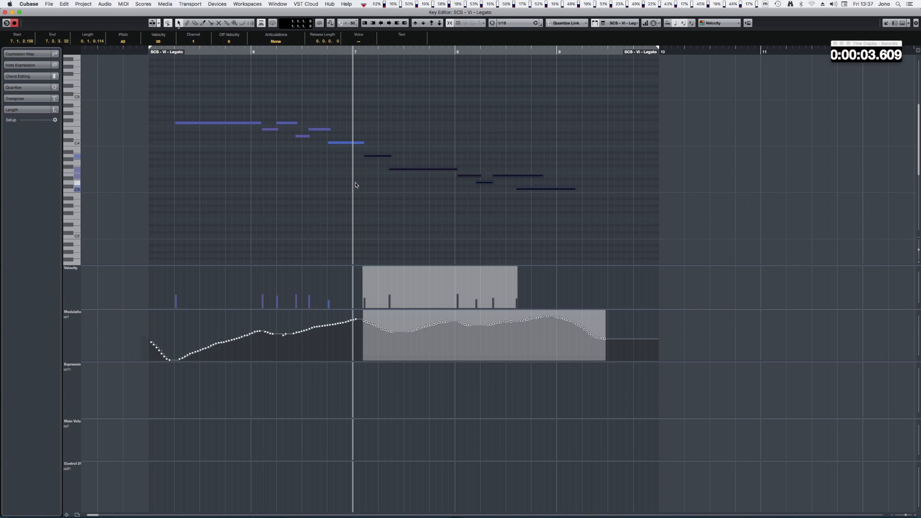
pyautogui.click(355, 185)
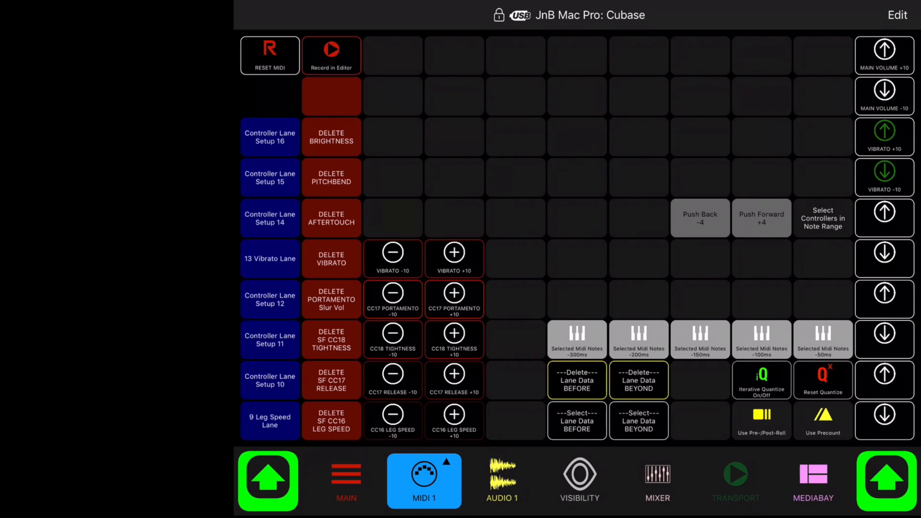
# Test selecting lane data before and beyond the cursor from Metagrid, and undo a trial deletion of the data before it
pyautogui.click(577, 421)
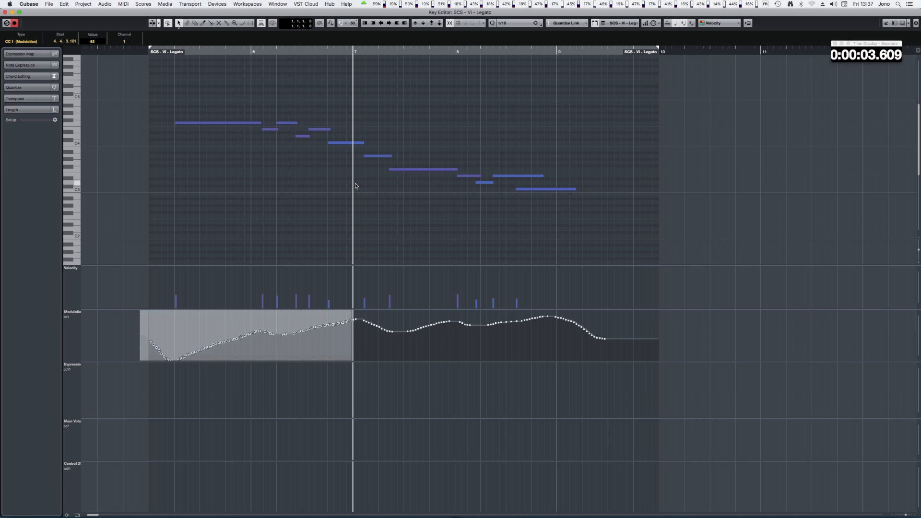
pyautogui.hotkey('shift', 'End')
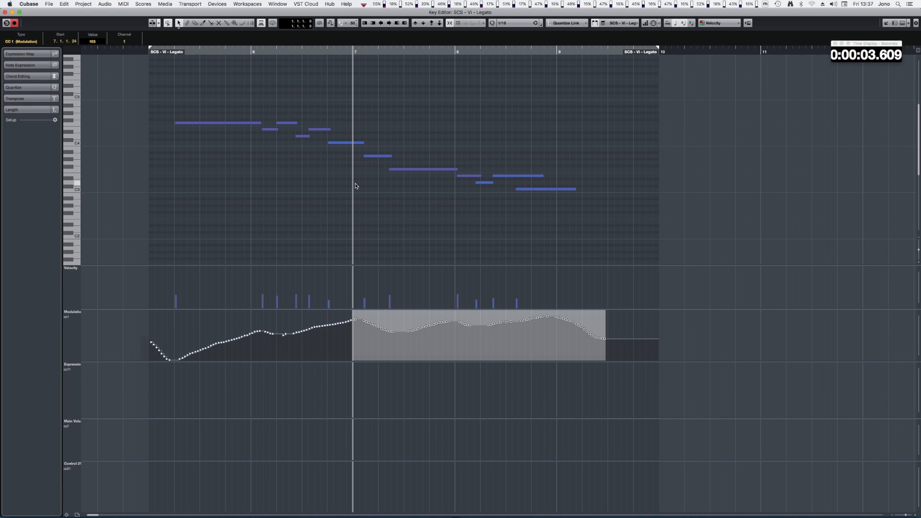
pyautogui.hotkey('shift', 'Home')
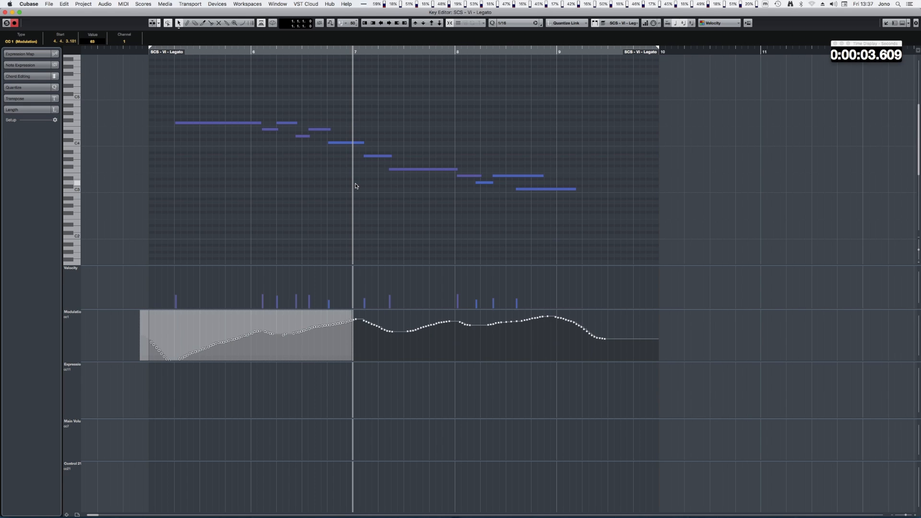
pyautogui.press('Right')
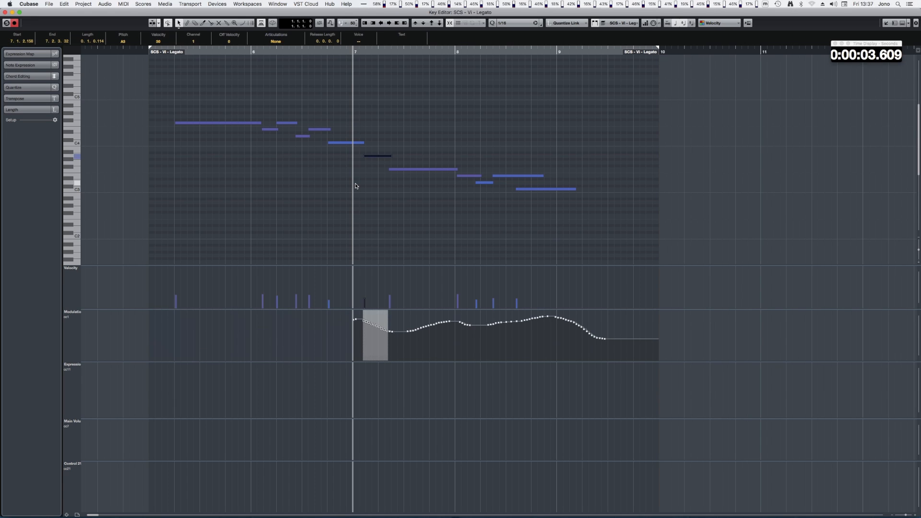
pyautogui.press('super+z')
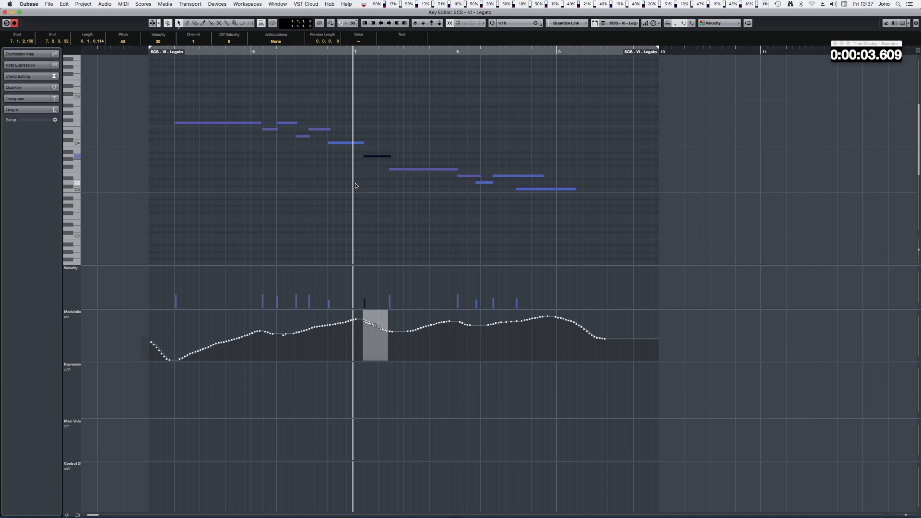
# Delete the modulation data under the selected note after bar 7, and delete all lane data before the cursor
pyautogui.press('Delete')
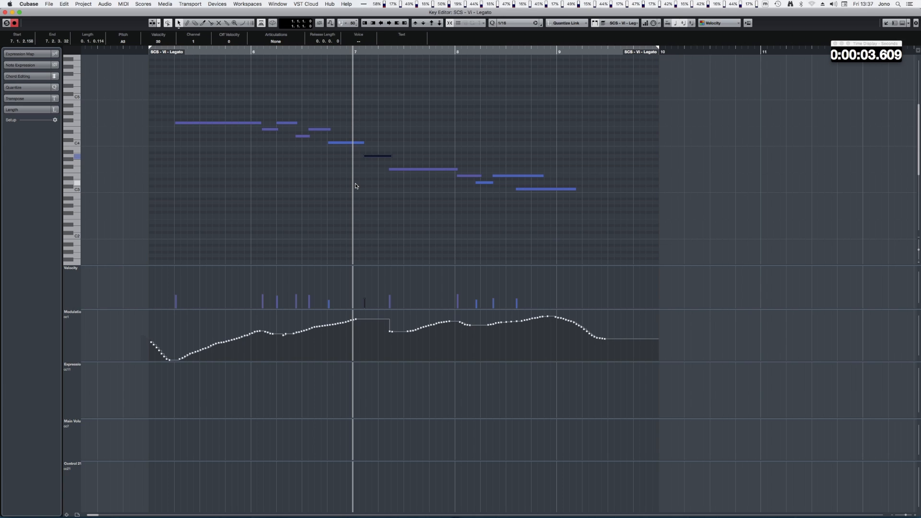
pyautogui.click(363, 175)
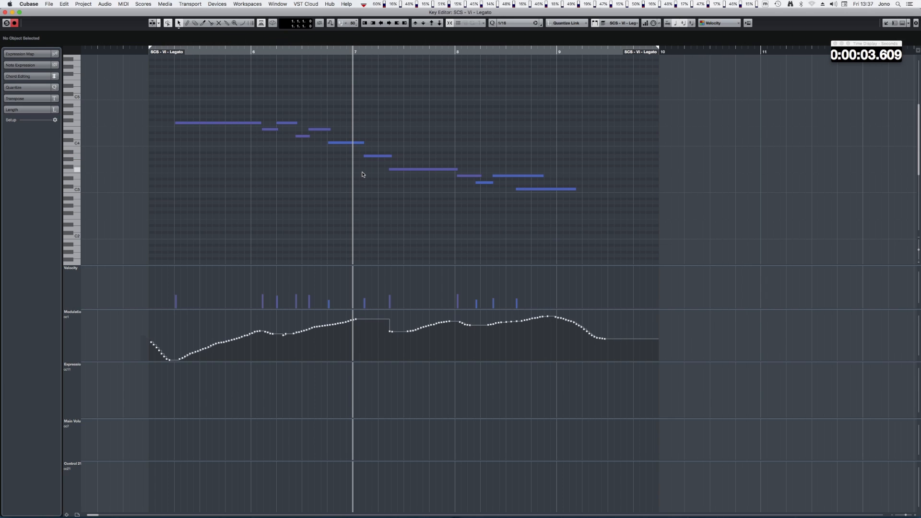
pyautogui.press('Delete')
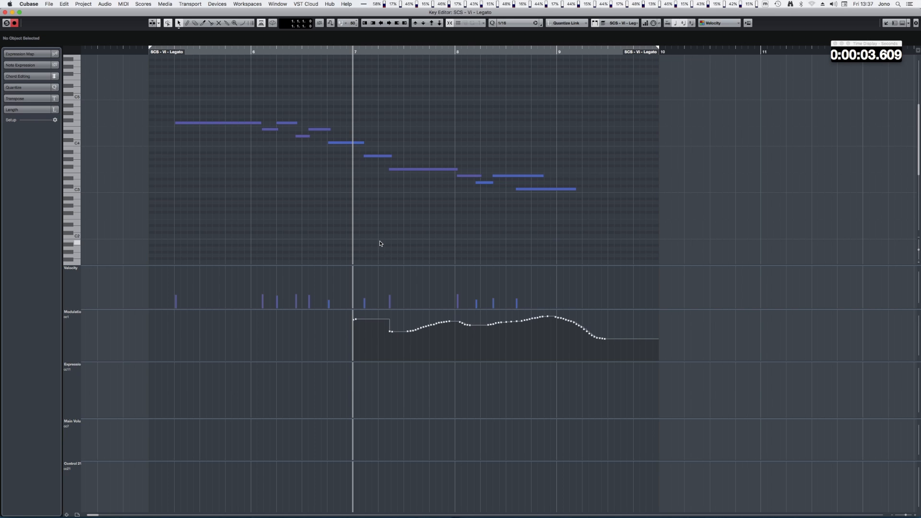
# Load the Delete Controller Lane Data BEFORE Cursor preset in the Logical Editor
pyautogui.hotkey('ctrl', 'l')
pyautogui.click(433, 129)
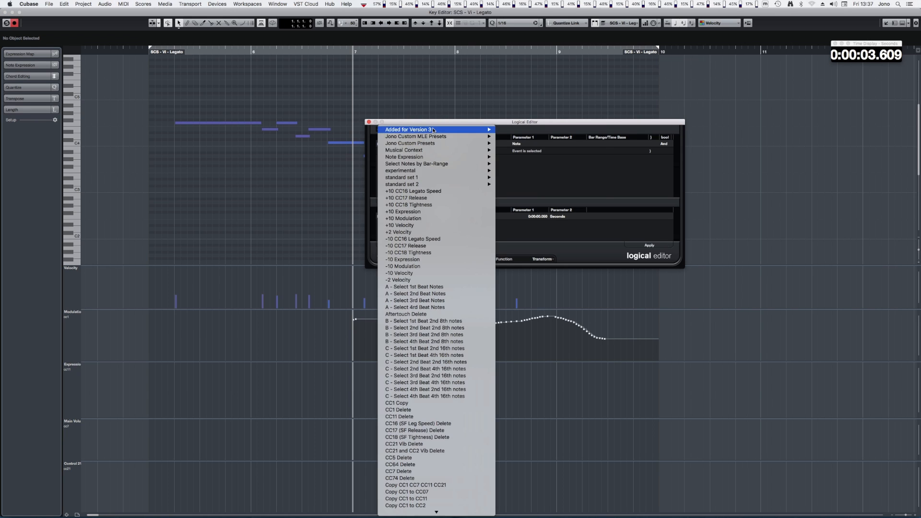
pyautogui.scroll(-3, 436, 327)
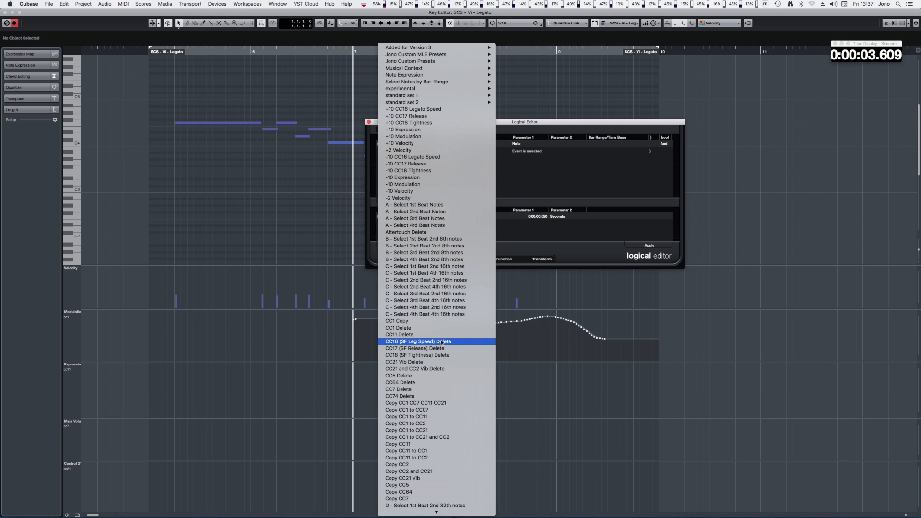
pyautogui.scroll(-2, 441, 342)
pyautogui.scroll(-10, 441, 342)
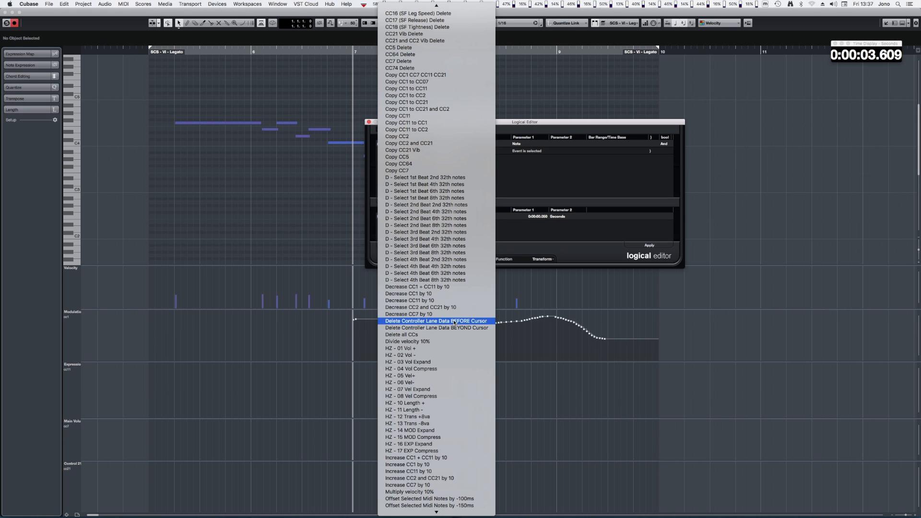
pyautogui.click(454, 321)
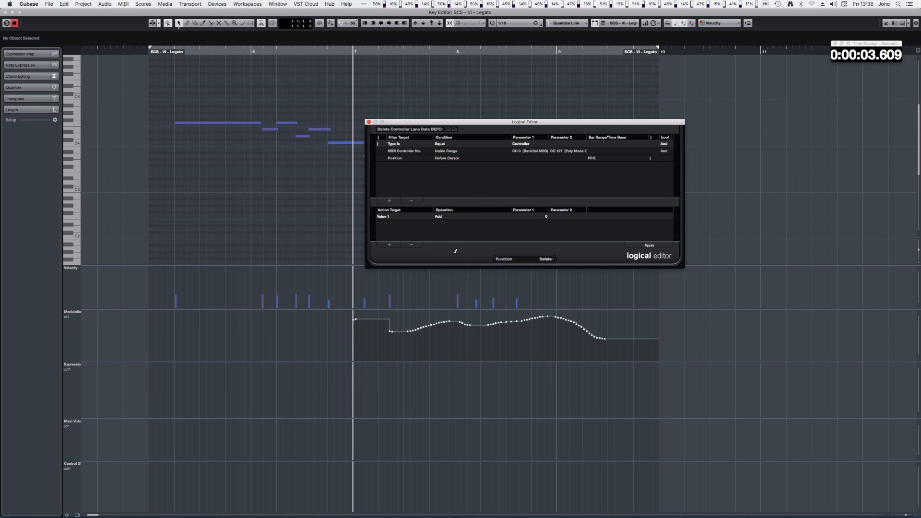
# Set the Position filter's condition to Beyond Cursor and apply it to the controller data, keeping Delete as the function
pyautogui.click(442, 160)
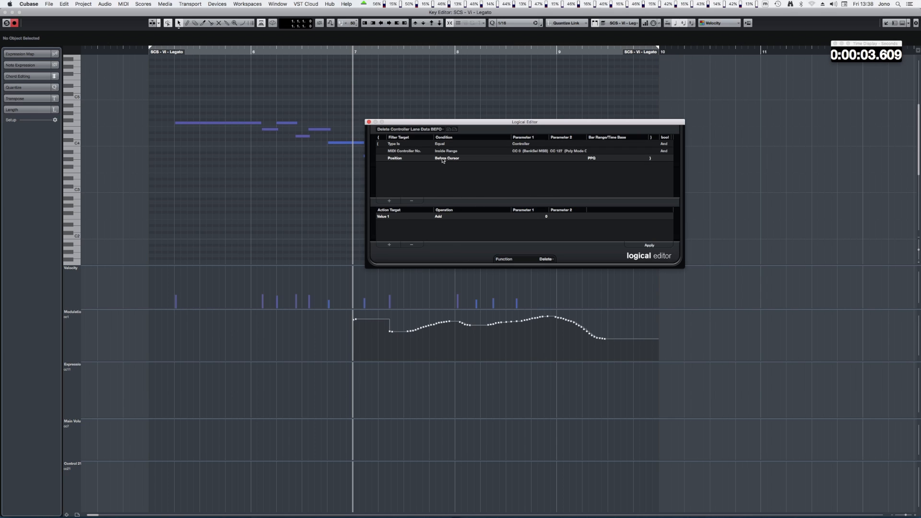
pyautogui.click(442, 160)
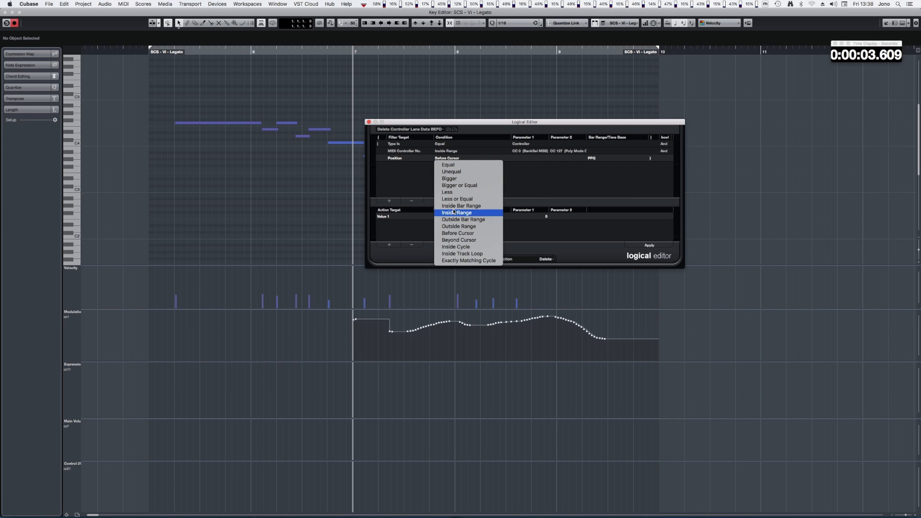
pyautogui.click(461, 244)
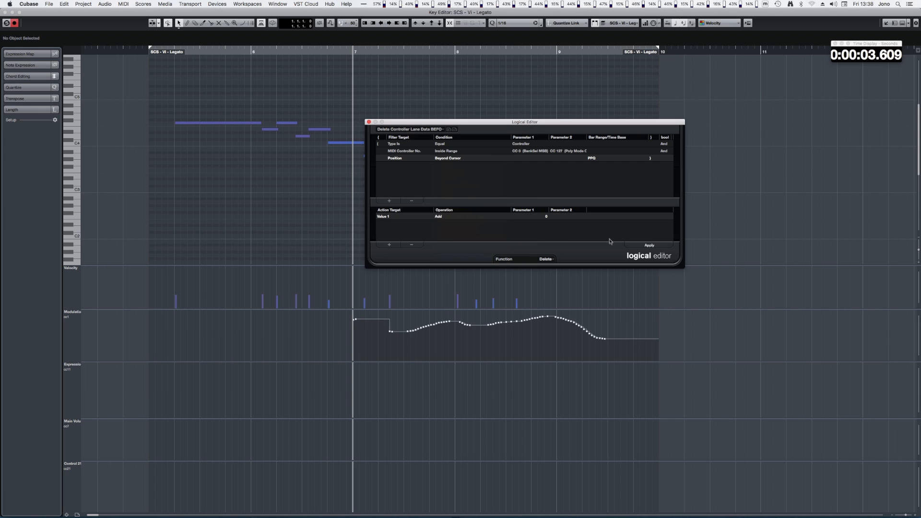
pyautogui.click(638, 244)
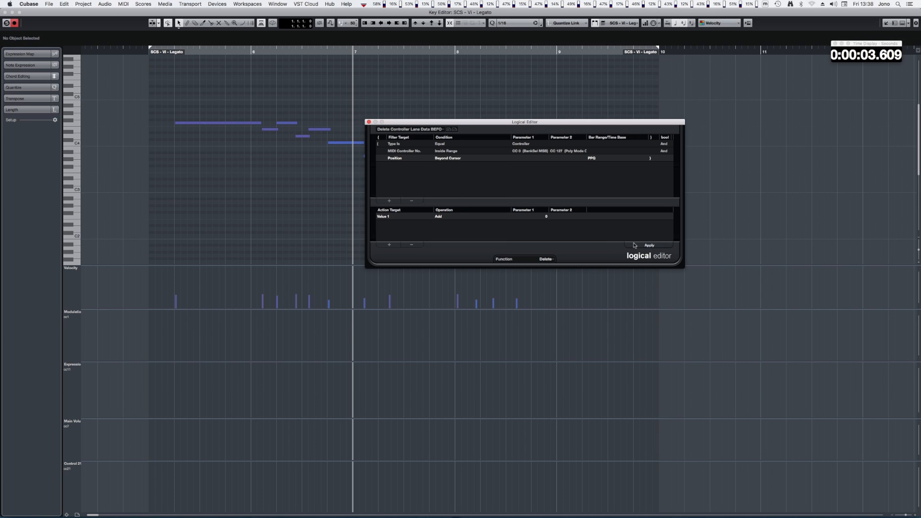
pyautogui.click(546, 259)
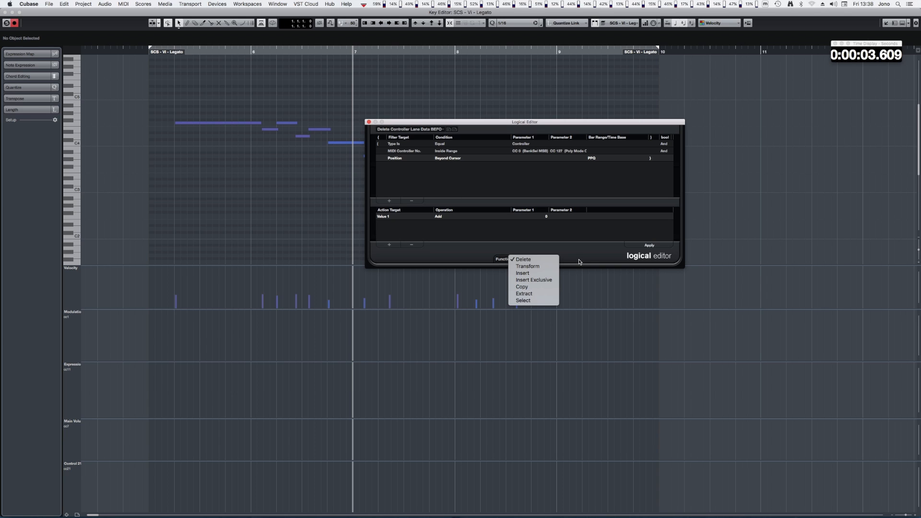
pyautogui.click(522, 259)
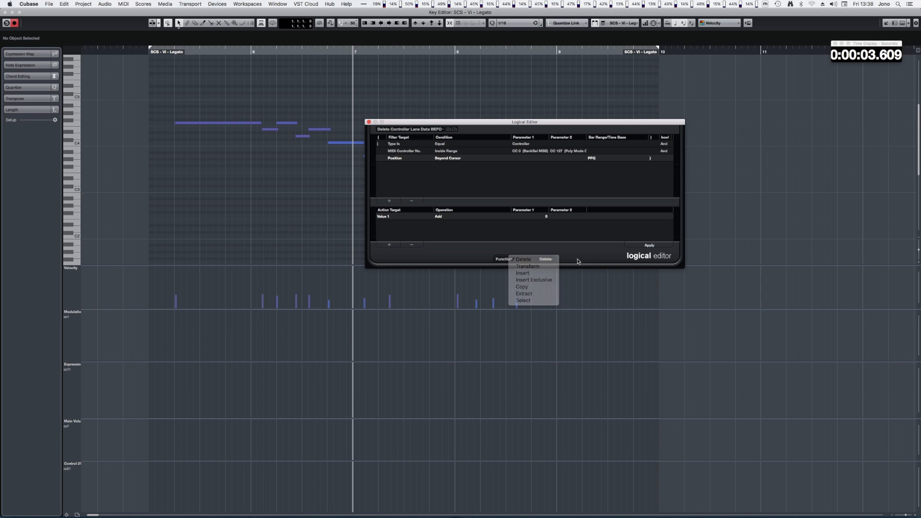
# Close the Logical Editor and Key Editor, and move the SCS - Vi - Legato part to the SCS - TM - Cellos track
pyautogui.click(368, 122)
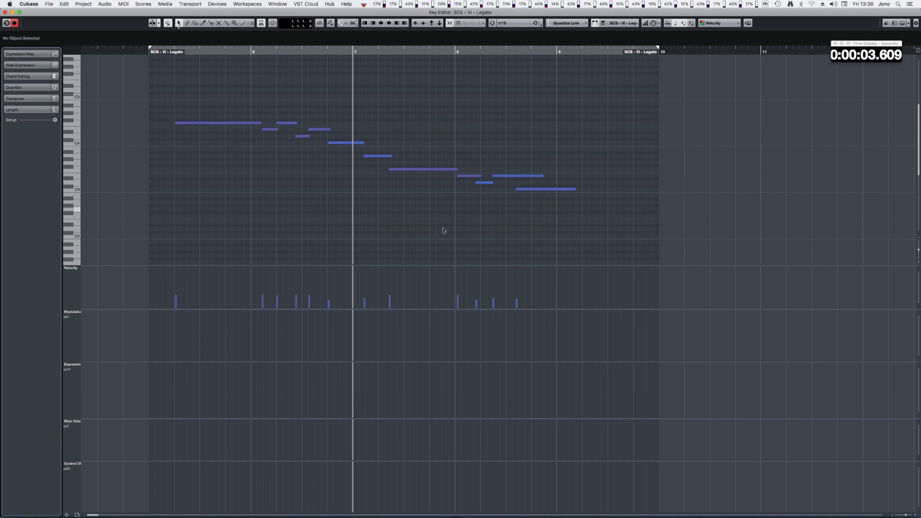
pyautogui.press('super+w')
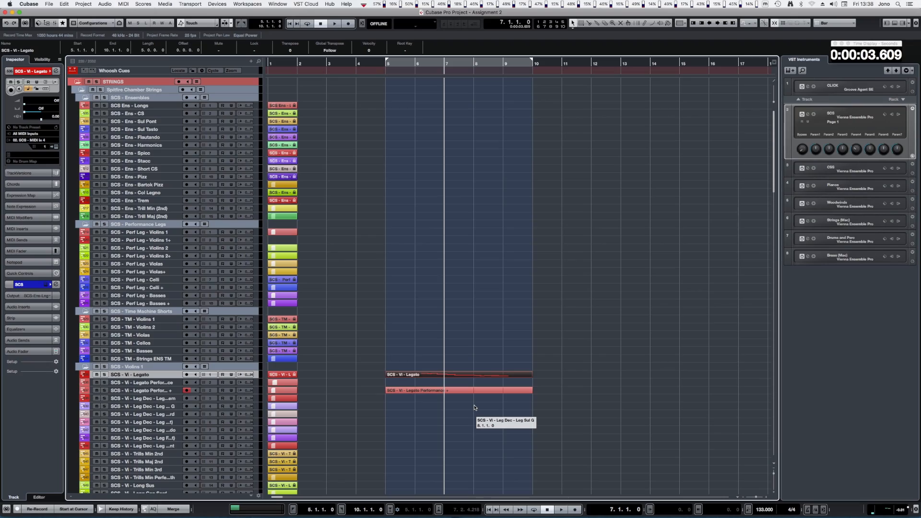
pyautogui.press('super+Up')
pyautogui.press('super+Up')
pyautogui.press('super+Up')
pyautogui.press('super+Up')
pyautogui.press('super+Up')
pyautogui.press('super+Up')
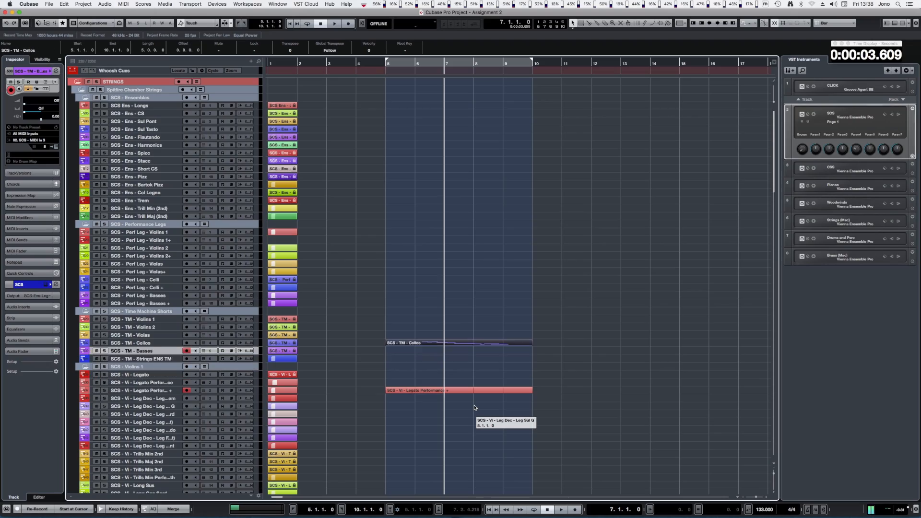
pyautogui.press('super+Up')
pyautogui.press('super+Up')
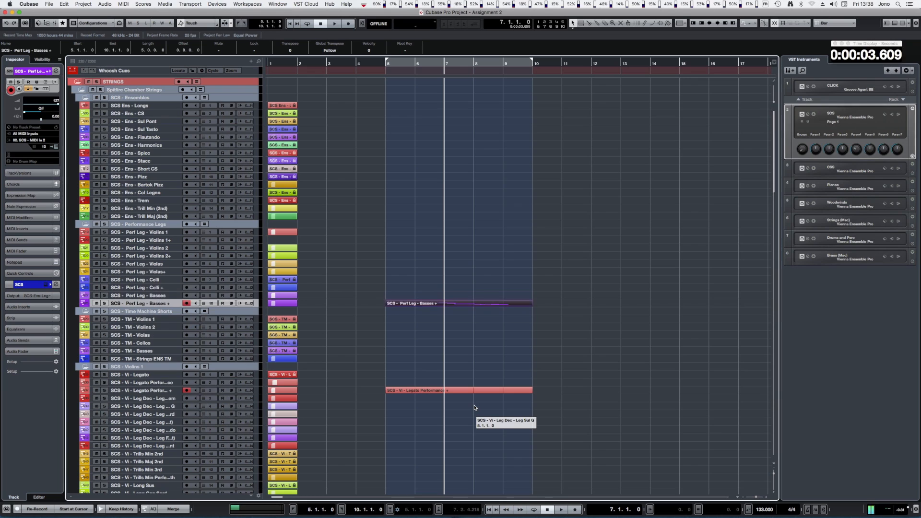
pyautogui.press('super+Down')
pyautogui.press('super+Down')
pyautogui.press('super+Down')
pyautogui.press('super+Down')
pyautogui.press('super+Down')
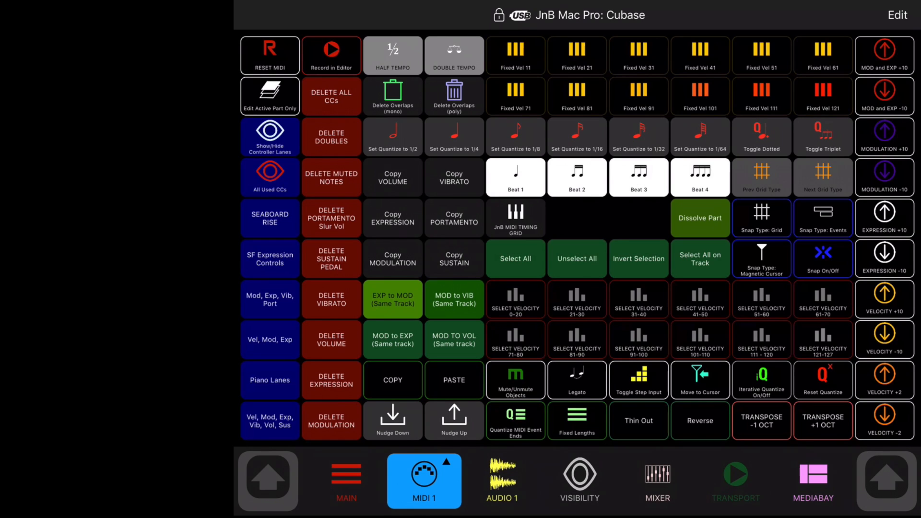
# Browse the Audio 1, Visibility and MIDI 1 pages in Metagrid, and open the Main page
pyautogui.click(502, 481)
pyautogui.click(580, 481)
pyautogui.click(424, 481)
pyautogui.click(346, 481)
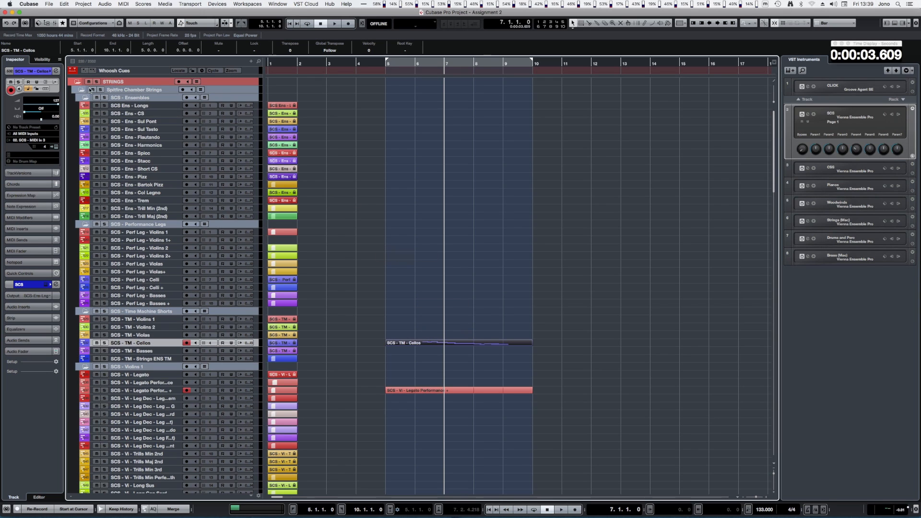
# Show the VST Instruments folder and view its CSS subfolder, and switch briefly to the Group Tracks folder and back
pyautogui.moveTo(275, 144); pyautogui.dragTo(390, 139)
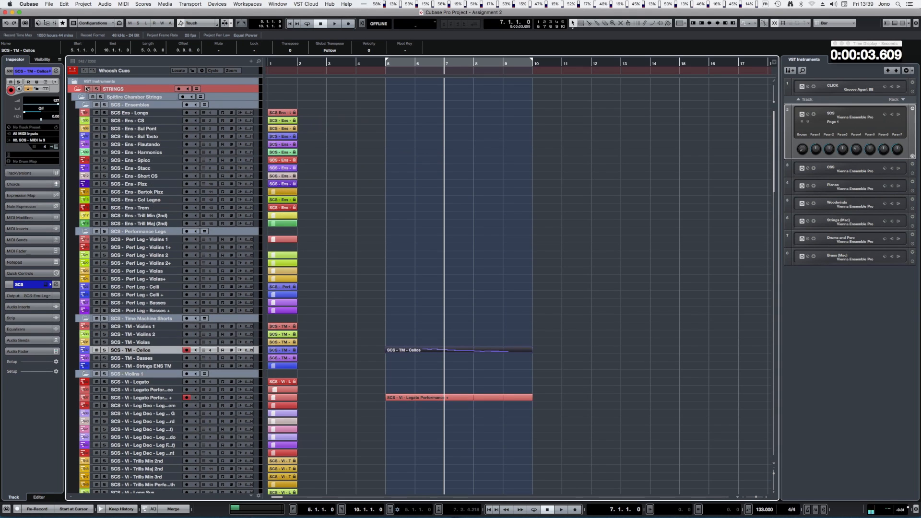
pyautogui.click(73, 82)
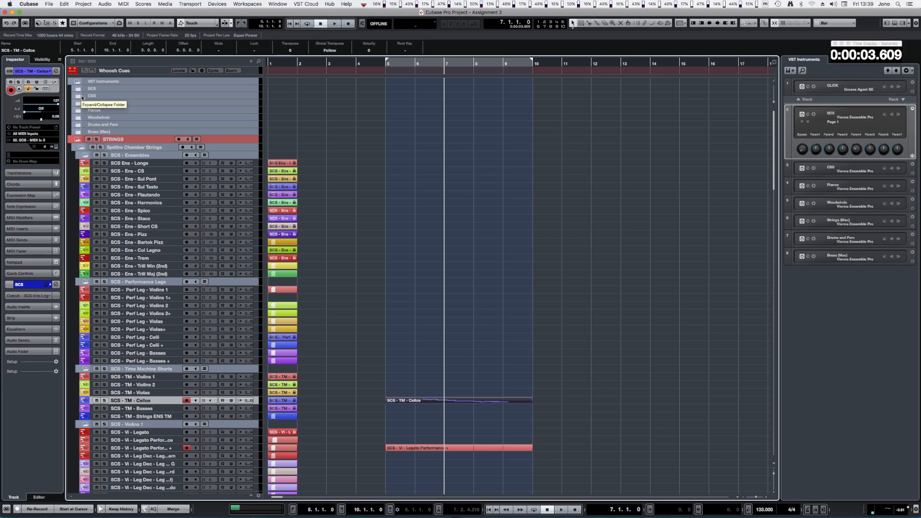
pyautogui.click(80, 96)
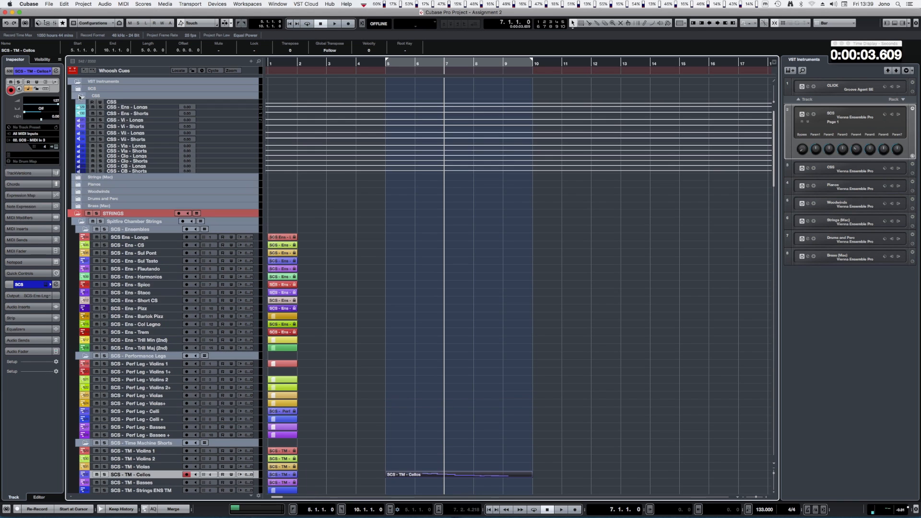
pyautogui.click(80, 96)
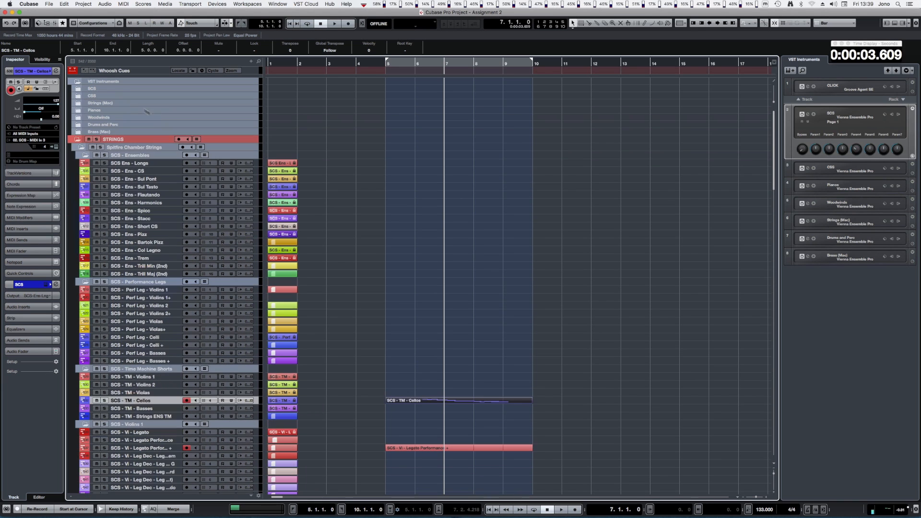
pyautogui.click(74, 81)
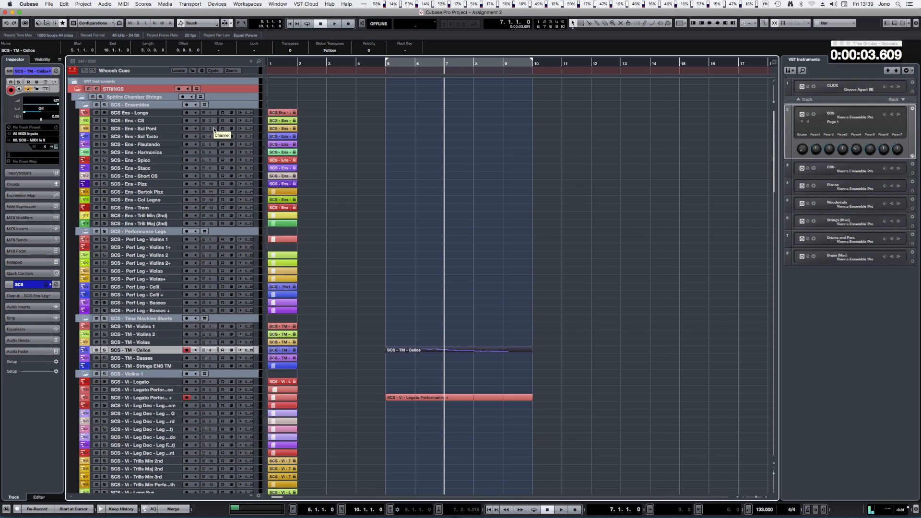
pyautogui.hotkey('alt', 'g')
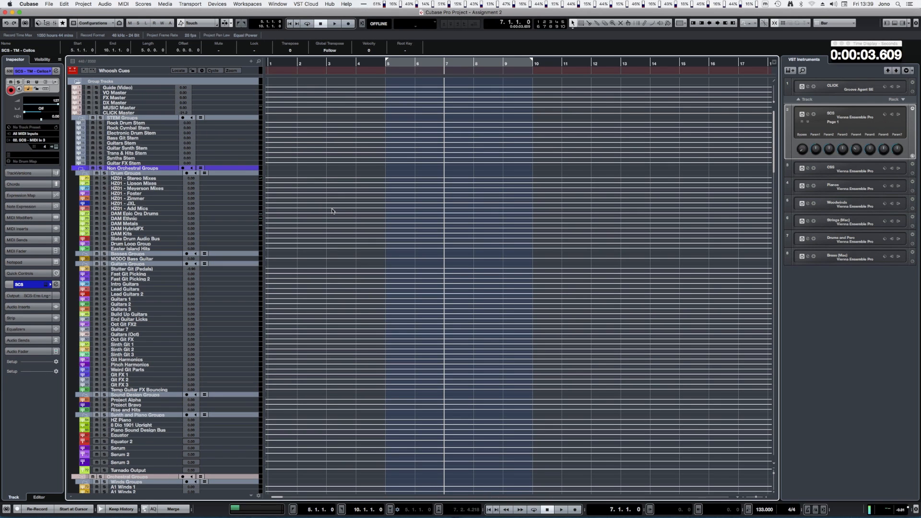
pyautogui.hotkey('alt', 's')
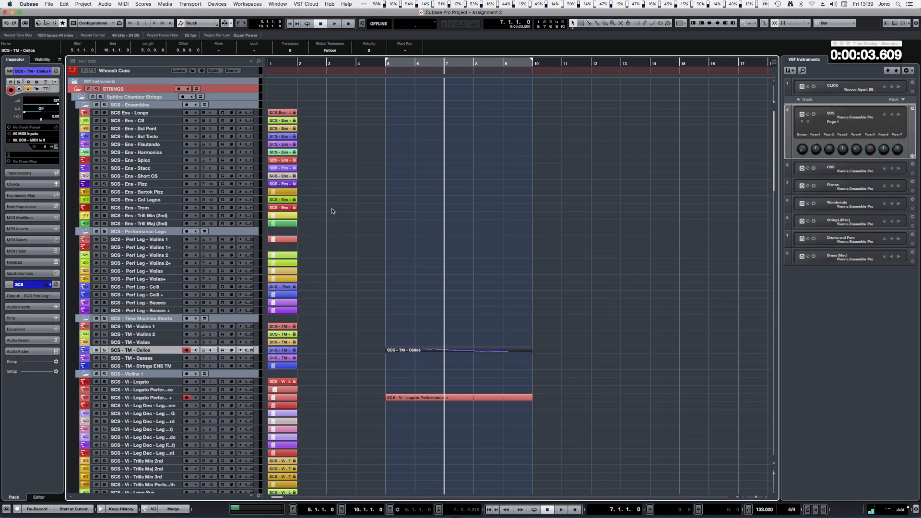
# Move the cursor to bar 10, and show only the selected SCS - TM - Cellos and SCS - Vi - Legato Performance + tracks
pyautogui.click(546, 69)
pyautogui.moveTo(547, 69); pyautogui.dragTo(540, 70)
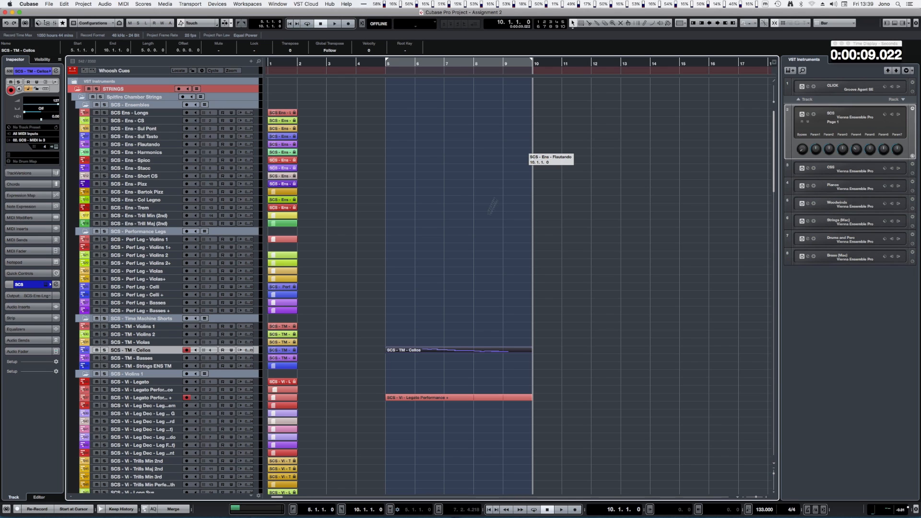
pyautogui.click(258, 398)
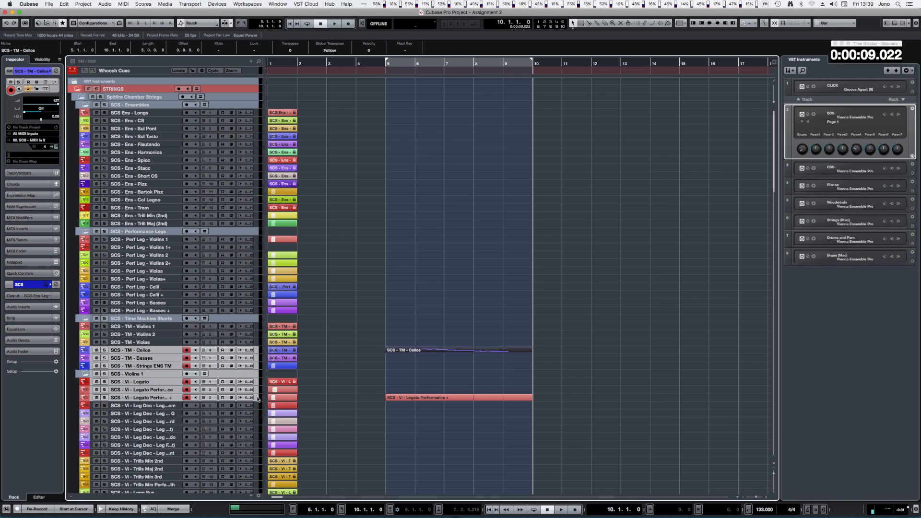
pyautogui.keyDown('super'); pyautogui.click(257, 350); pyautogui.keyUp('super')
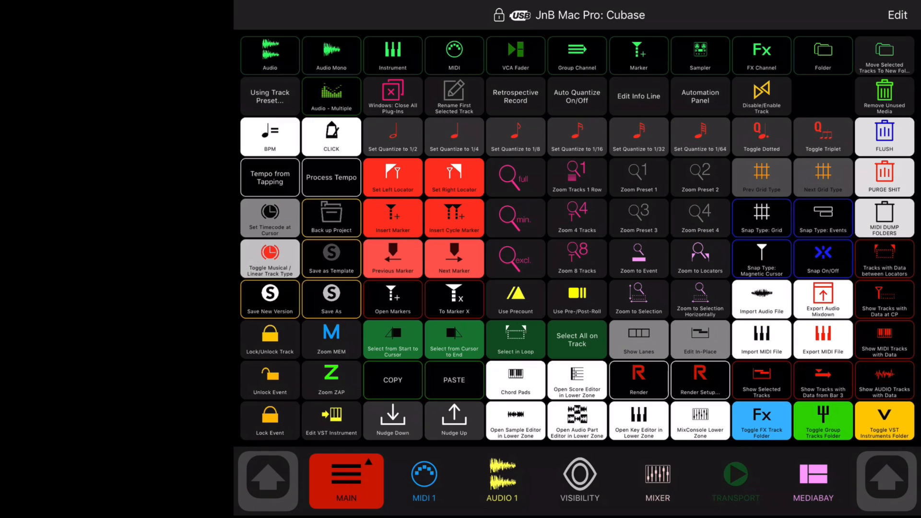
pyautogui.click(762, 379)
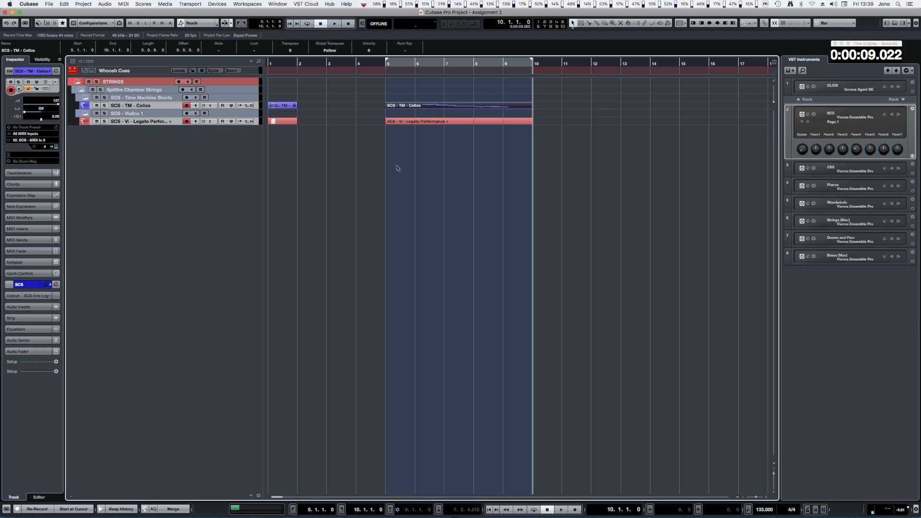
# Restore all tracks, and show only the SCS Ens - Longs track by selecting its bar 1 part, with the cursor at bar 3
pyautogui.hotkey('ctrl', 'alt', 's')
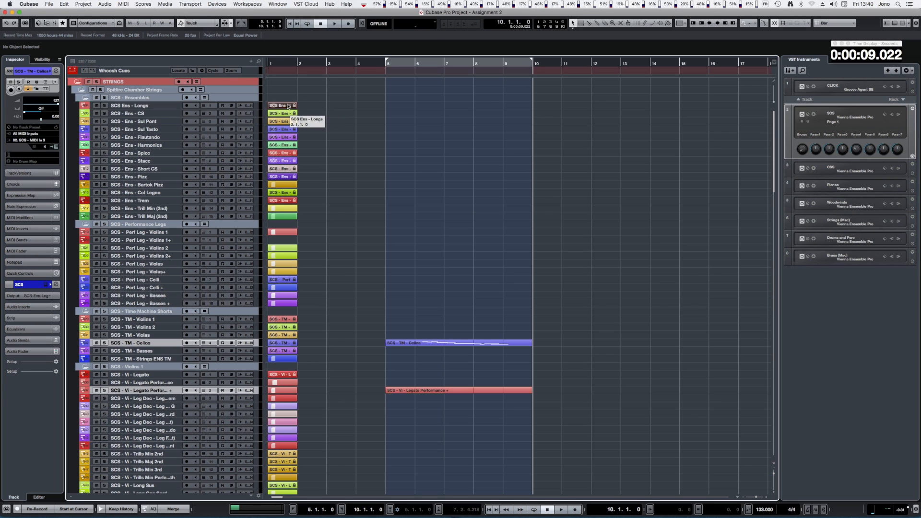
pyautogui.click(288, 106)
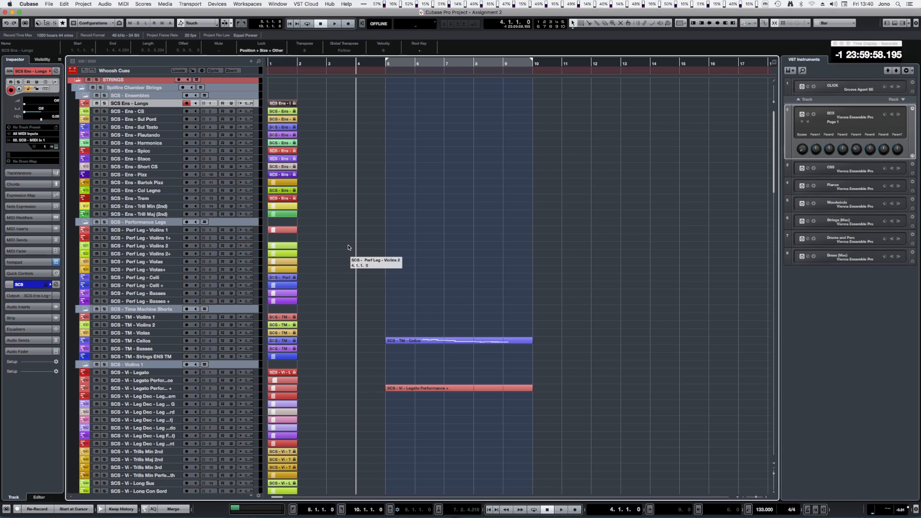
pyautogui.click(326, 63)
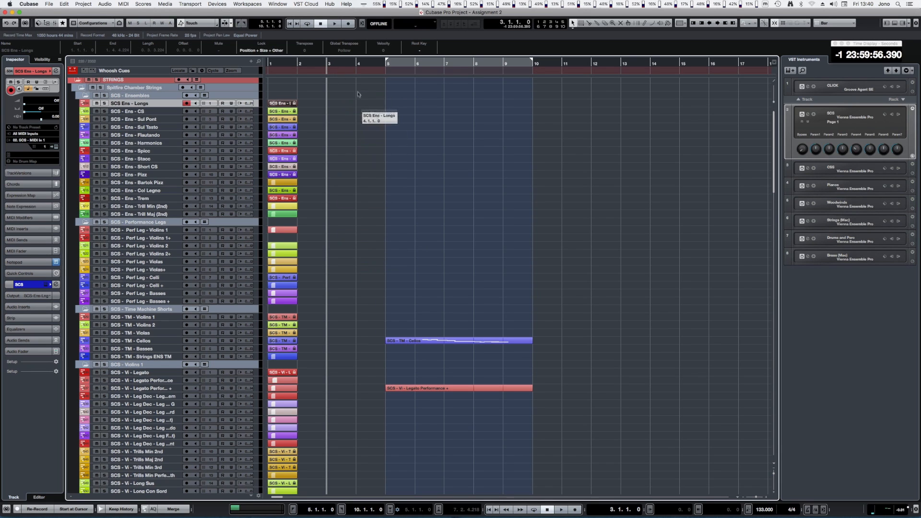
pyautogui.moveTo(355, 63); pyautogui.dragTo(331, 63)
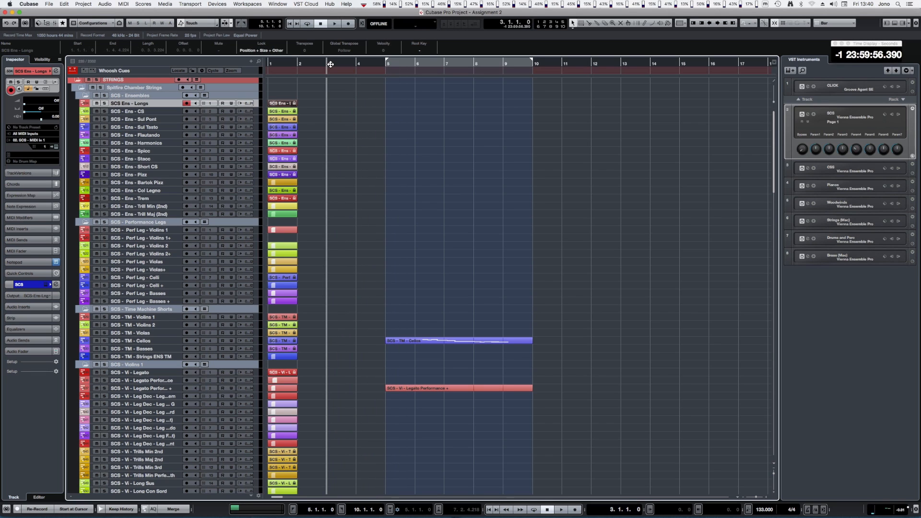
pyautogui.hotkey('alt', 's')
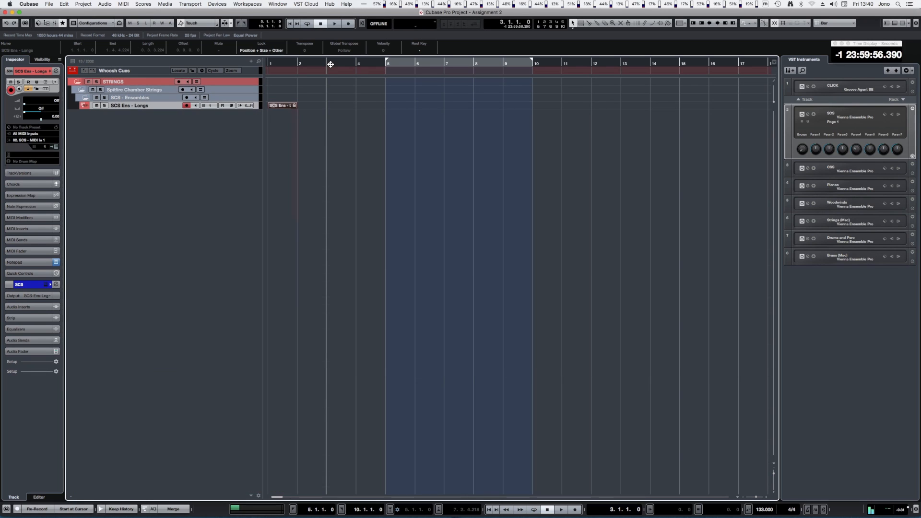
# Alternate the track view between SCS Ens - Longs alone and that track plus those holding parts in bars 5 to 9
pyautogui.hotkey('alt', 'l')
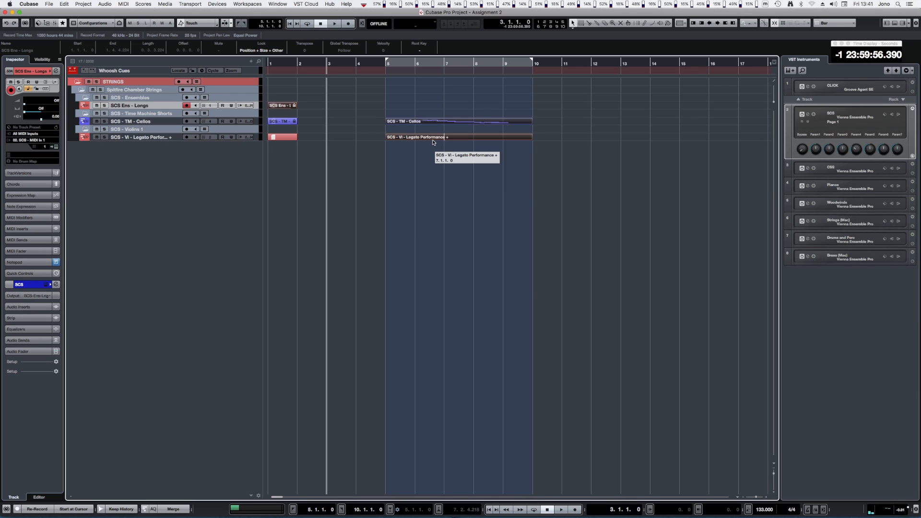
pyautogui.hotkey('alt', 's')
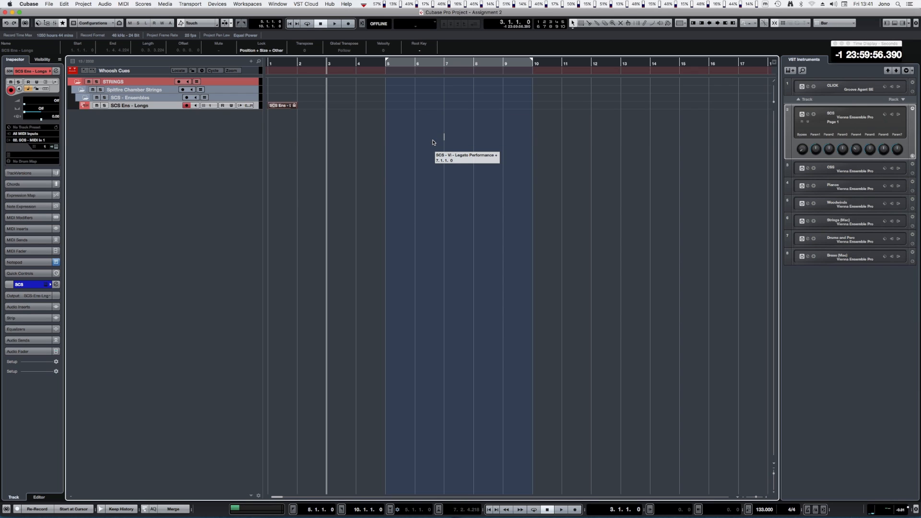
pyautogui.hotkey('alt', 's')
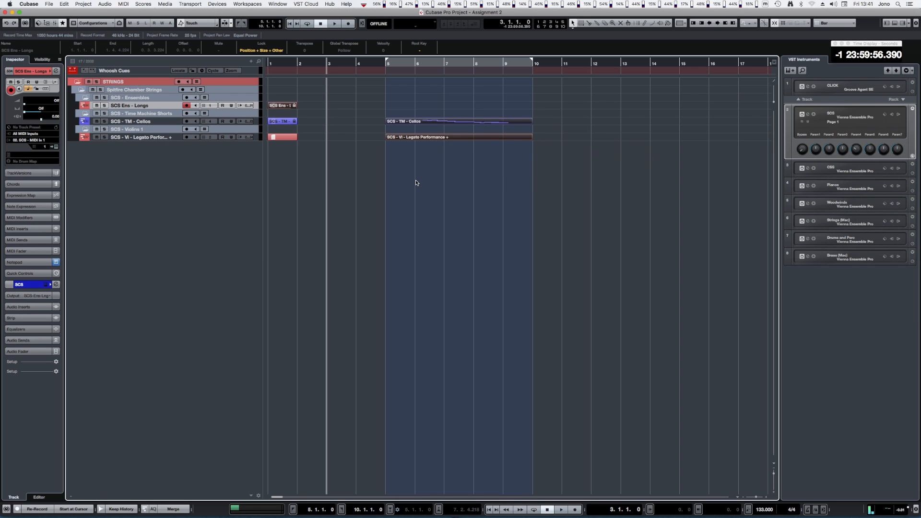
# Show only the tracks with data at the cursor, first at bar 3 and again at bar 7, and restore all tracks
pyautogui.hotkey('alt', 'h')
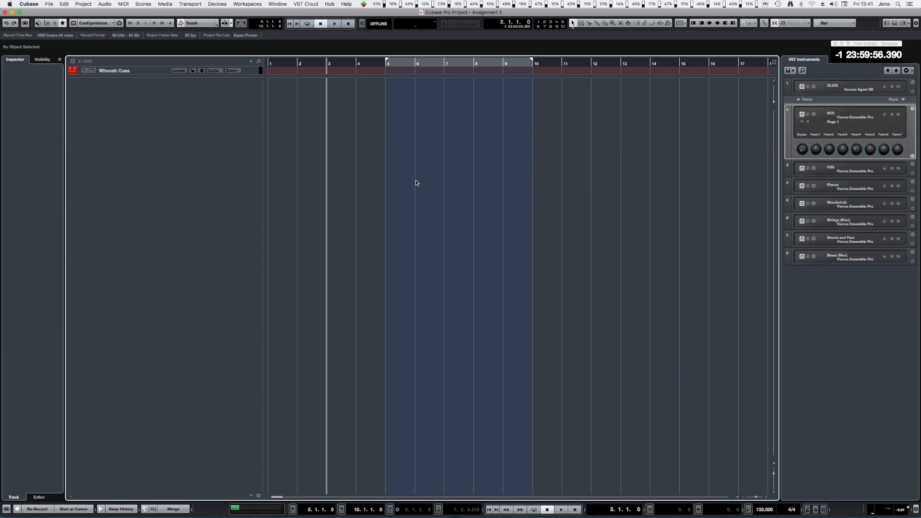
pyautogui.click(444, 65)
pyautogui.hotkey('alt', 'h')
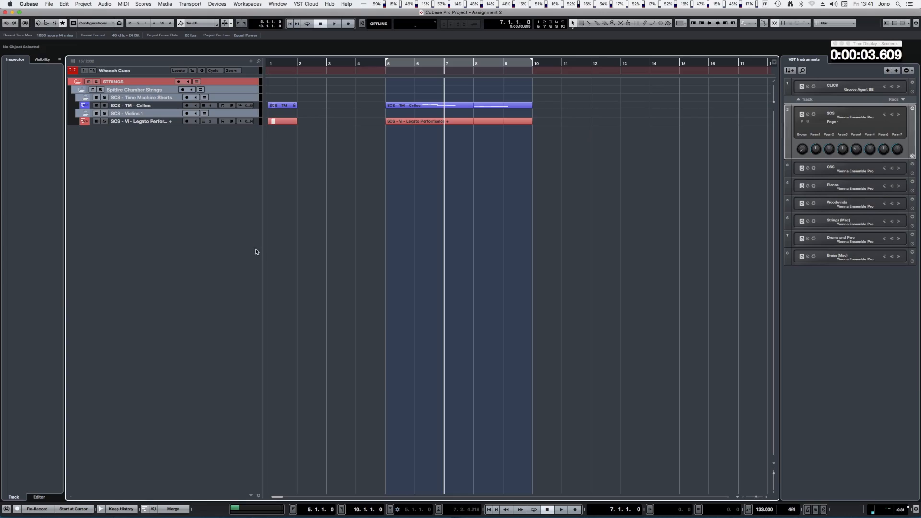
pyautogui.hotkey('ctrl', 'alt', 's')
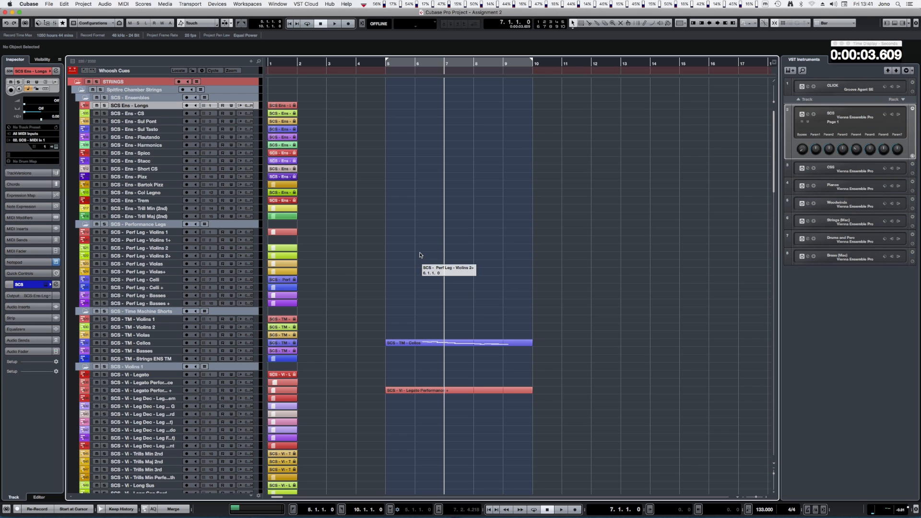
# Open the Project Logical Editor and load the custom preset Show Tracks with Data after Bar 4
pyautogui.press('super+shift+l')
pyautogui.click(433, 130)
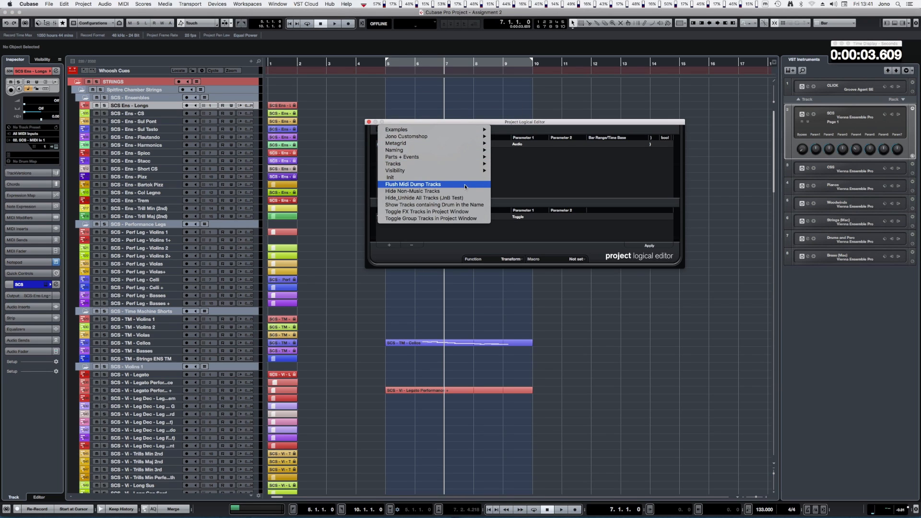
pyautogui.moveTo(455, 160)
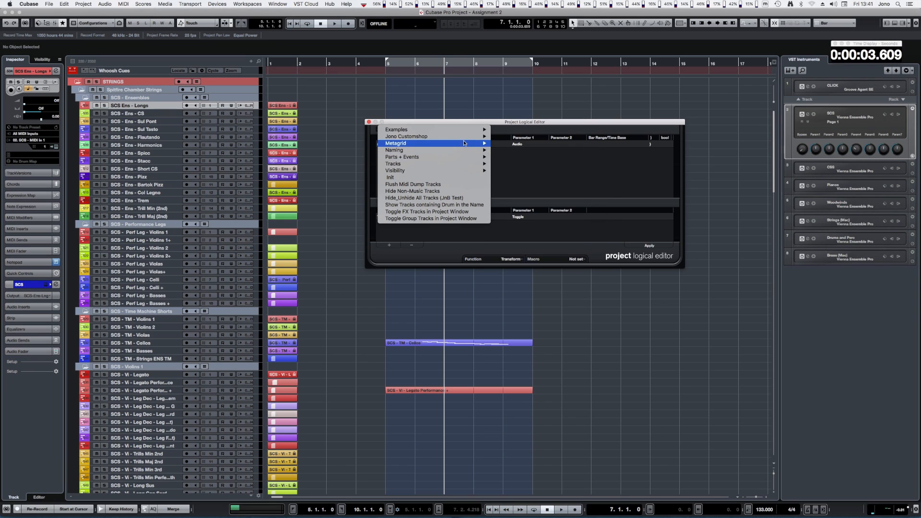
pyautogui.moveTo(471, 138)
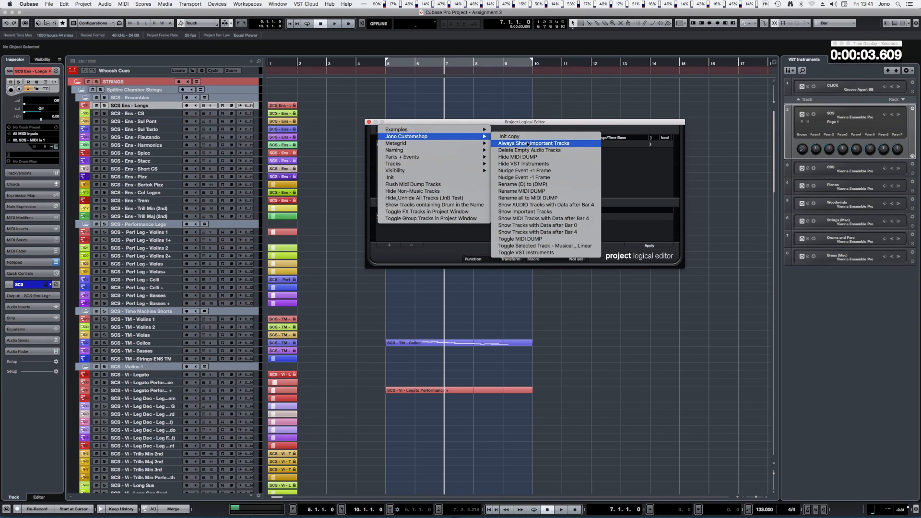
pyautogui.click(544, 233)
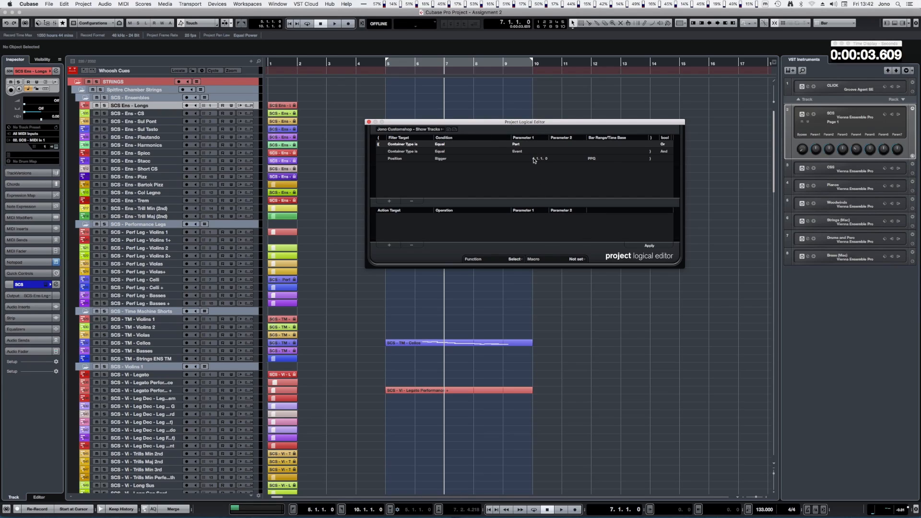
# Load the Show Tracks with Data after Bar 0 preset to compare its filters, and reload Show Tracks with Data after Bar 4
pyautogui.click(438, 130)
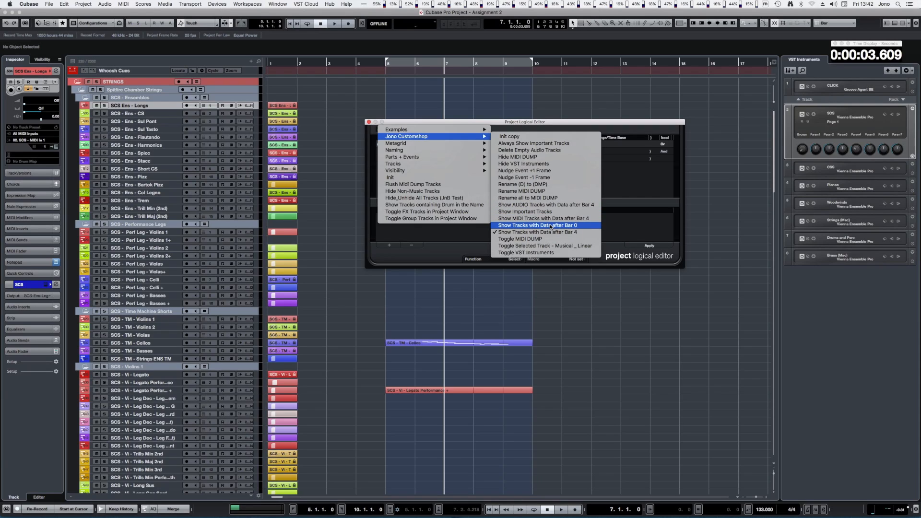
pyautogui.click(551, 226)
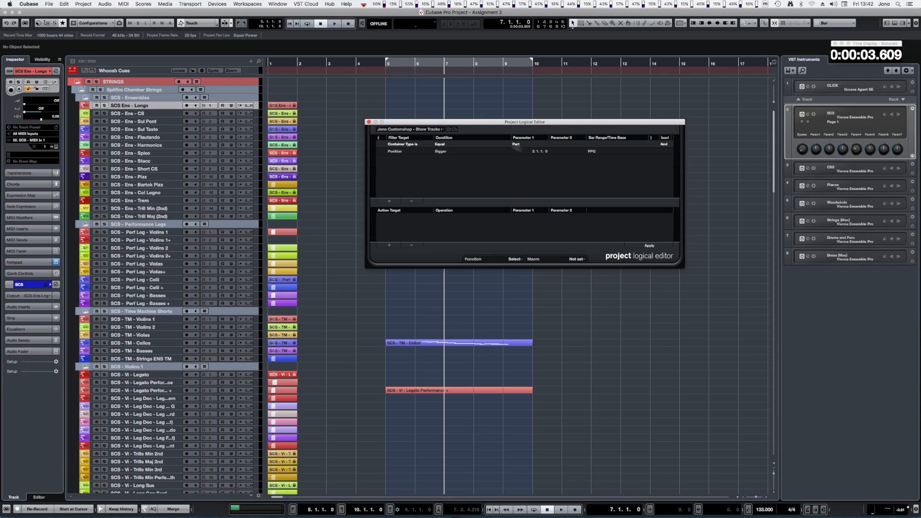
pyautogui.click(441, 129)
pyautogui.moveTo(463, 153)
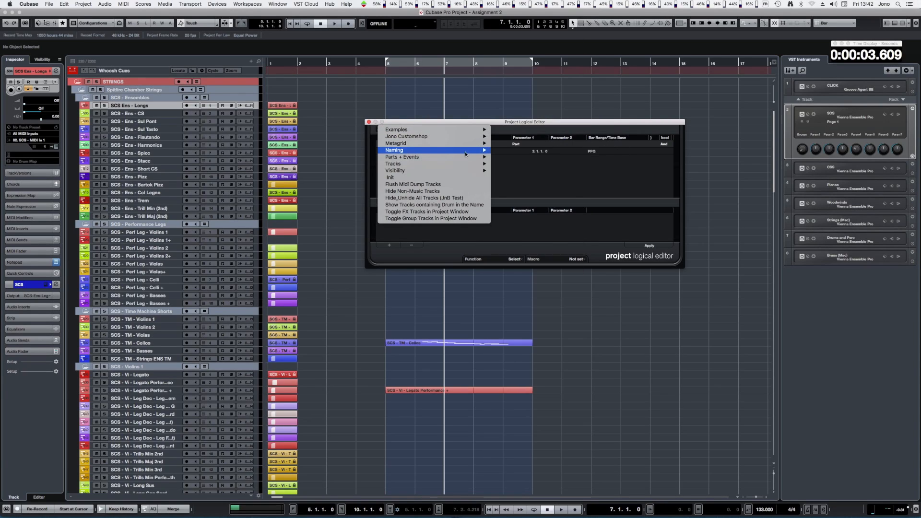
pyautogui.moveTo(477, 137)
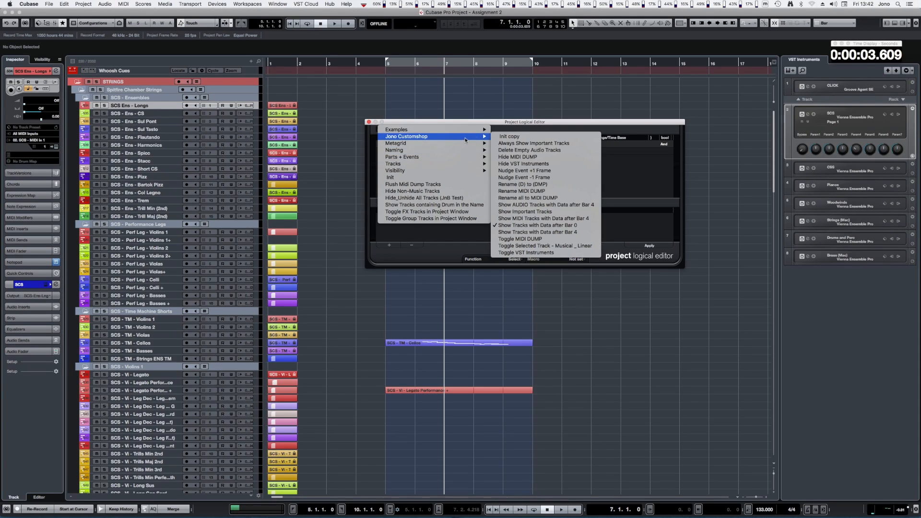
pyautogui.click(555, 233)
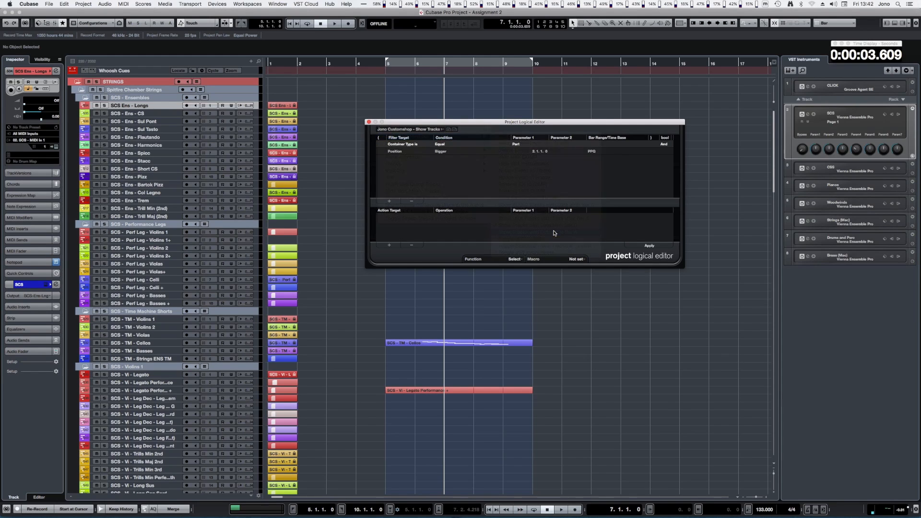